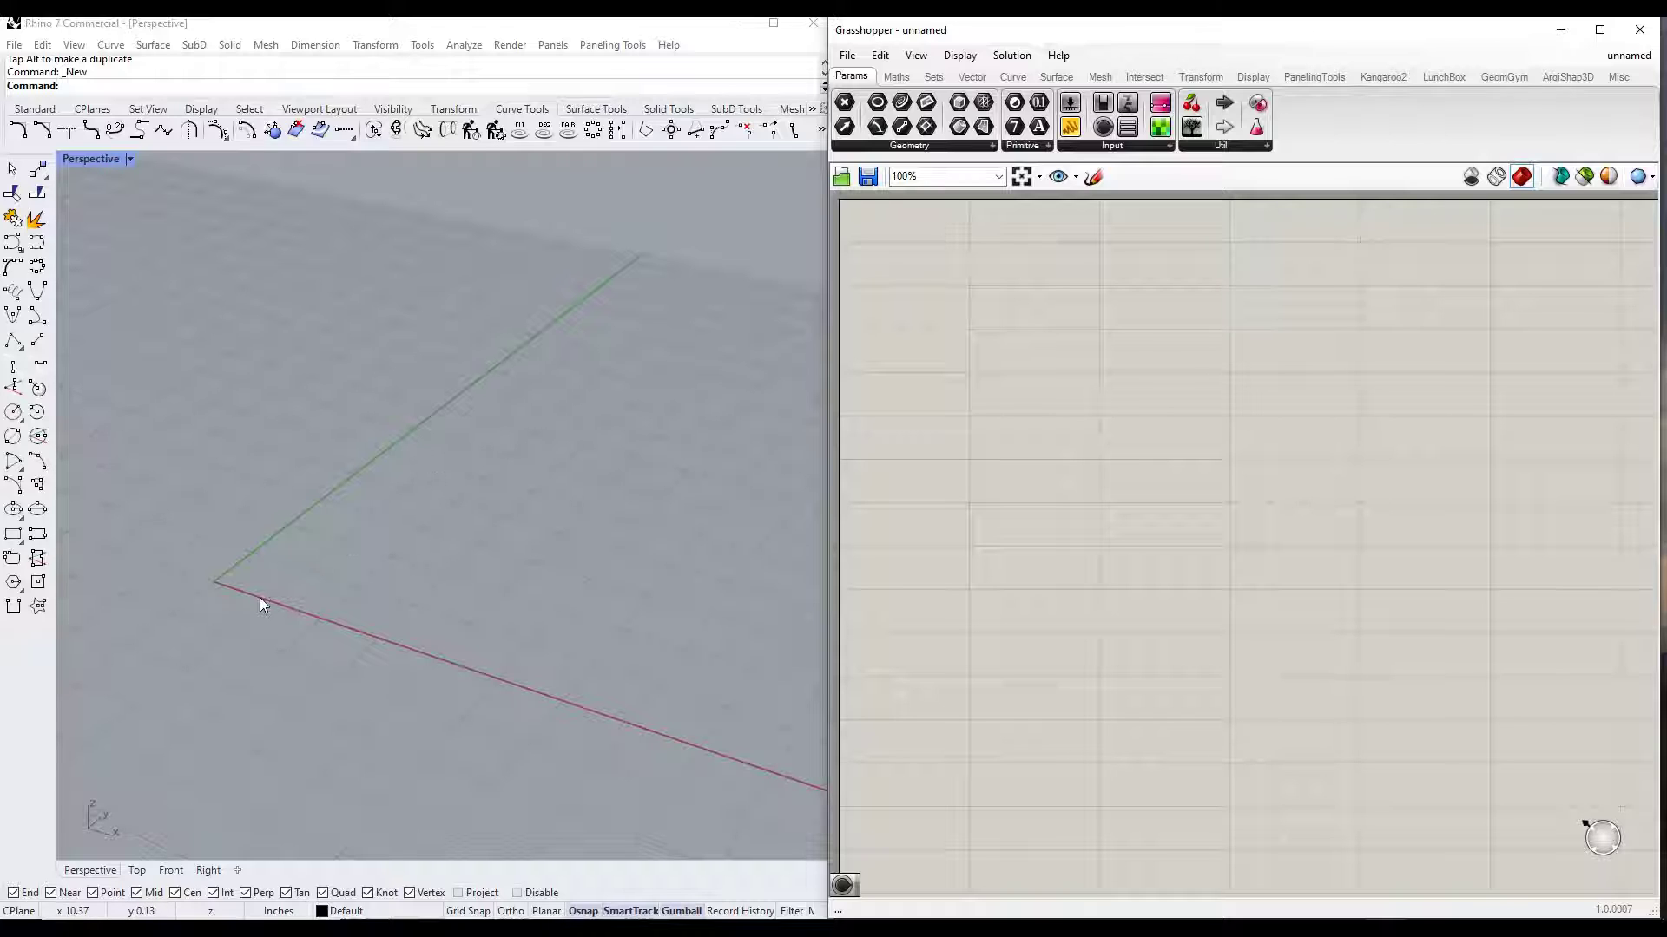
Step: Draw an open degree-3 control-point curve starting at the origin and winding away across the ground plane
left_click(13, 245)
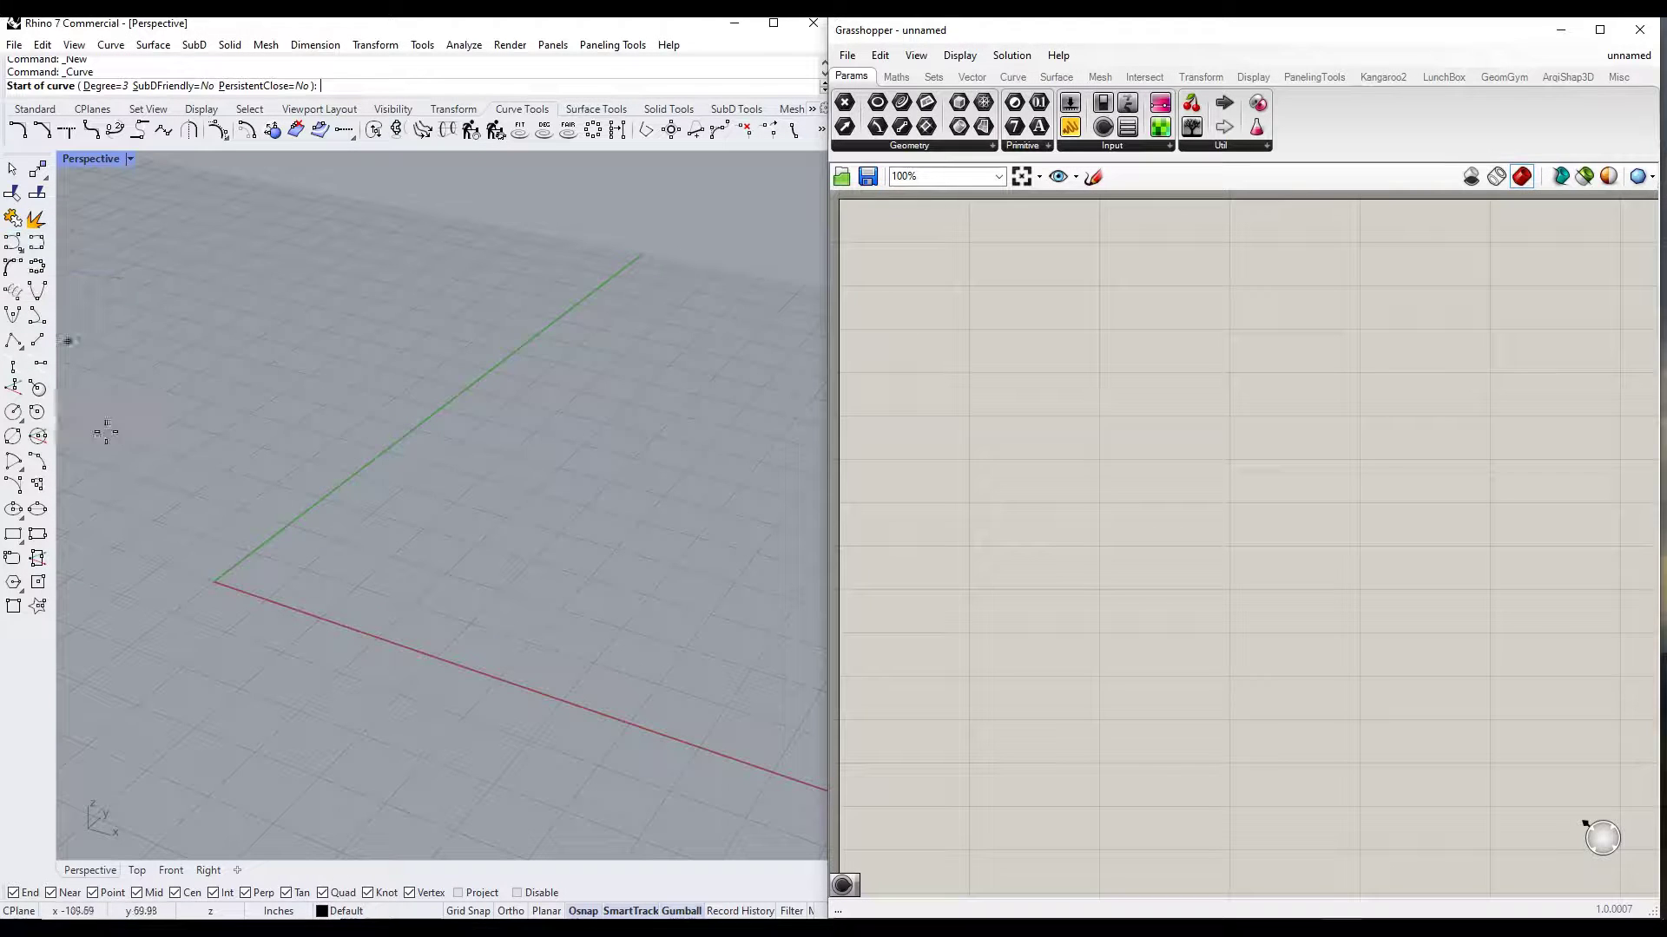
left_click(214, 580)
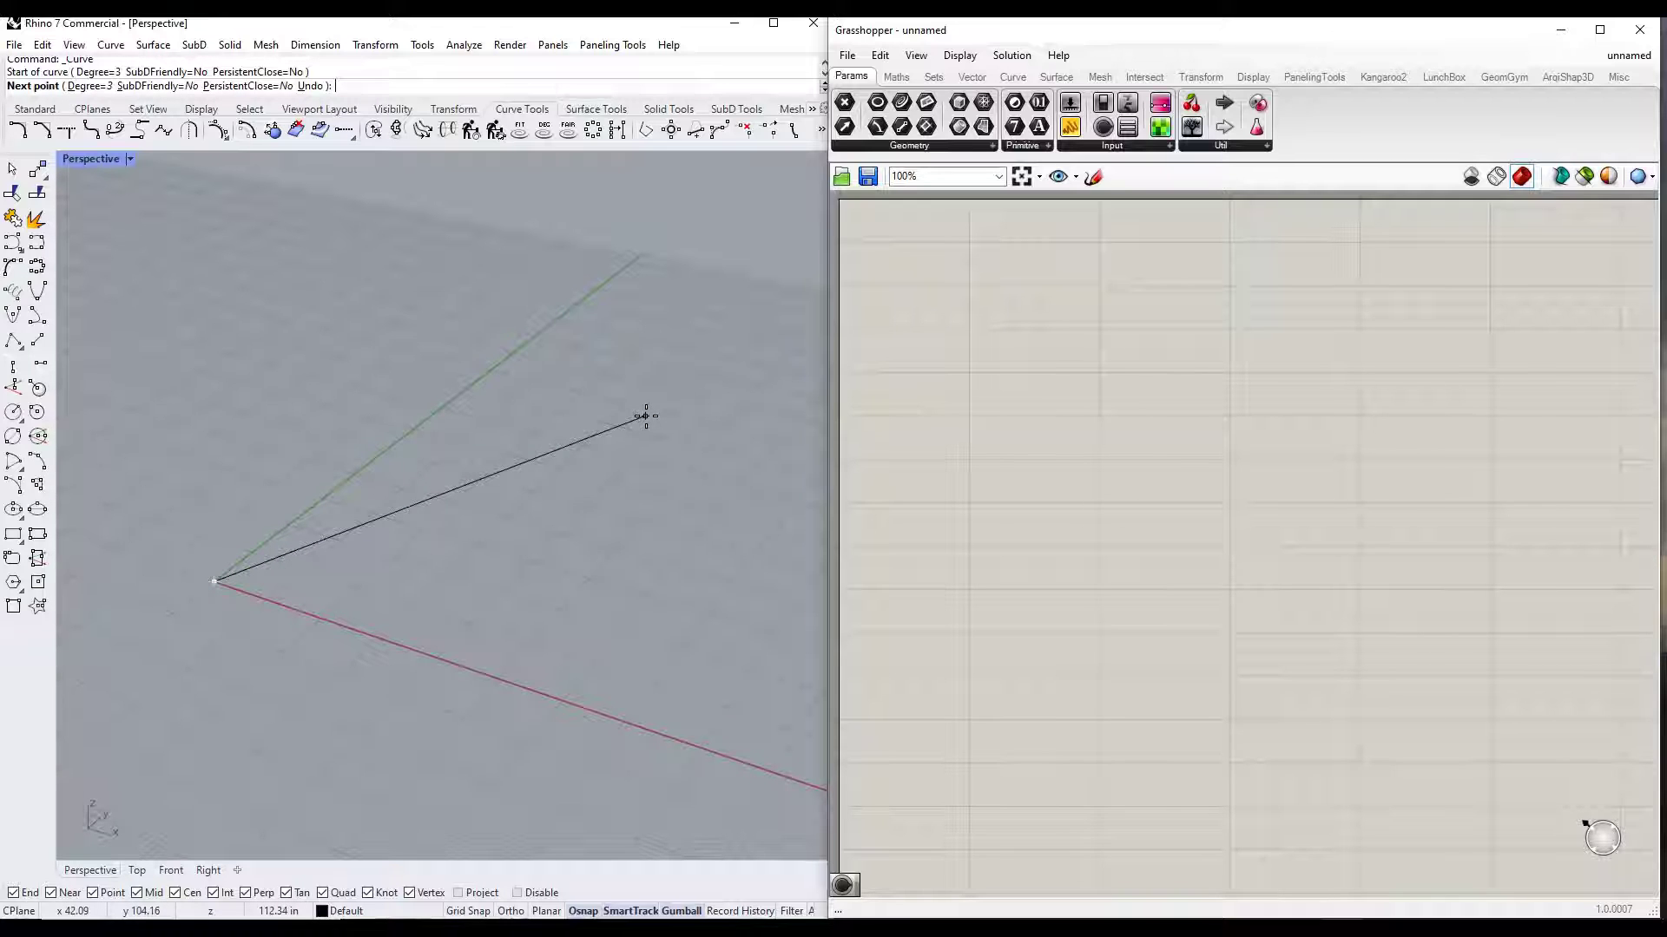
scroll(330, 586, "down", 10)
left_click(466, 551)
left_click(545, 519)
scroll(646, 291, "down", 5)
left_click(628, 304)
key("Return")
Step: Adjust the upper control point of the curve to bend its far portion
scroll(608, 365, "up", 5)
right_click_drag(528, 336, 486, 337)
left_click(486, 376)
left_click(508, 307)
left_click(508, 280)
left_click(496, 276)
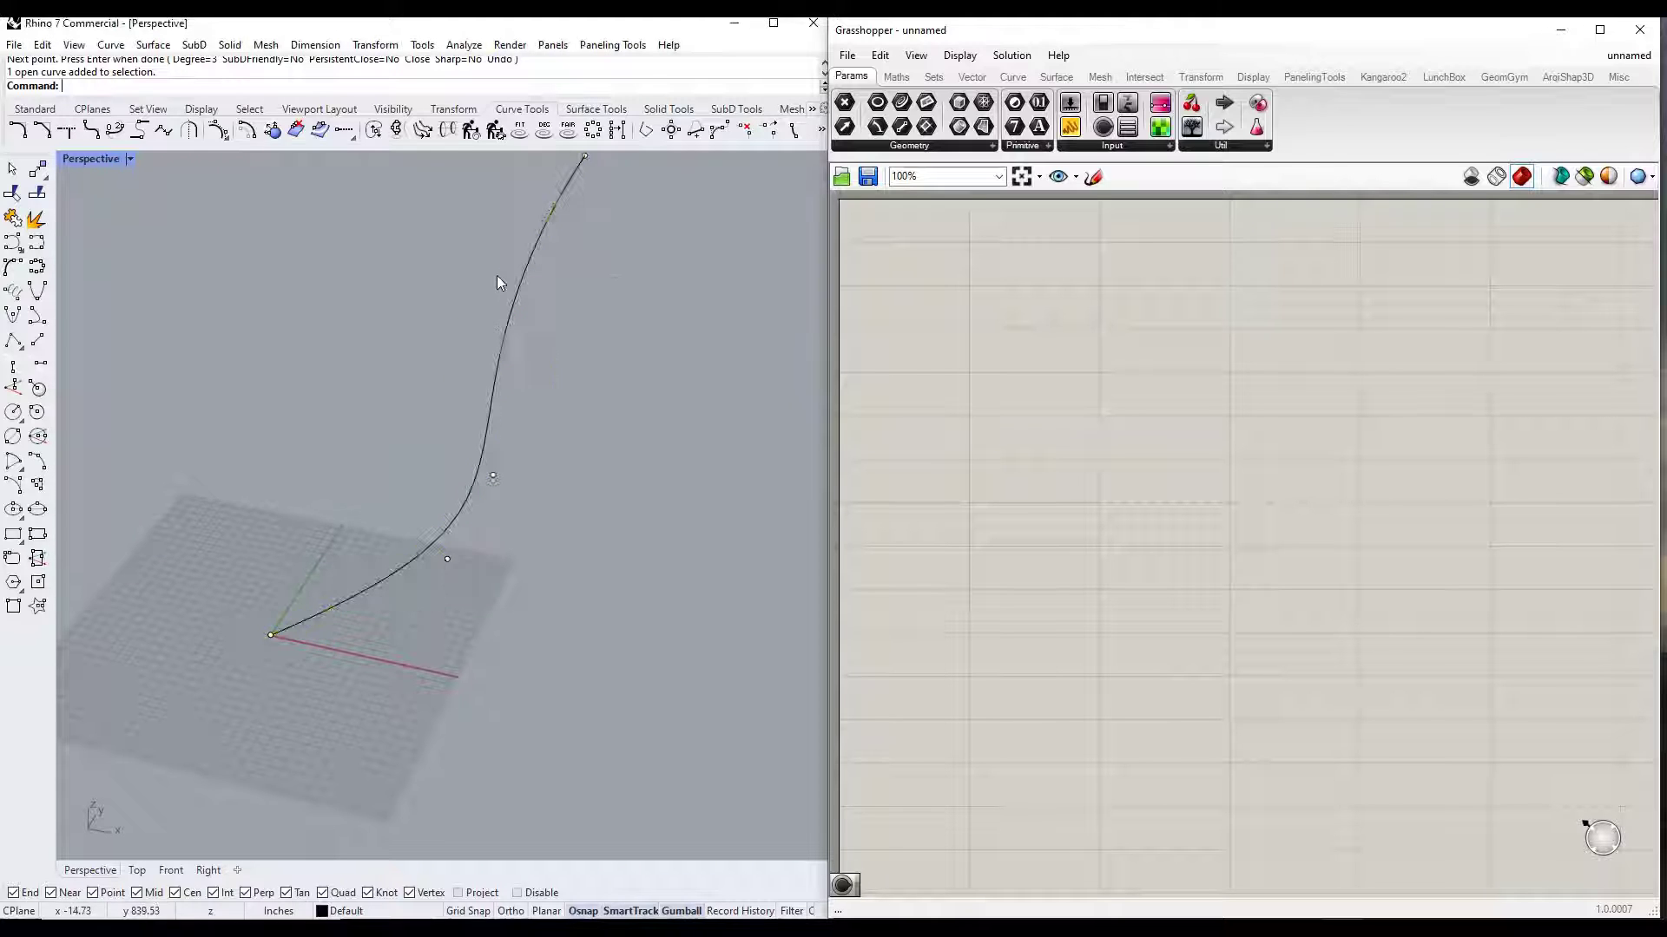
left_click(516, 287)
left_click(504, 283)
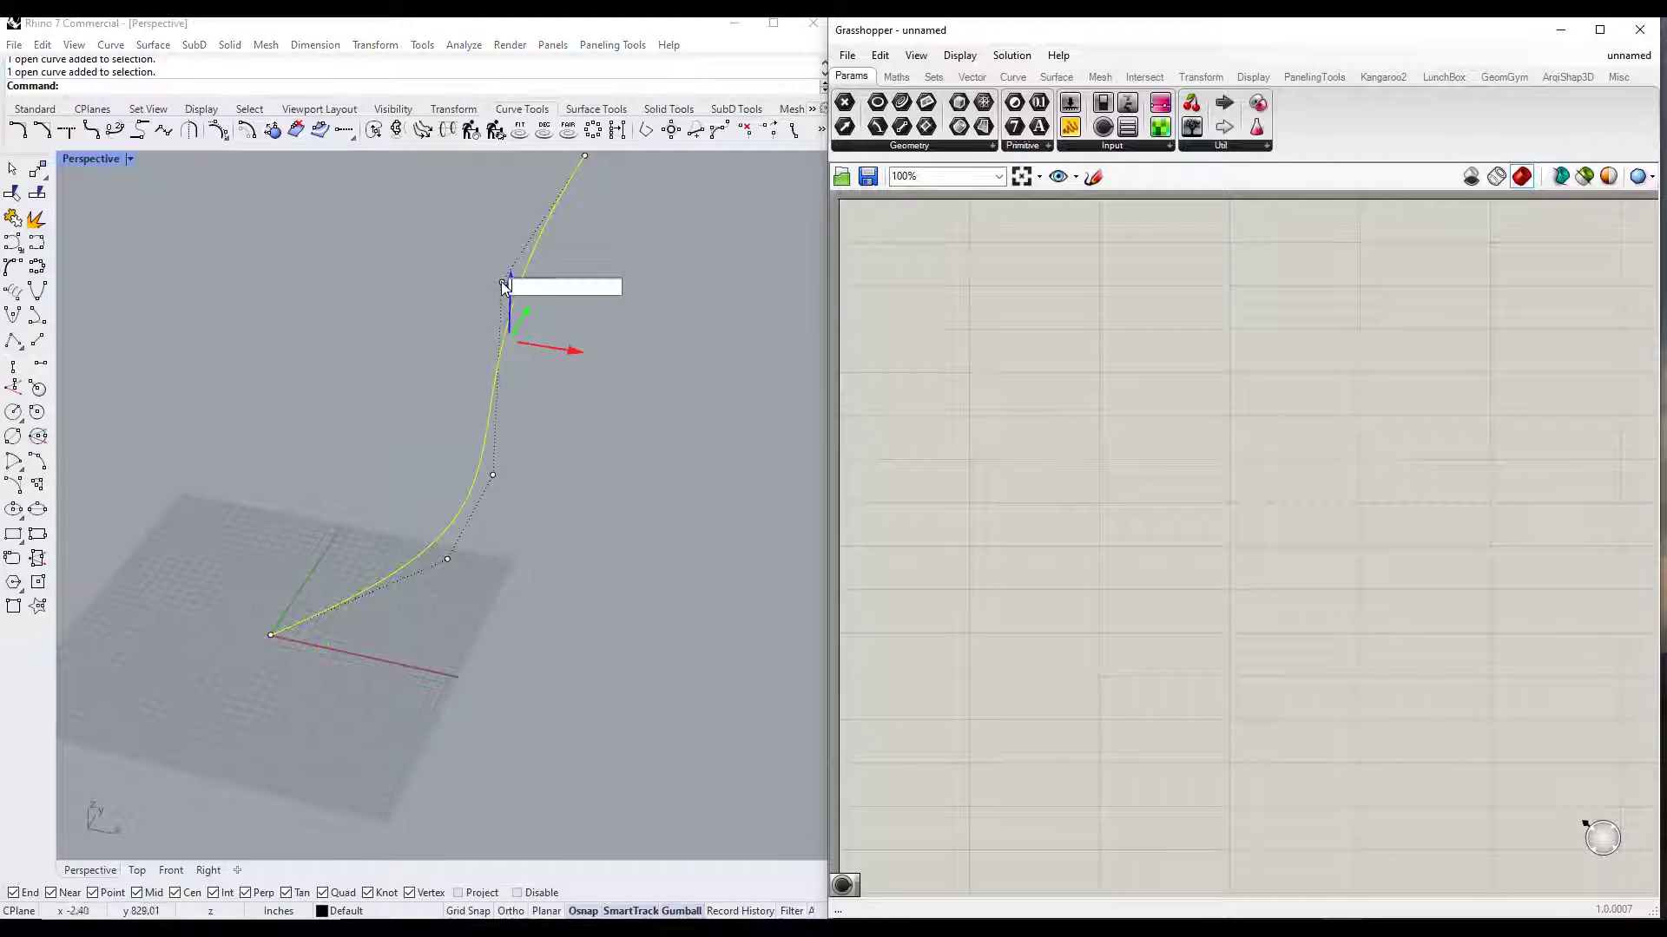
left_click(478, 305)
right_click_drag(462, 341, 424, 320)
left_click(425, 313)
left_click(408, 258)
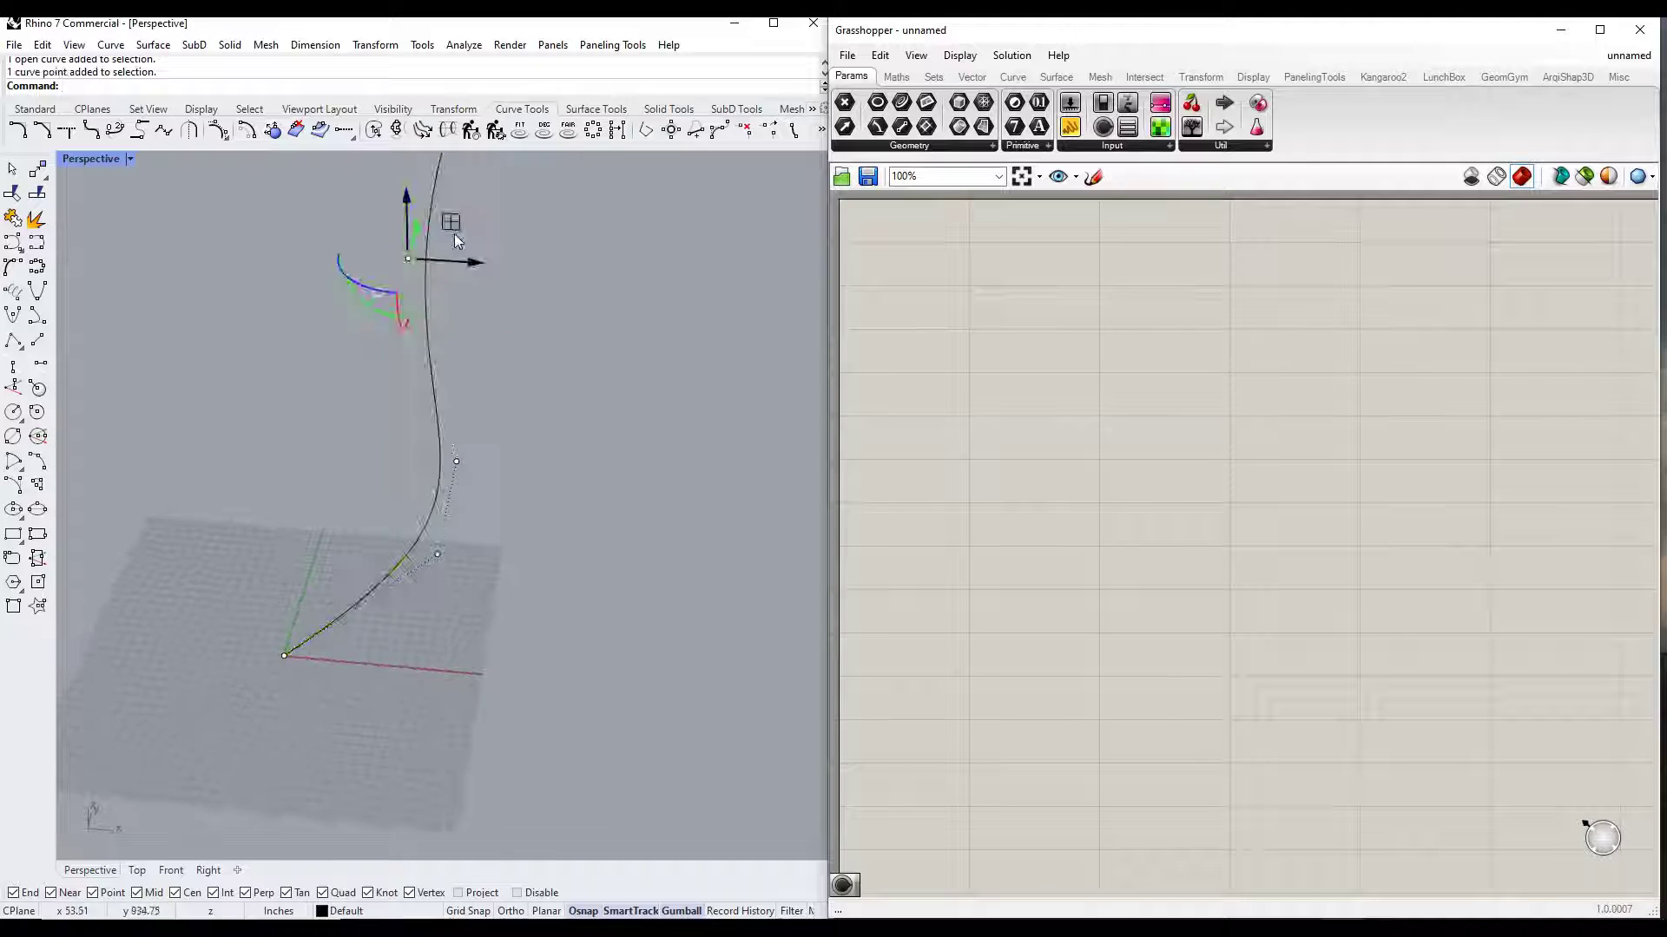
Step: Reposition the two lower control points to widen the S-shaped bend, and hide the curve's control points
right_click_drag(455, 233, 490, 286)
left_click_drag(495, 513, 519, 499)
right_click_drag(519, 499, 239, 413)
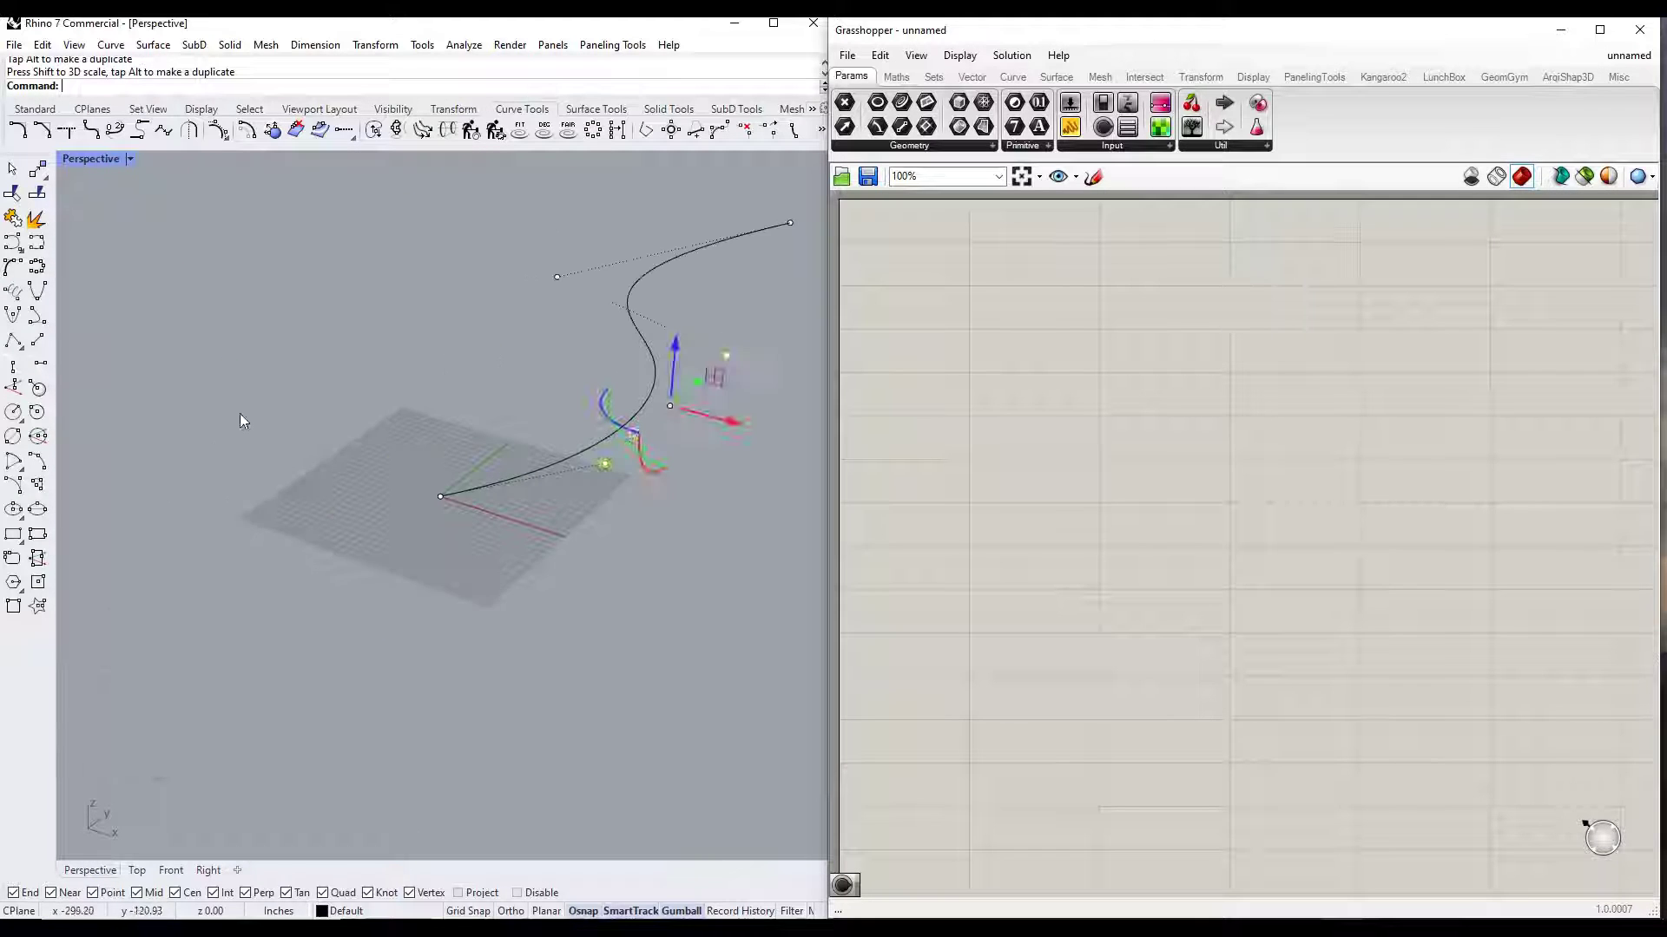
key("Escape")
right_click_drag(597, 405, 632, 350)
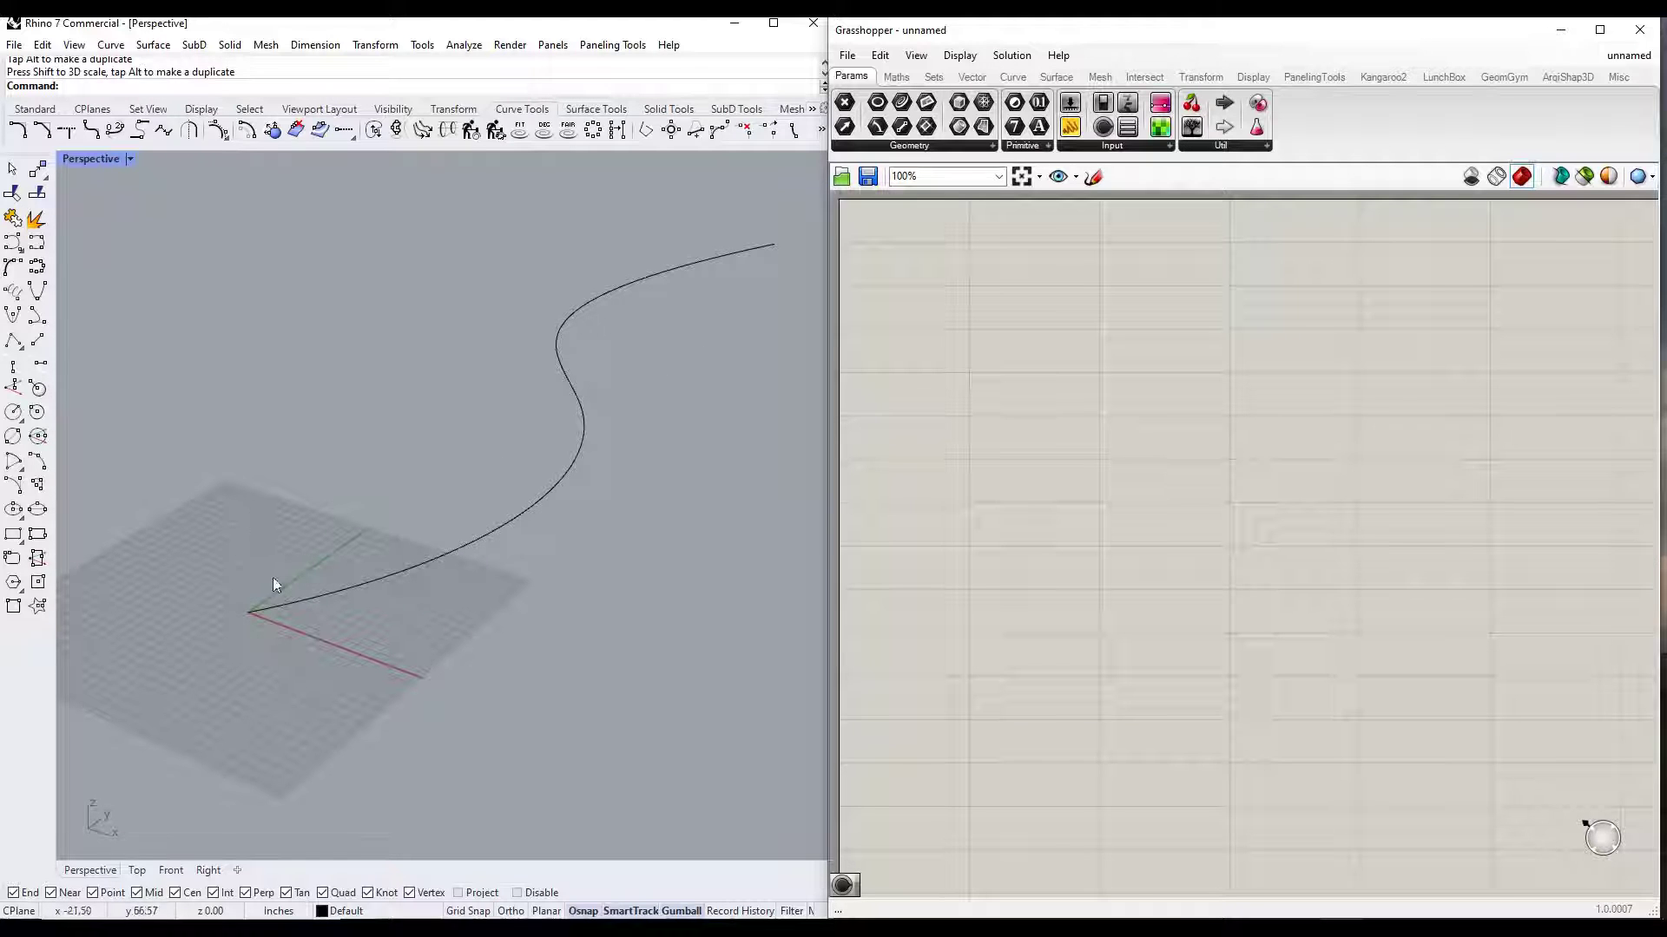
Step: Examine where the curve starts at the origin and its overall S-shaped path
scroll(245, 610, "up", 6)
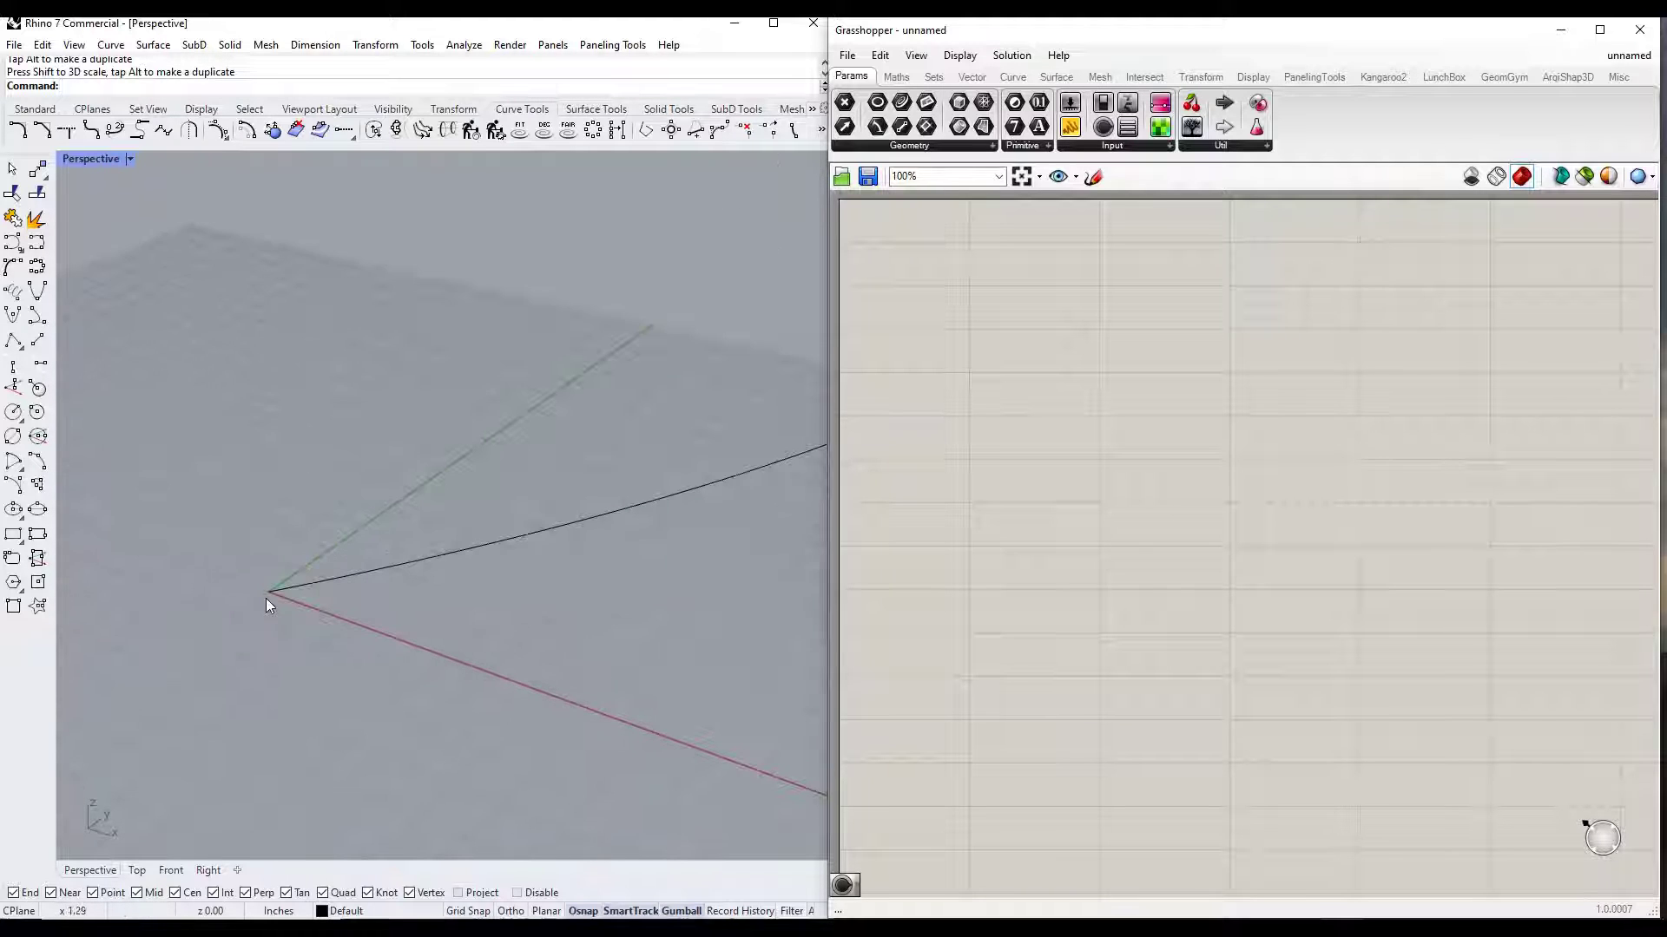
scroll(270, 592, "up", 1)
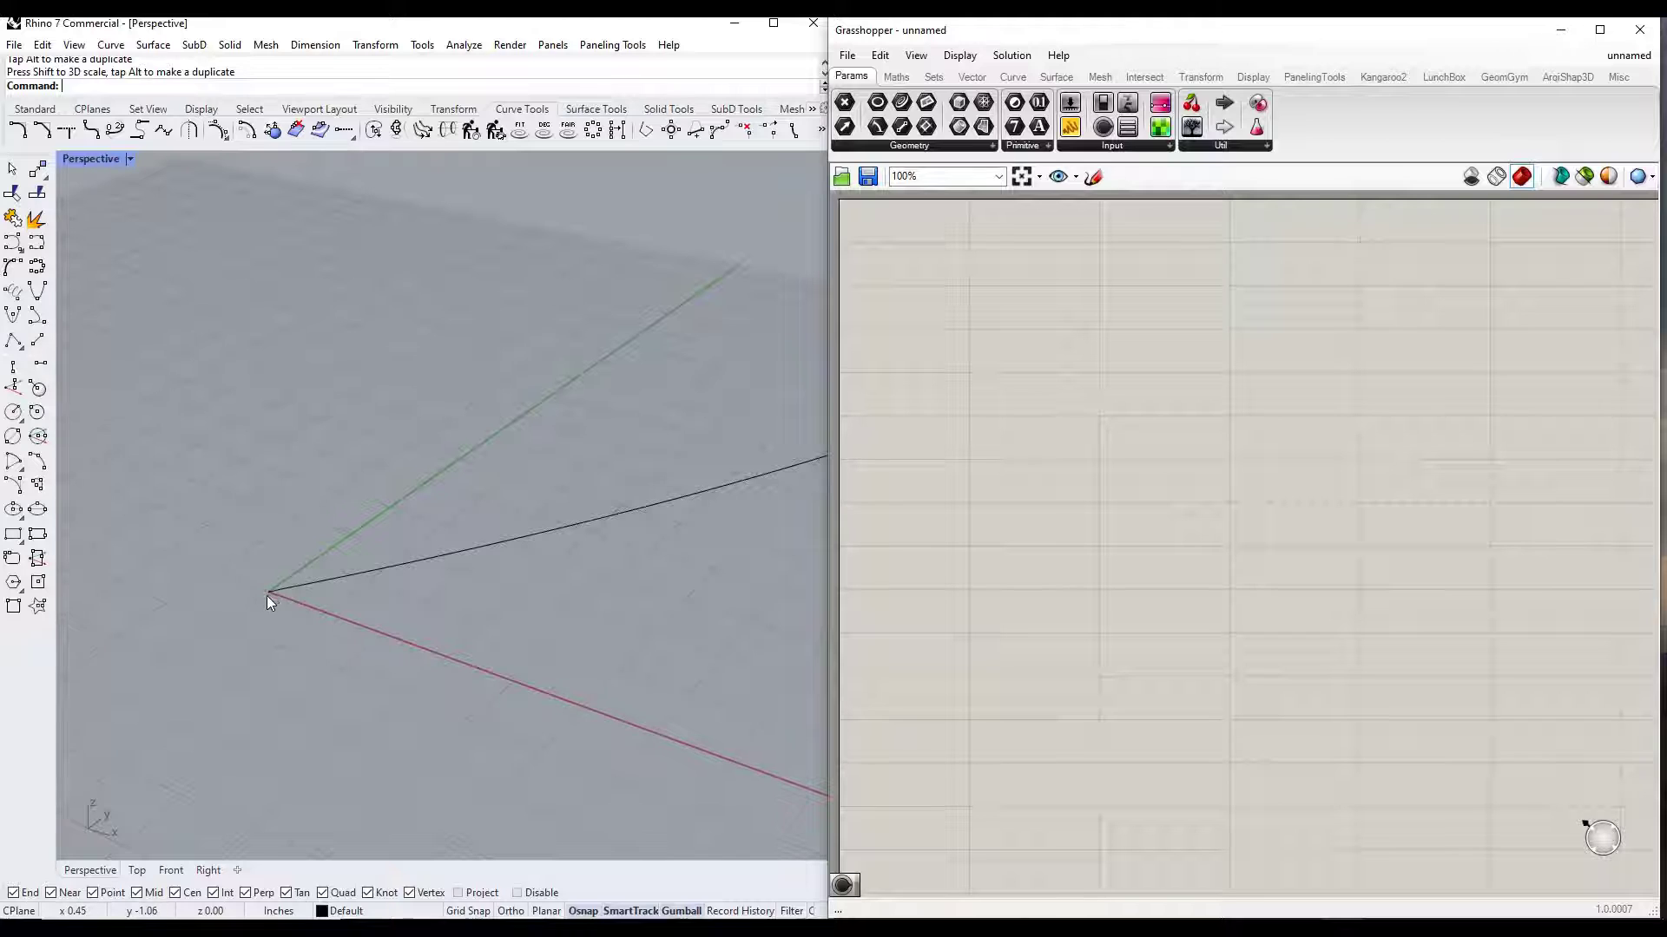
scroll(267, 596, "down", 2)
scroll(267, 596, "down", 3)
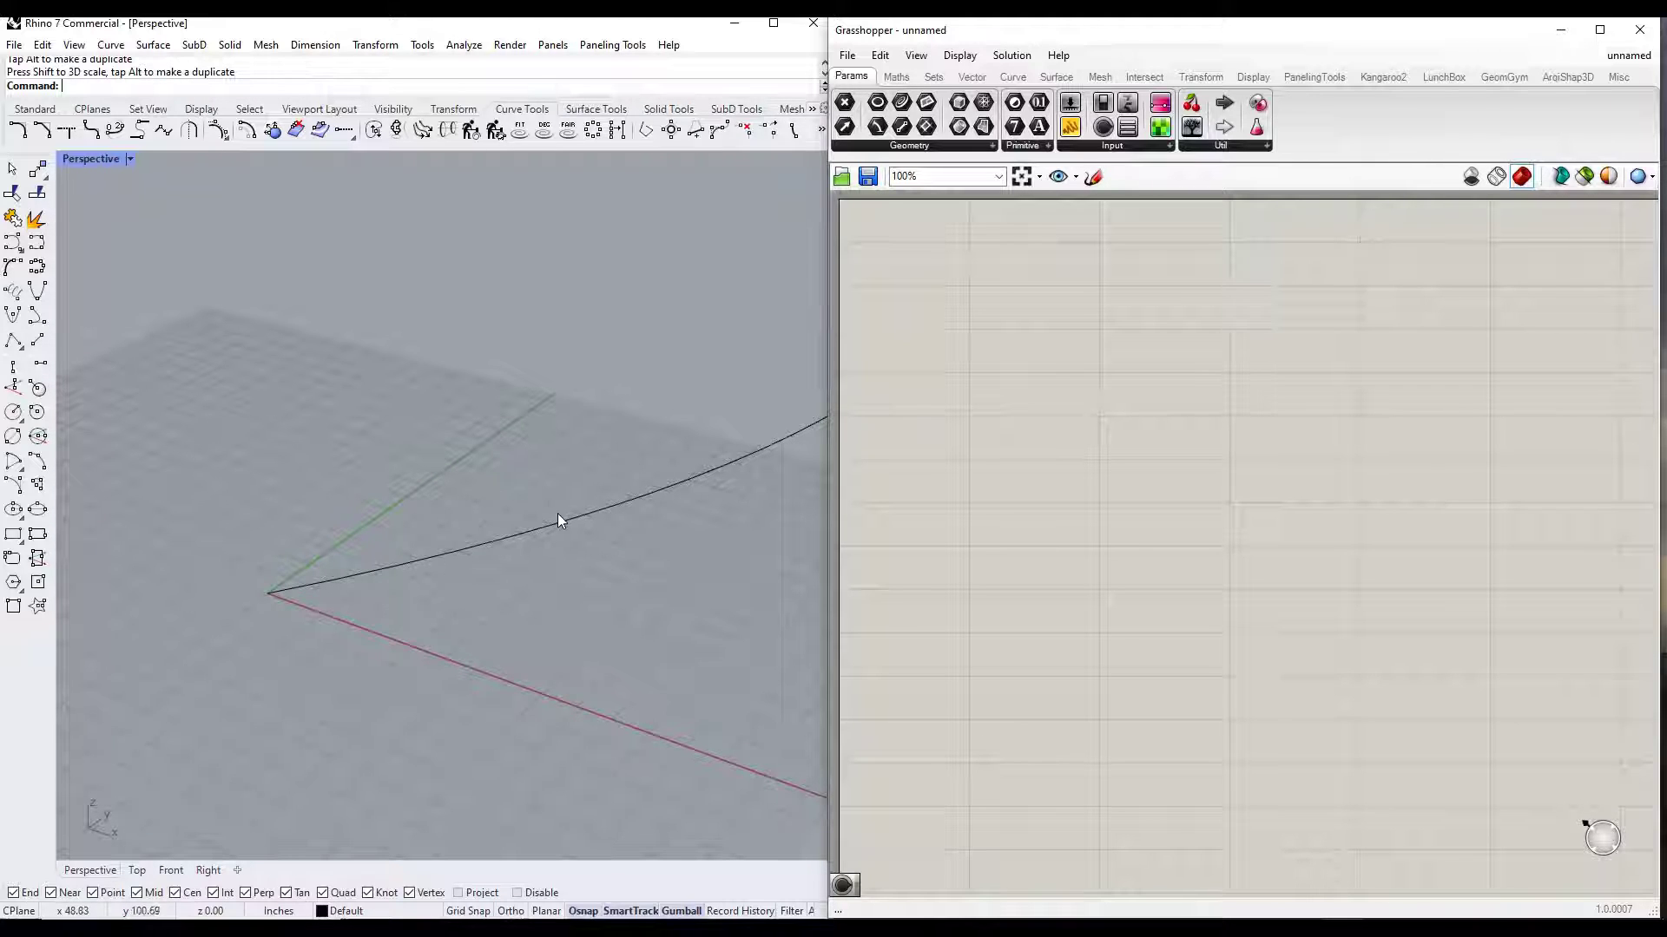
scroll(266, 588, "down", 4)
right_click_drag(265, 588, 346, 530)
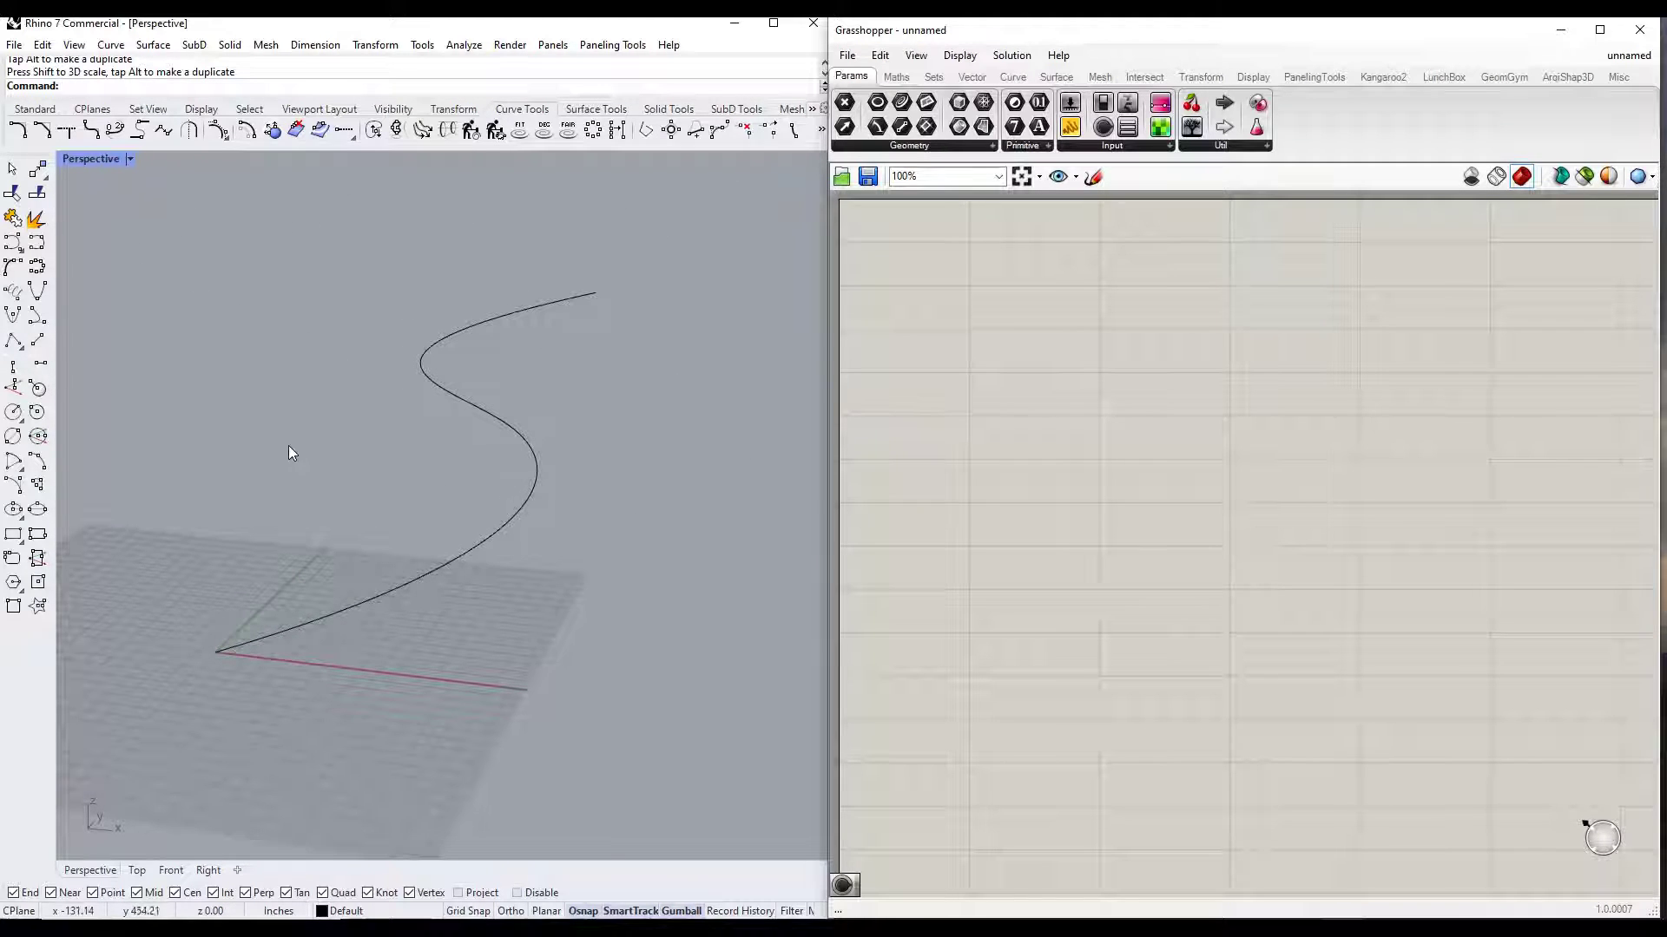
left_click(315, 44)
mouse_move(425, 48)
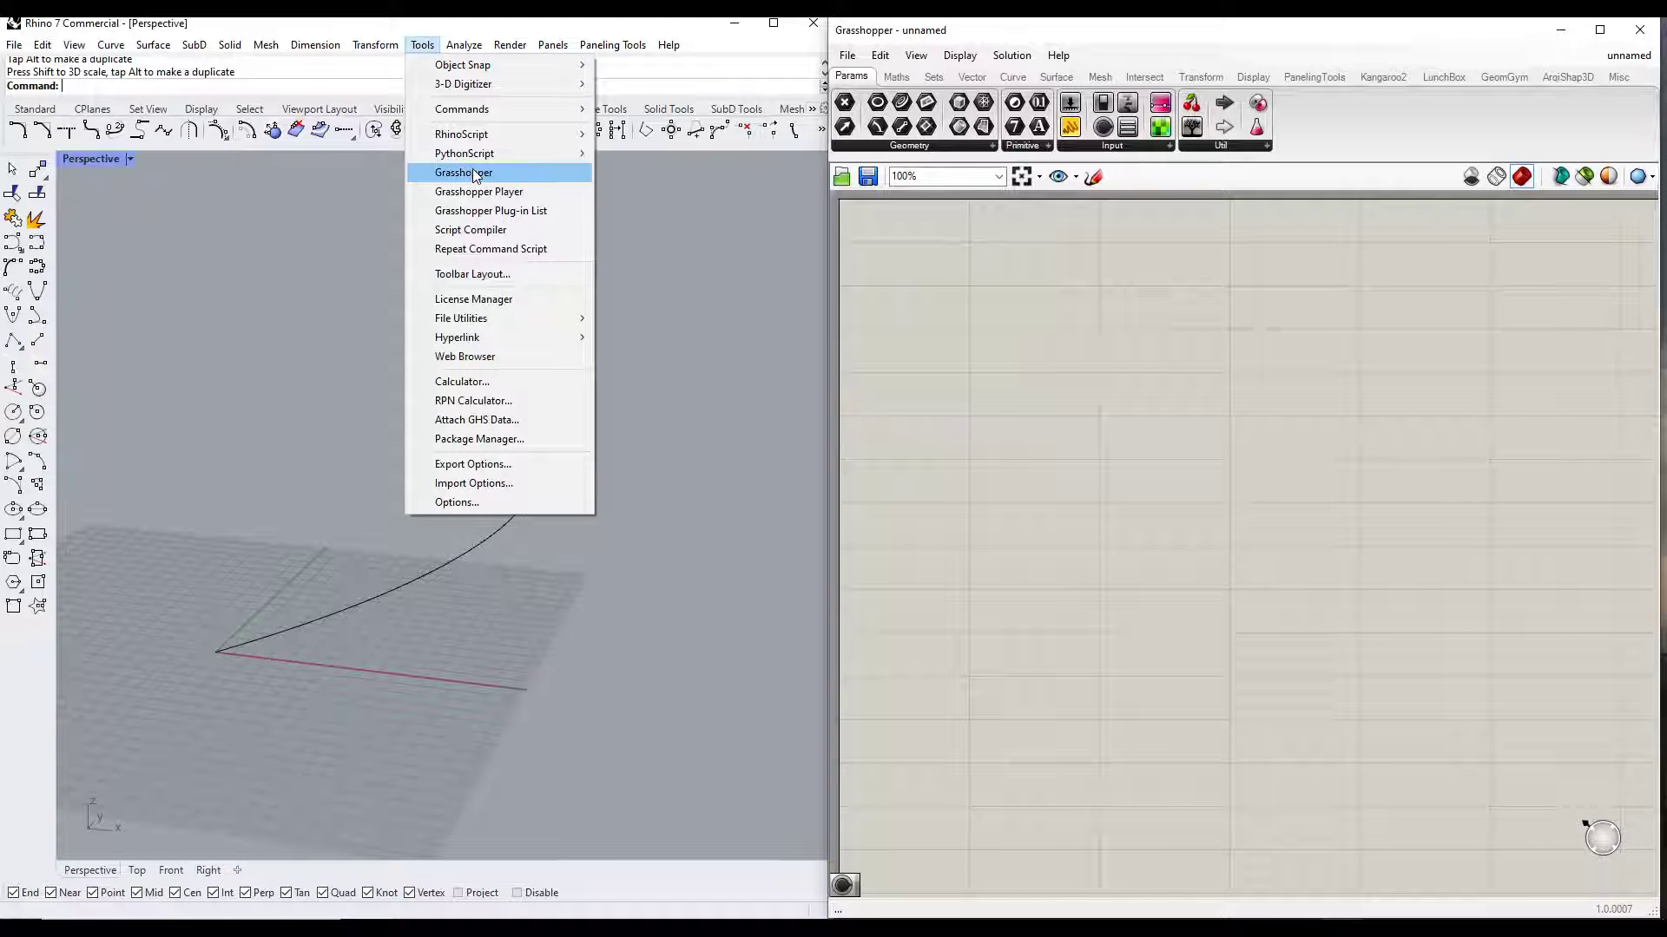
left_click(1101, 369)
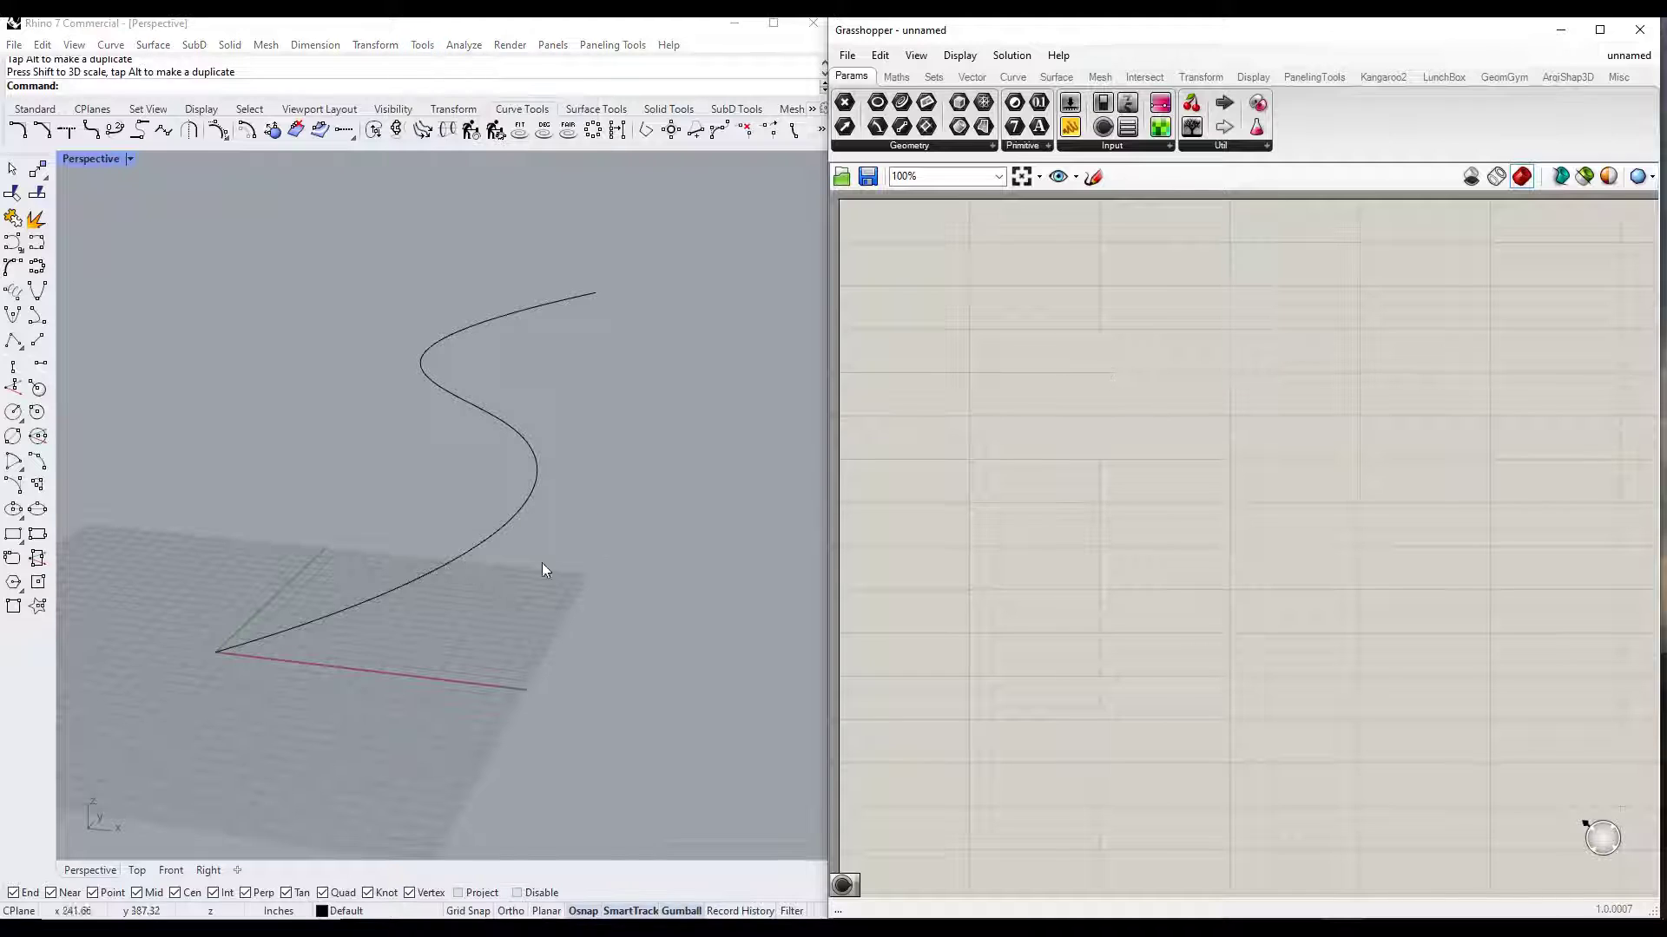
Step: Add a Rectangle component that creates a rectangle on a plane, and place it with free canvas space before its inputs
scroll(118, 658, "up", 4)
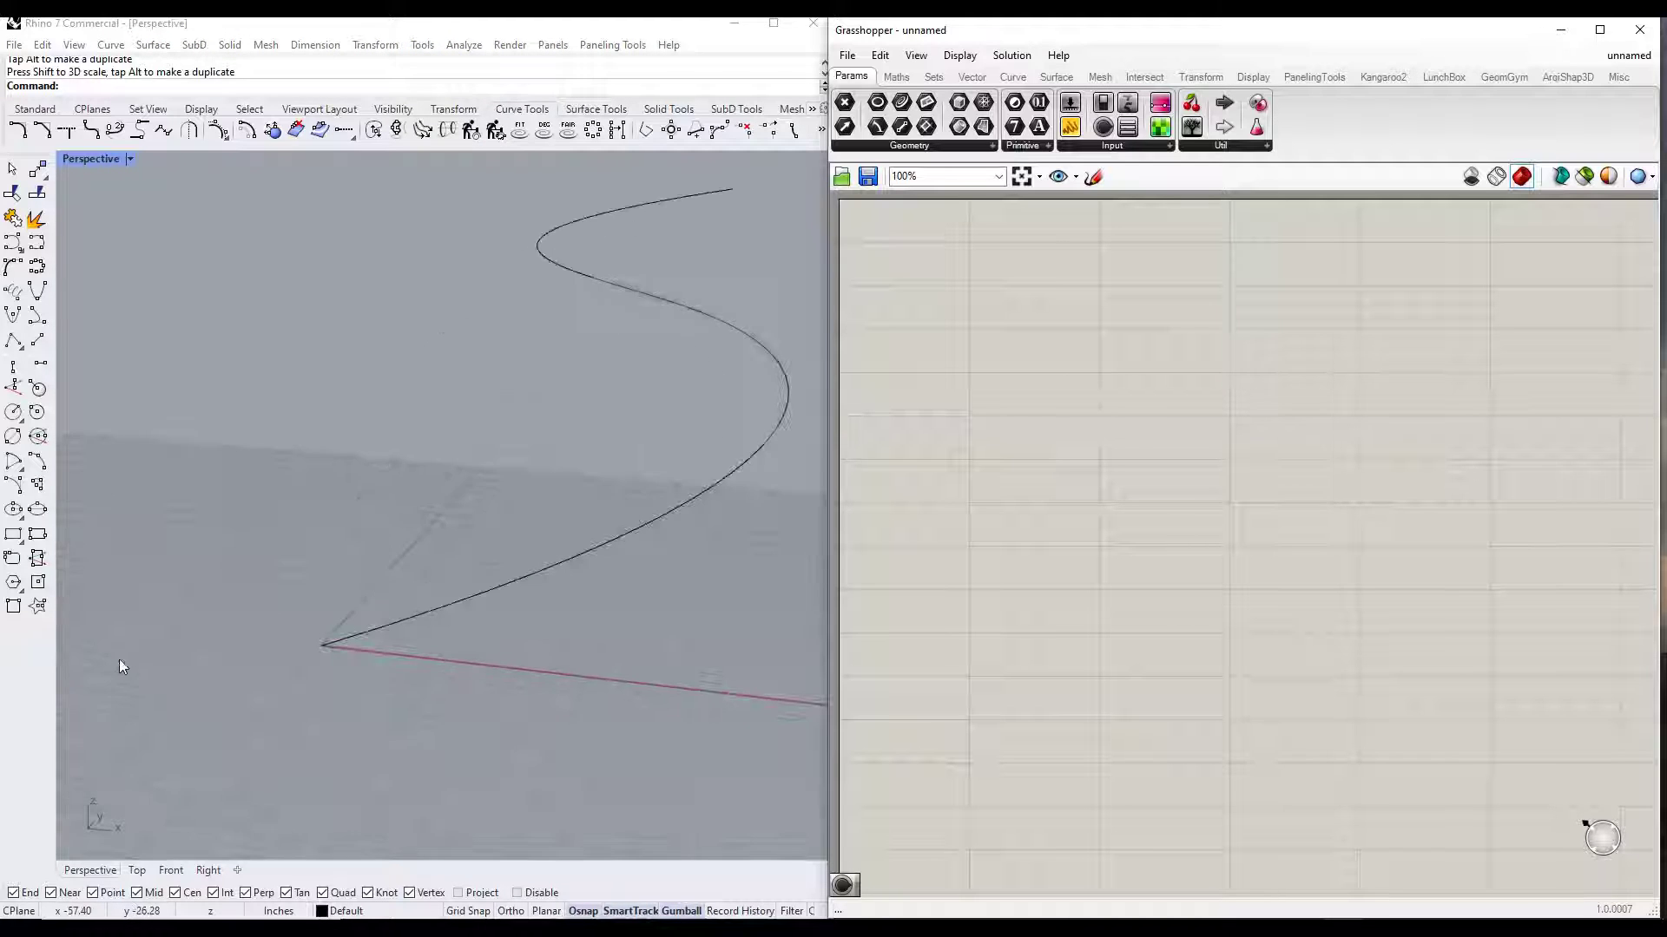
scroll(258, 541, "up", 2)
scroll(378, 726, "down", 3)
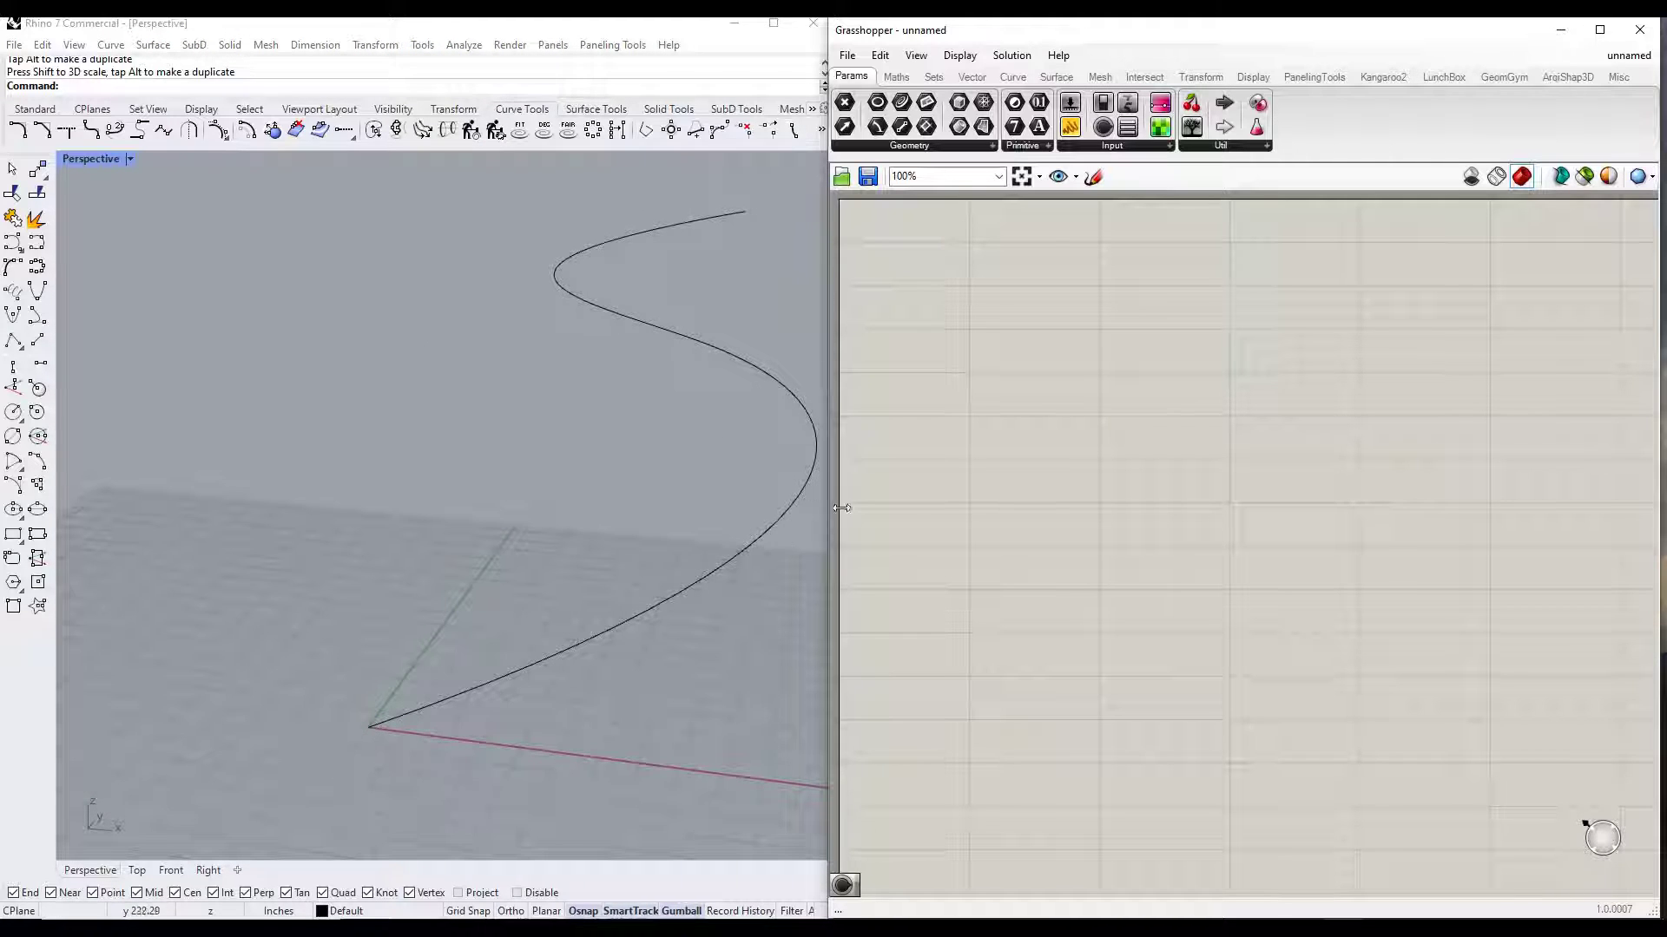
double_click(1186, 320)
type("rect")
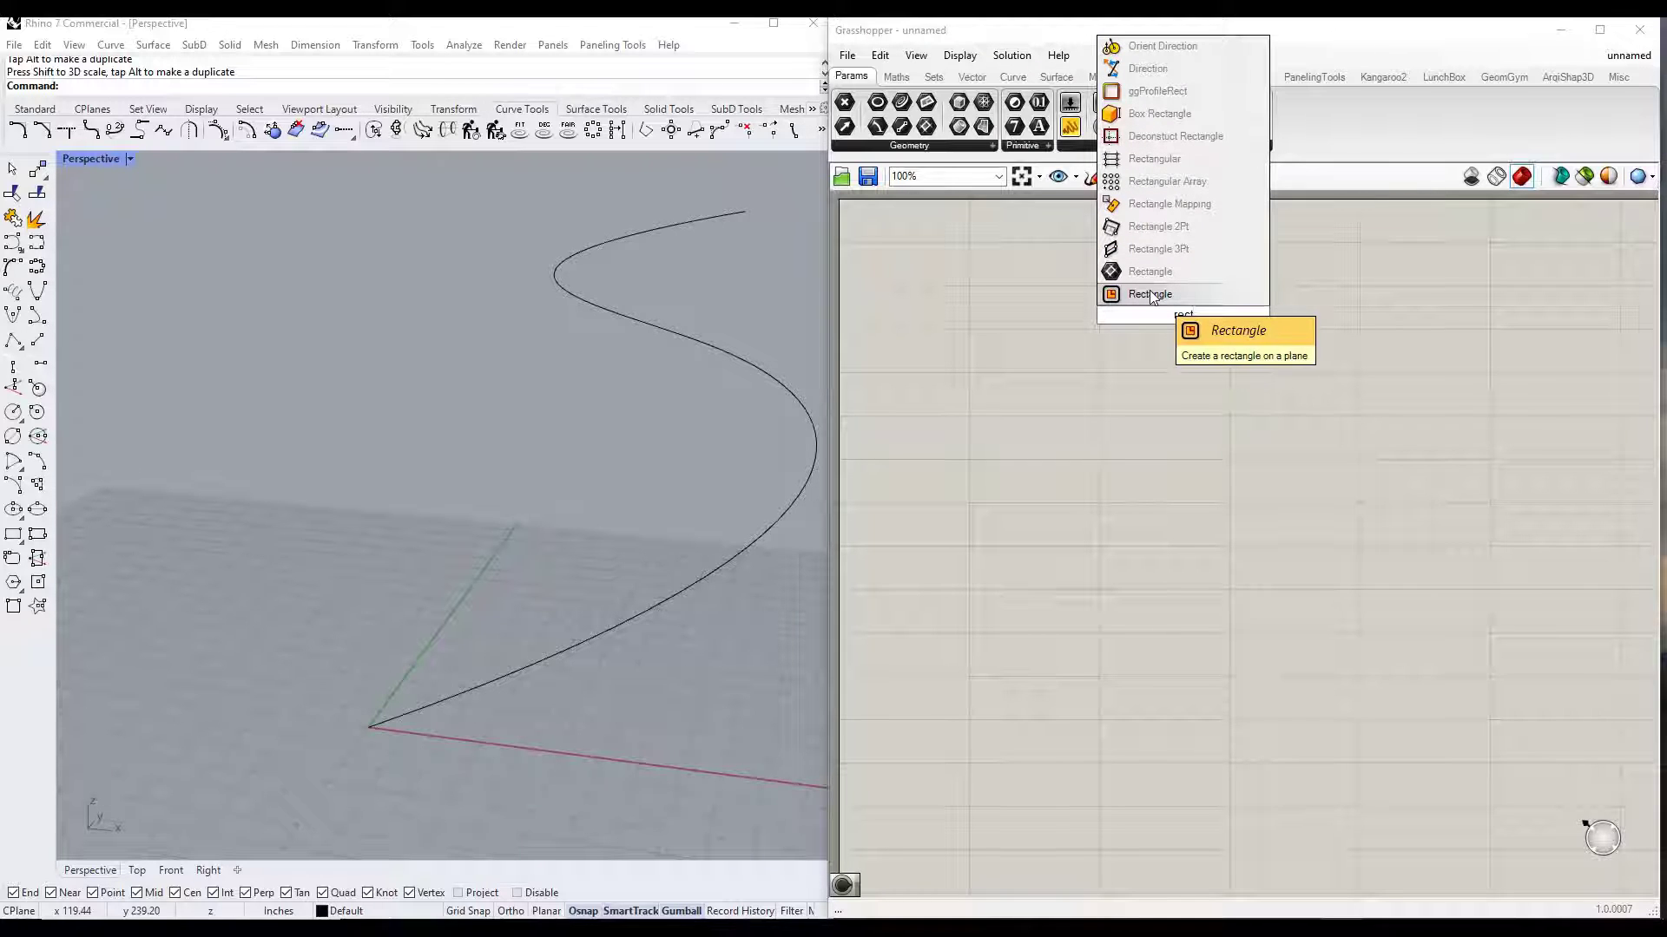
left_click(1149, 296)
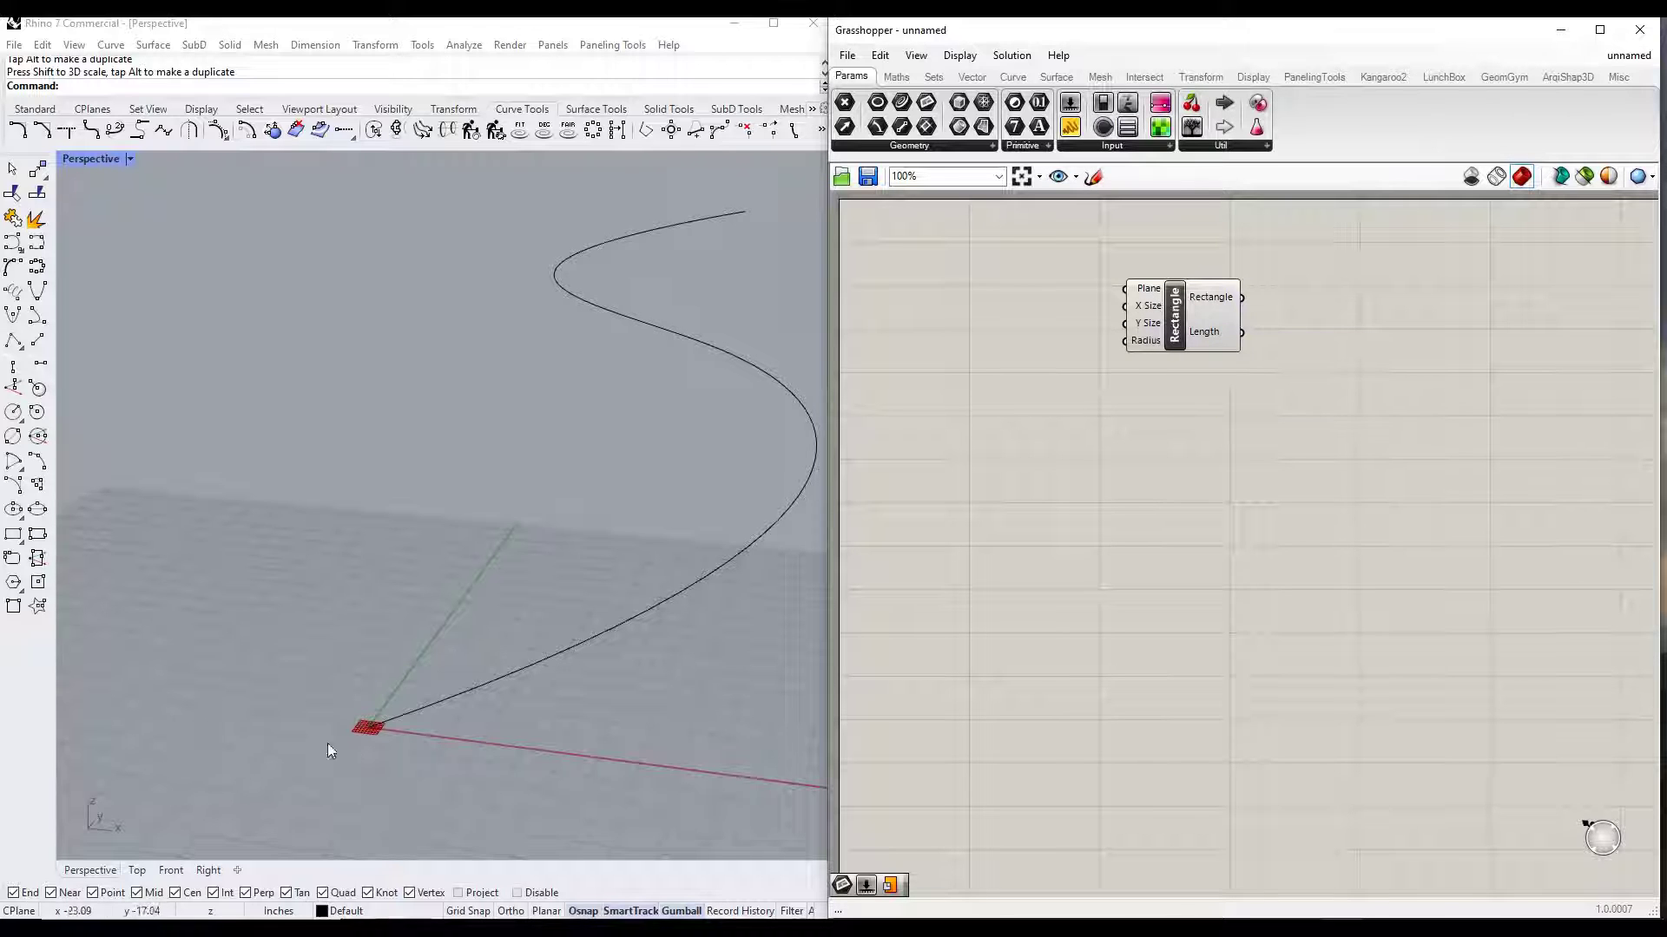
scroll(369, 730, "up", 4)
scroll(368, 725, "up", 3)
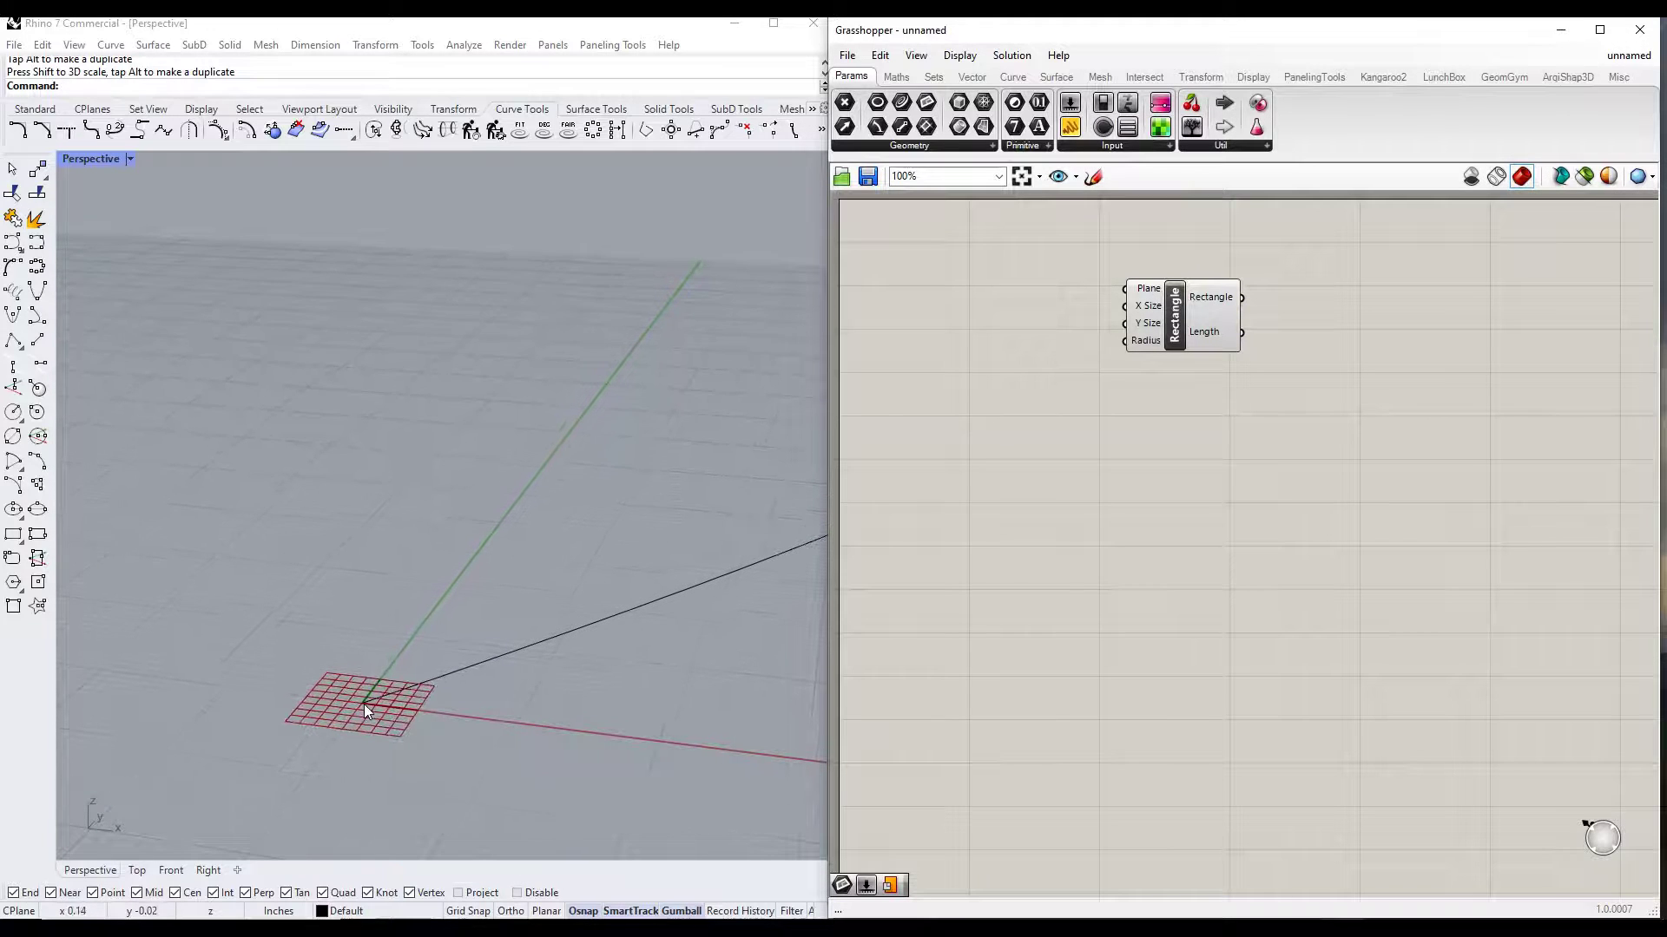
left_click_drag(1179, 304, 1252, 335)
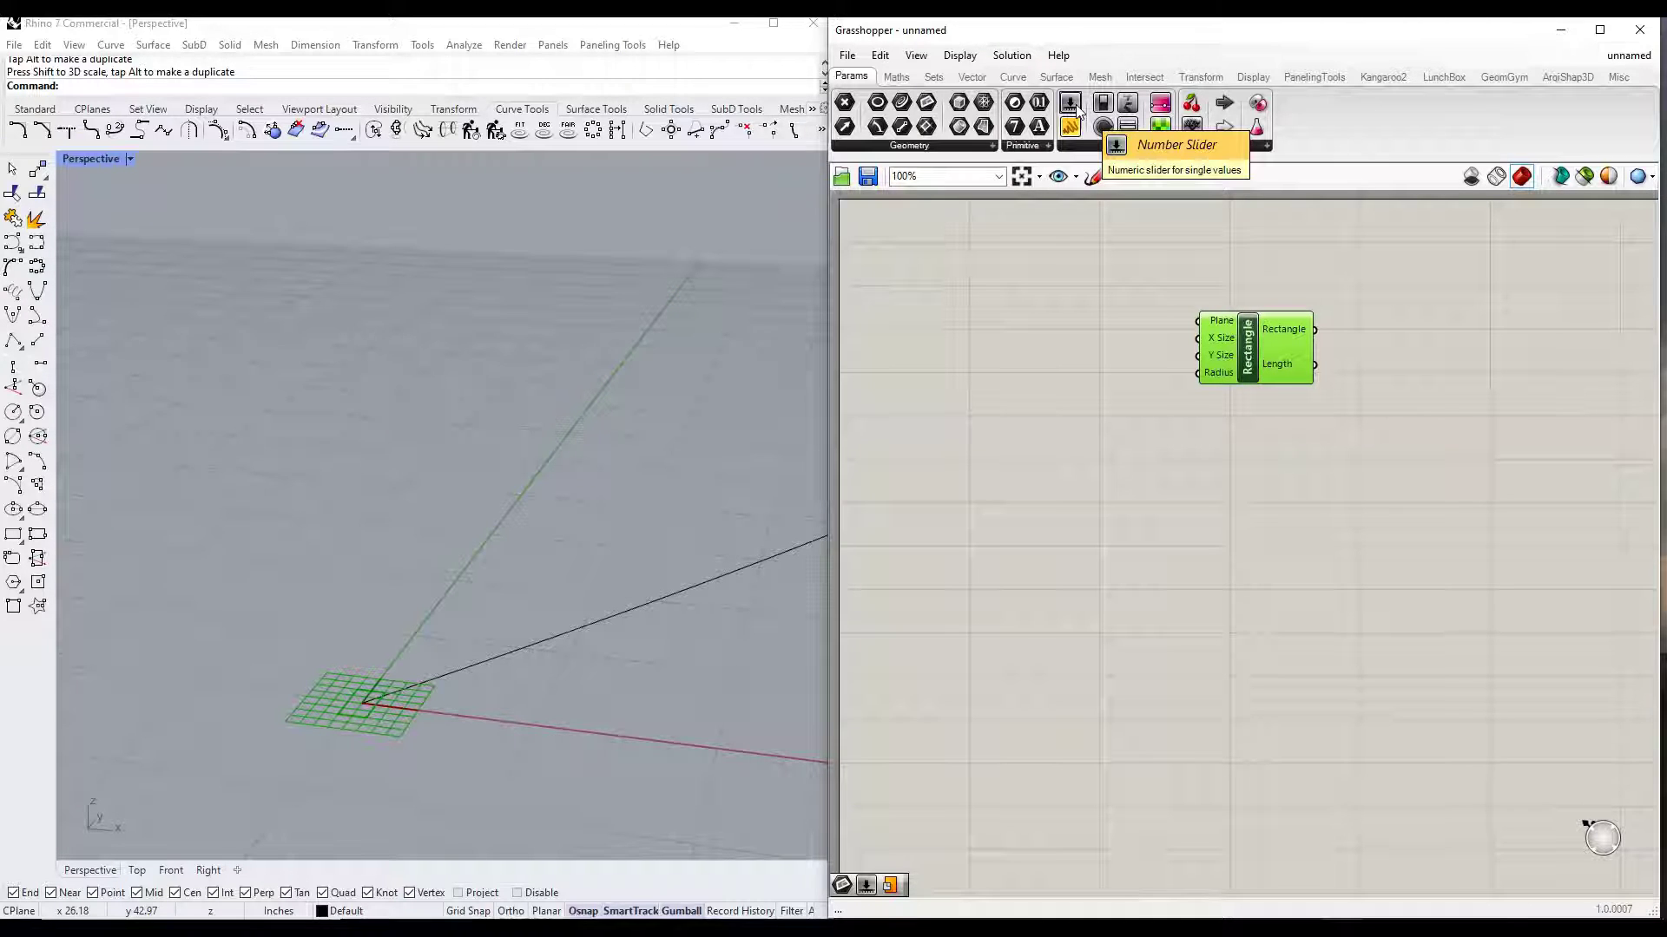
Step: Add a number slider ahead of the Rectangle component, with a maximum of 12 and two decimal digits
left_click_drag(1077, 110, 920, 310)
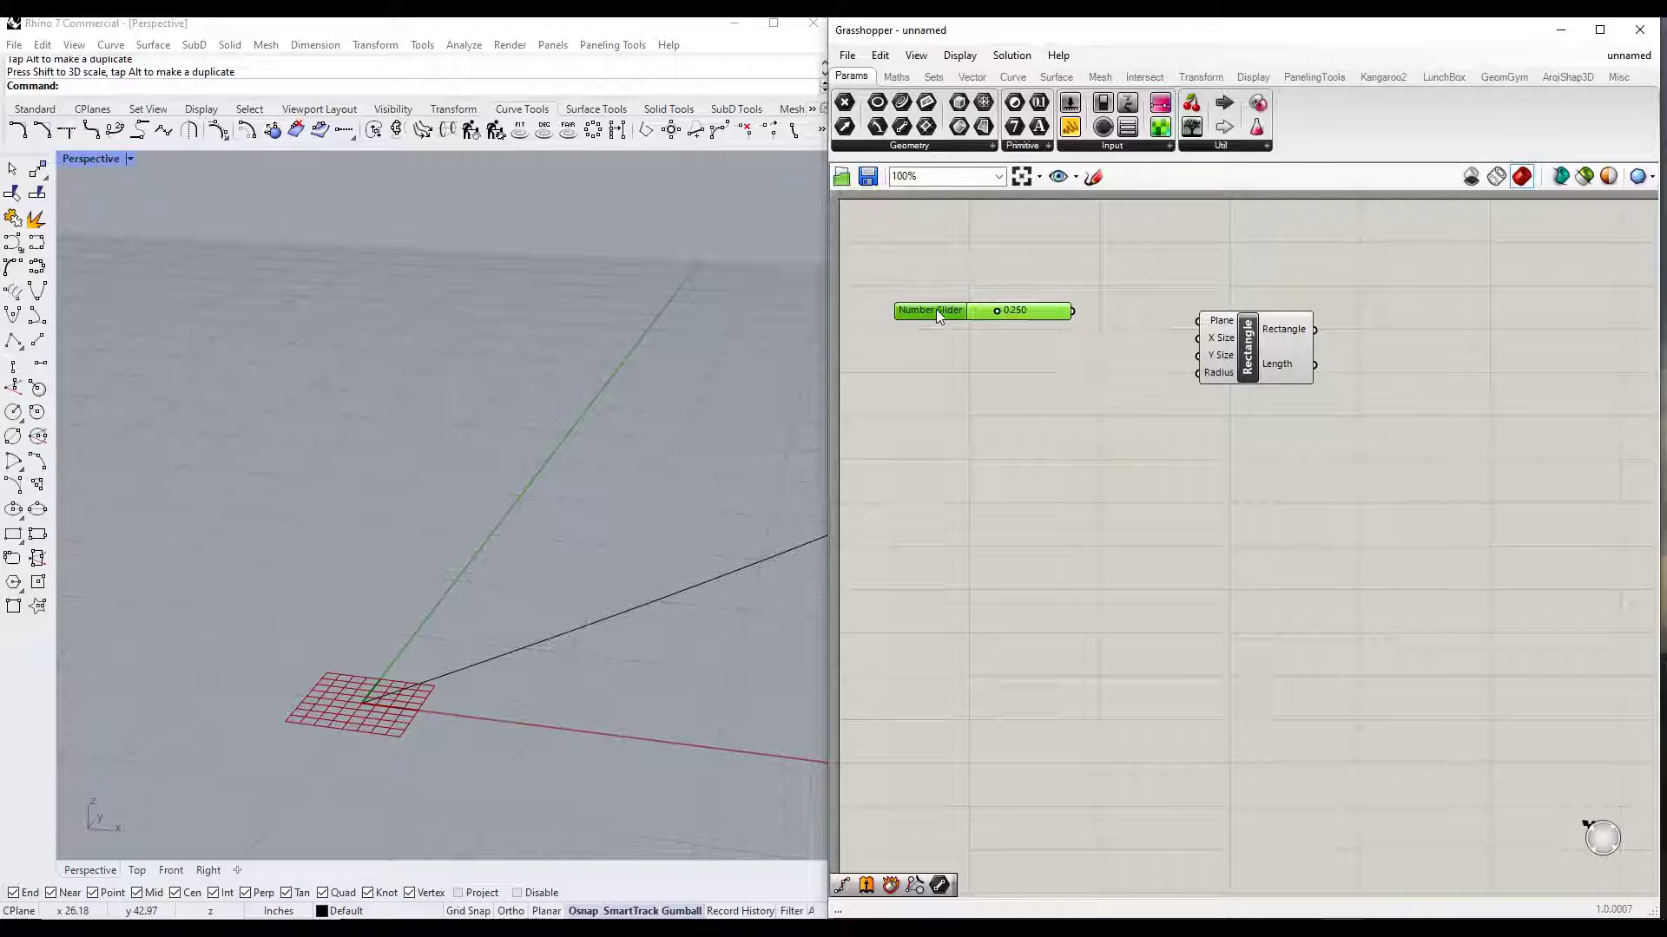
double_click(936, 309)
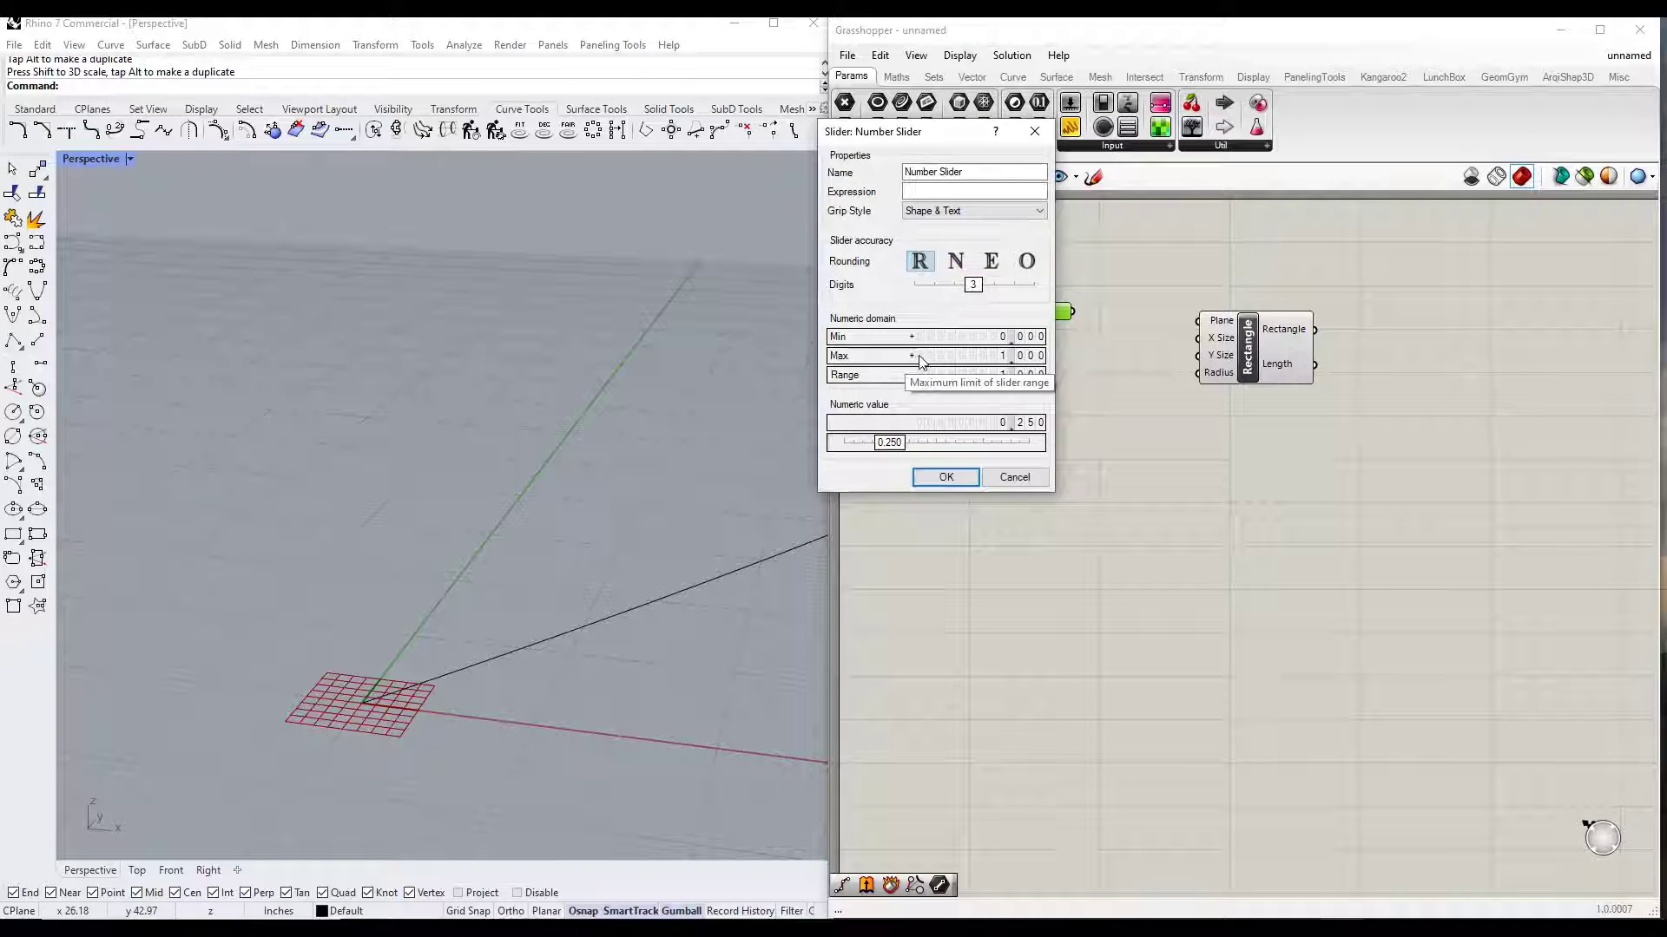
double_click(969, 356)
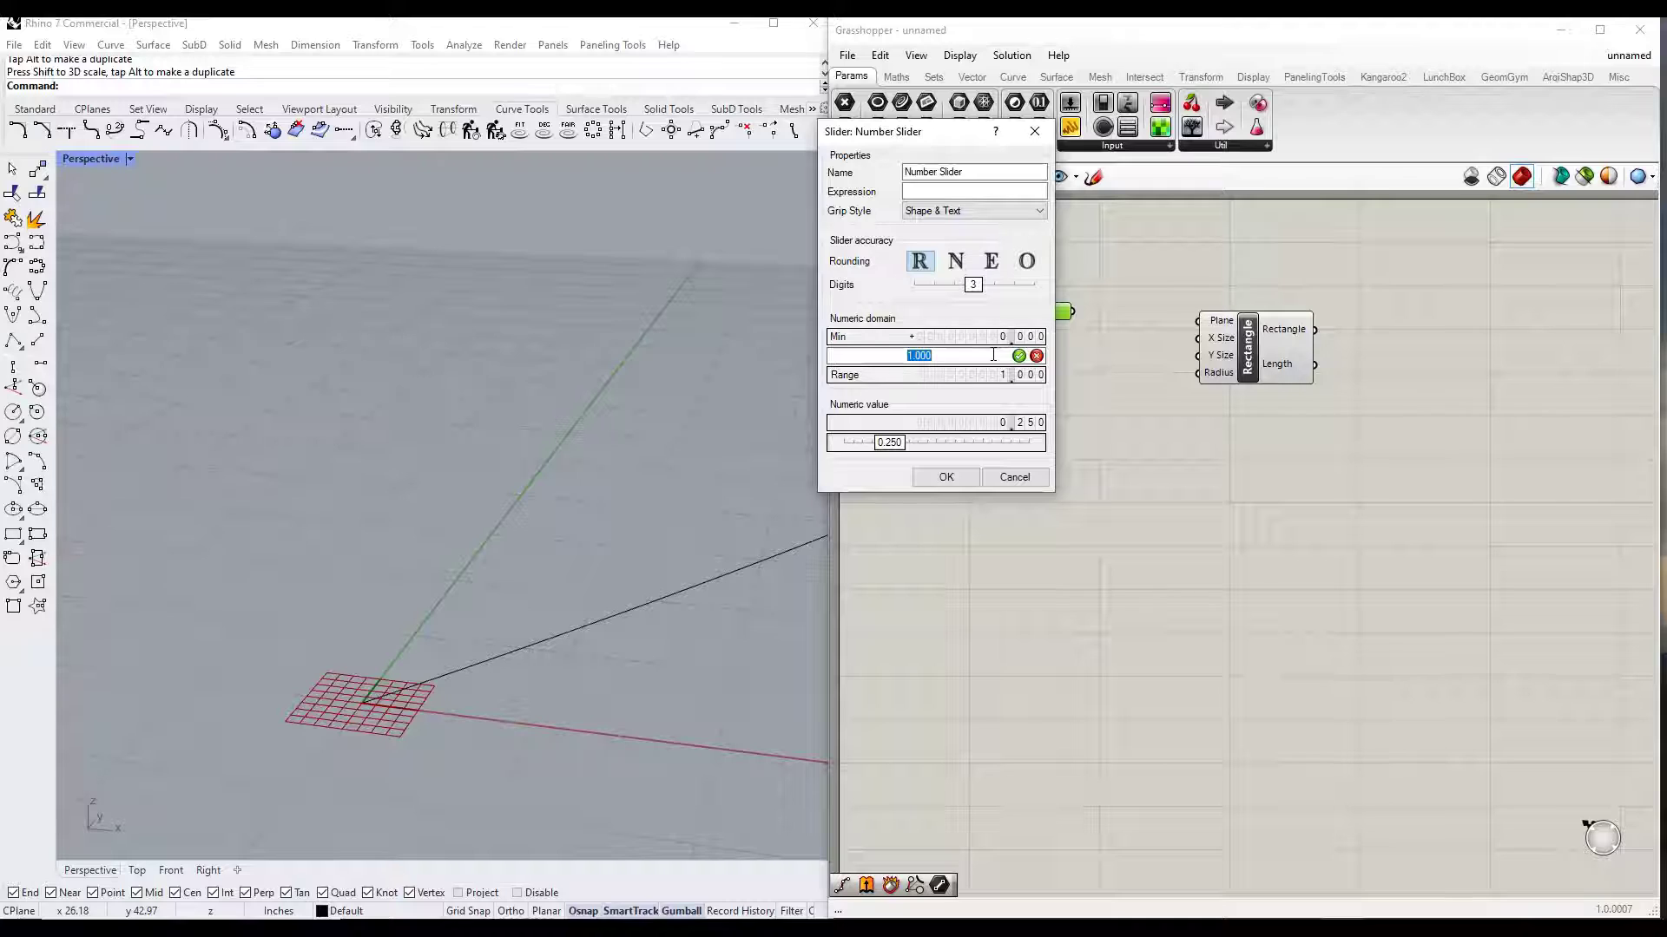
type("12")
key("Return")
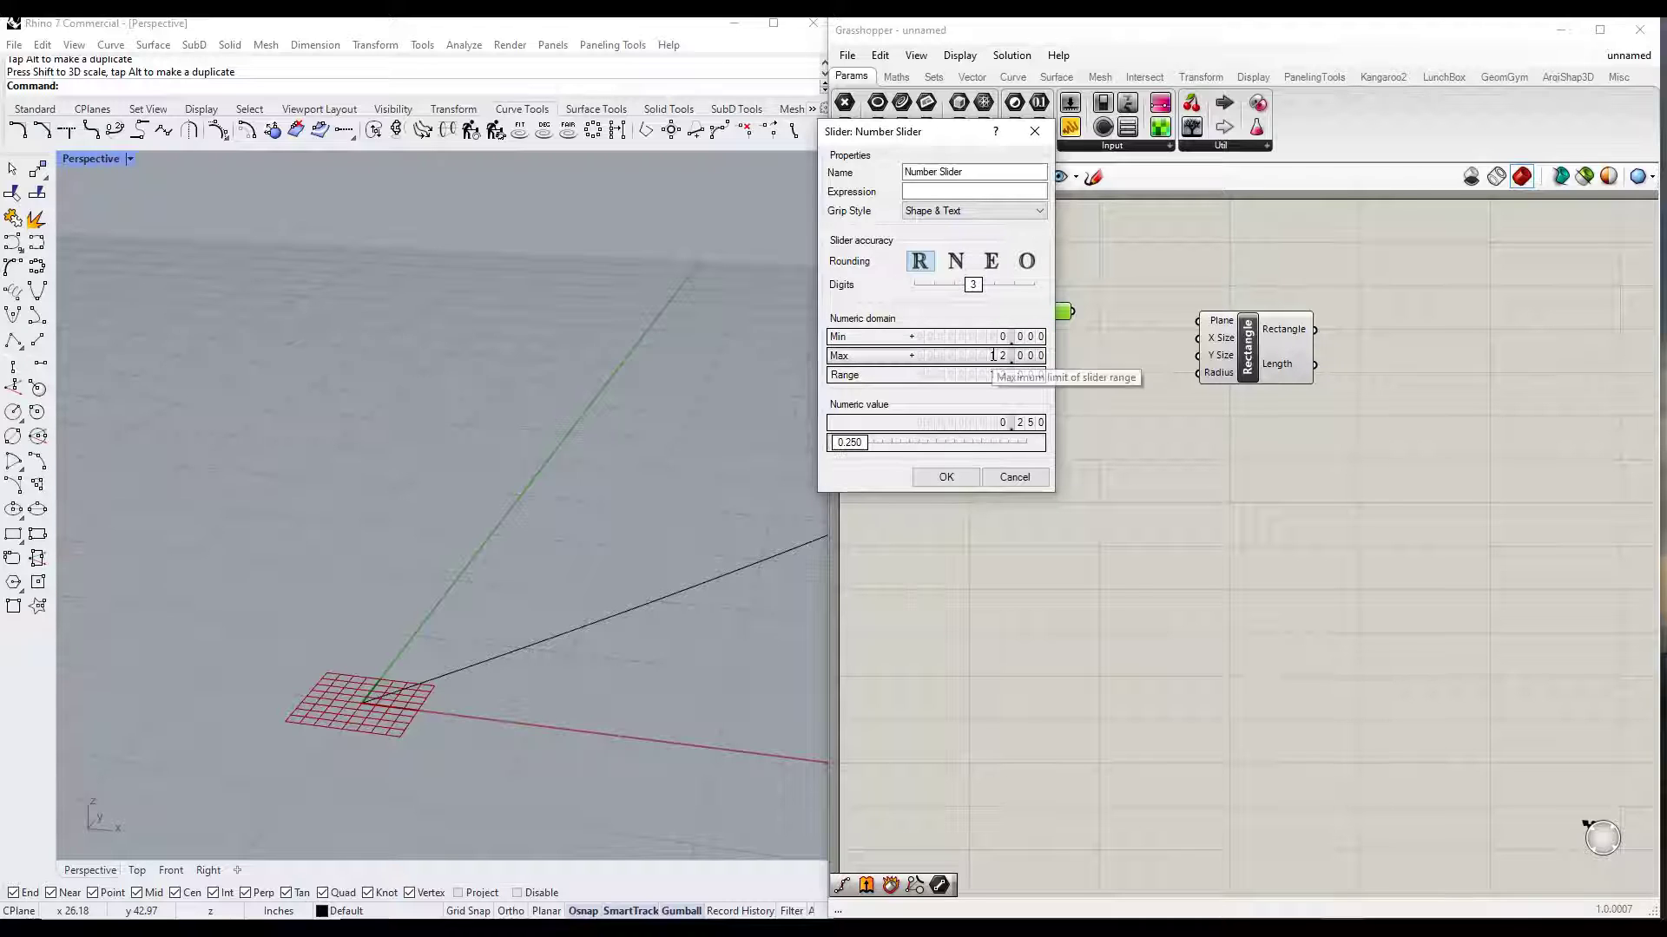
left_click_drag(977, 289, 959, 296)
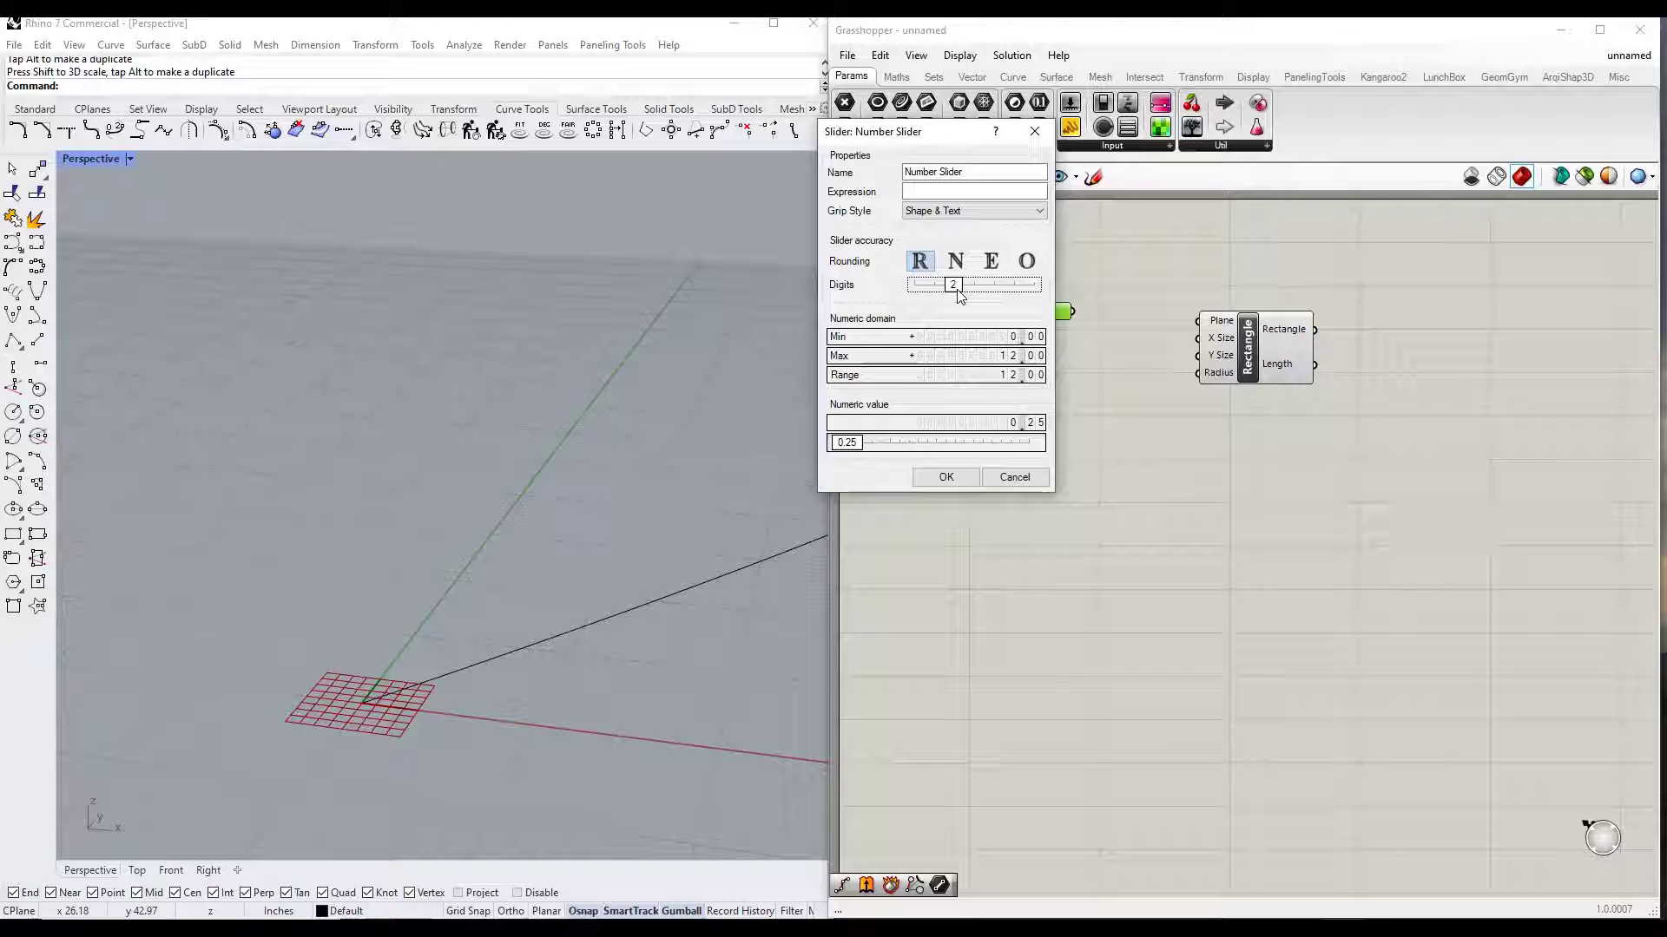
left_click(951, 479)
double_click(937, 309)
key("Return")
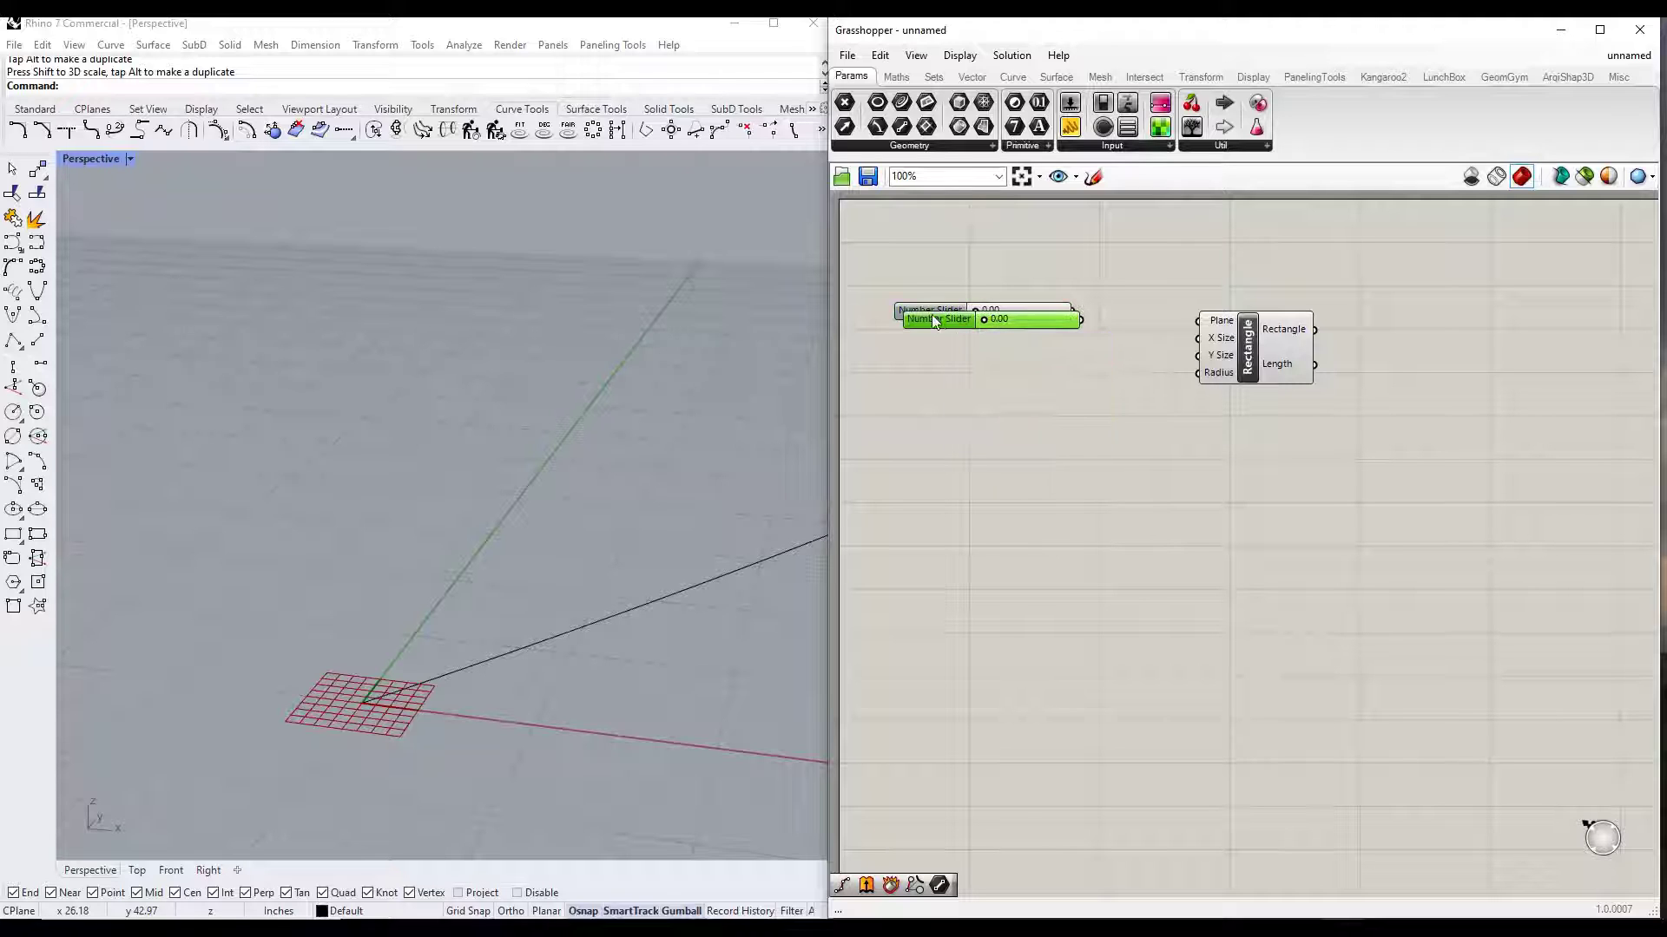
Step: Duplicate the number slider below the original and connect the two sliders to the rectangle's X Size and Y Size
left_click_drag(930, 309, 968, 372, "alt")
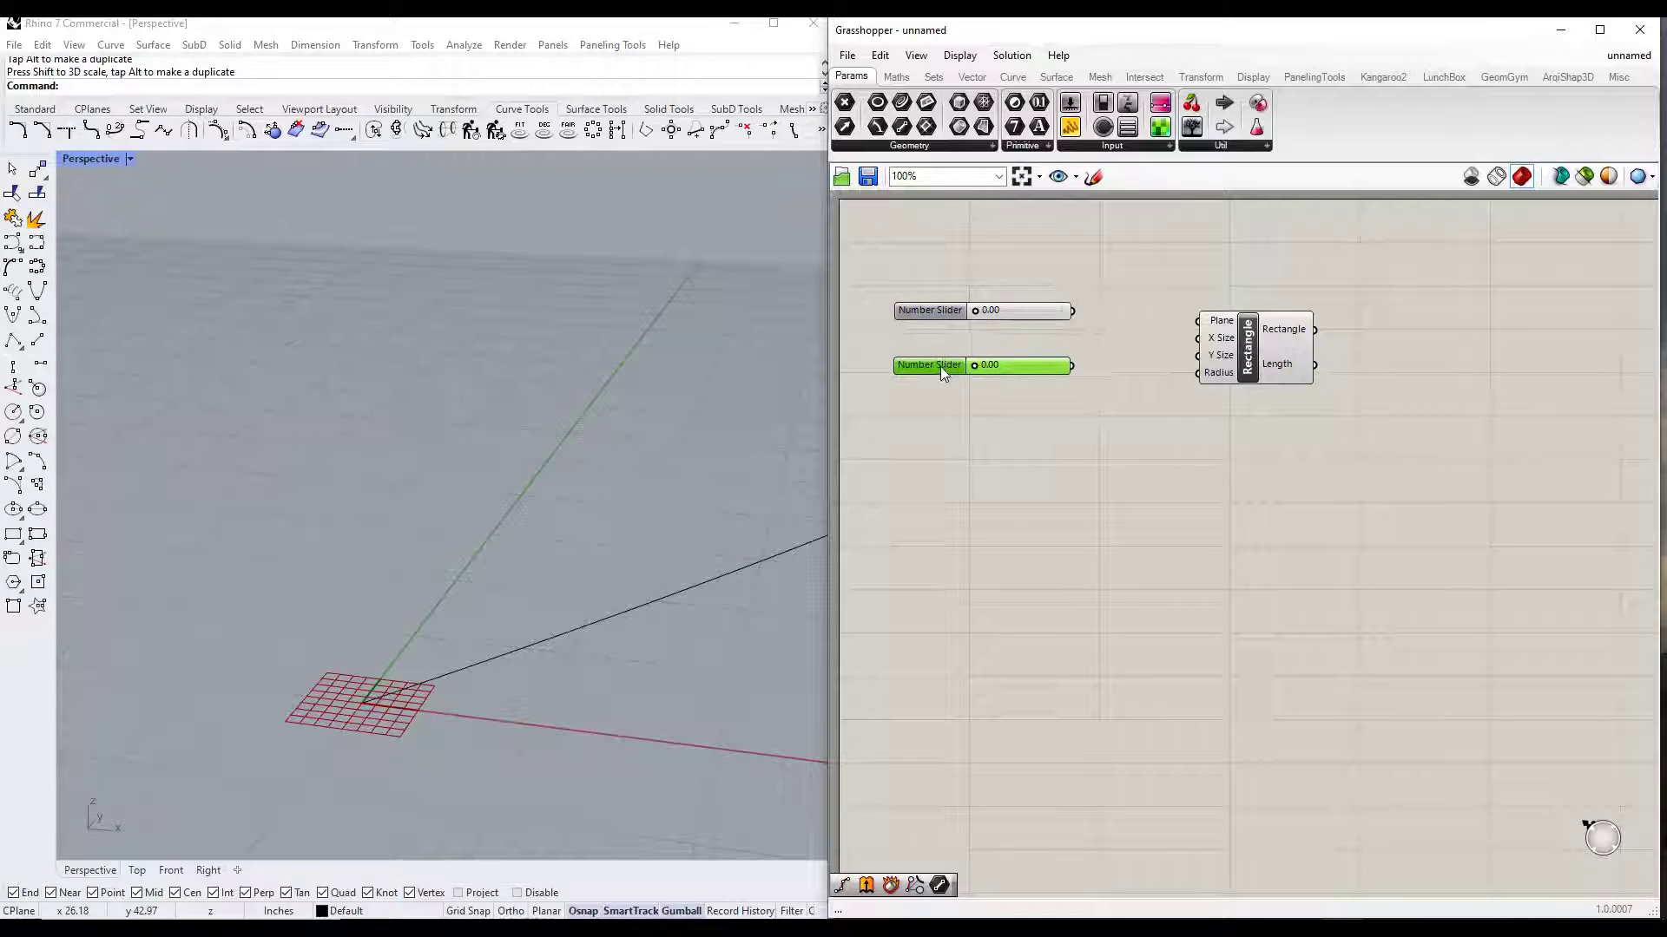
left_click_drag(942, 316, 936, 329)
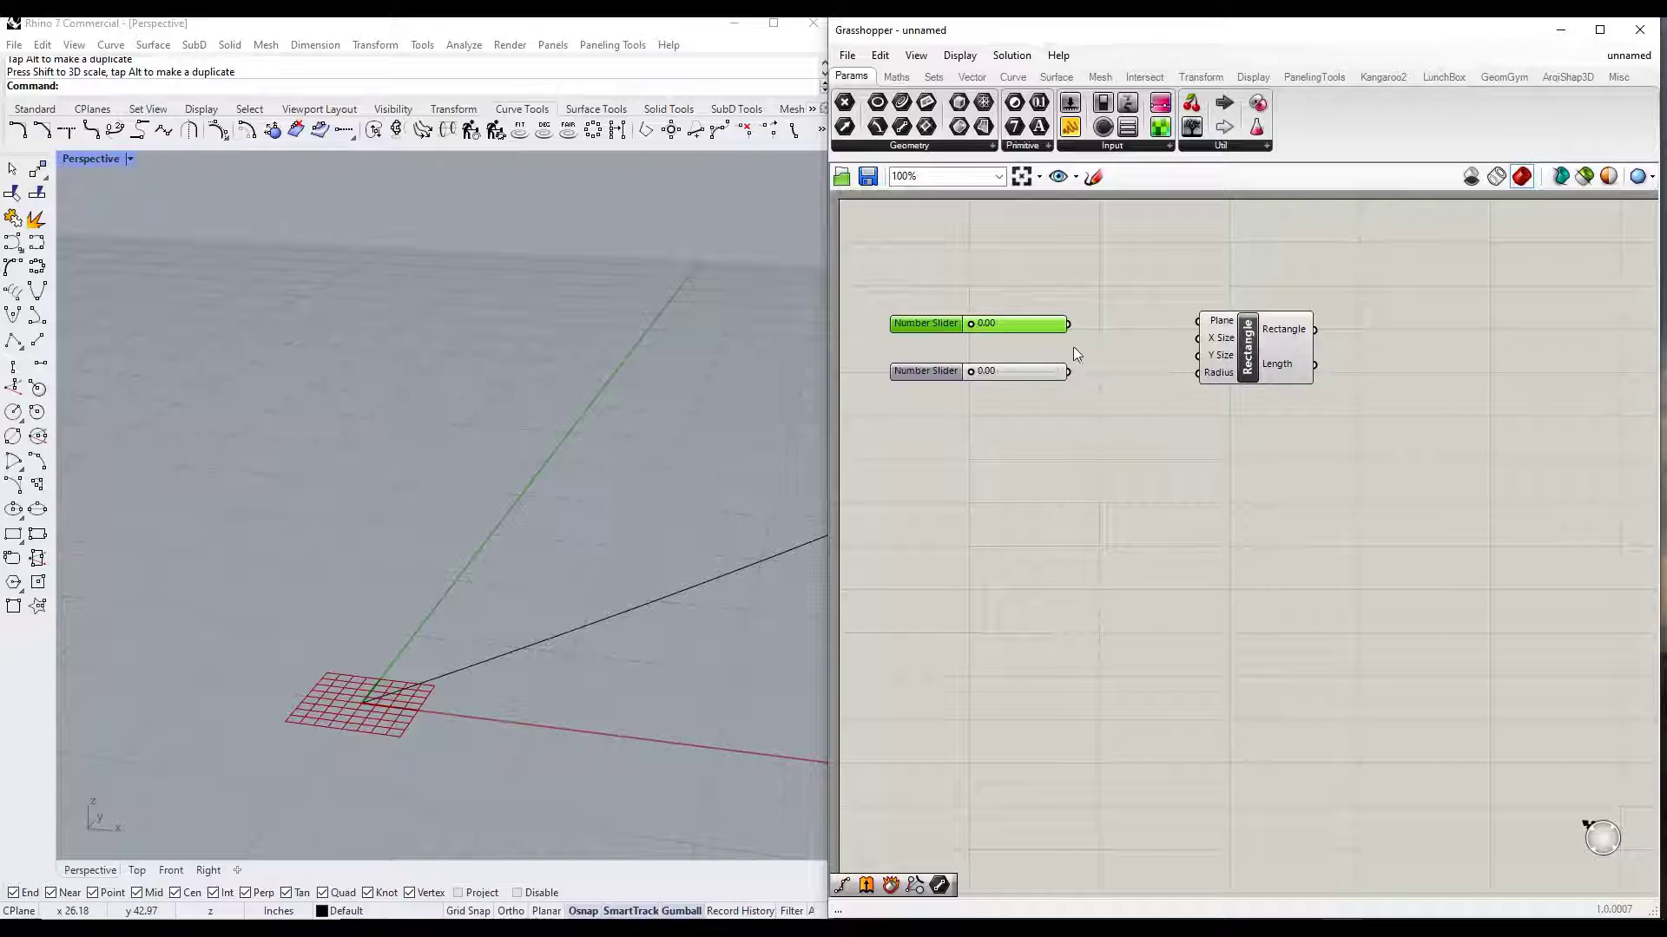
left_click_drag(1069, 324, 1199, 338)
left_click_drag(1068, 371, 1203, 356)
Step: Set the X Size slider to 1.5 and the Y Size slider to 5.5
left_click_drag(971, 372, 994, 325)
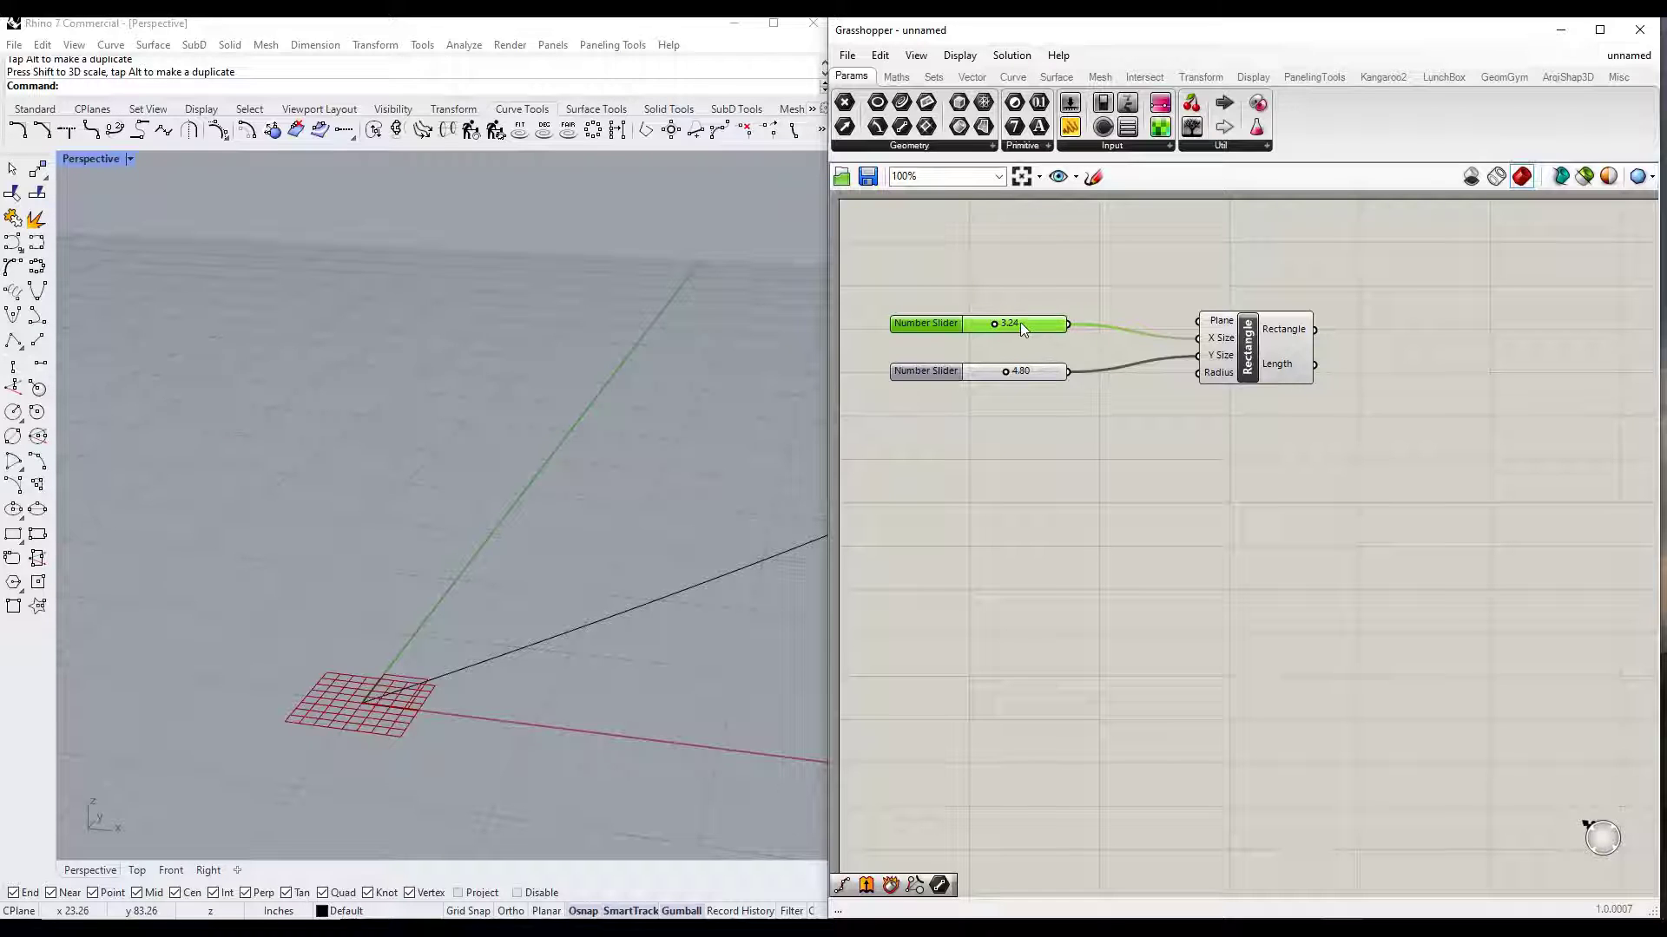
double_click(1021, 324)
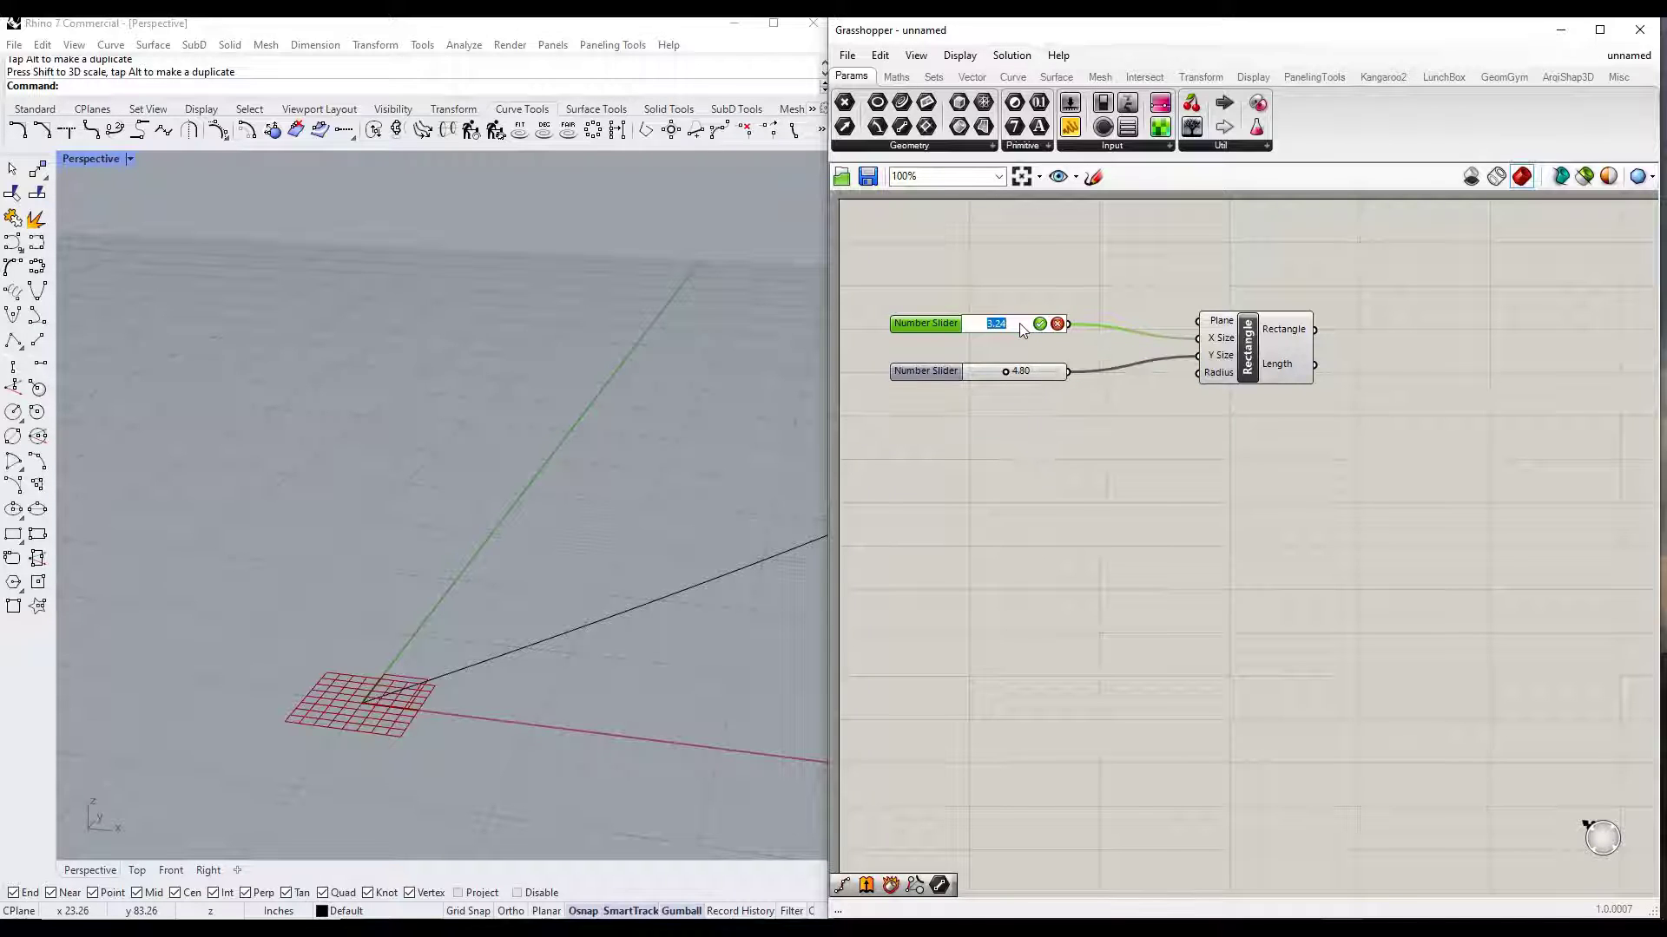
type("1.5")
key("Return")
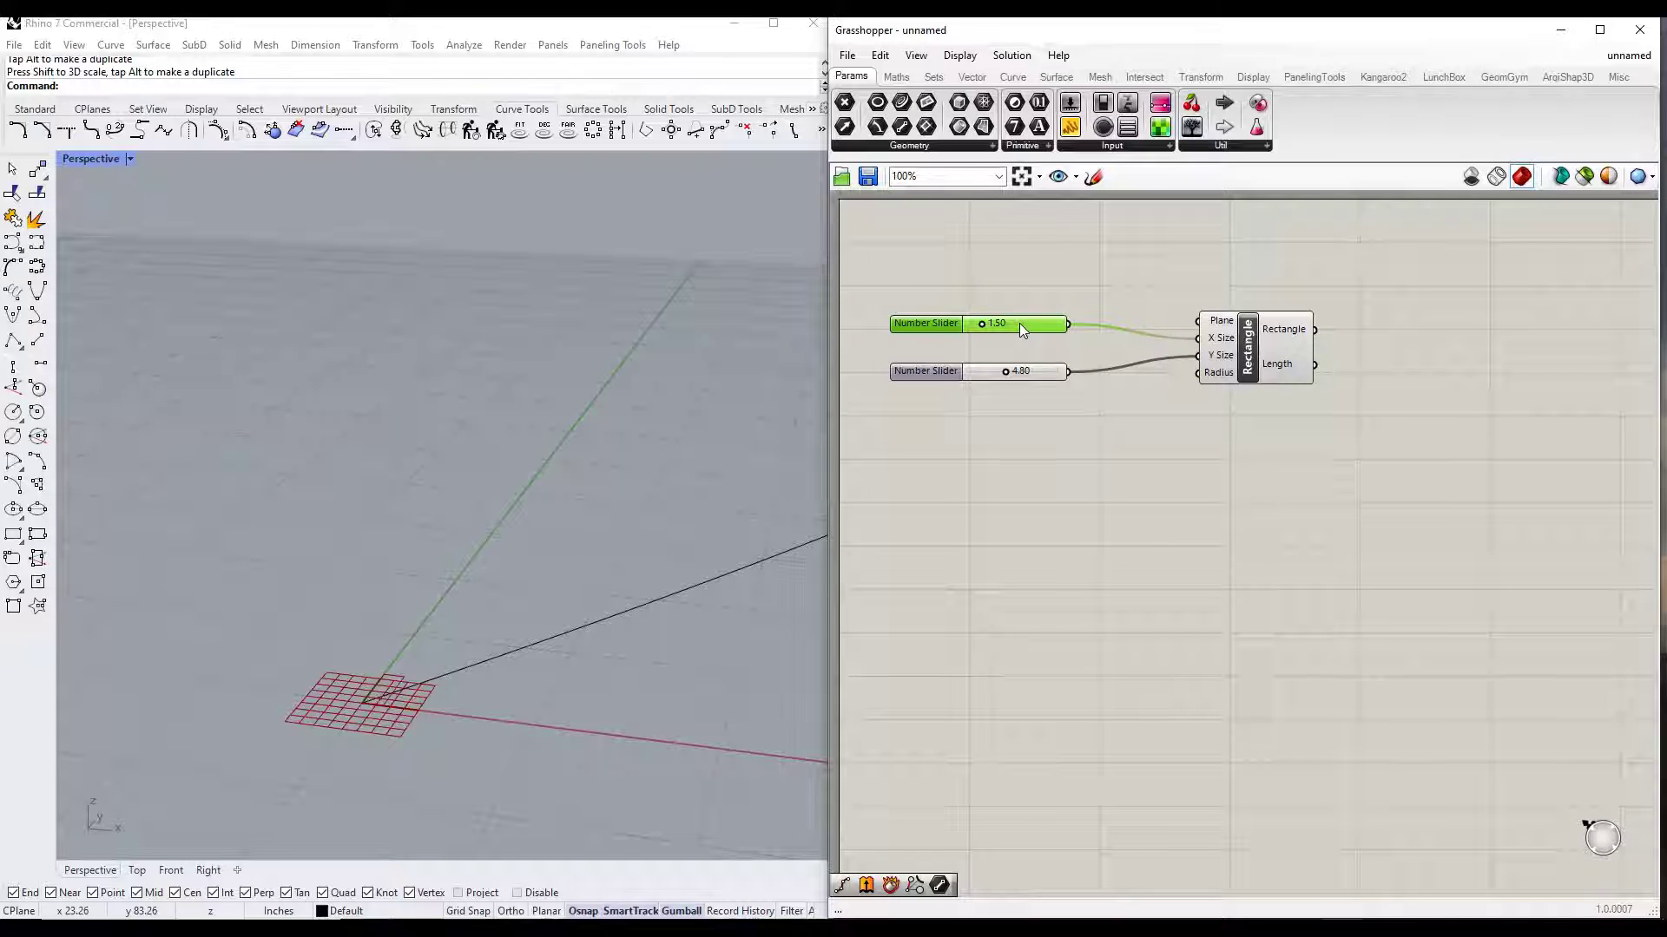
double_click(1007, 375)
type("5.5")
key("Return")
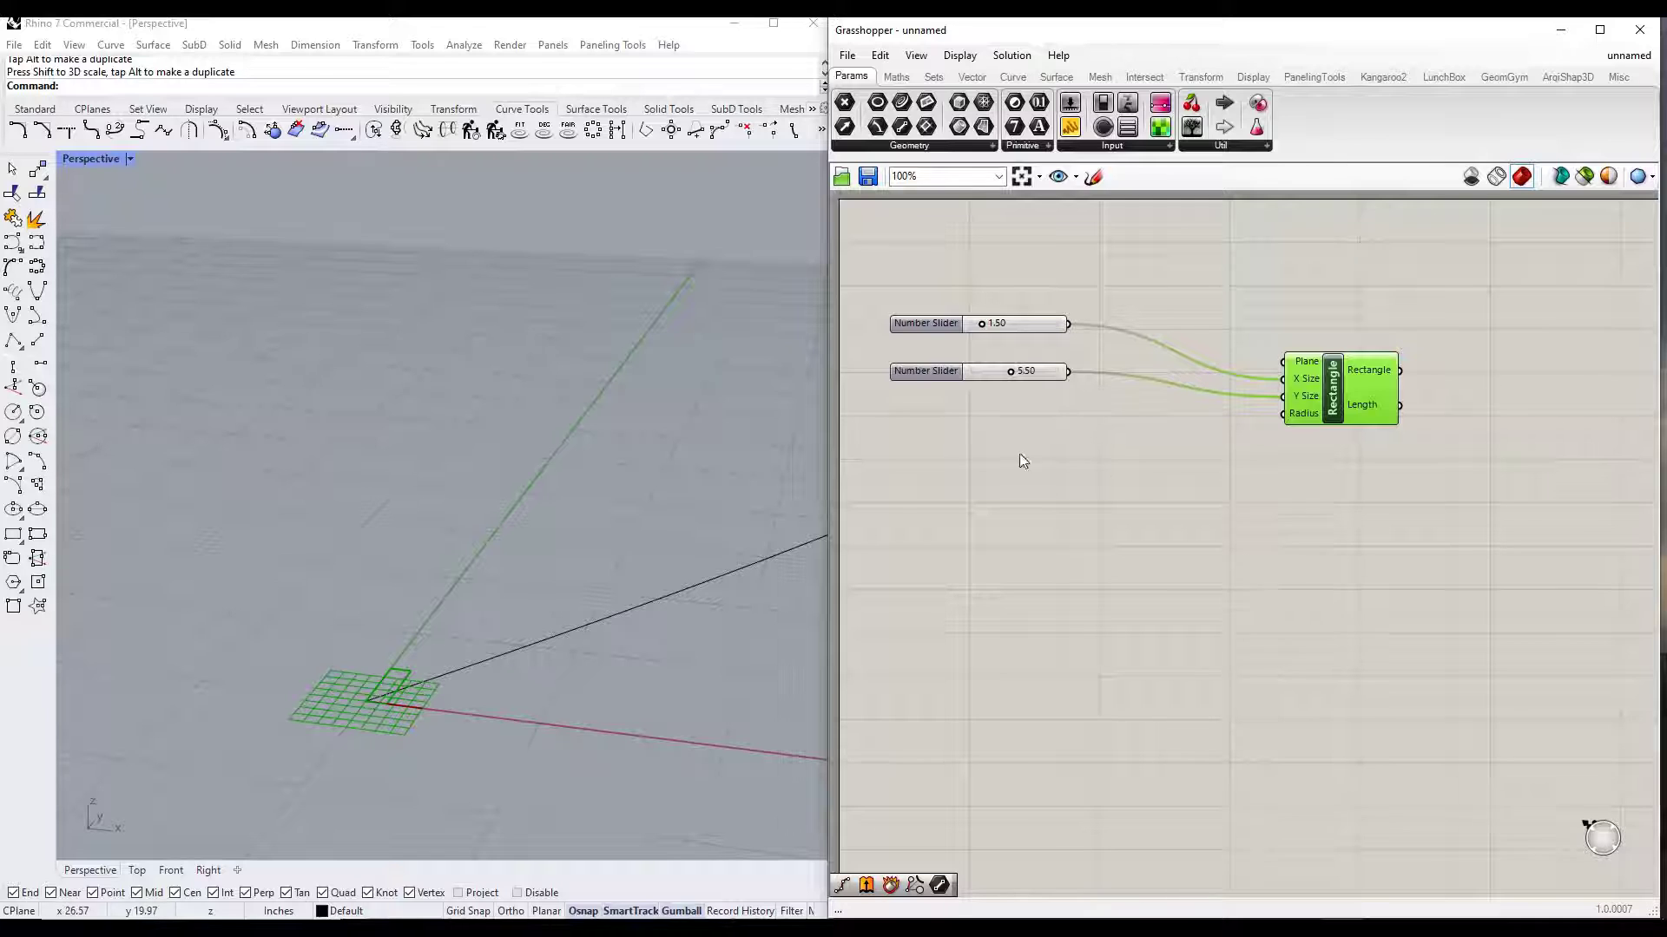
Step: Add an Extrude component after the Rectangle component, leaving canvas space between them
scroll(1020, 456, "down", 5)
scroll(1245, 416, "up", 6)
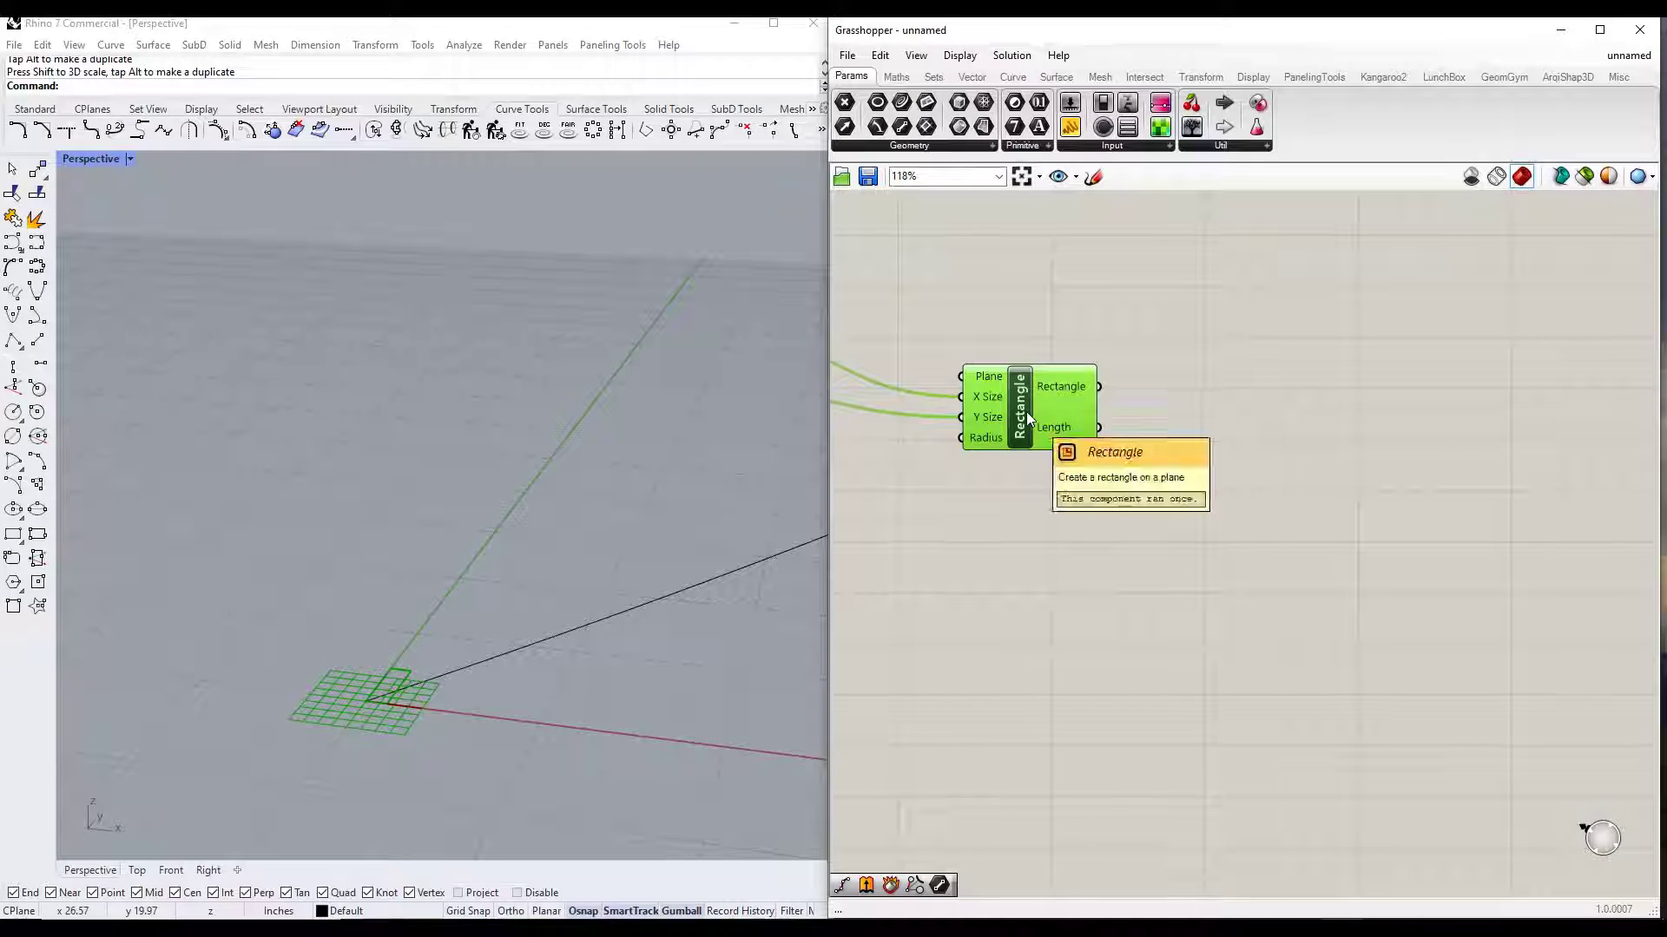
scroll(1070, 436, "down", 4)
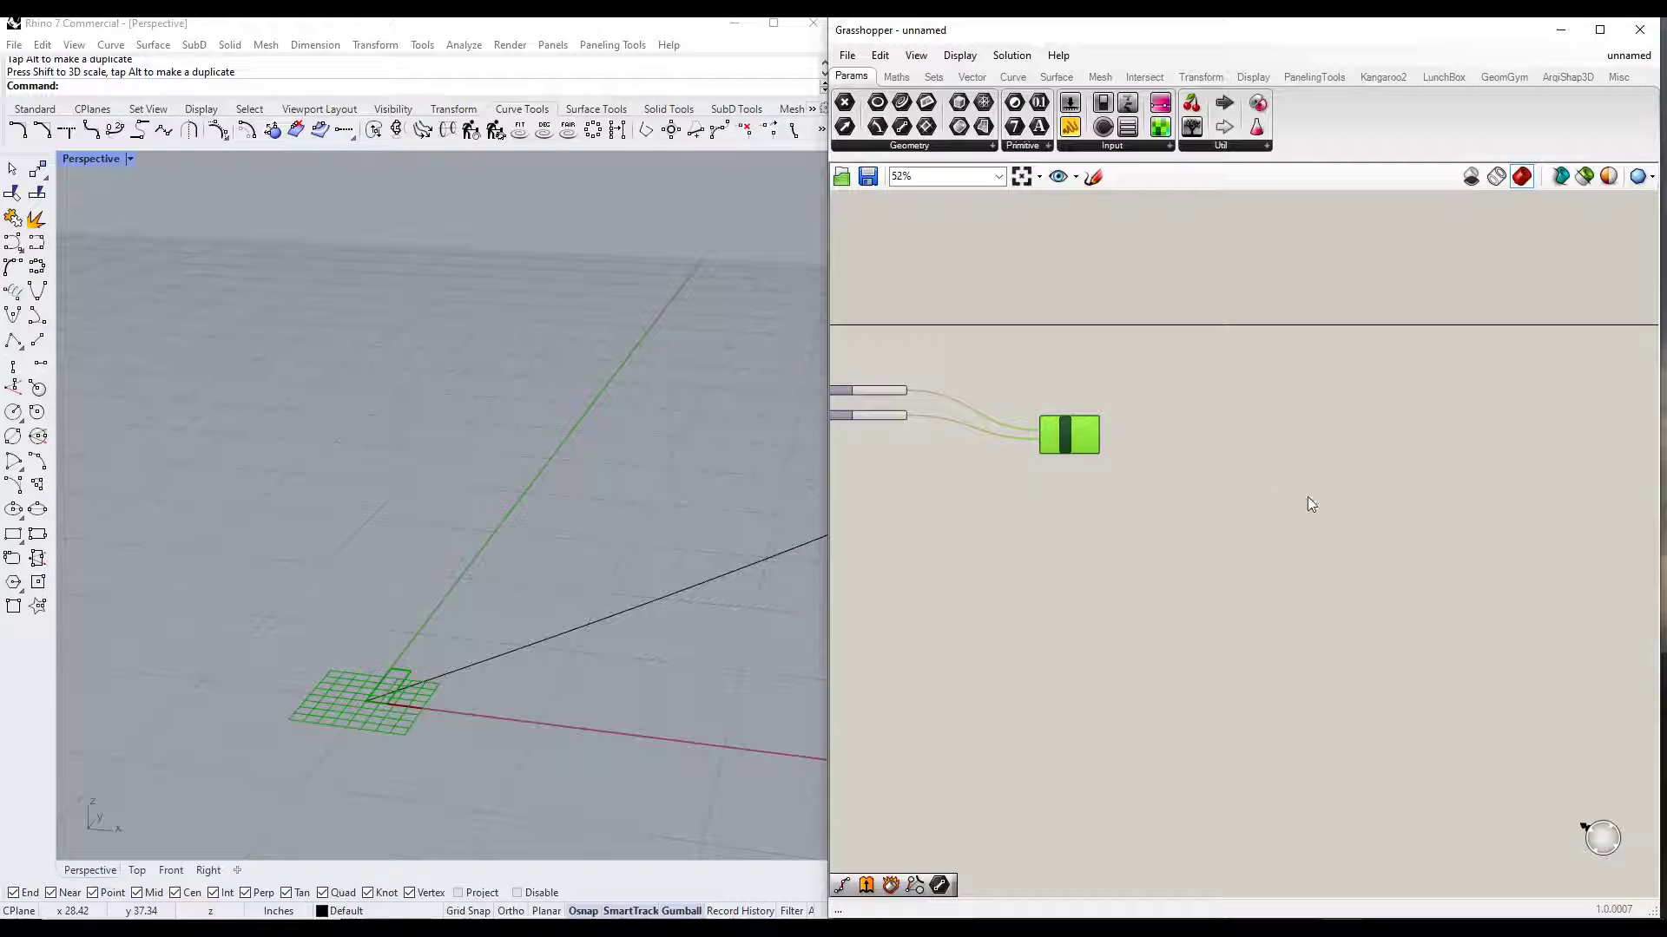
double_click(1261, 486)
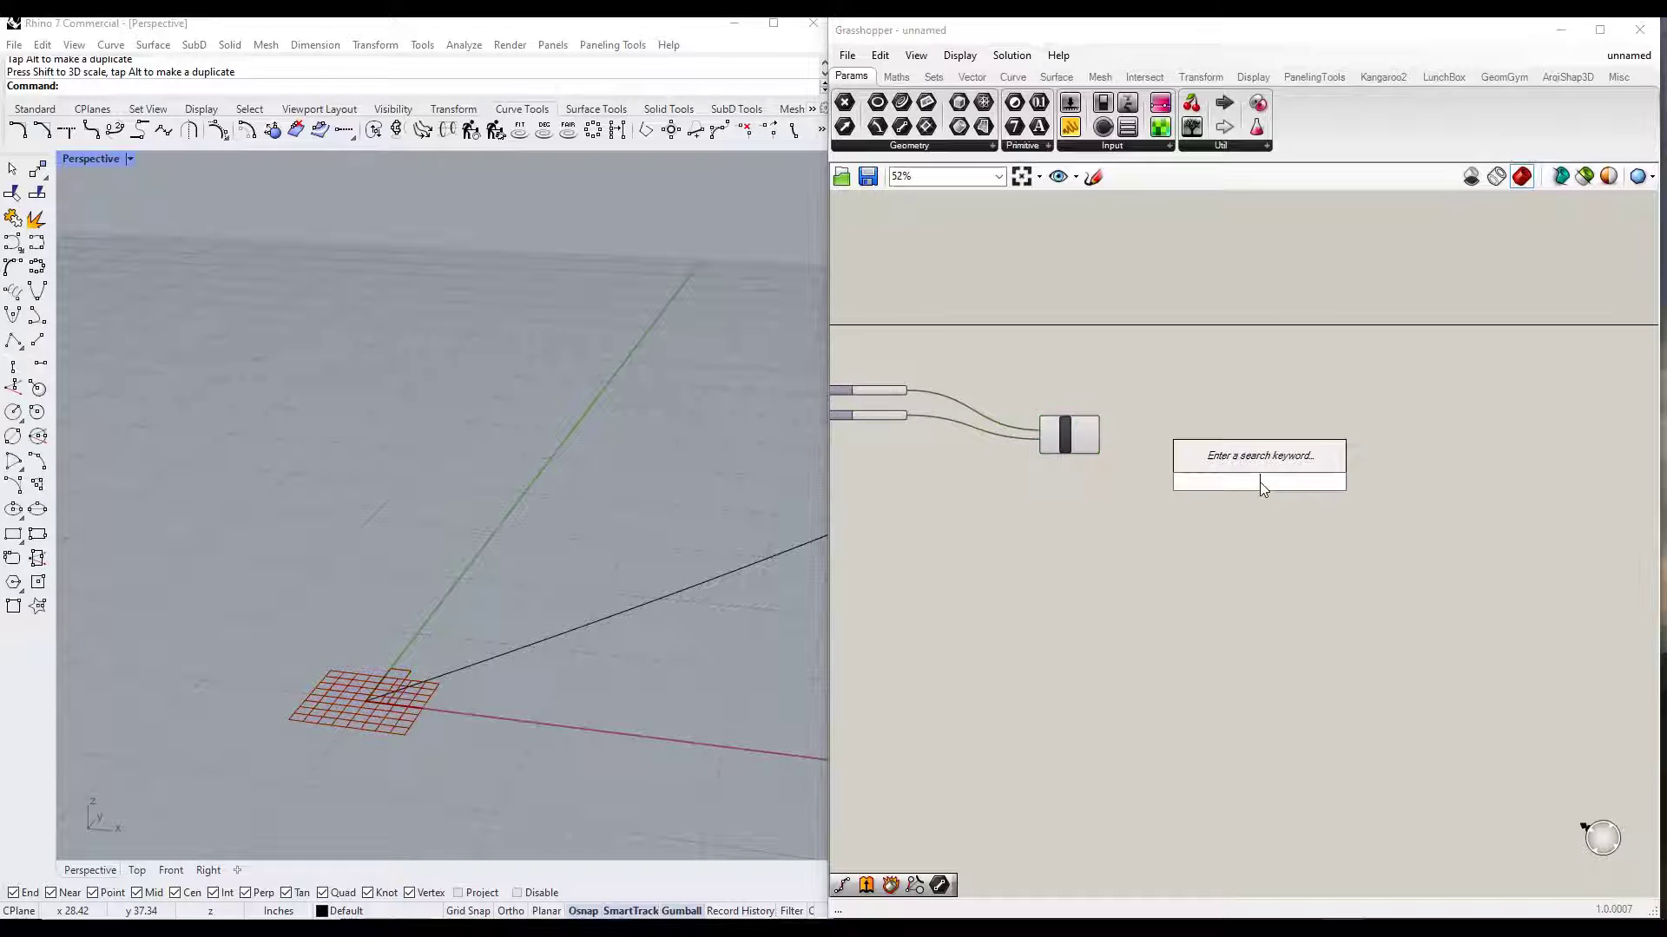
type("ext")
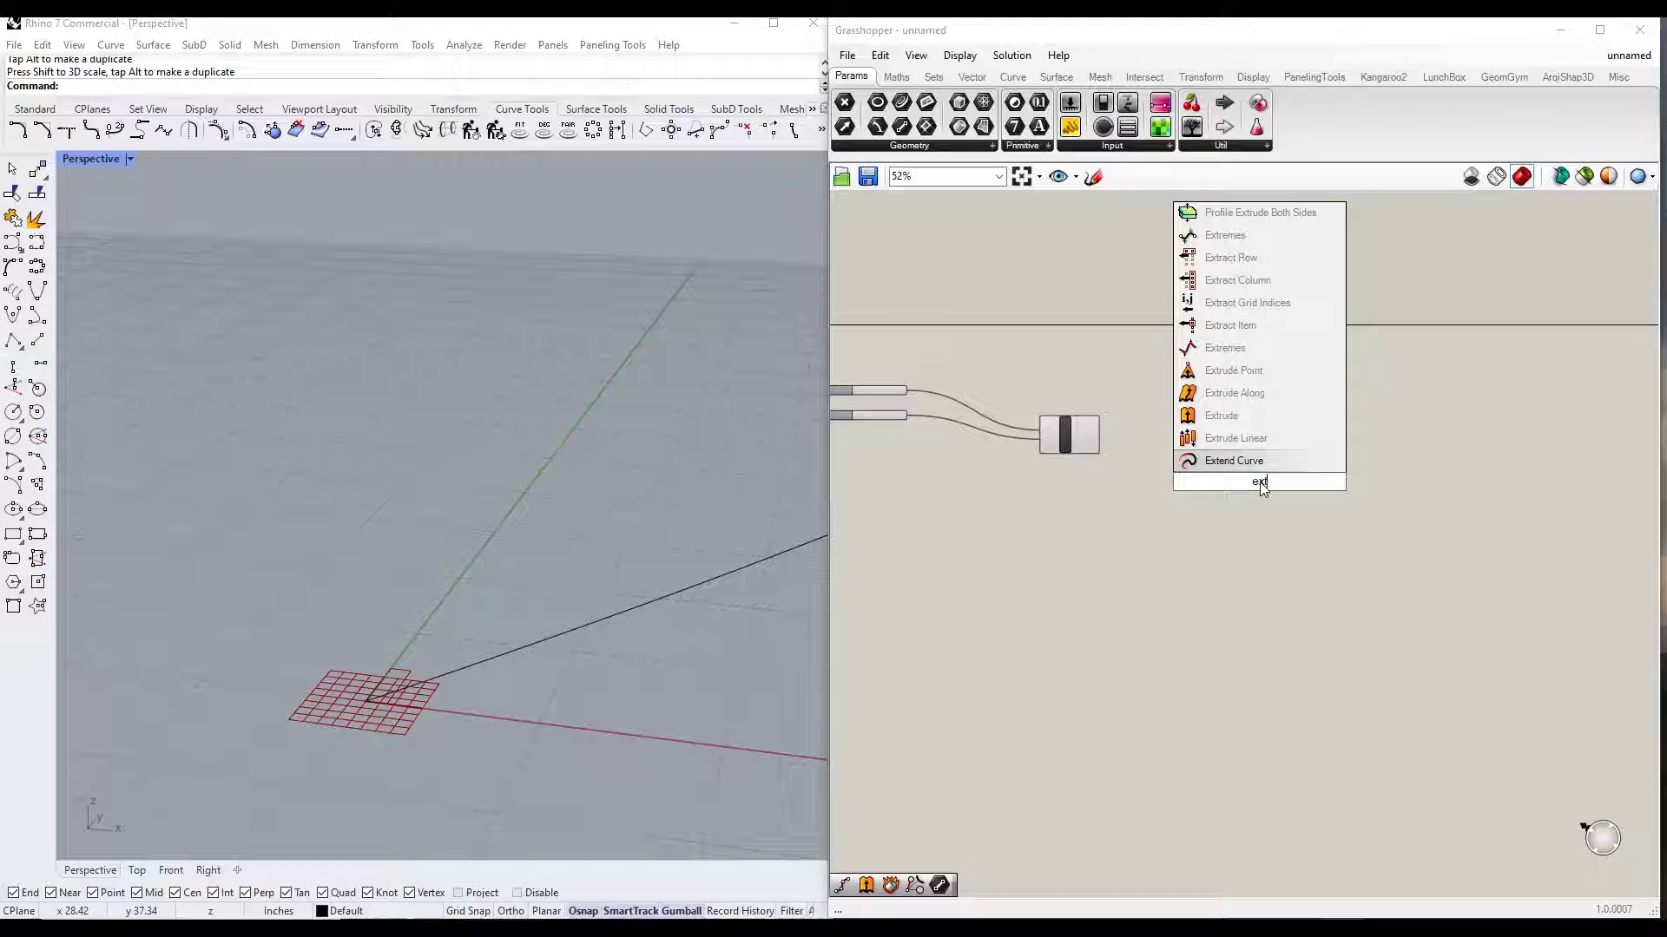
left_click(1215, 416)
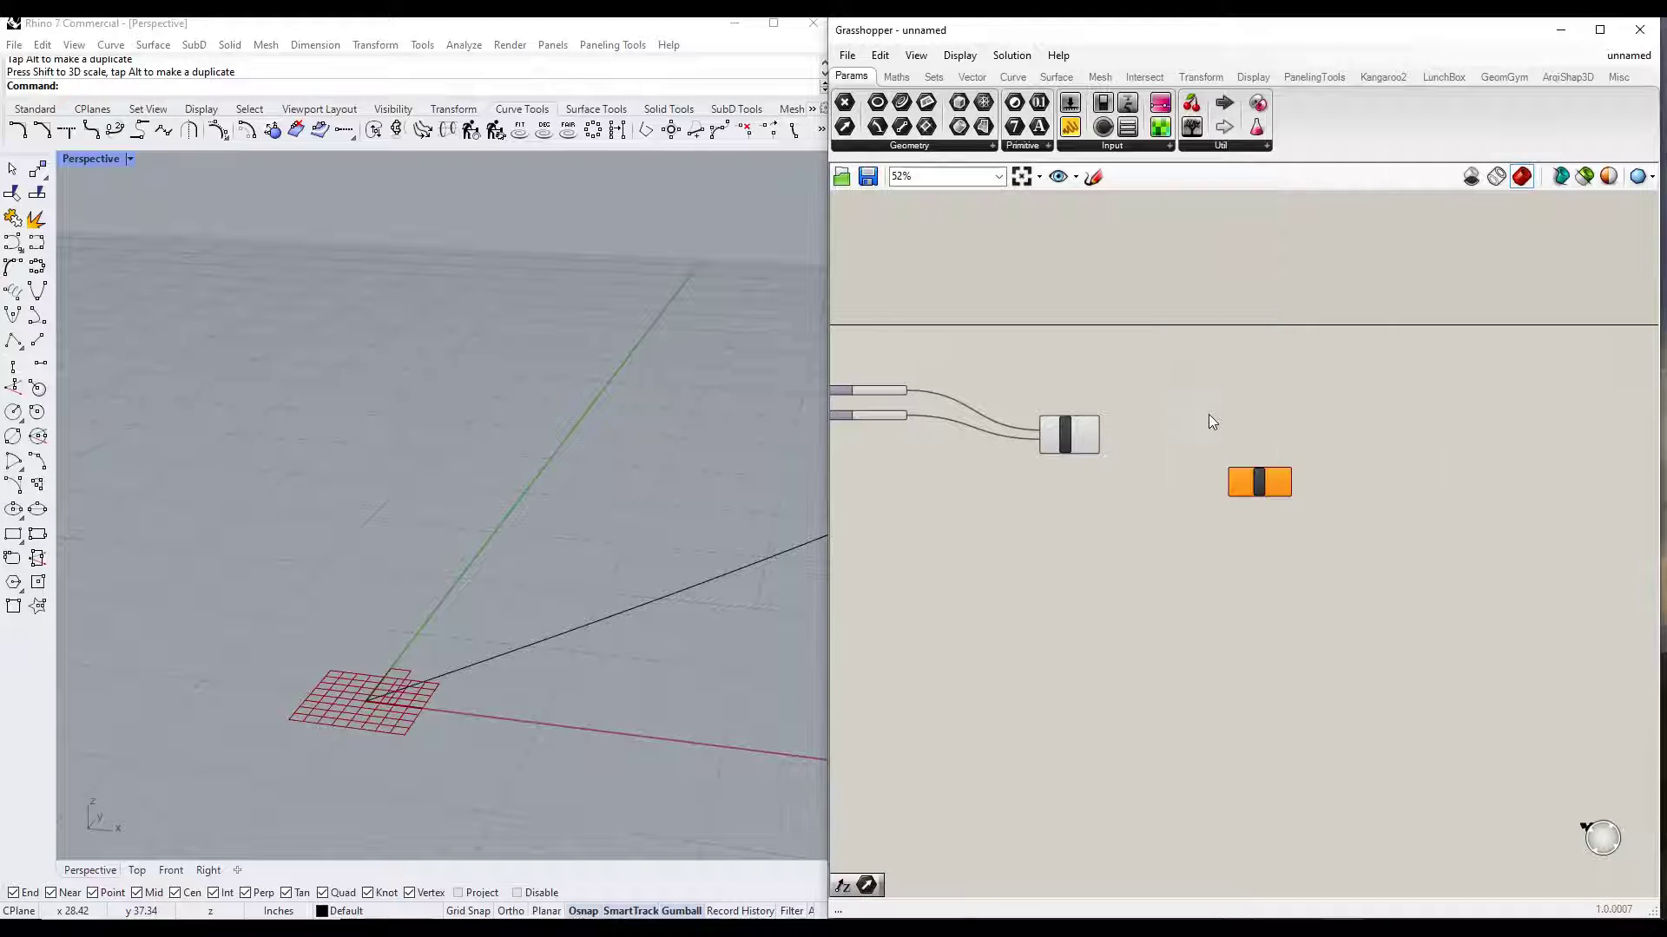
left_click_drag(1256, 496, 1180, 501)
Step: Connect the Rectangle output to the Extrude component's Base input and shift Extrude farther from the Rectangle component
scroll(1186, 502, "up", 5)
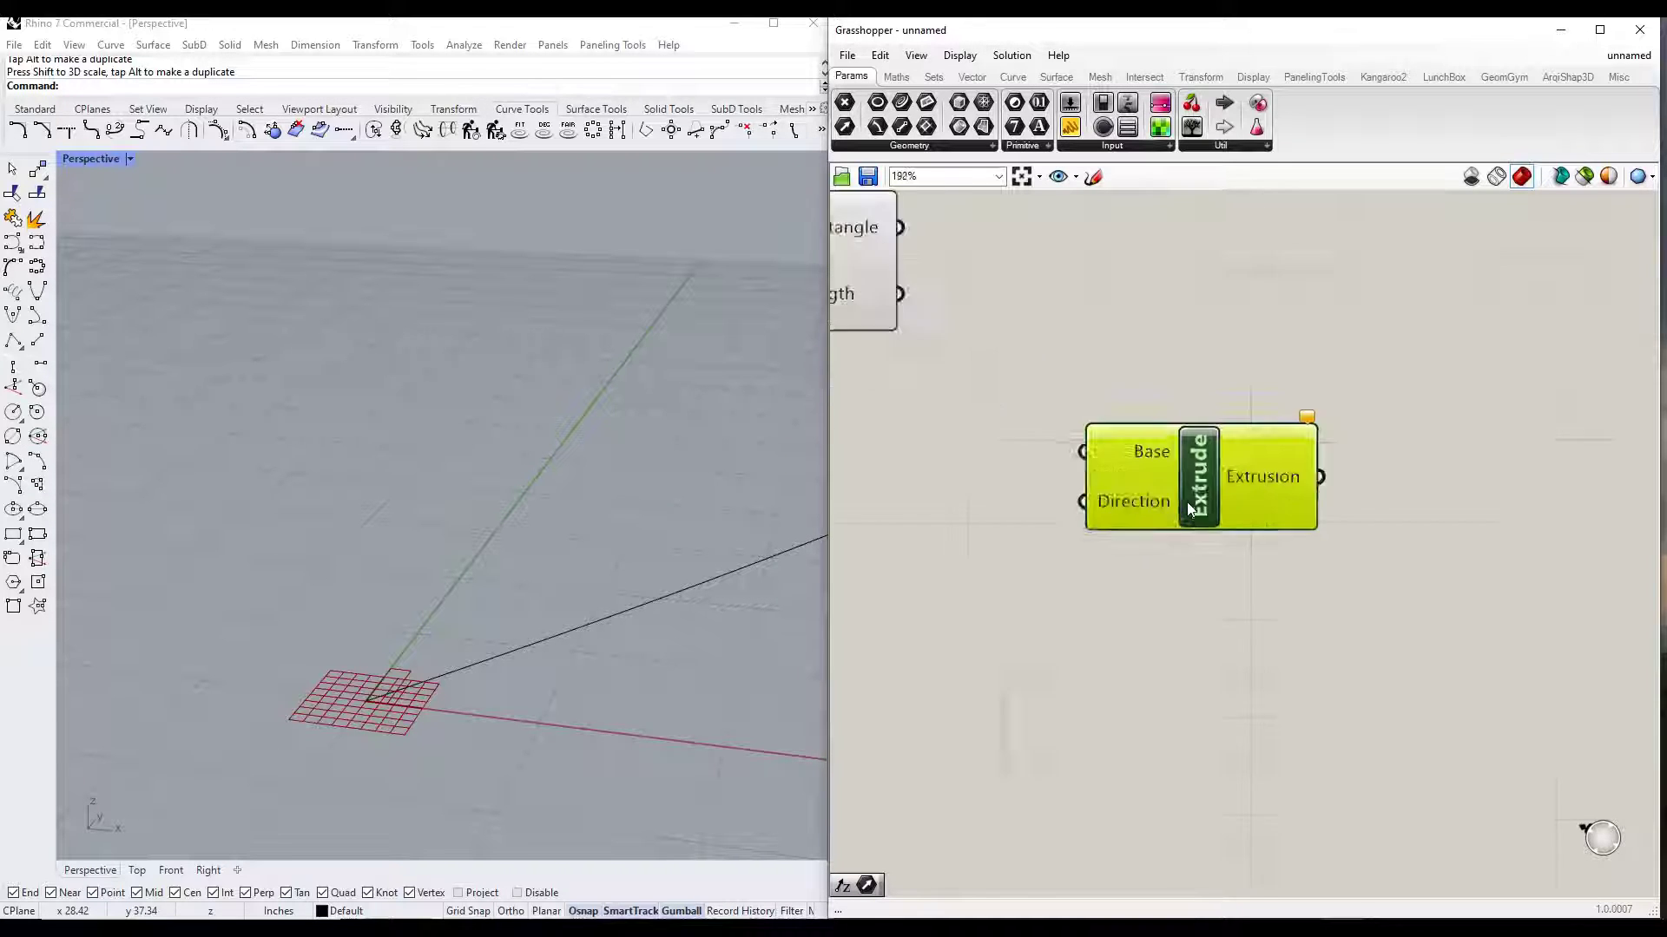
scroll(1203, 500, "down", 2)
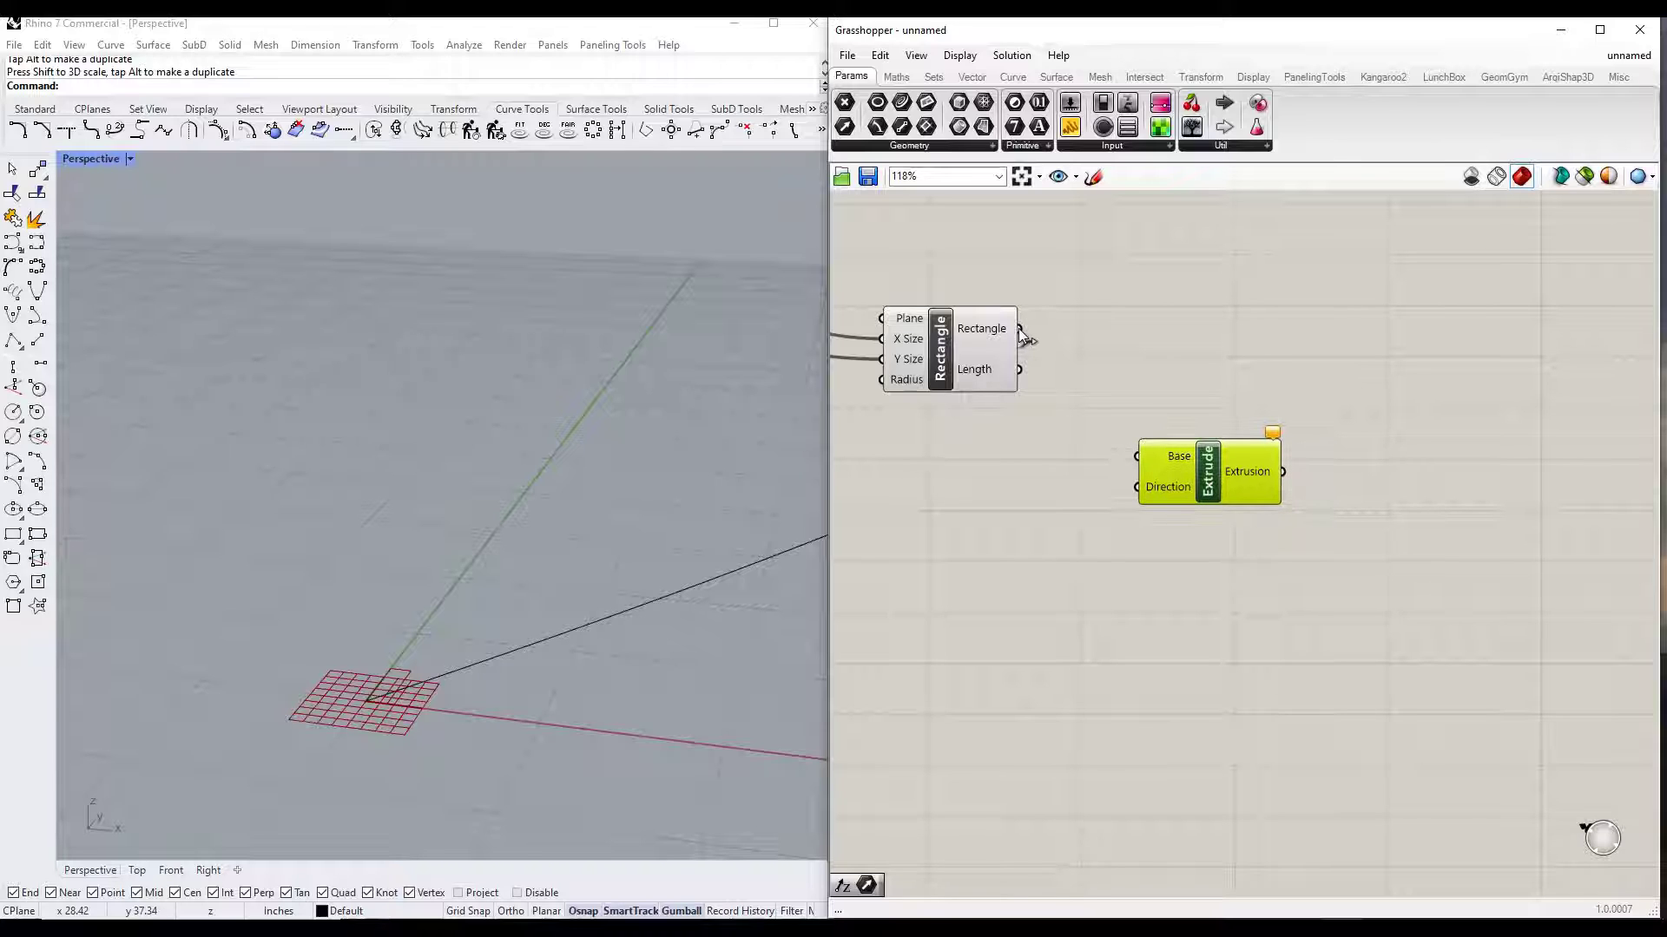
left_click_drag(1115, 447, 1251, 455)
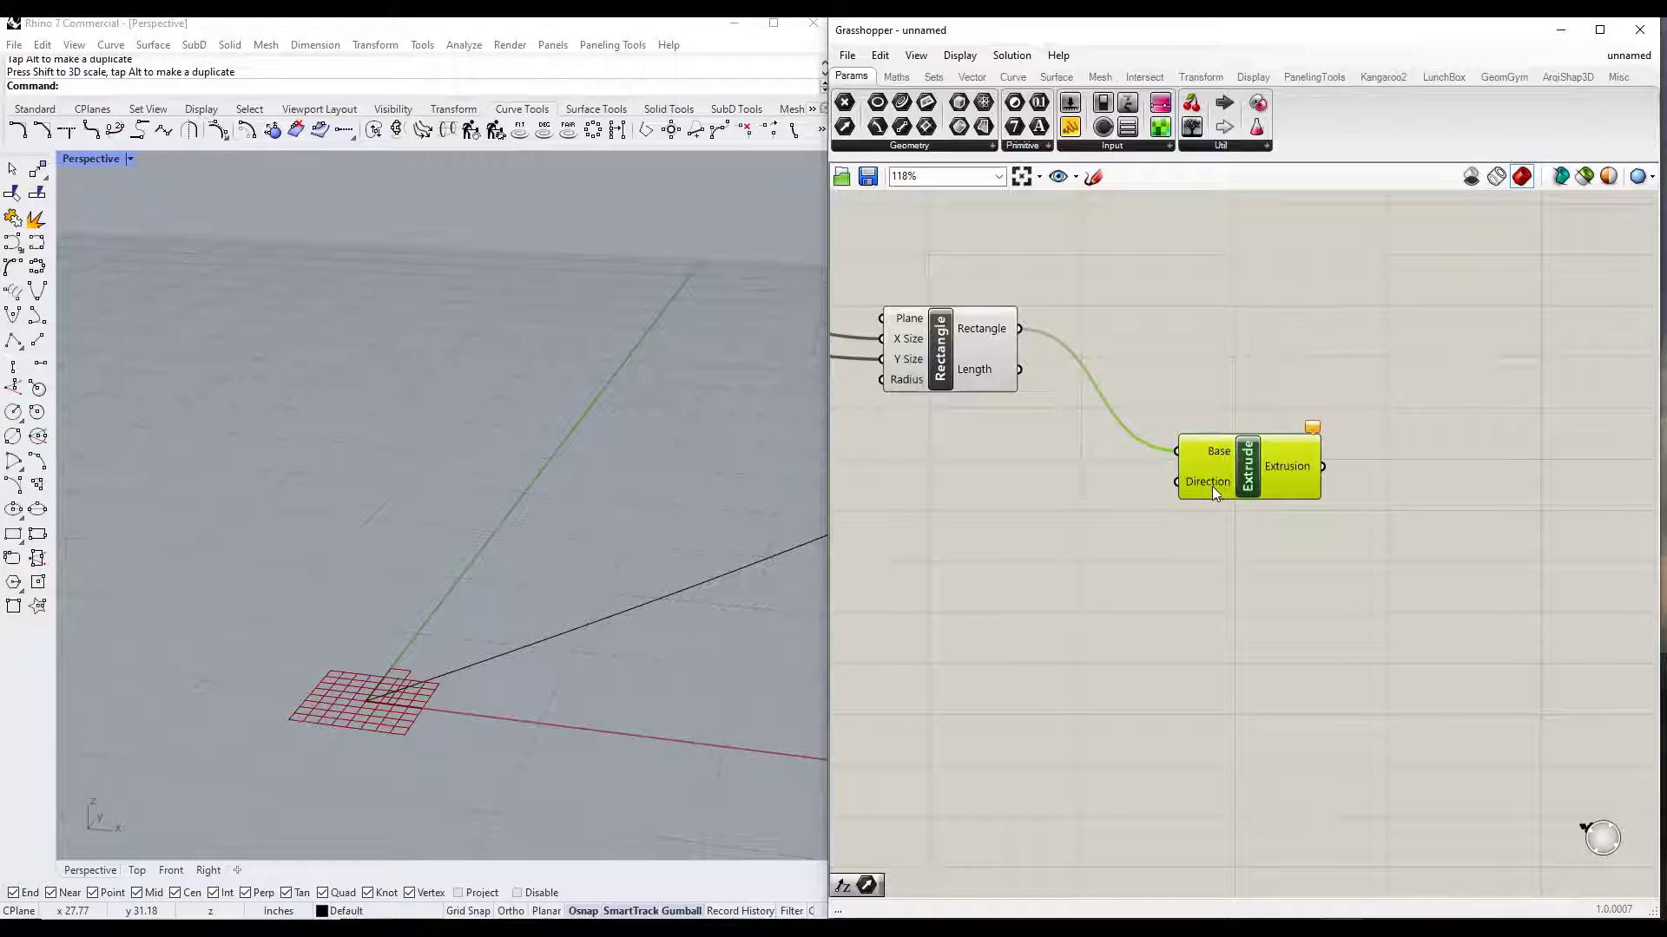
left_click_drag(1206, 483, 1241, 498)
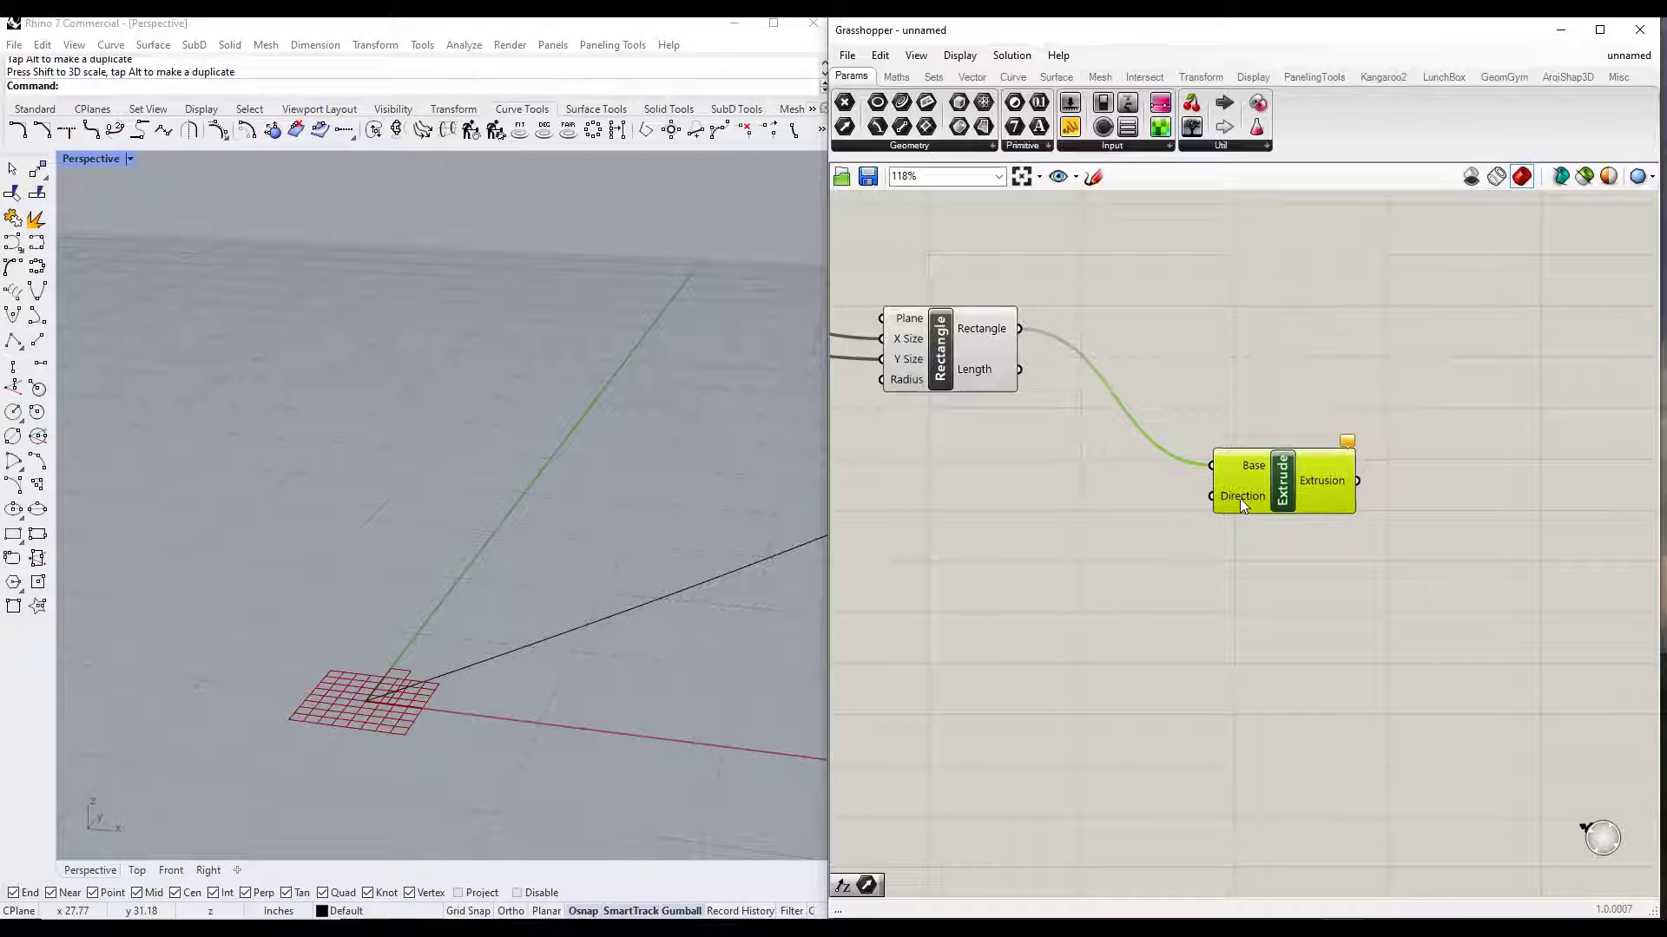
Step: Add a Unit Z component below Rectangle, connect its Unit vector output to Extrude's Direction input, and align it beneath Rectangle
left_click(1055, 516)
type("z")
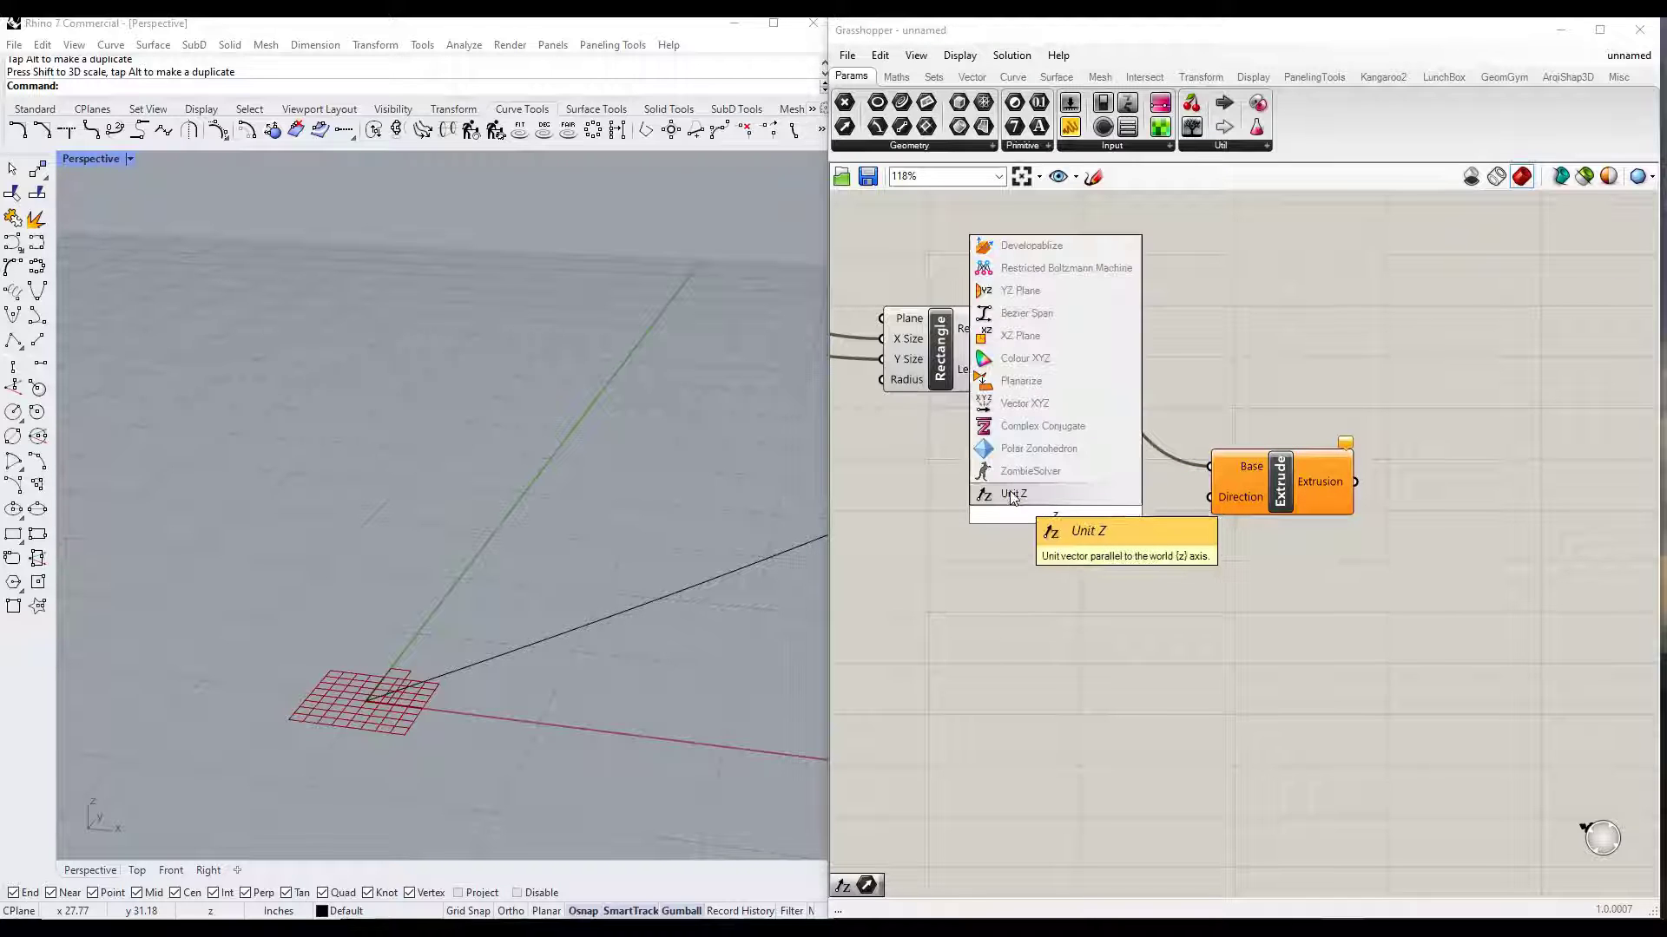
left_click(1012, 495)
left_click(1065, 526)
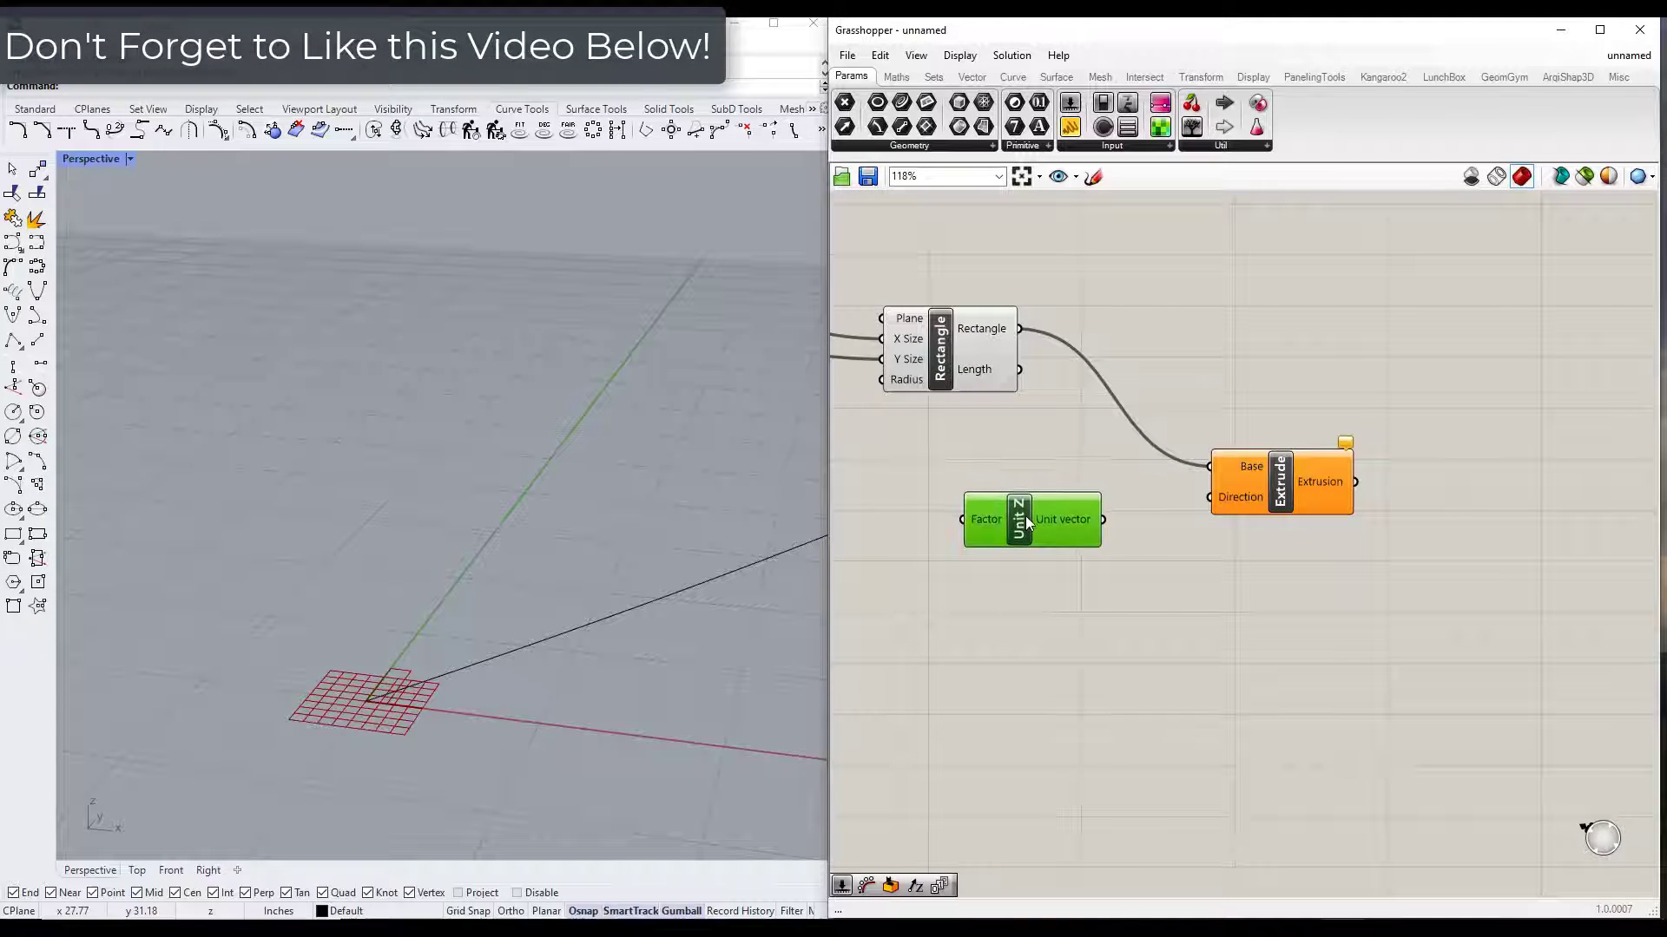
left_click_drag(1105, 523, 1208, 497)
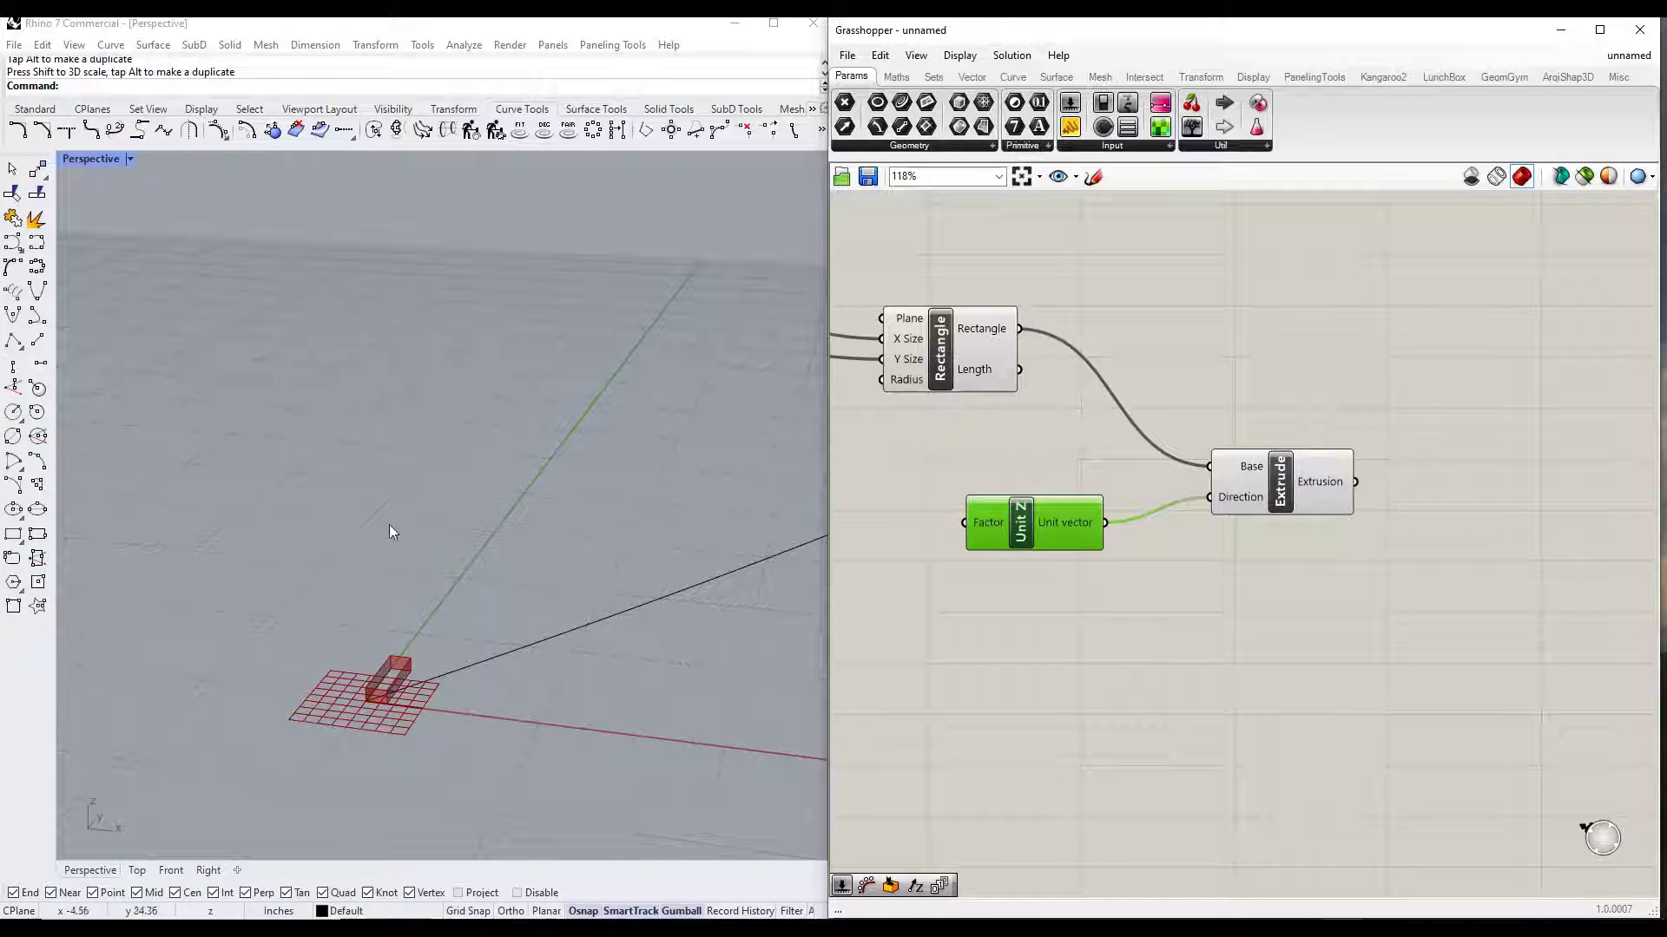
scroll(1120, 549, "down", 3)
scroll(1092, 543, "up", 3)
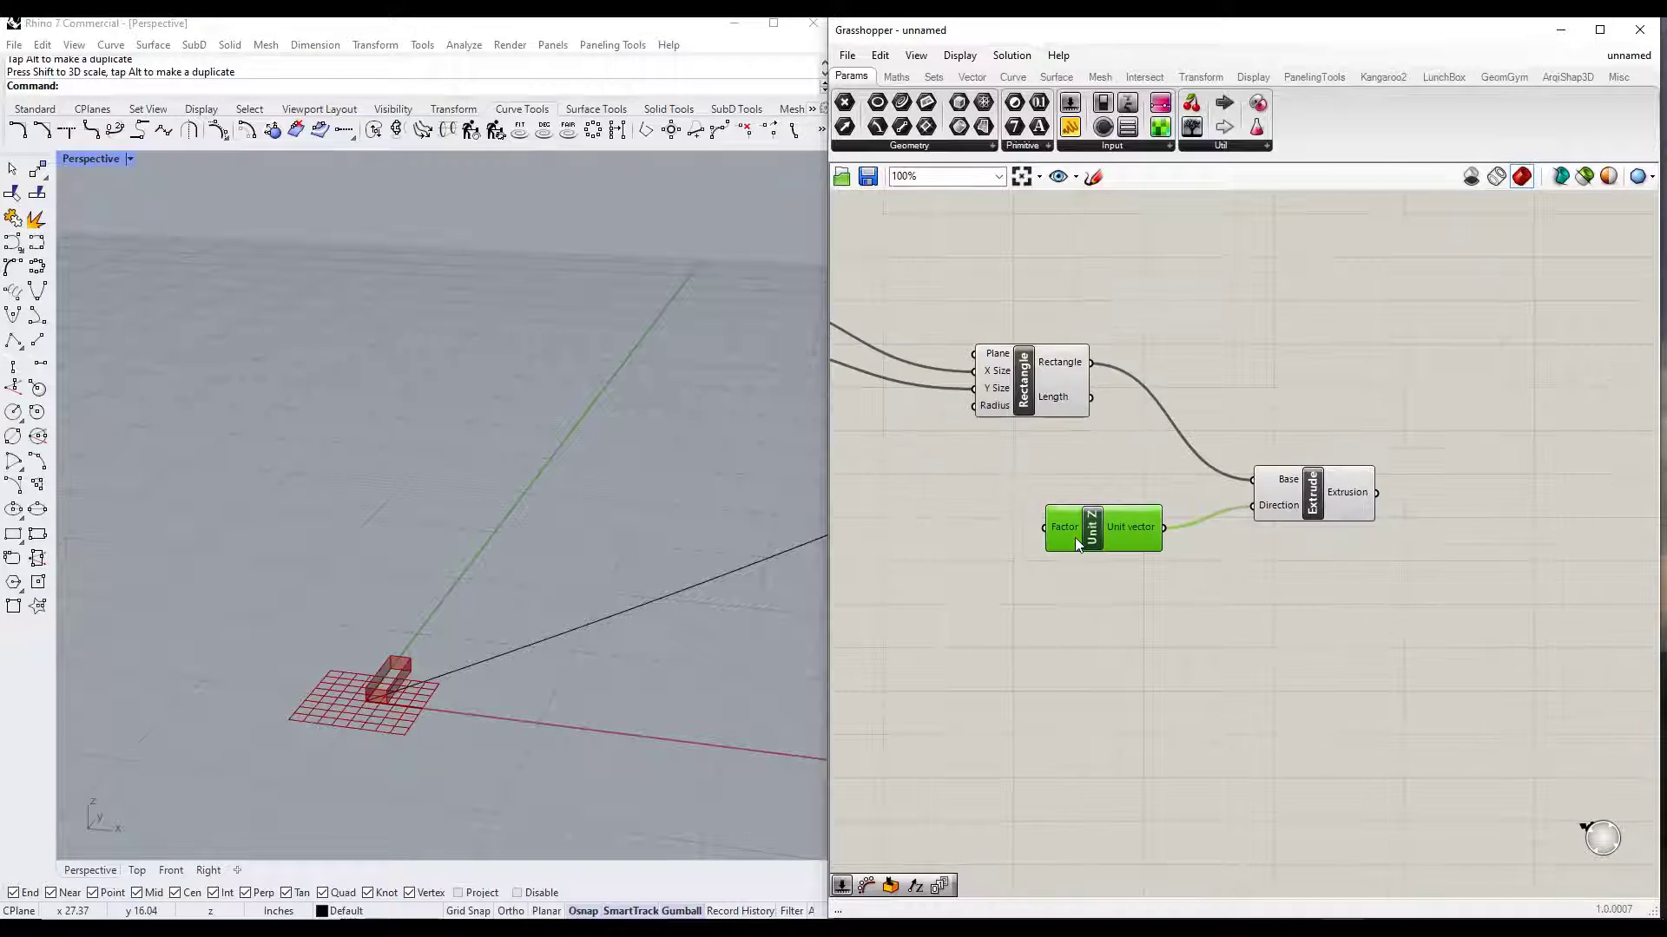
left_click_drag(1075, 538, 1016, 549)
Step: Add a number slider ahead of Unit Z, connect it to the Factor input, and move it closer beneath the other sliders
scroll(1118, 484, "down", 3)
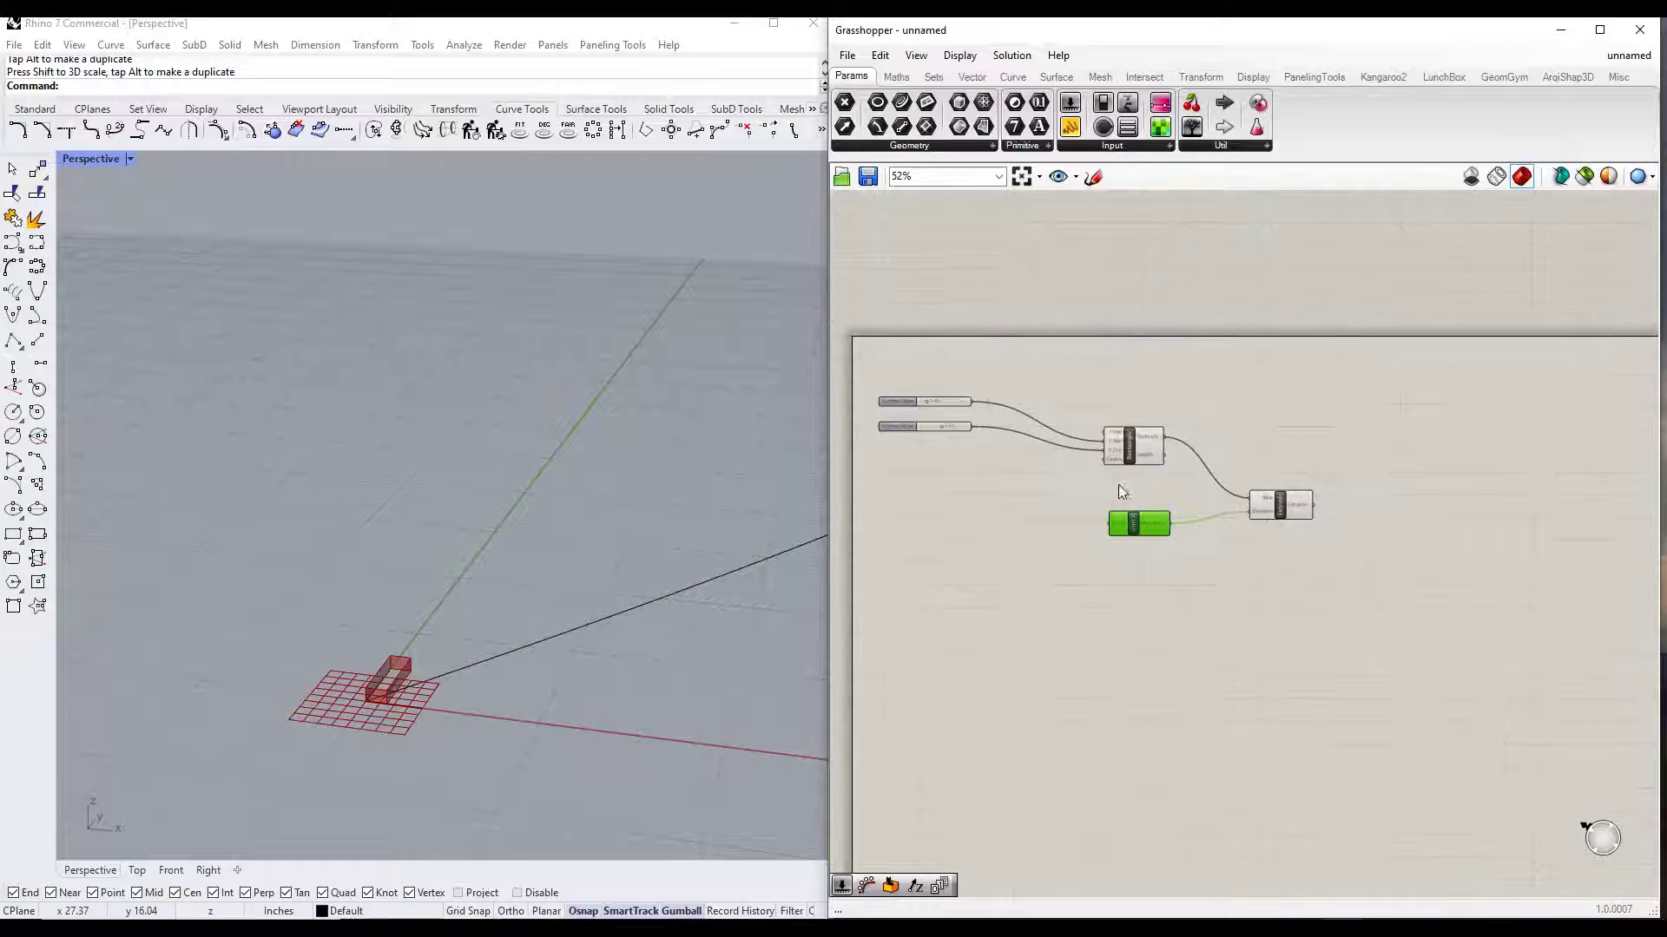
scroll(1076, 431, "up", 1)
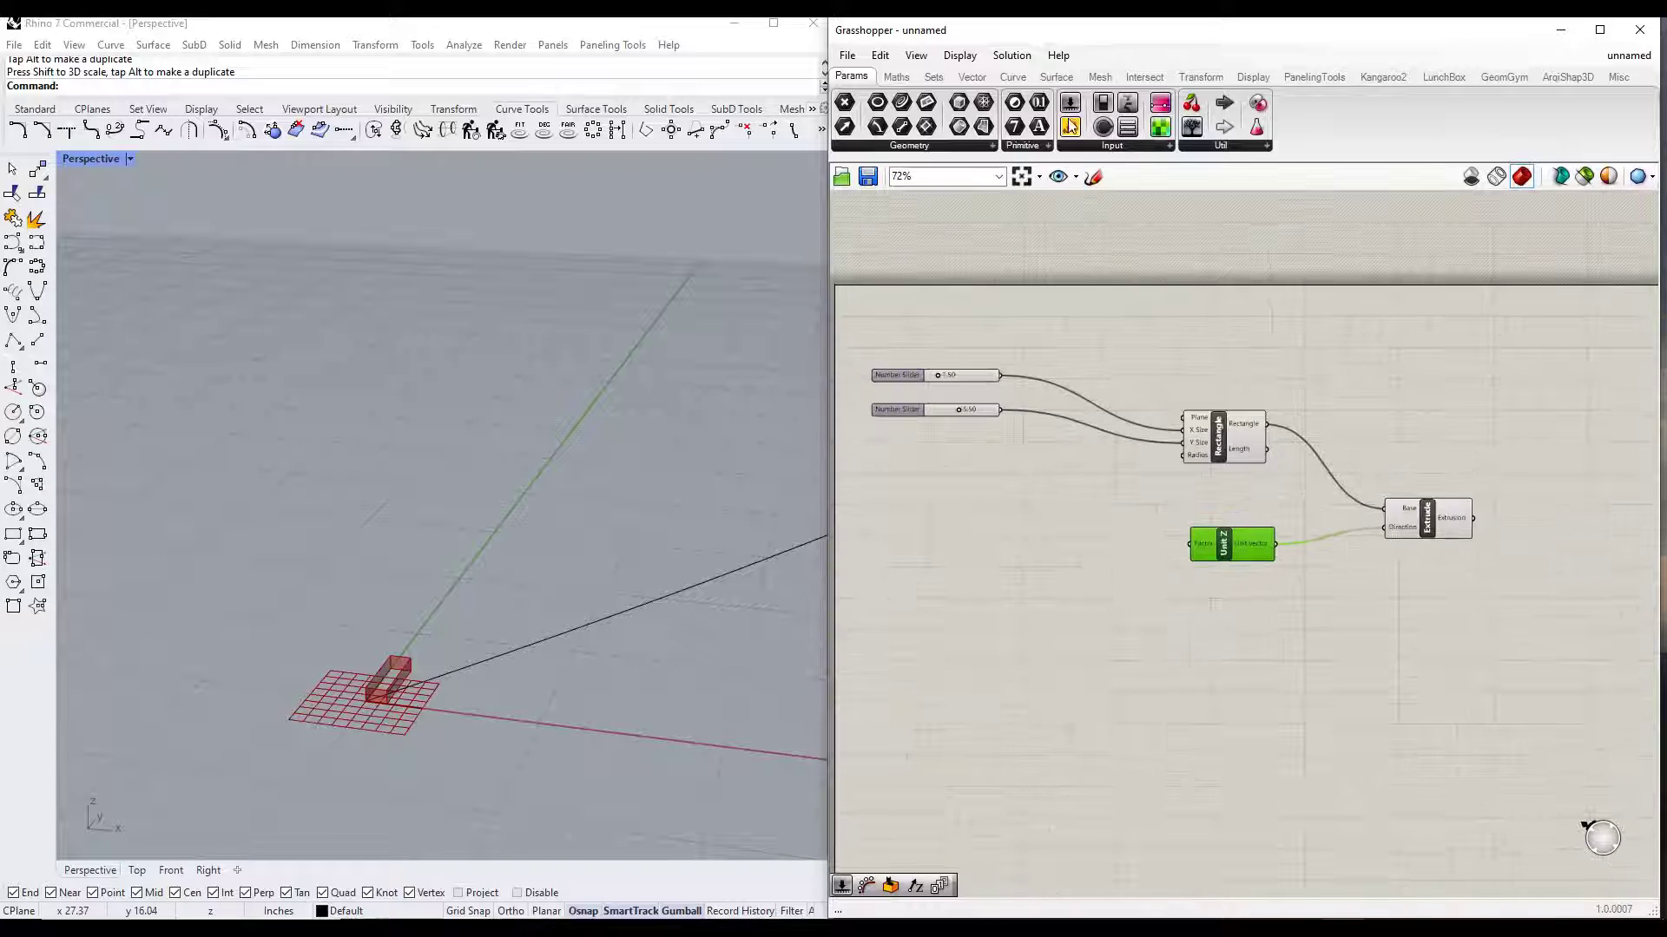
left_click_drag(1070, 104, 1045, 251)
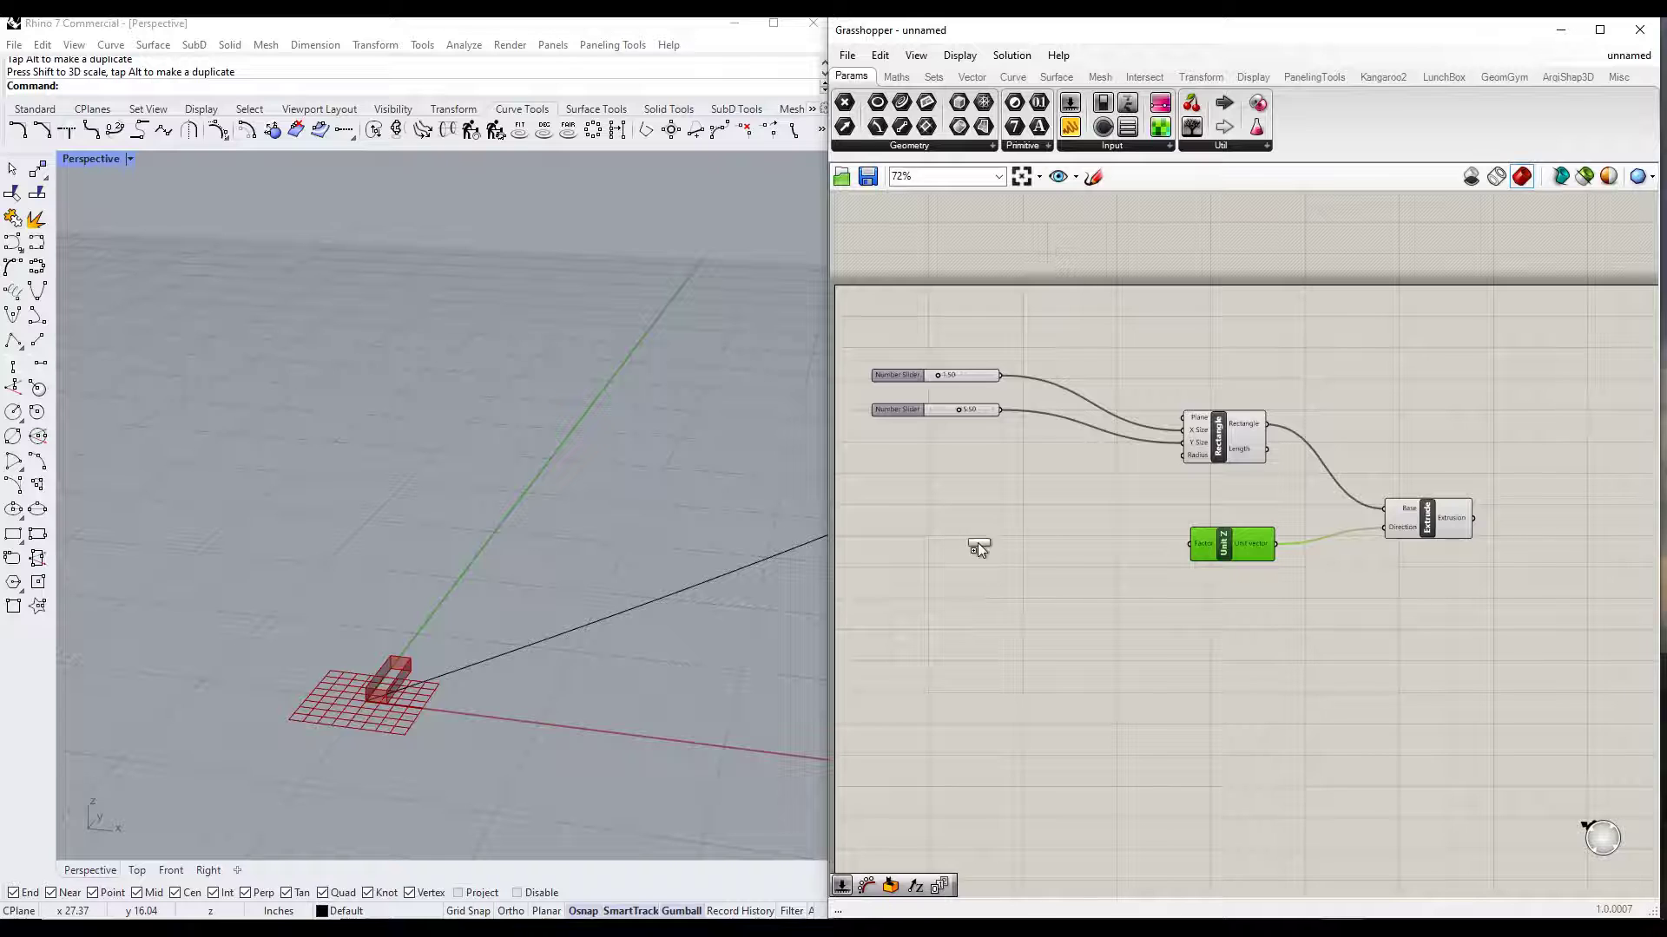
left_click_drag(1035, 546, 1311, 554)
scroll(1061, 552, "up", 4)
scroll(978, 545, "down", 2)
scroll(1106, 545, "up", 3)
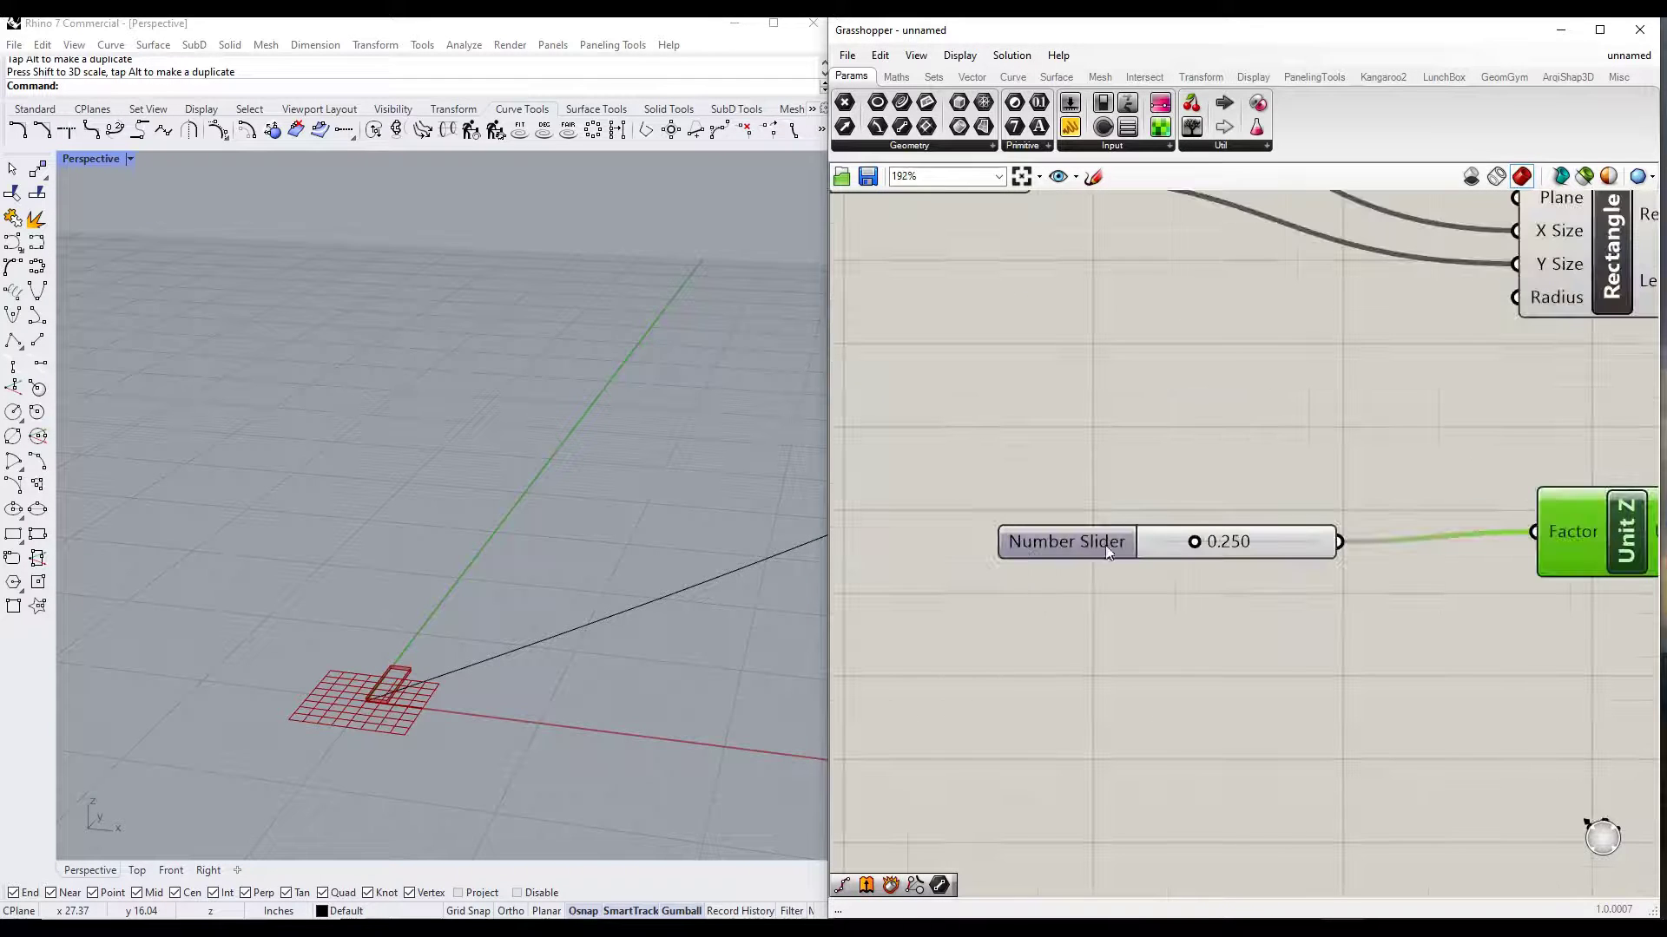
left_click_drag(1083, 542, 919, 548)
scroll(1152, 534, "down", 4)
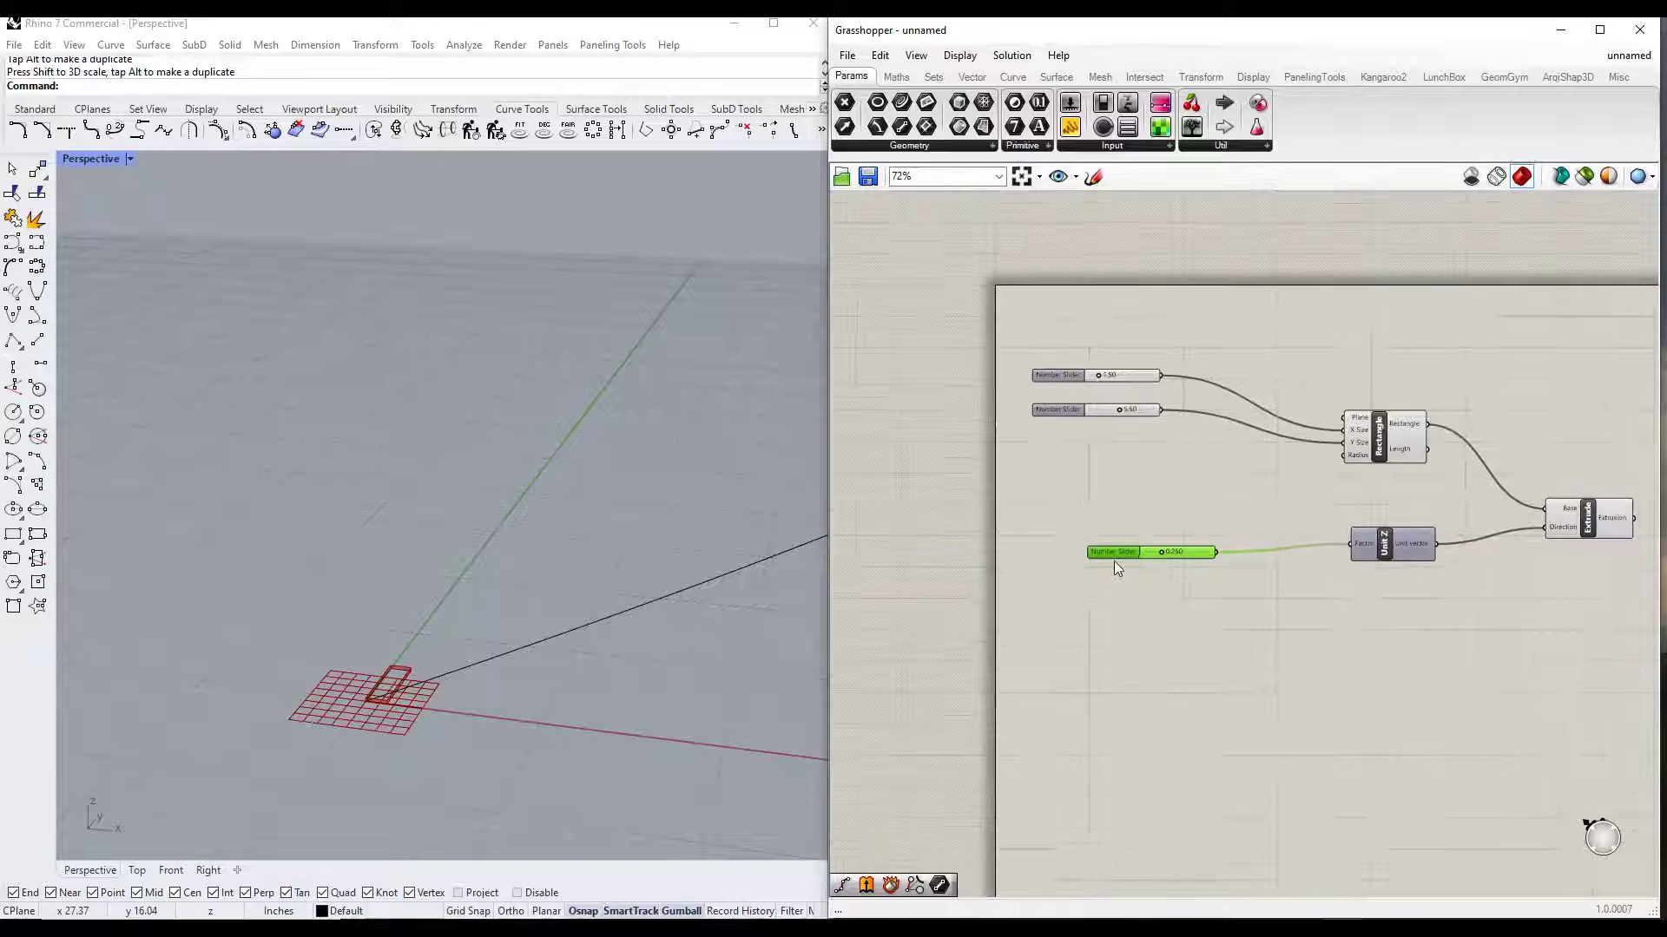
Step: Set the Unit Z factor slider's maximum to 120 and its accuracy to two decimal digits
double_click(1115, 556)
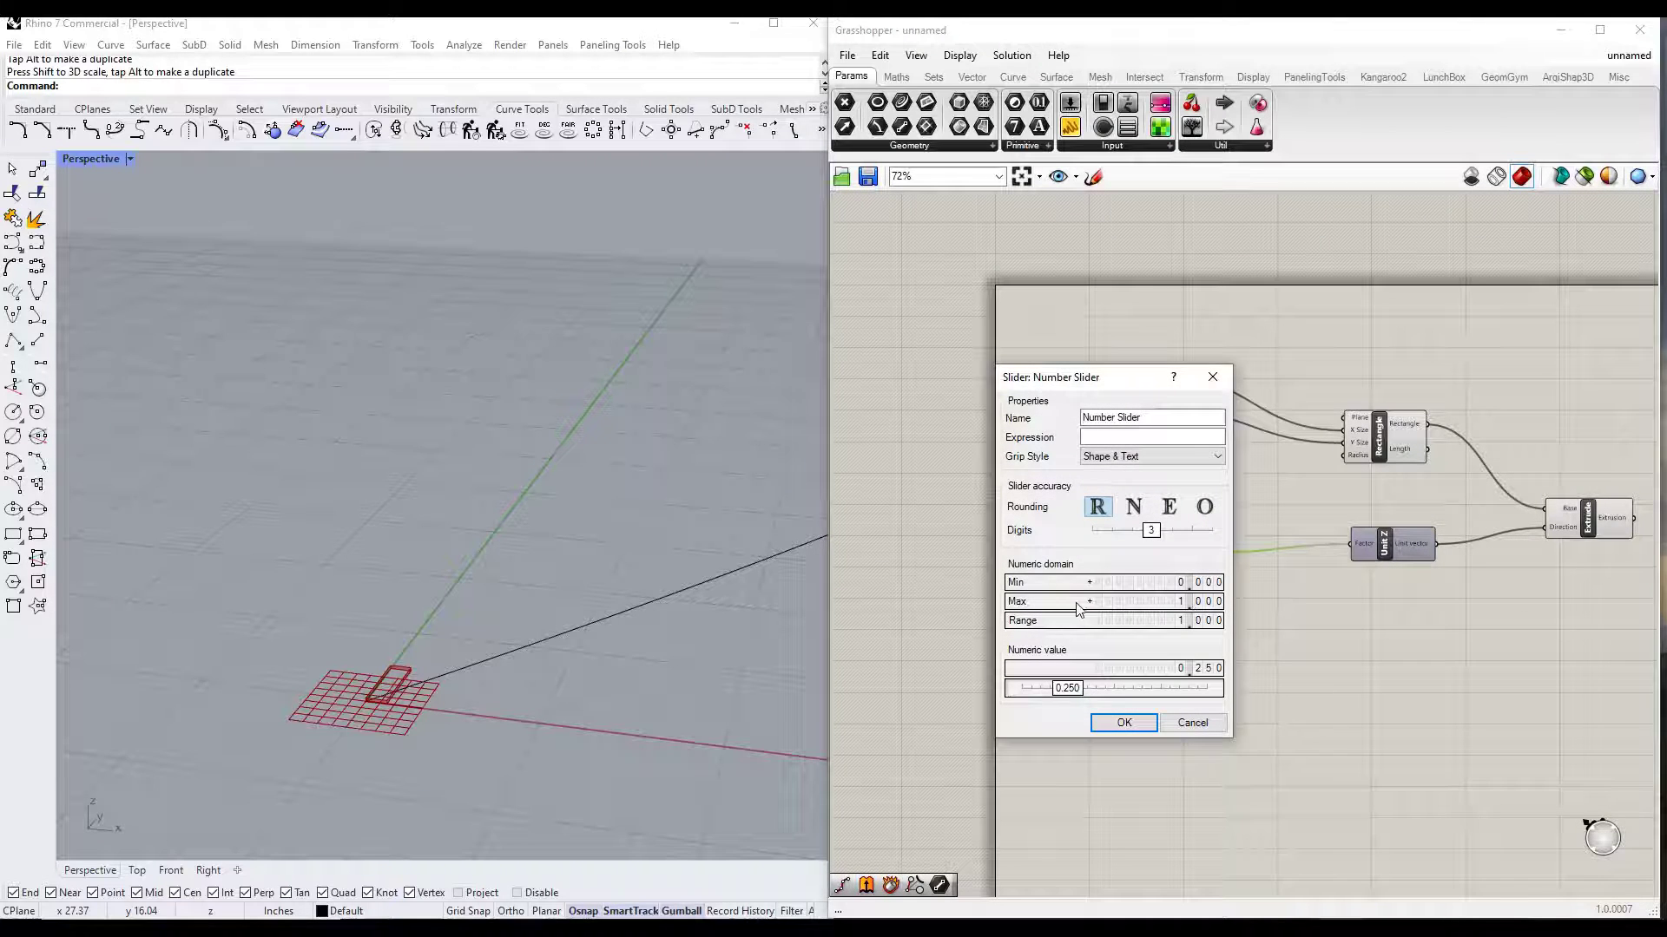
double_click(1046, 603)
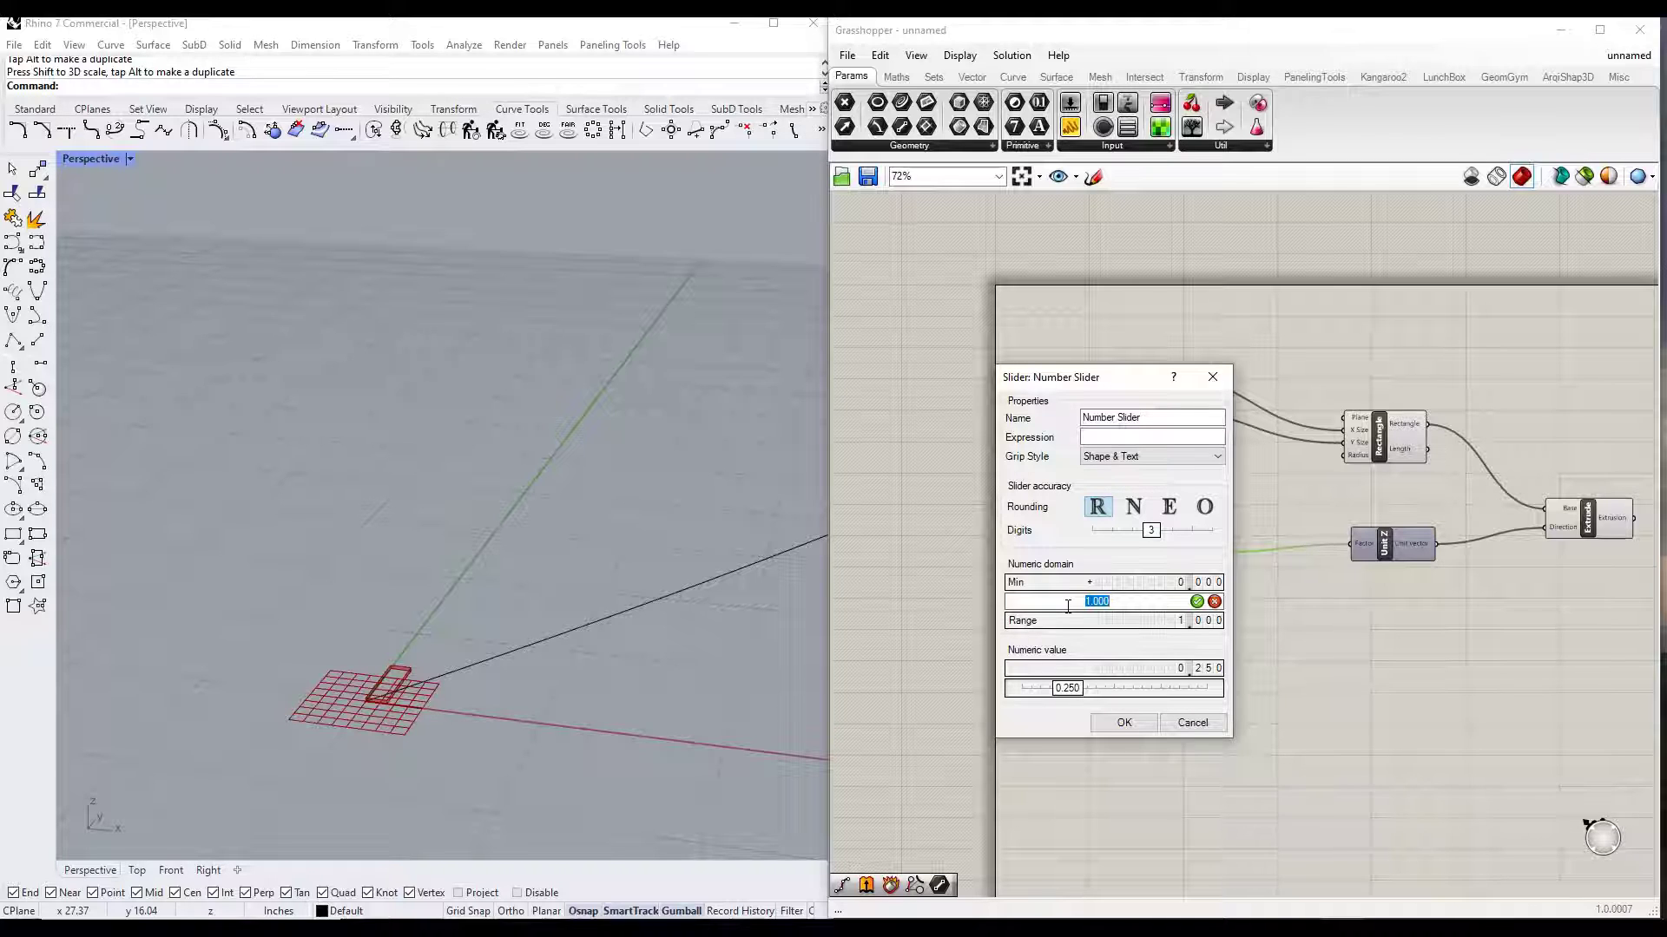
type("120")
key("Return")
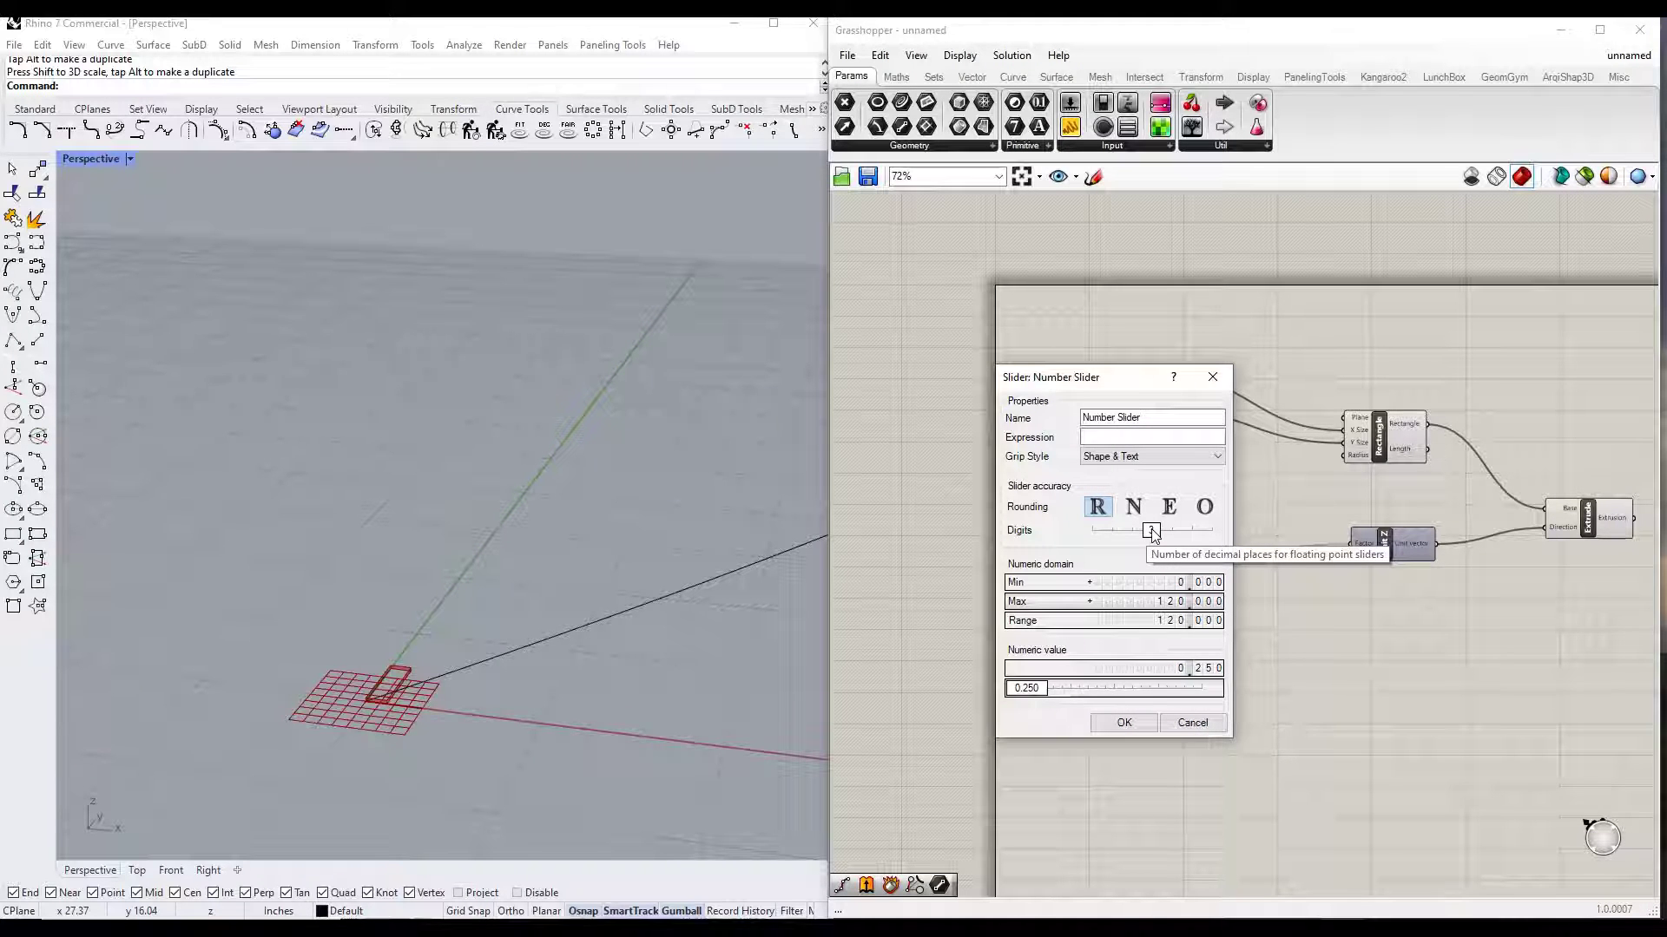
left_click_drag(1151, 530, 1129, 530)
left_click(1123, 723)
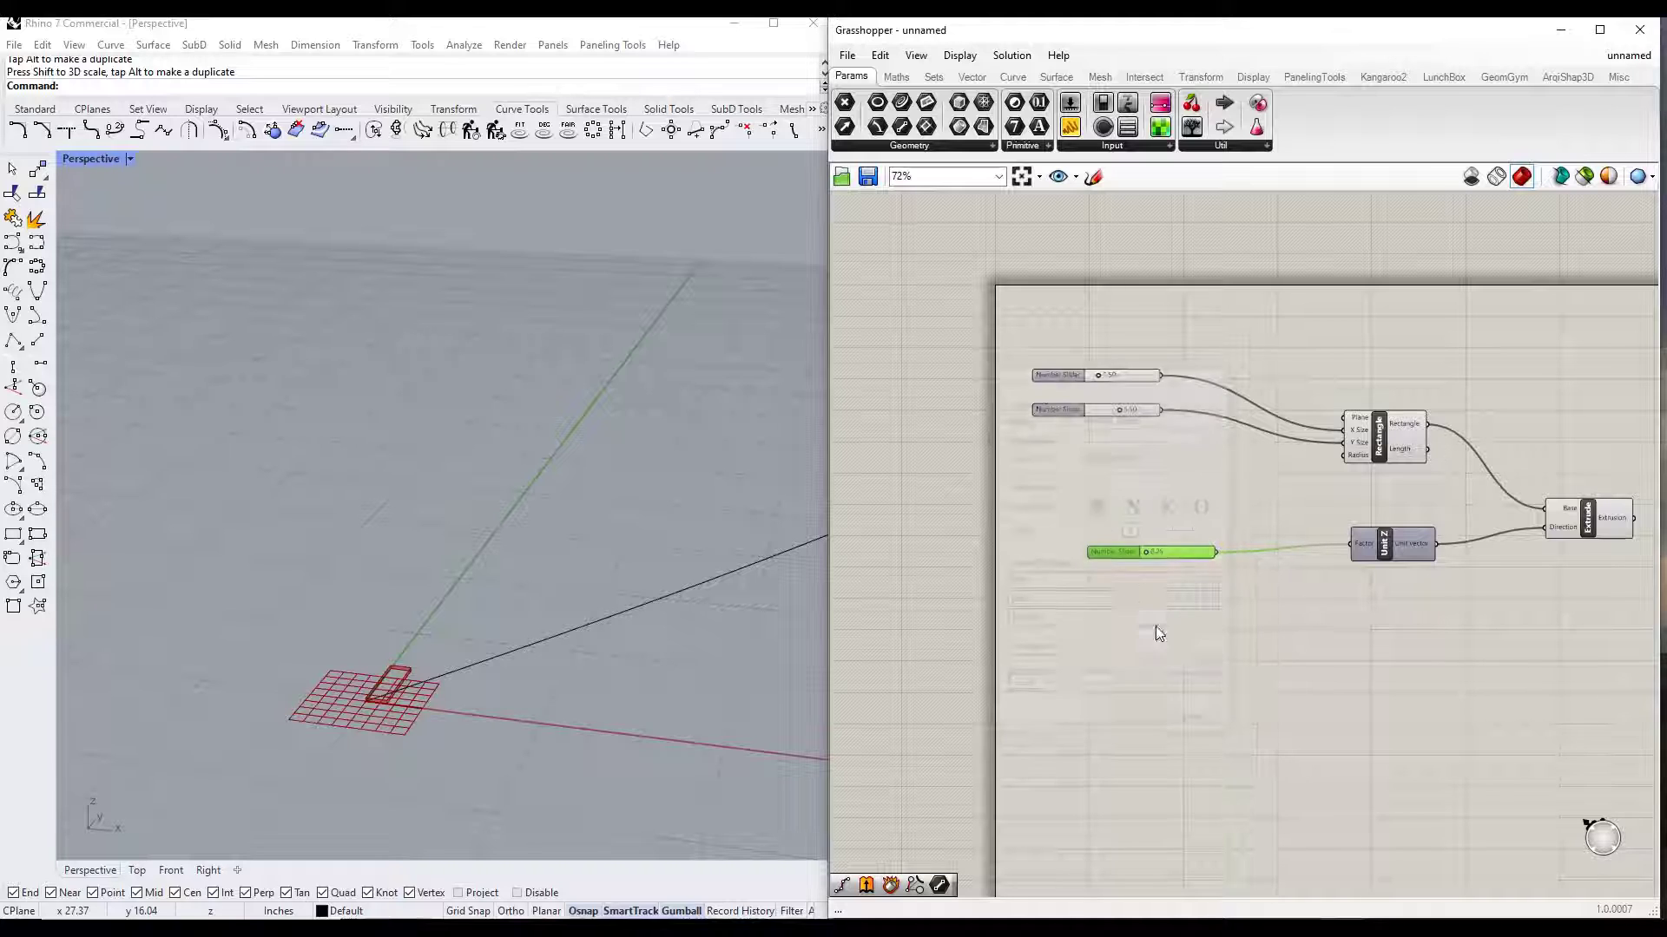
Step: Set the Unit Z factor slider to 72 to define the extrusion height
scroll(1160, 557, "up", 5)
double_click(1163, 548)
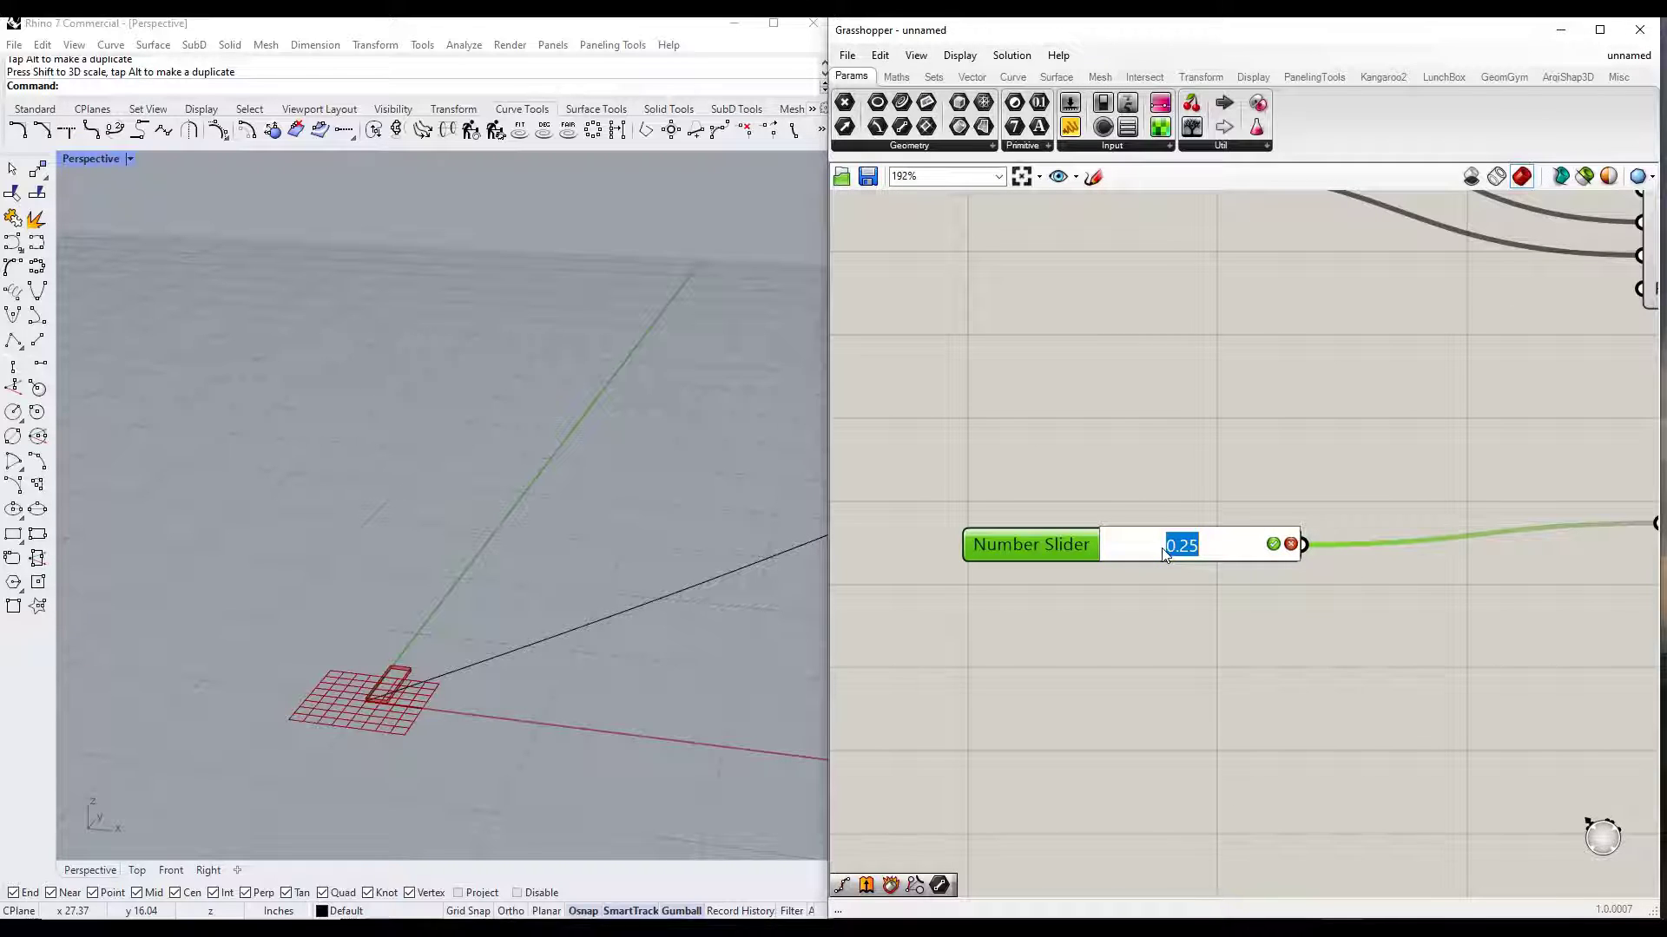
type("72")
key("Return")
scroll(1116, 732, "down", 5)
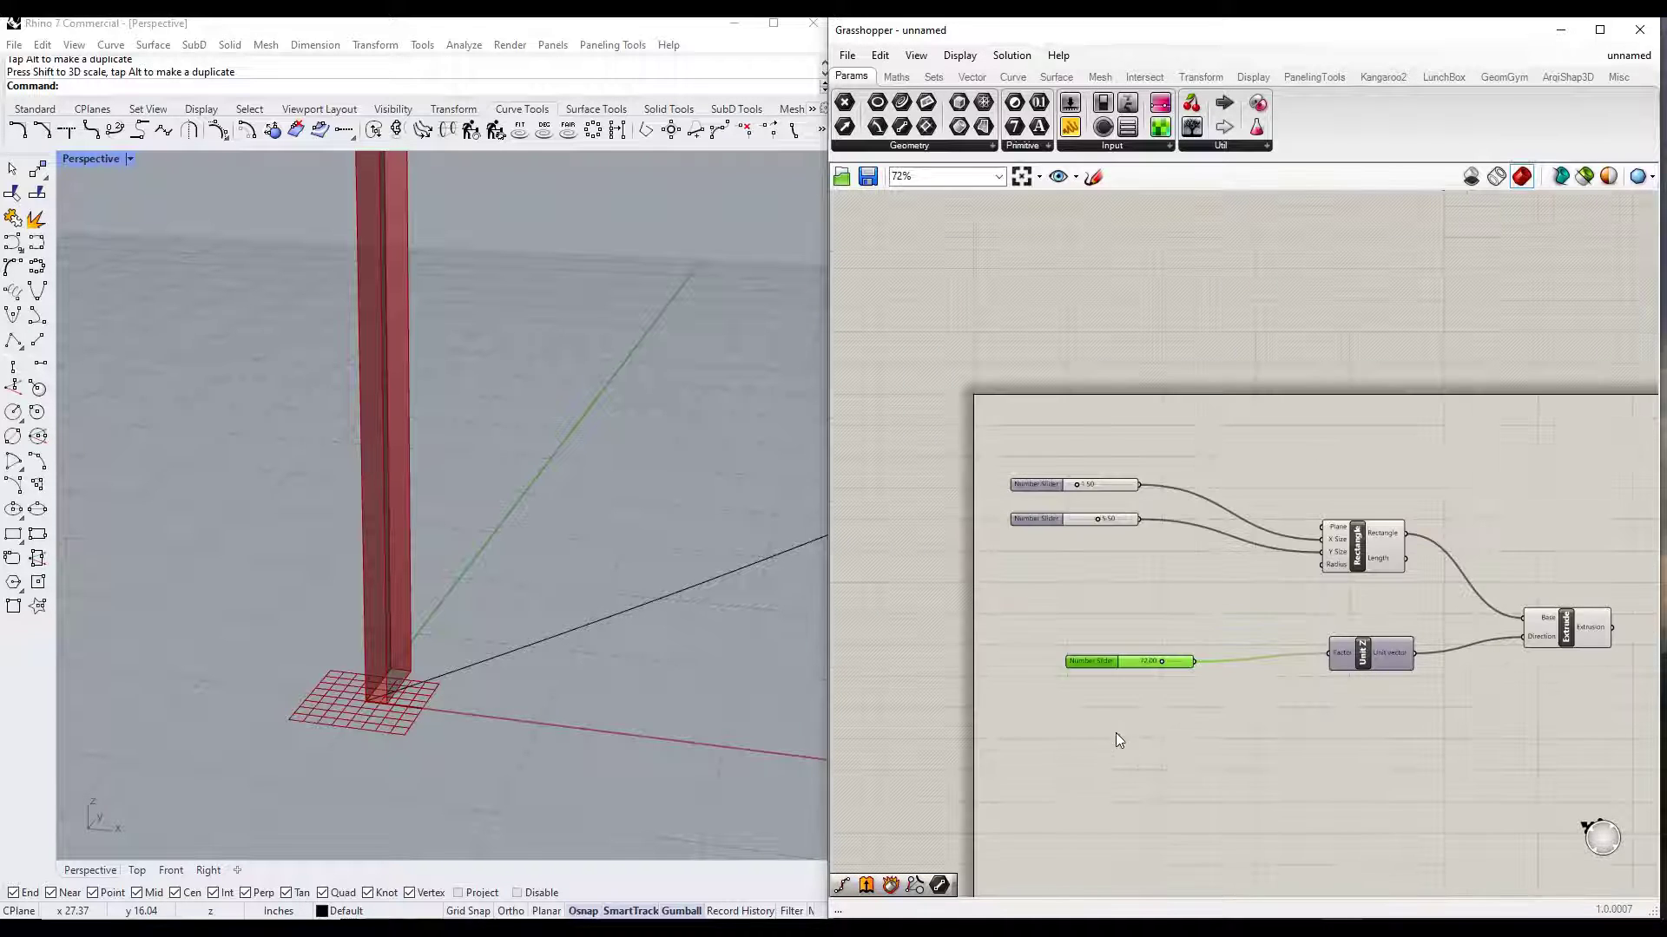
Step: Examine the extruded post at the start of the curve in the Perspective view and highlight it by selecting Extrude
right_click_drag(419, 527, 391, 526)
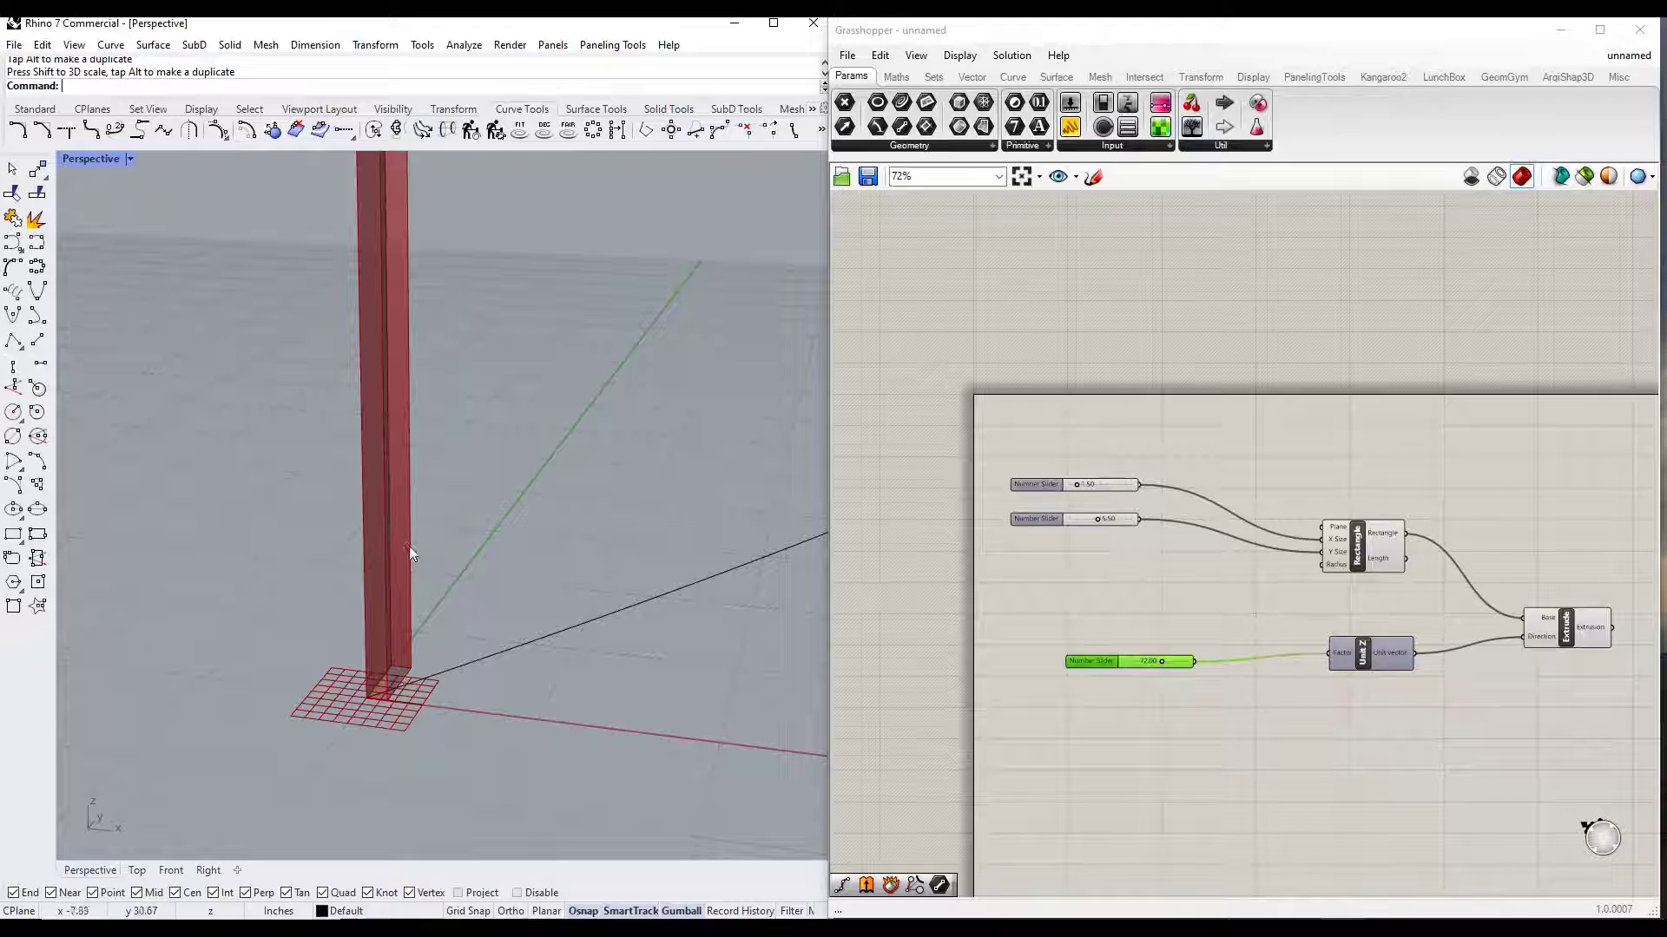
scroll(1337, 658, "up", 5)
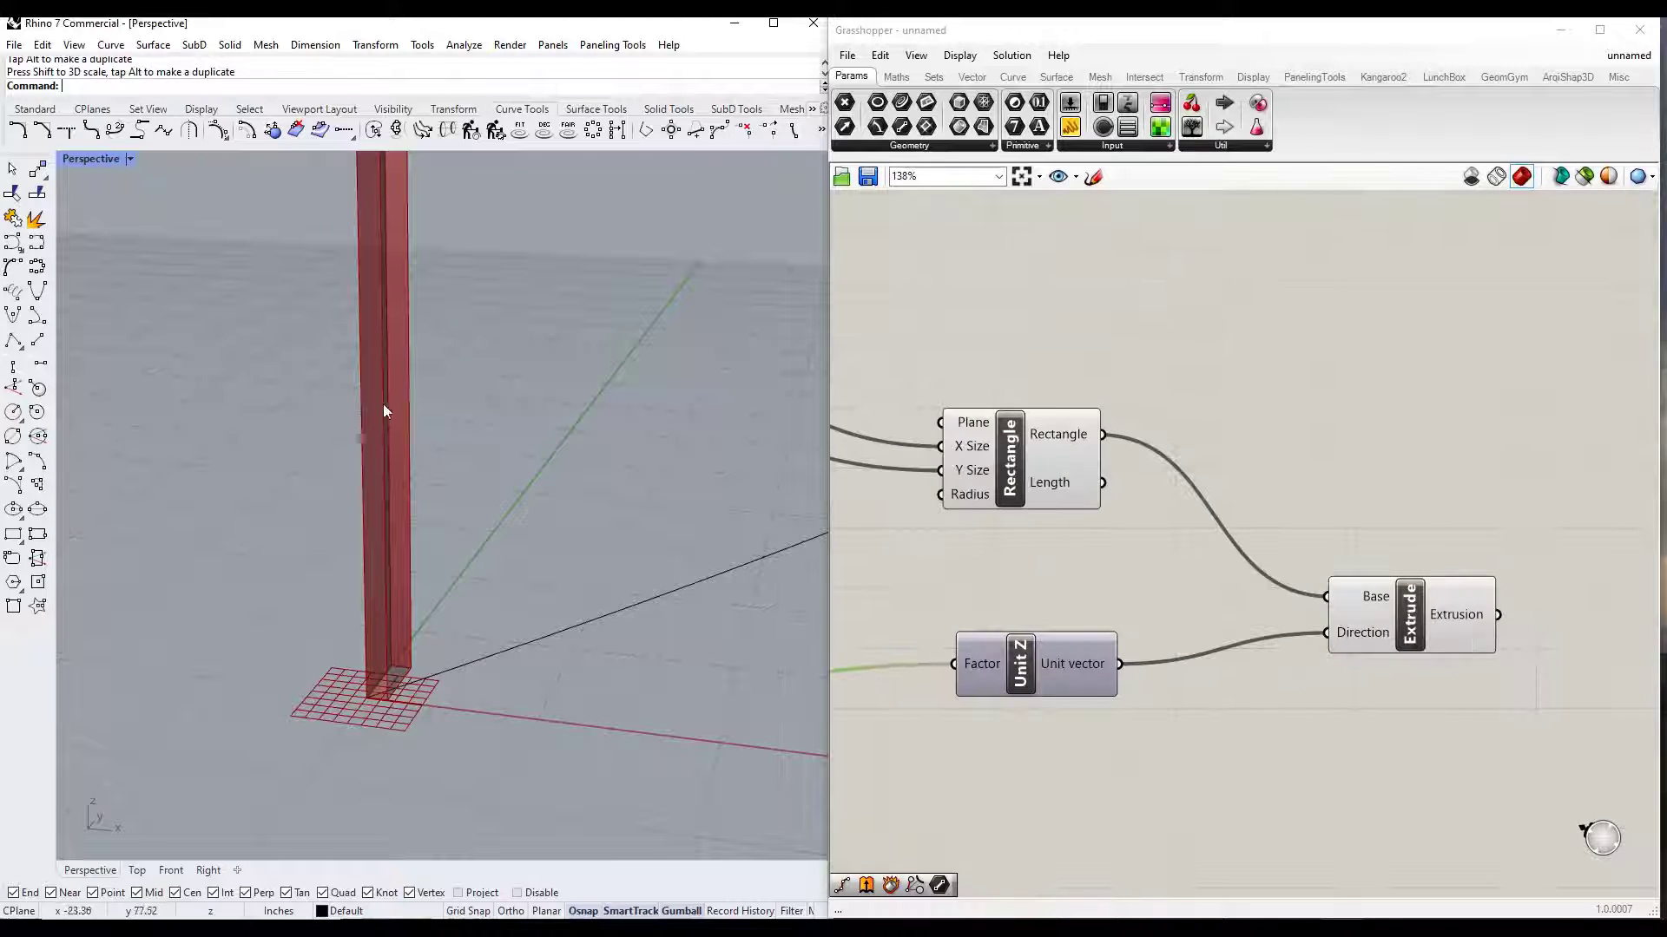
scroll(384, 682, "down", 5)
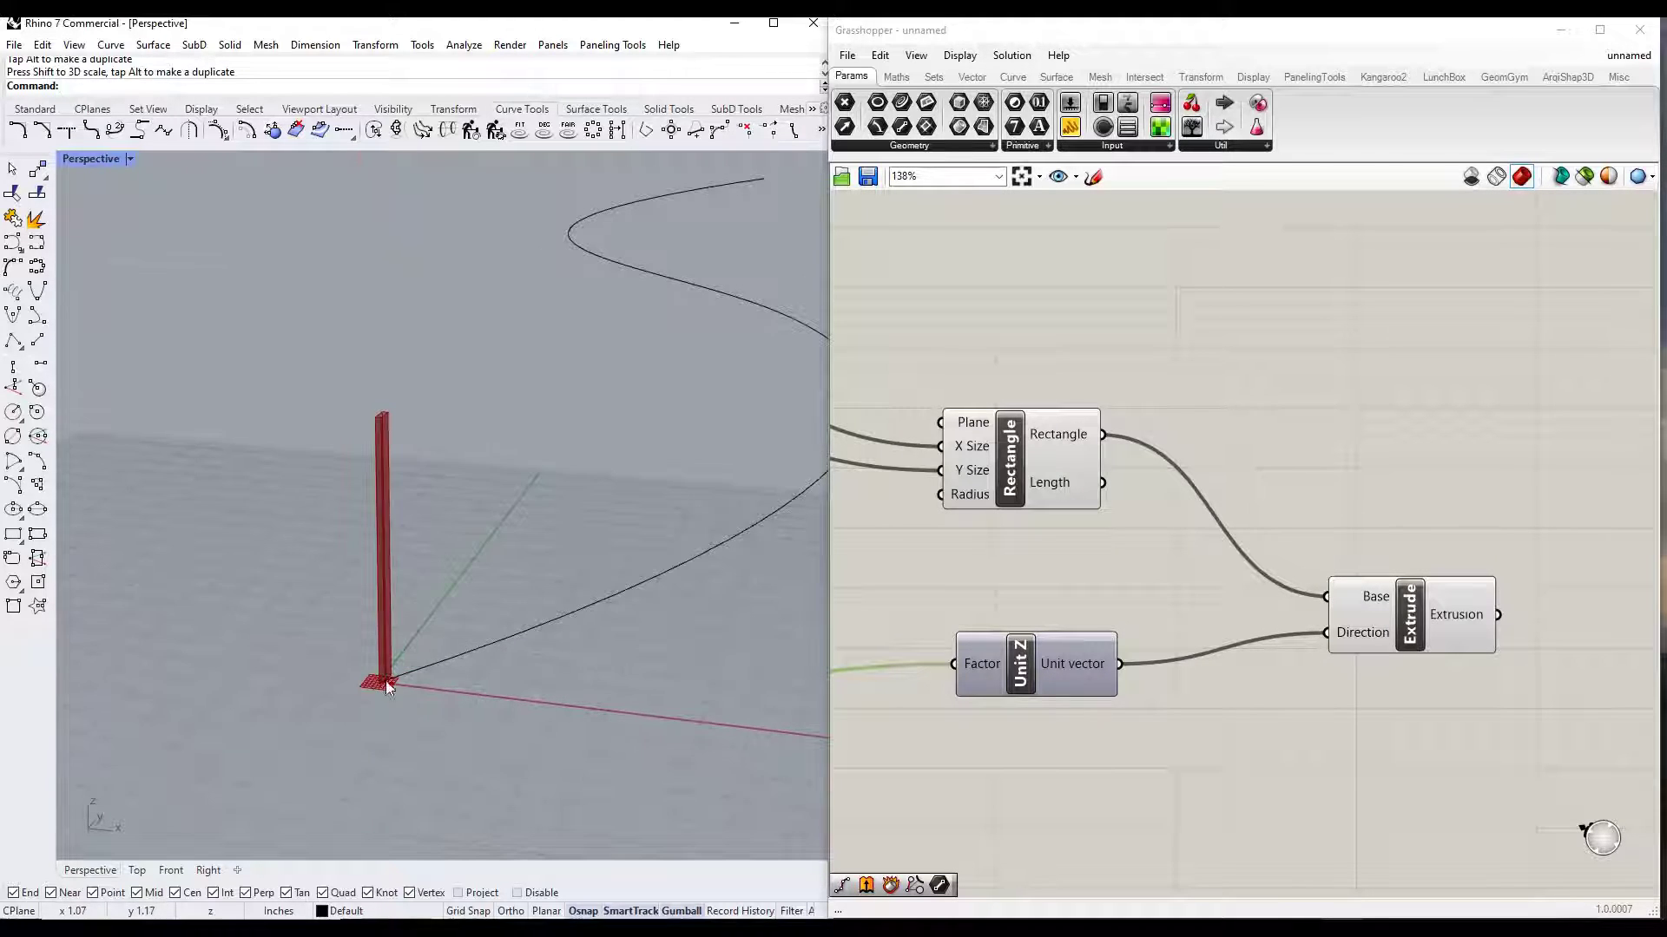
scroll(384, 680, "up", 3)
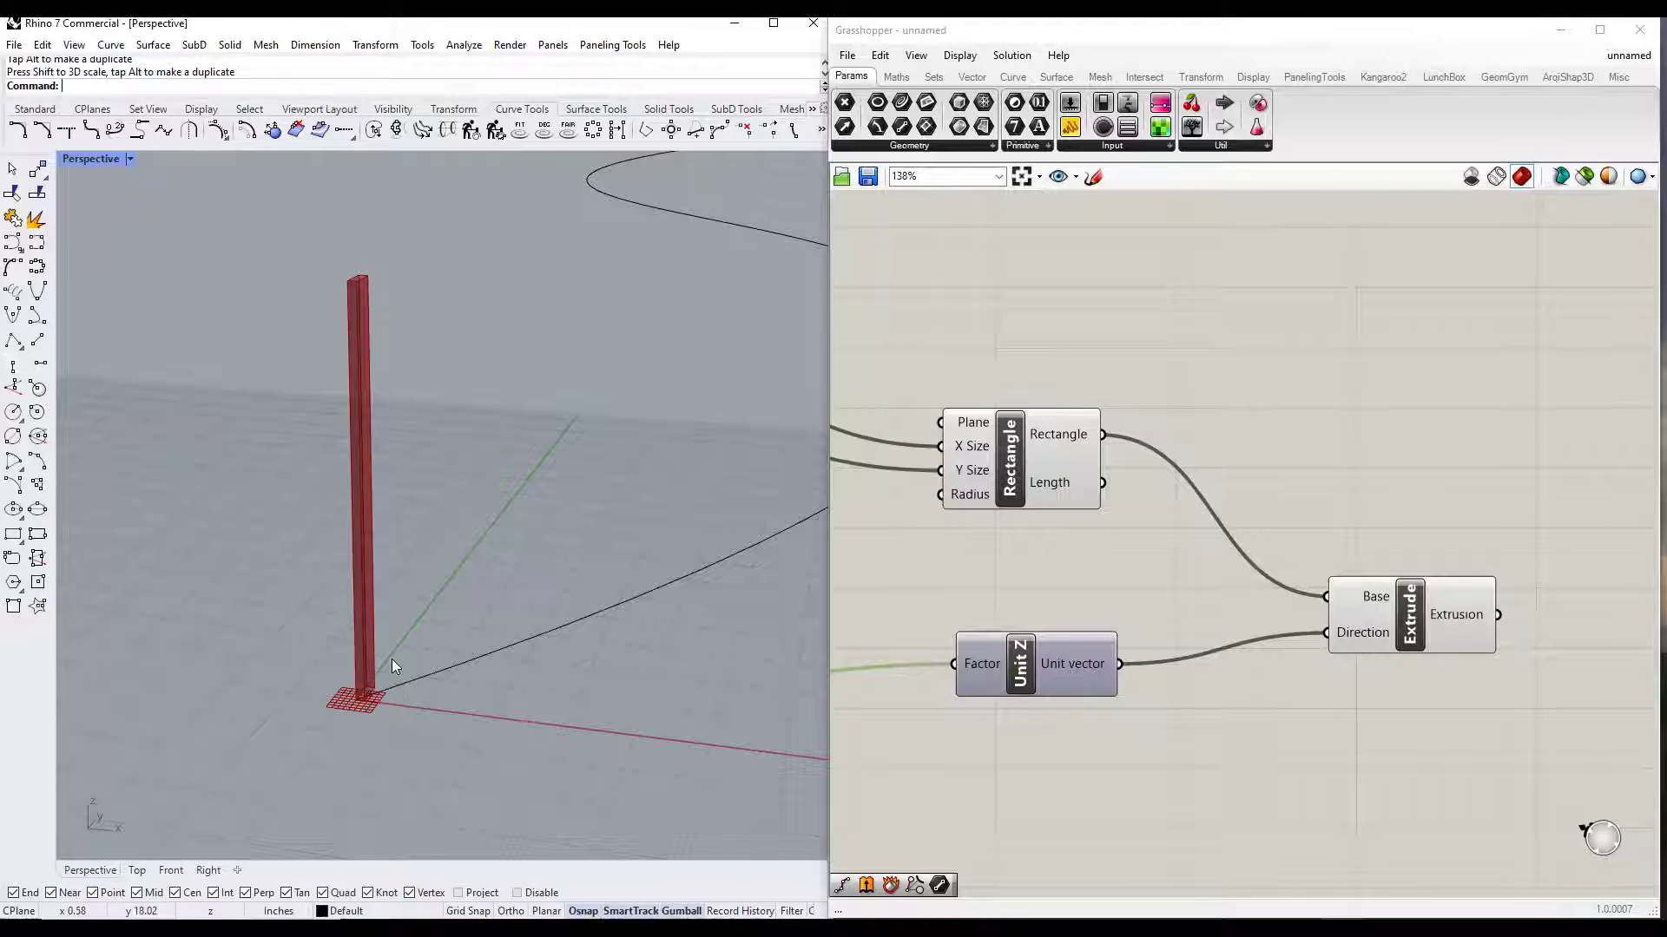
scroll(392, 658, "down", 3)
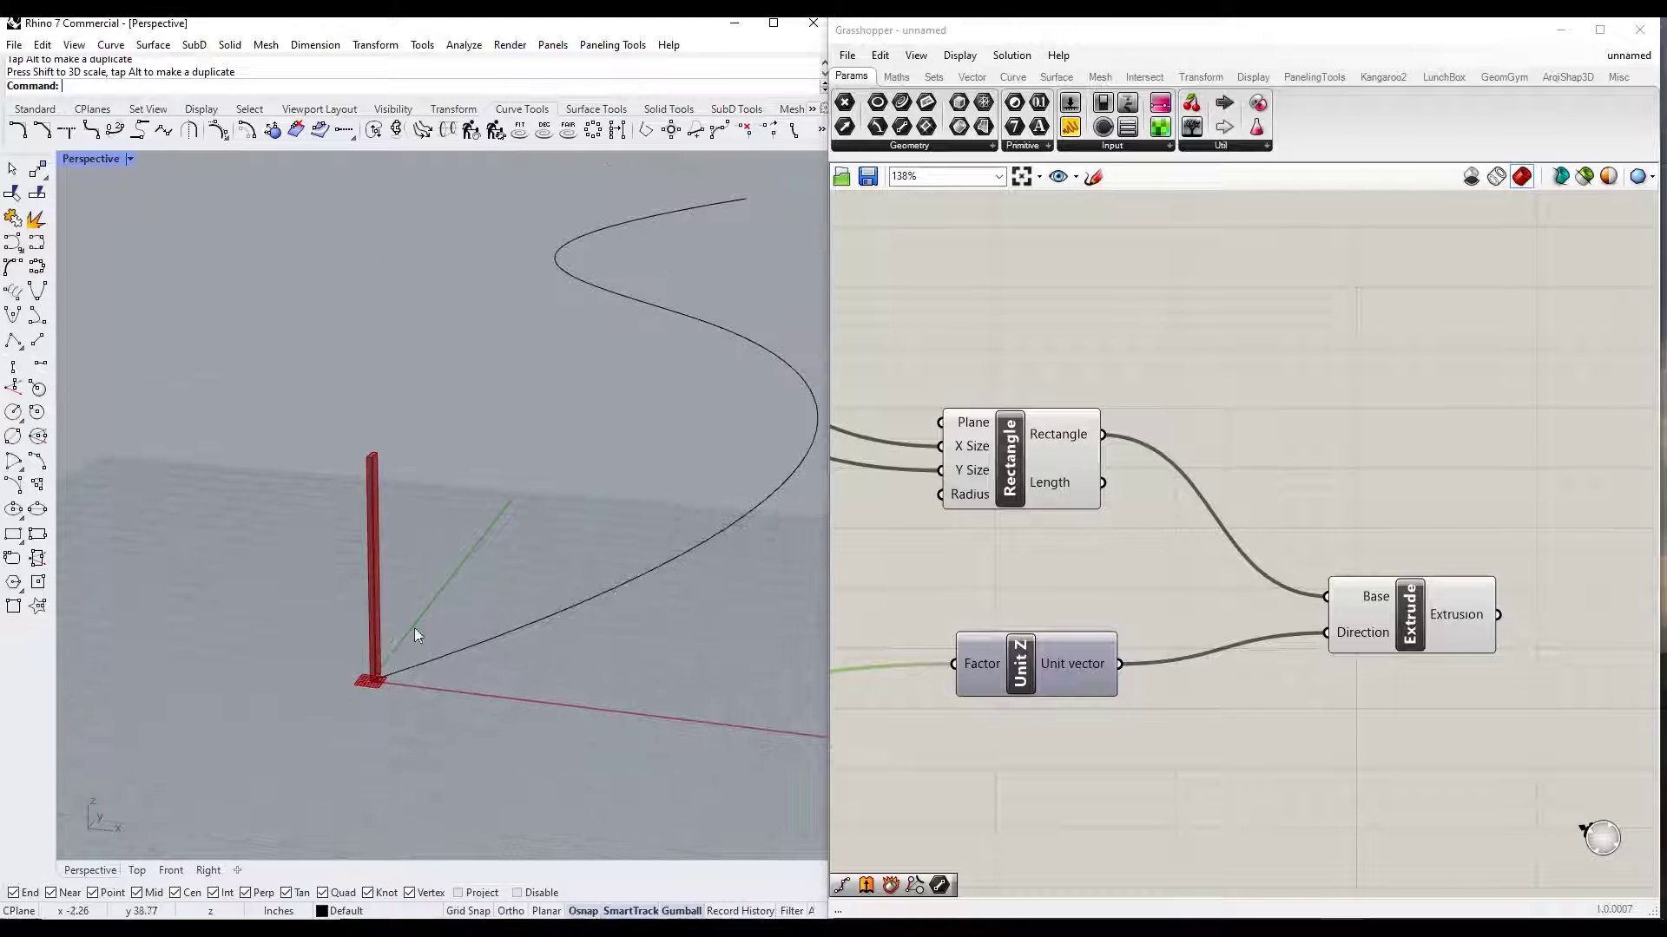
left_click(1437, 614)
Step: Add a Curve Array component and place it after the Extrude component
scroll(1138, 550, "down", 4)
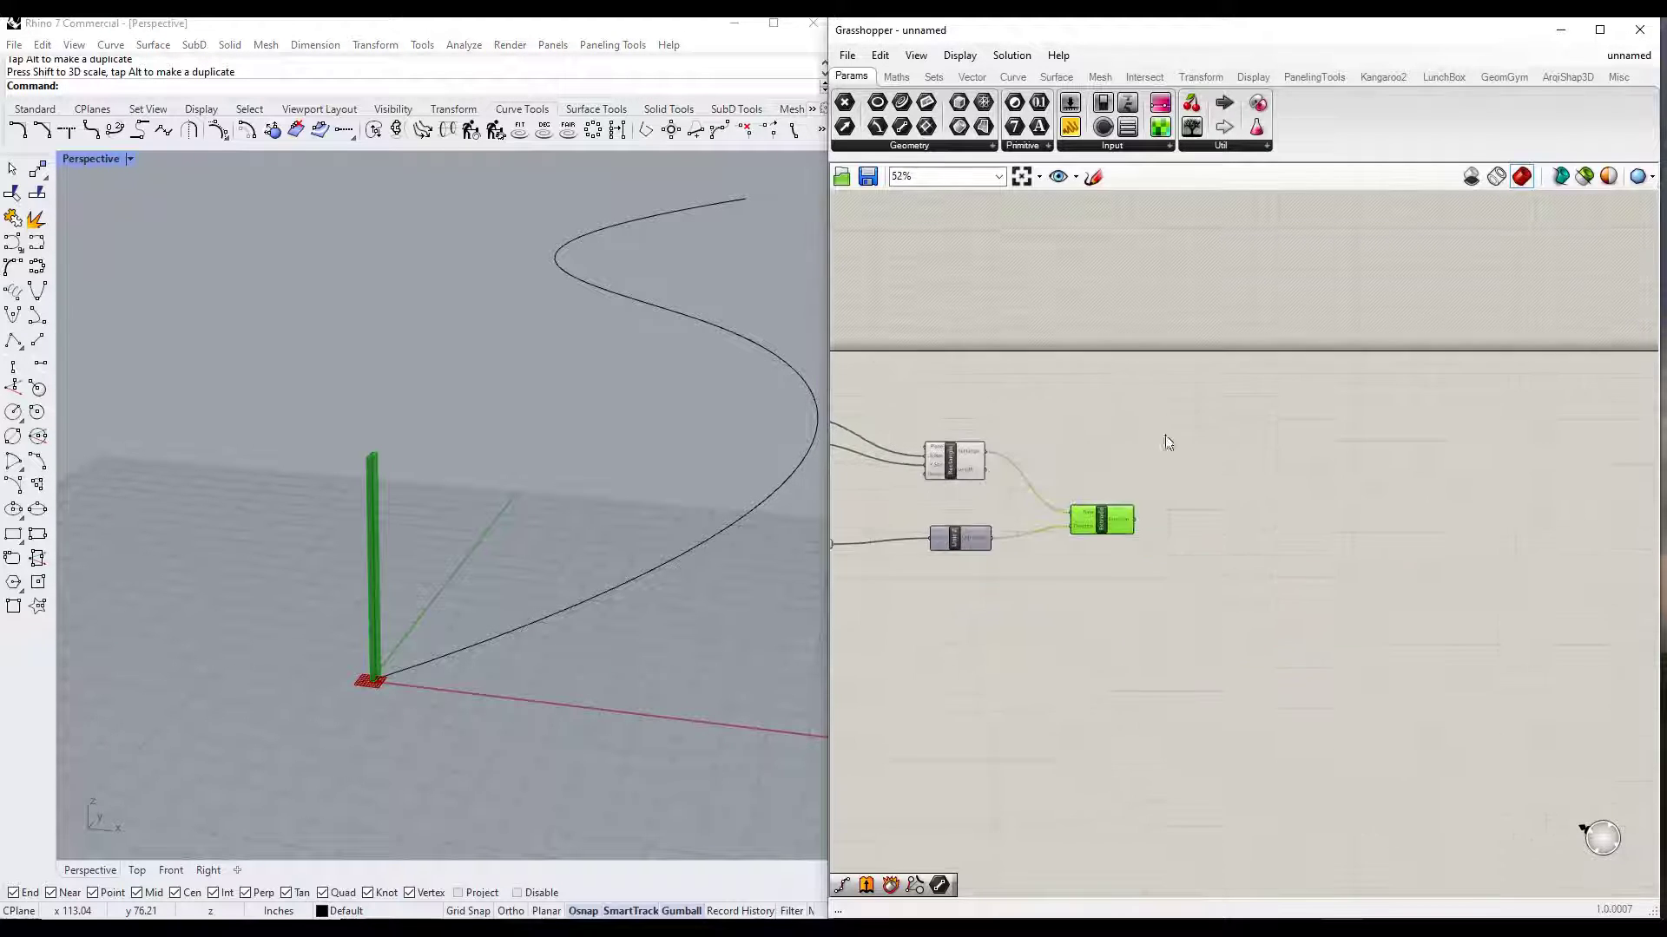
scroll(1211, 543, "up", 2)
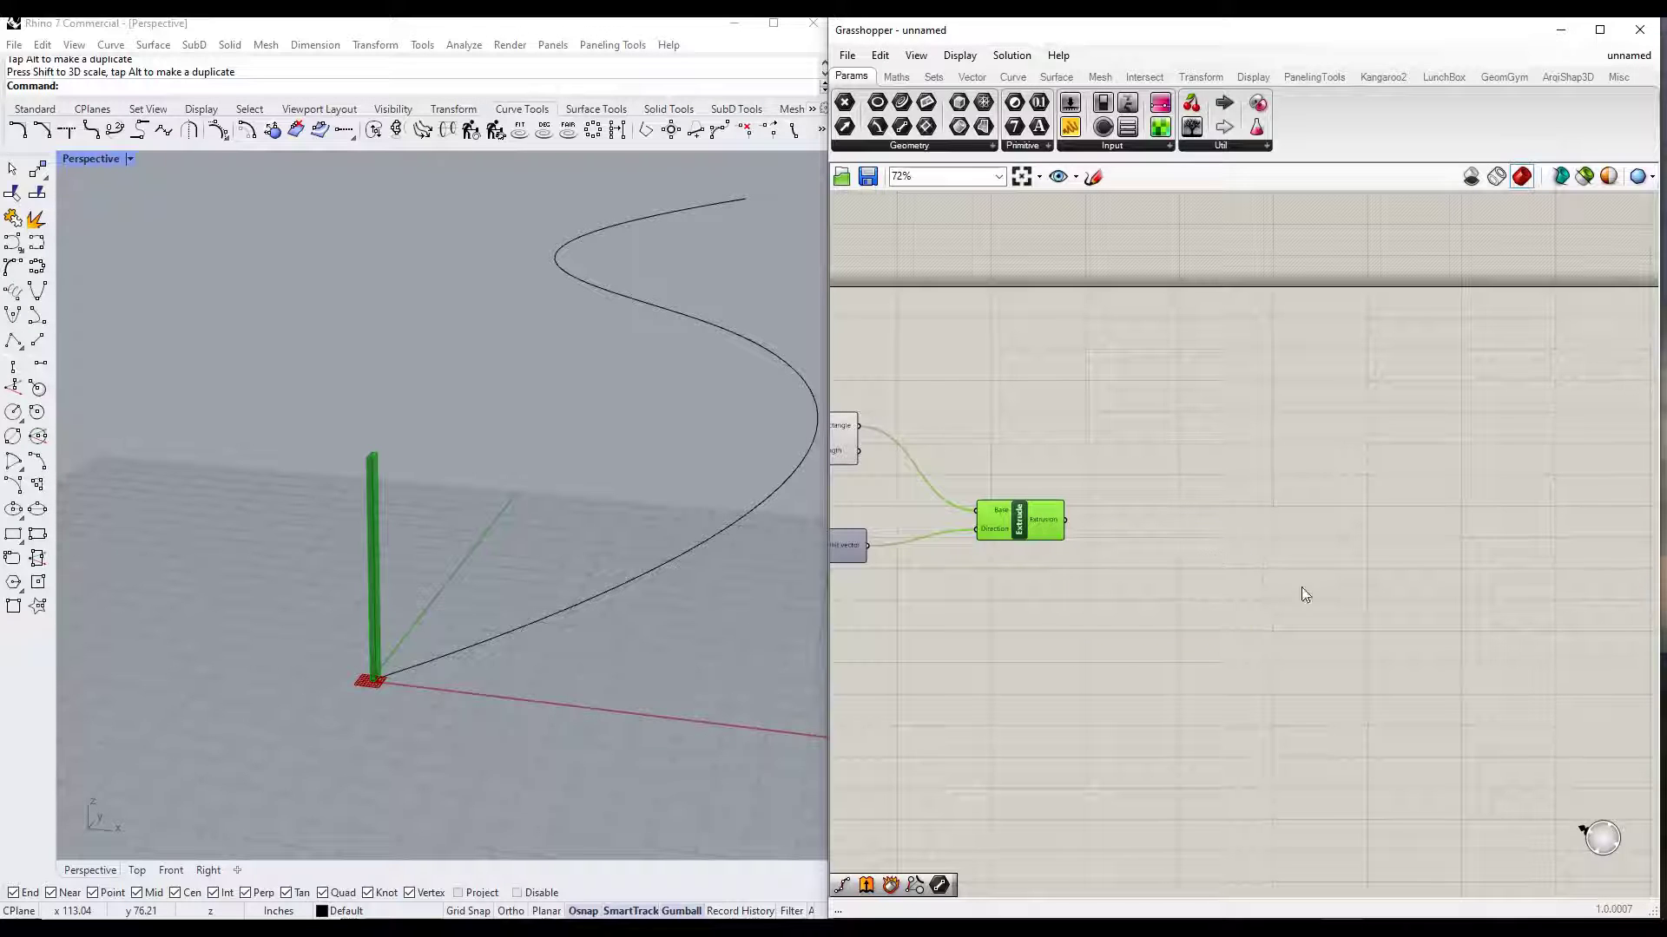
double_click(1350, 586)
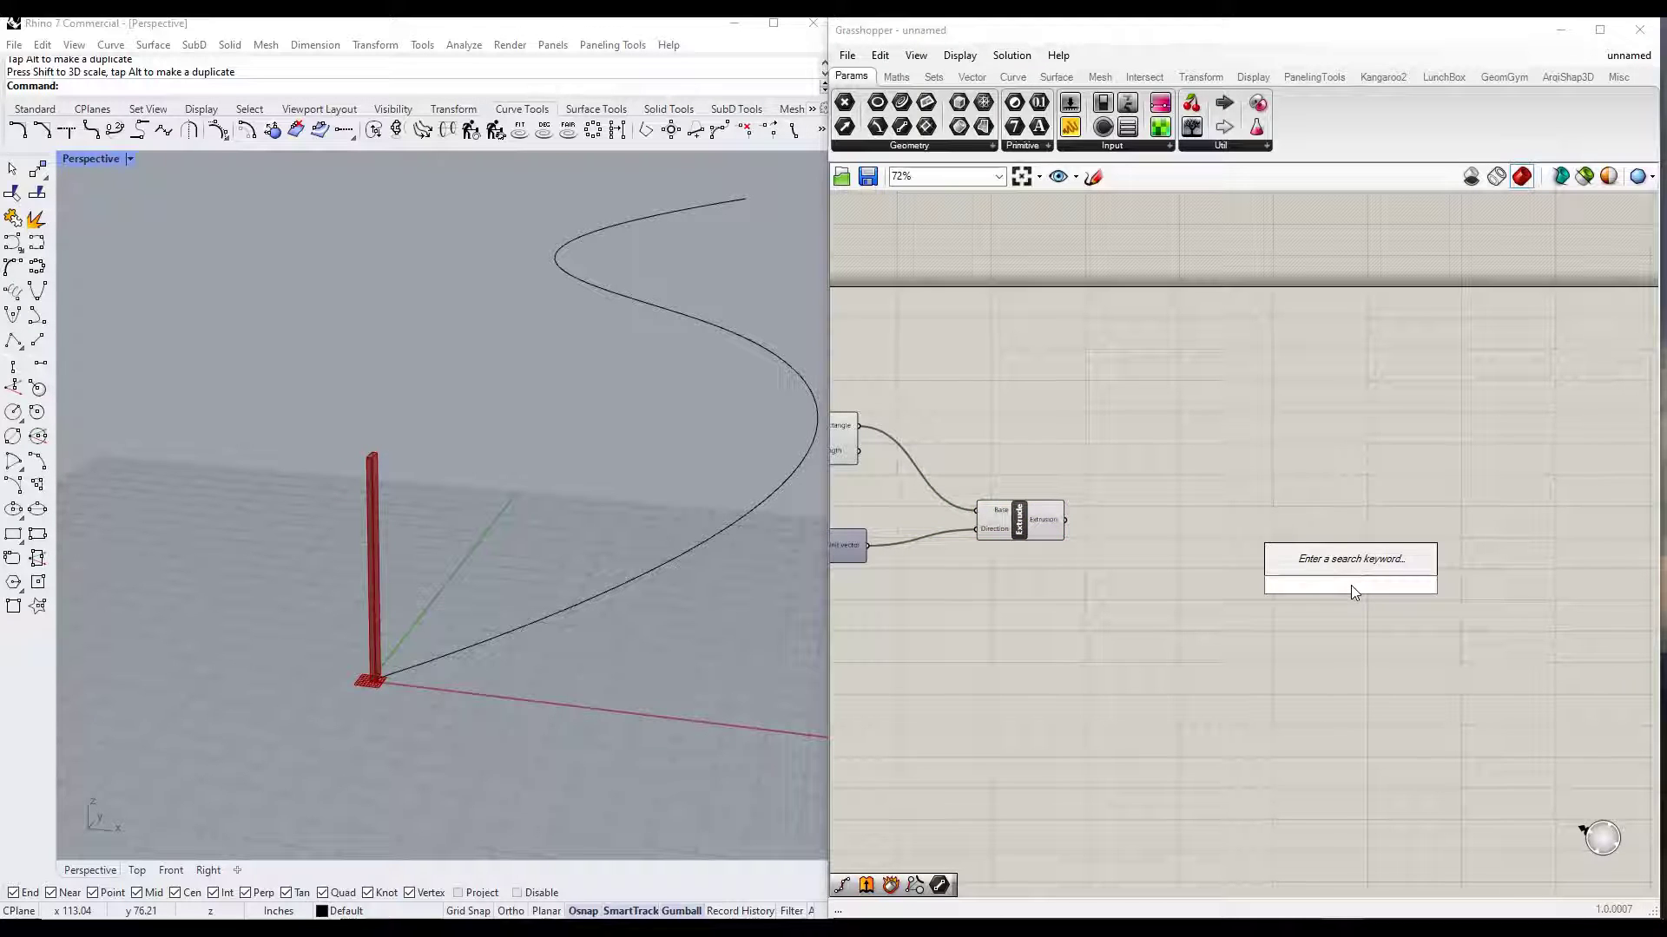
type("arra")
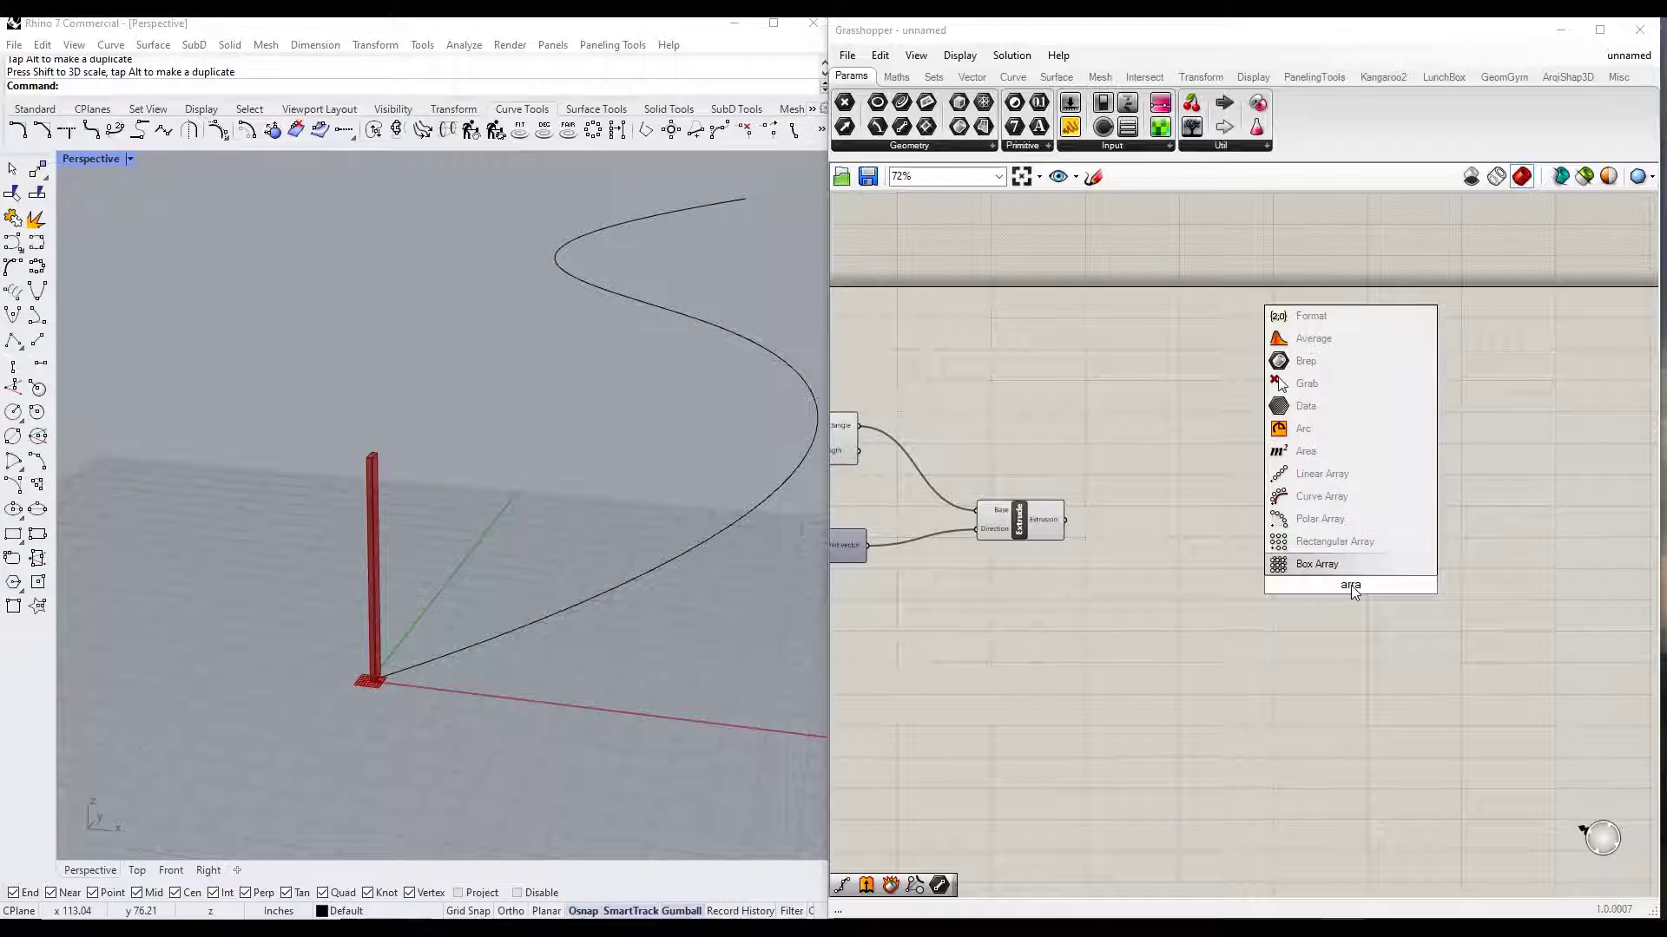
left_click(1316, 499)
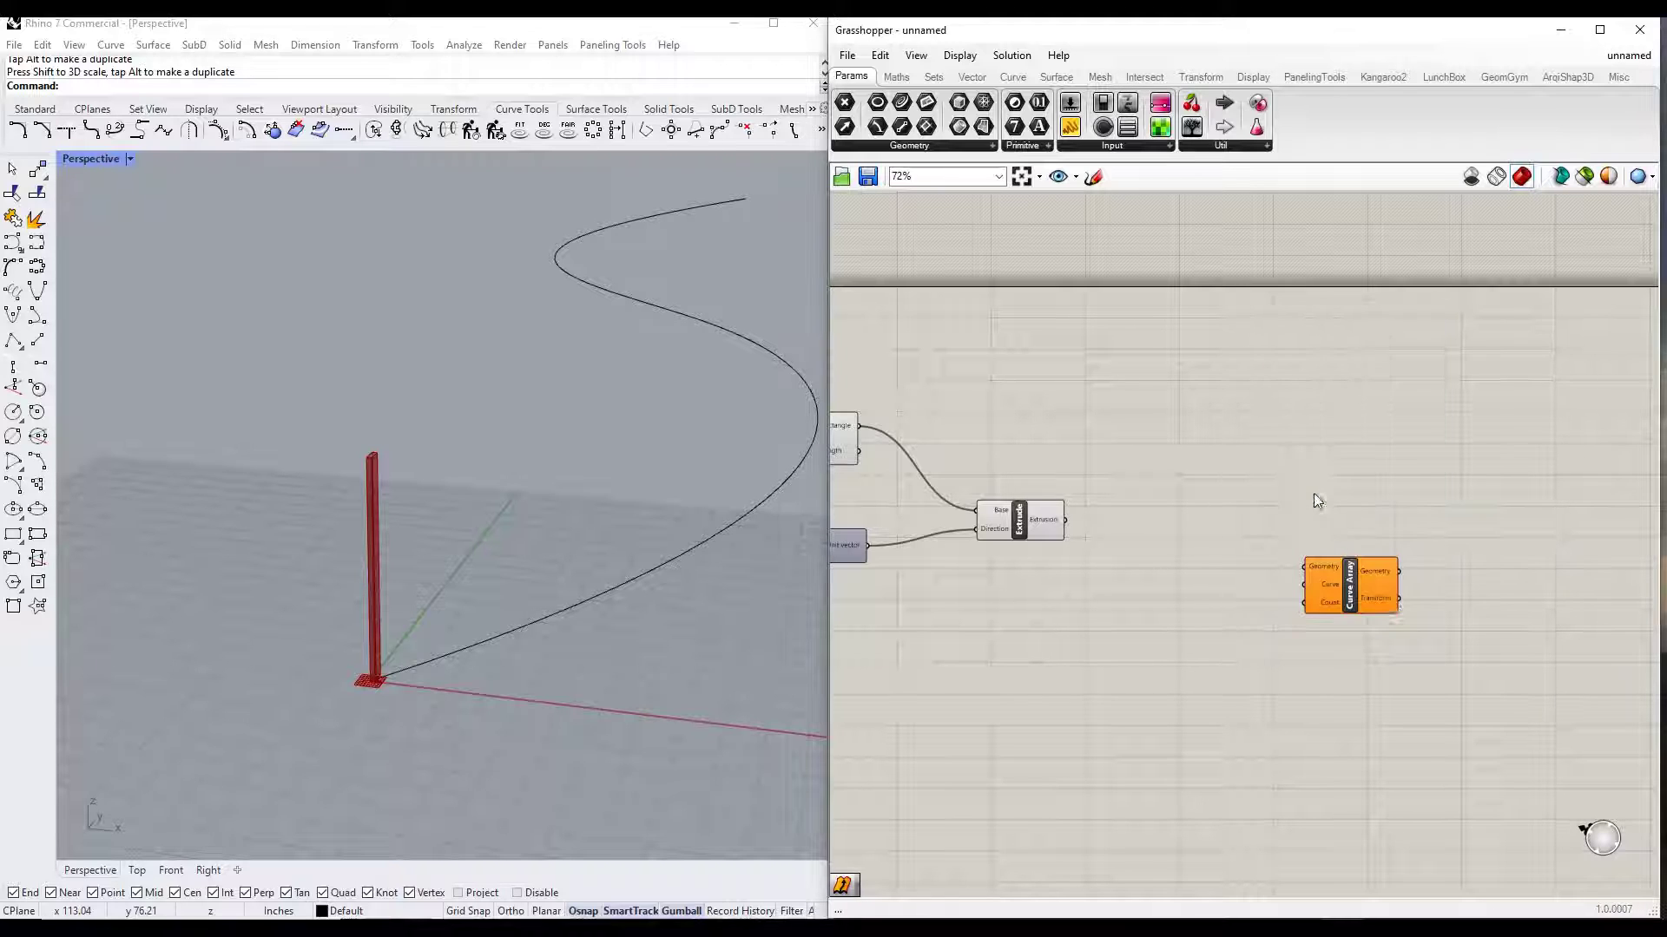
left_click_drag(1382, 589, 1266, 587)
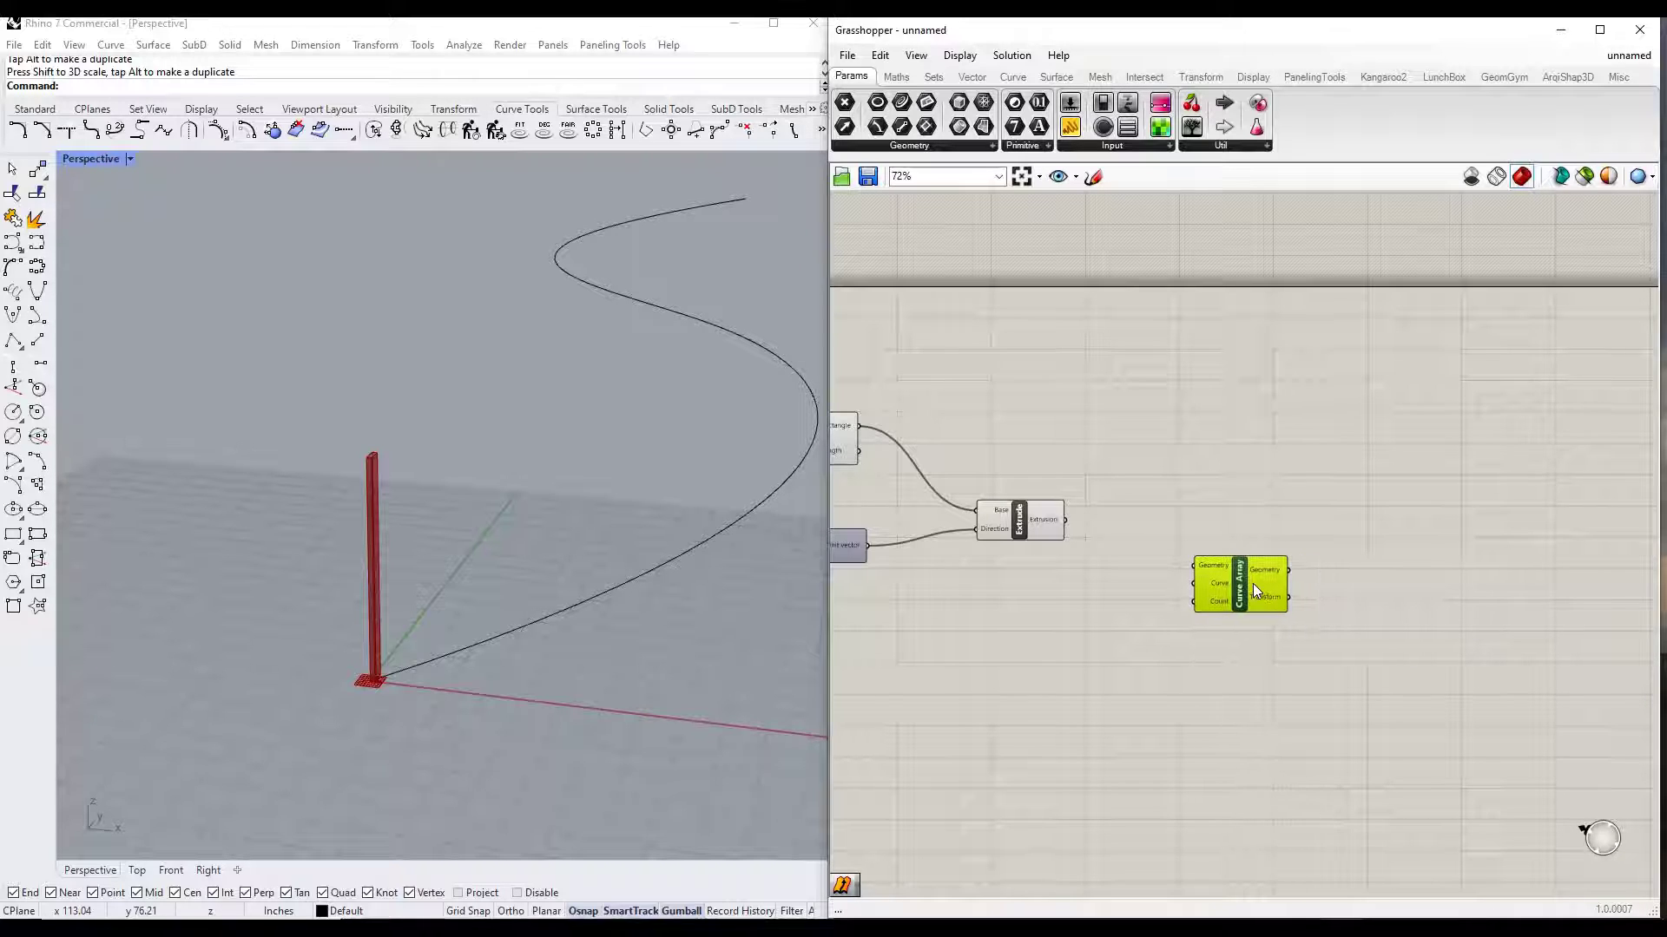
Step: Connect the Extrude component's Extrusion output to the Curve Array's Geometry input
left_click_drag(1064, 520, 1195, 566)
scroll(1218, 582, "up", 3)
scroll(1224, 589, "up", 4)
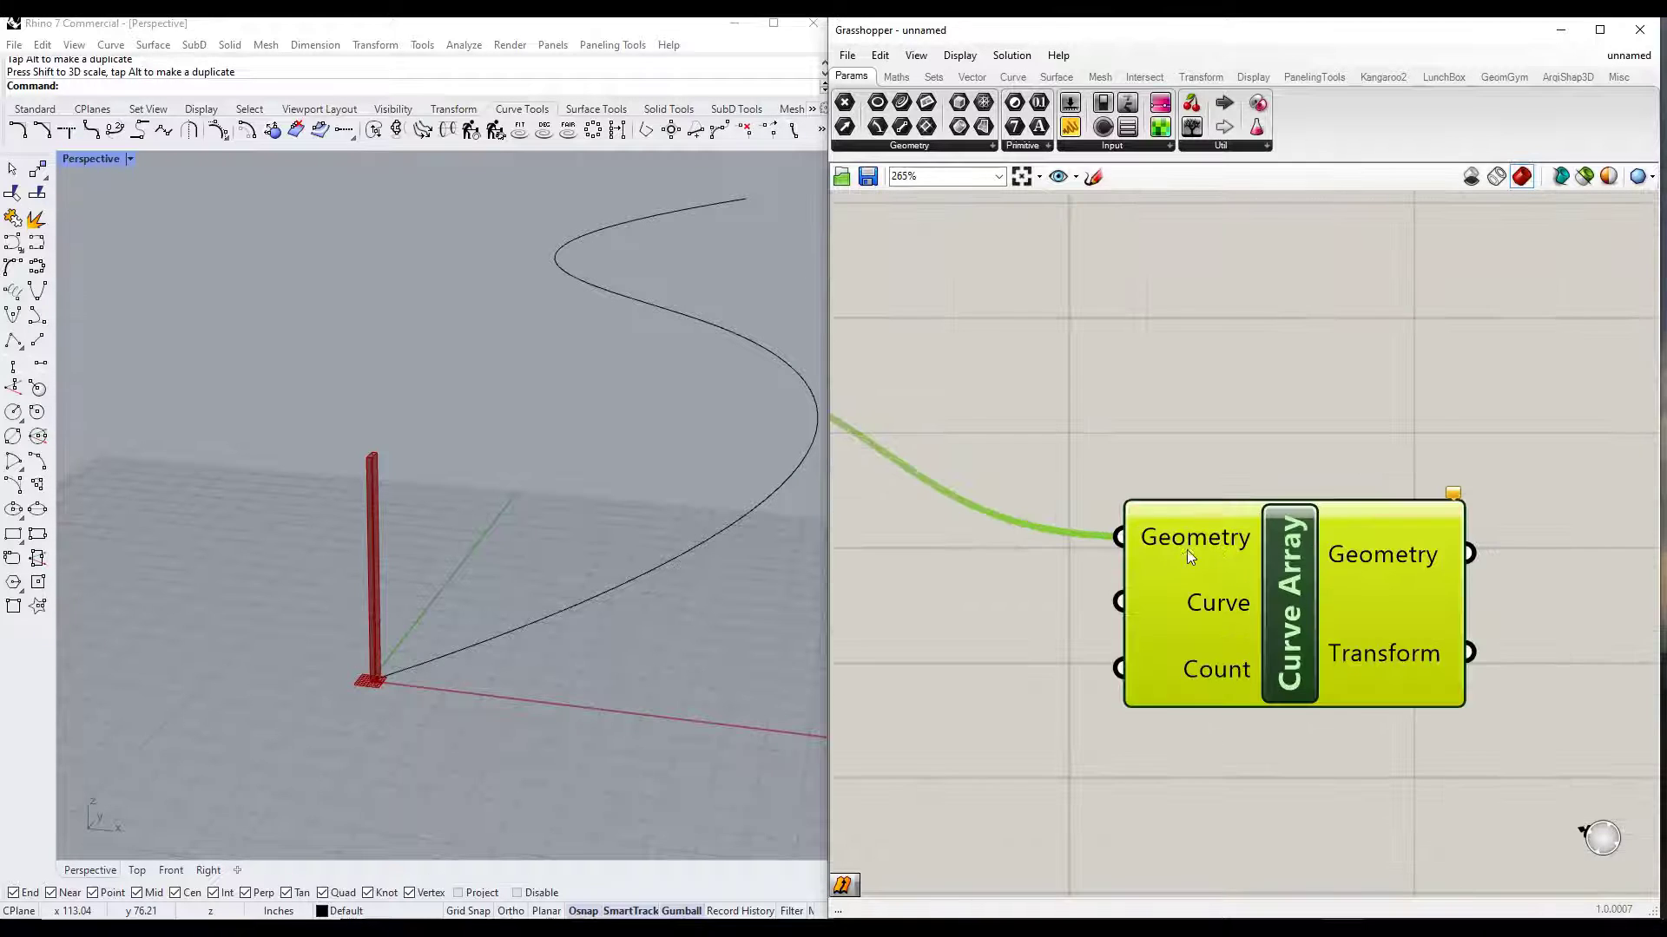
scroll(1324, 533, "down", 2)
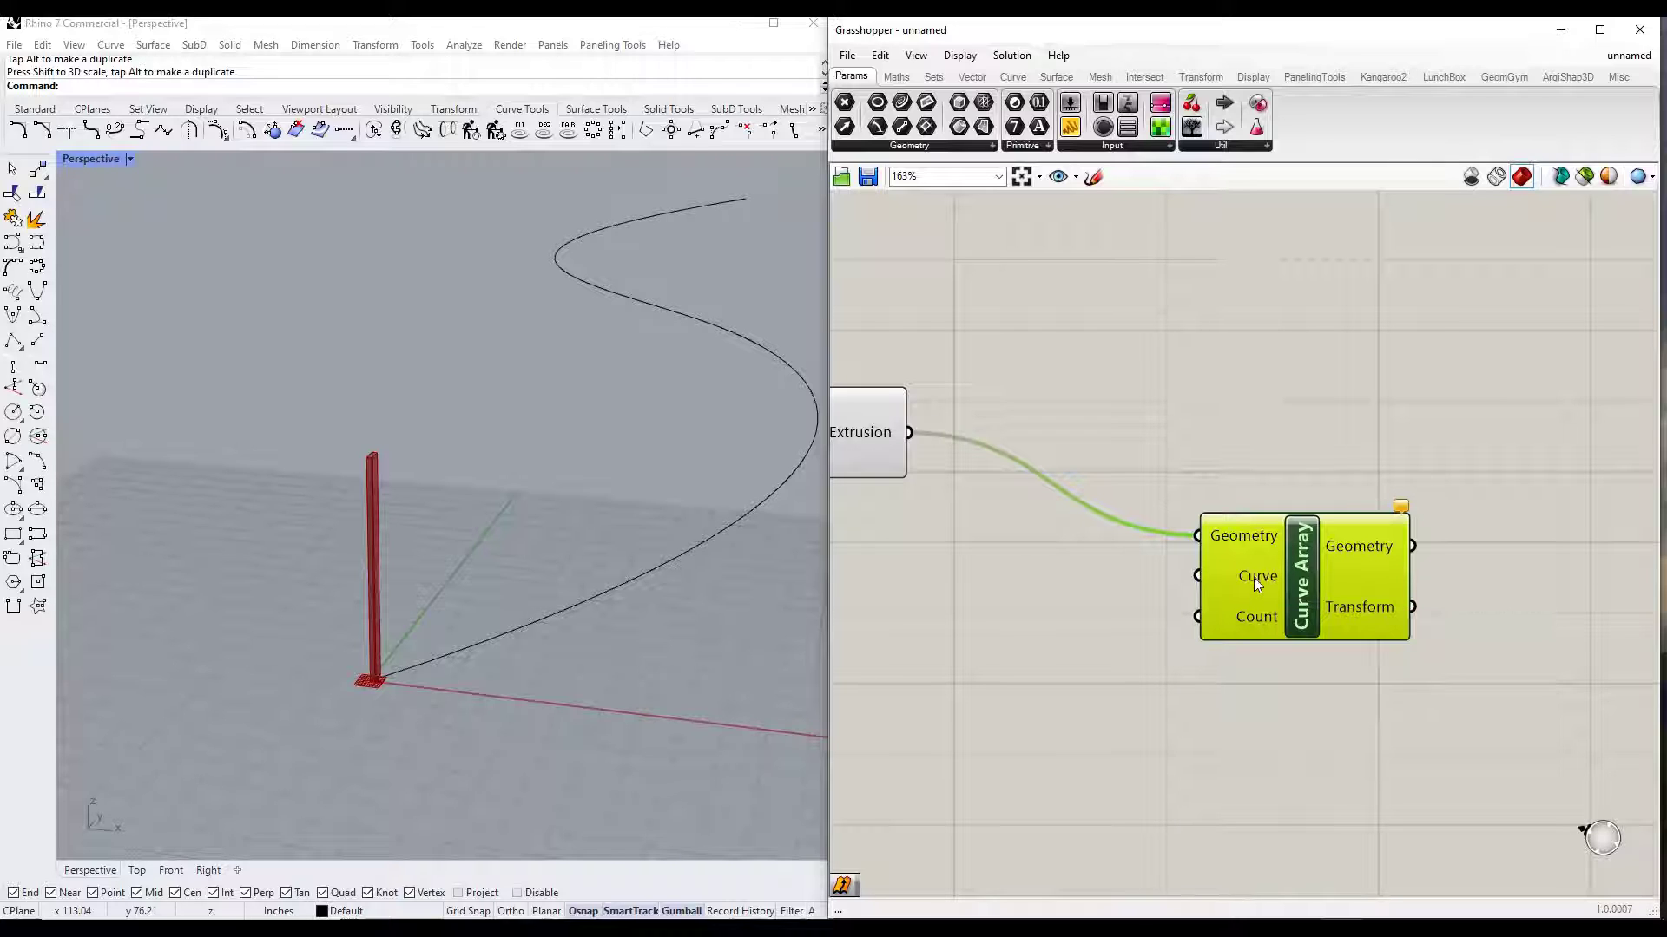
Step: Assign the curve drawn in Rhino as the single curve for the Curve Array's Curve input
left_click(694, 548)
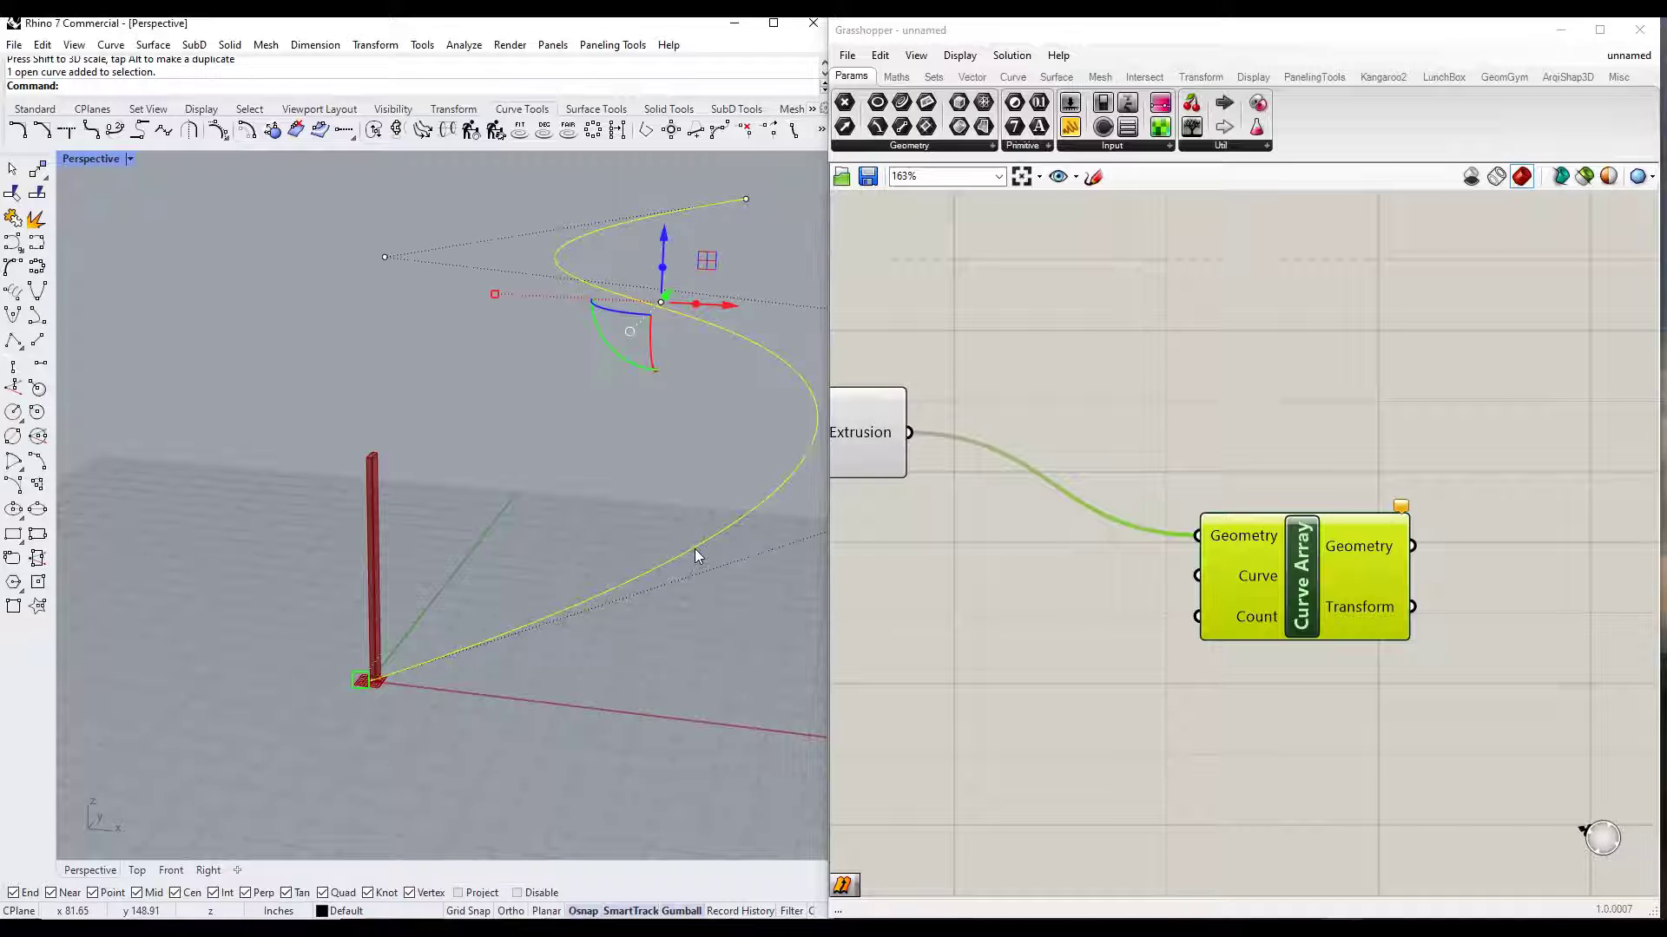
right_click(1250, 582)
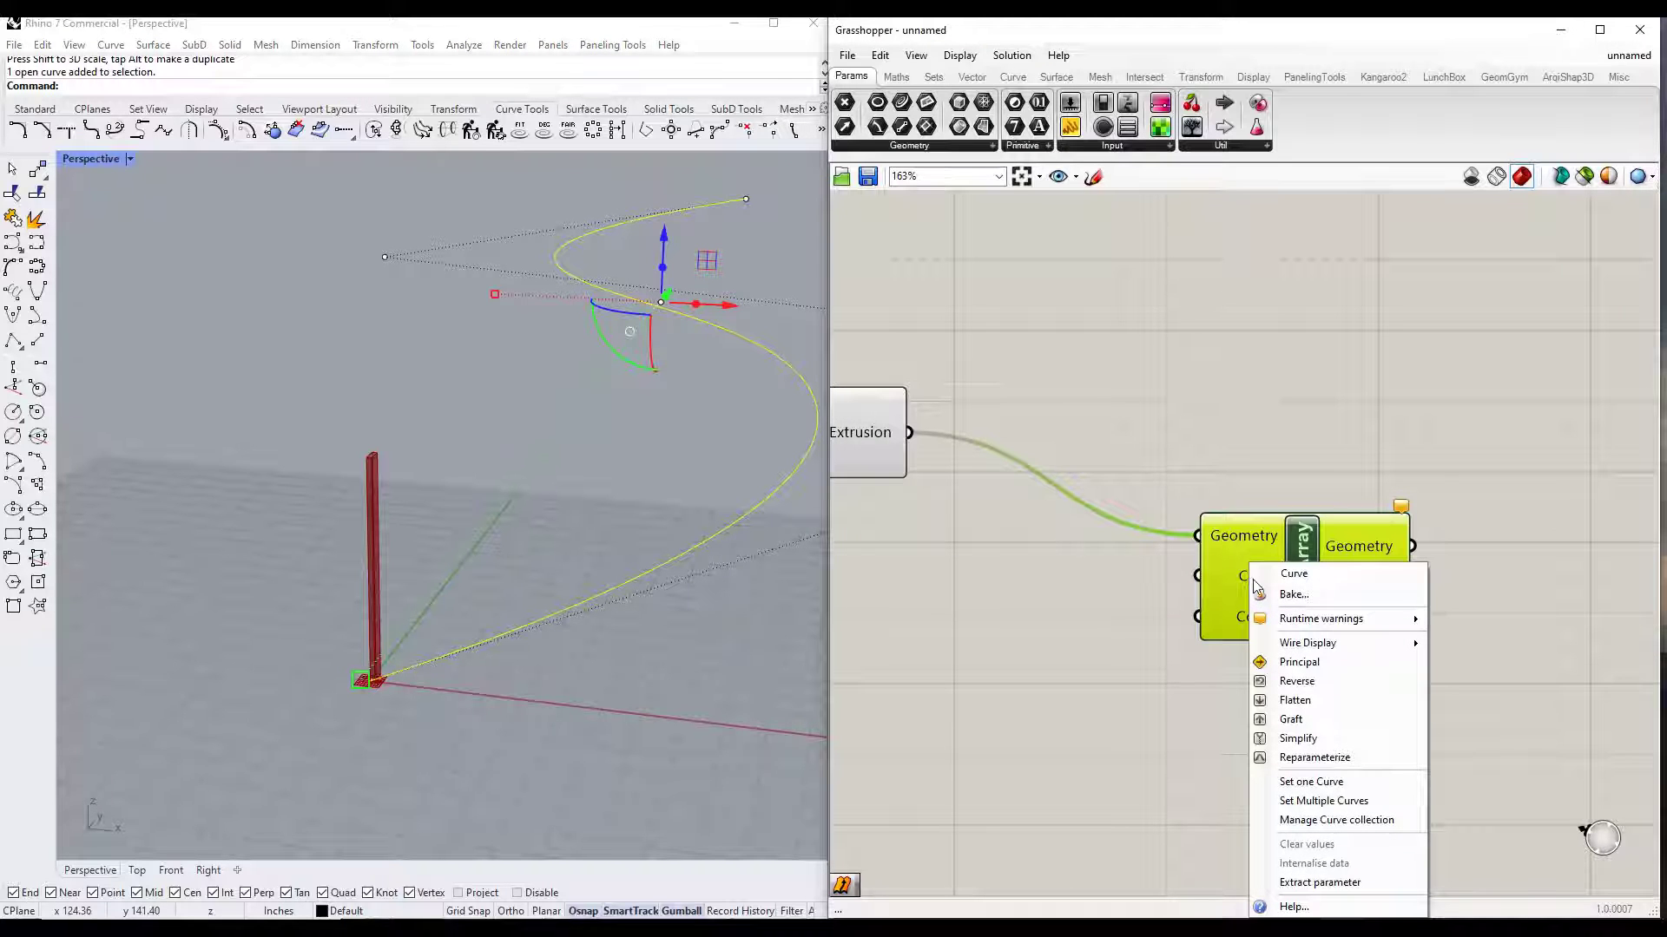
left_click(1309, 780)
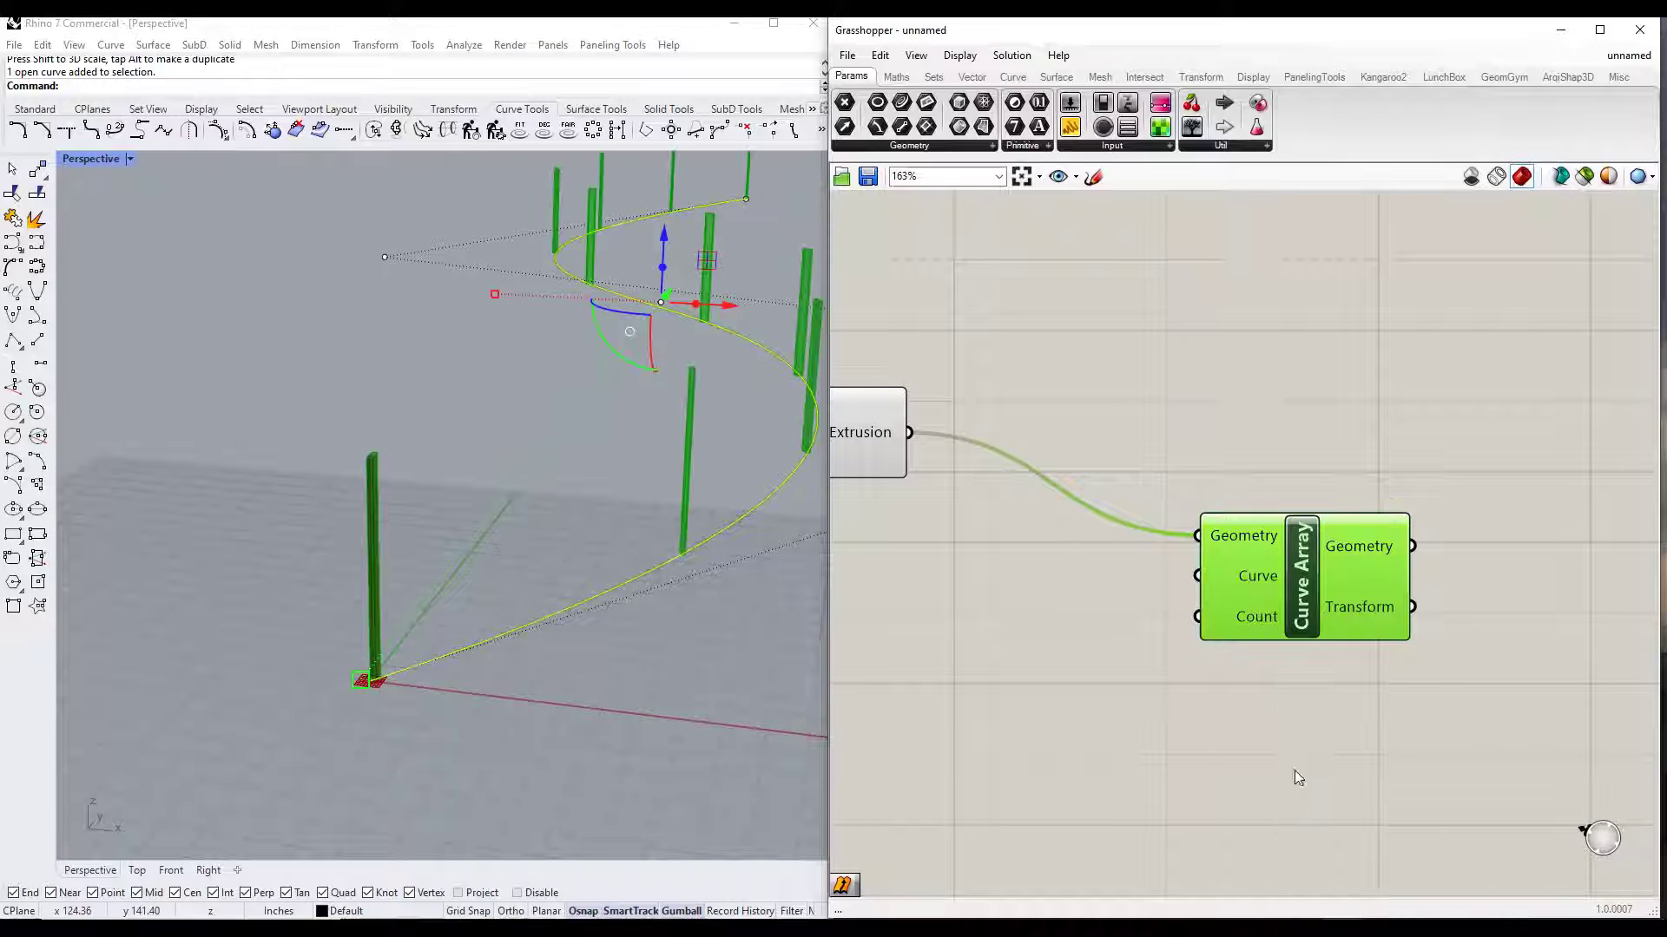
scroll(621, 491, "down", 8)
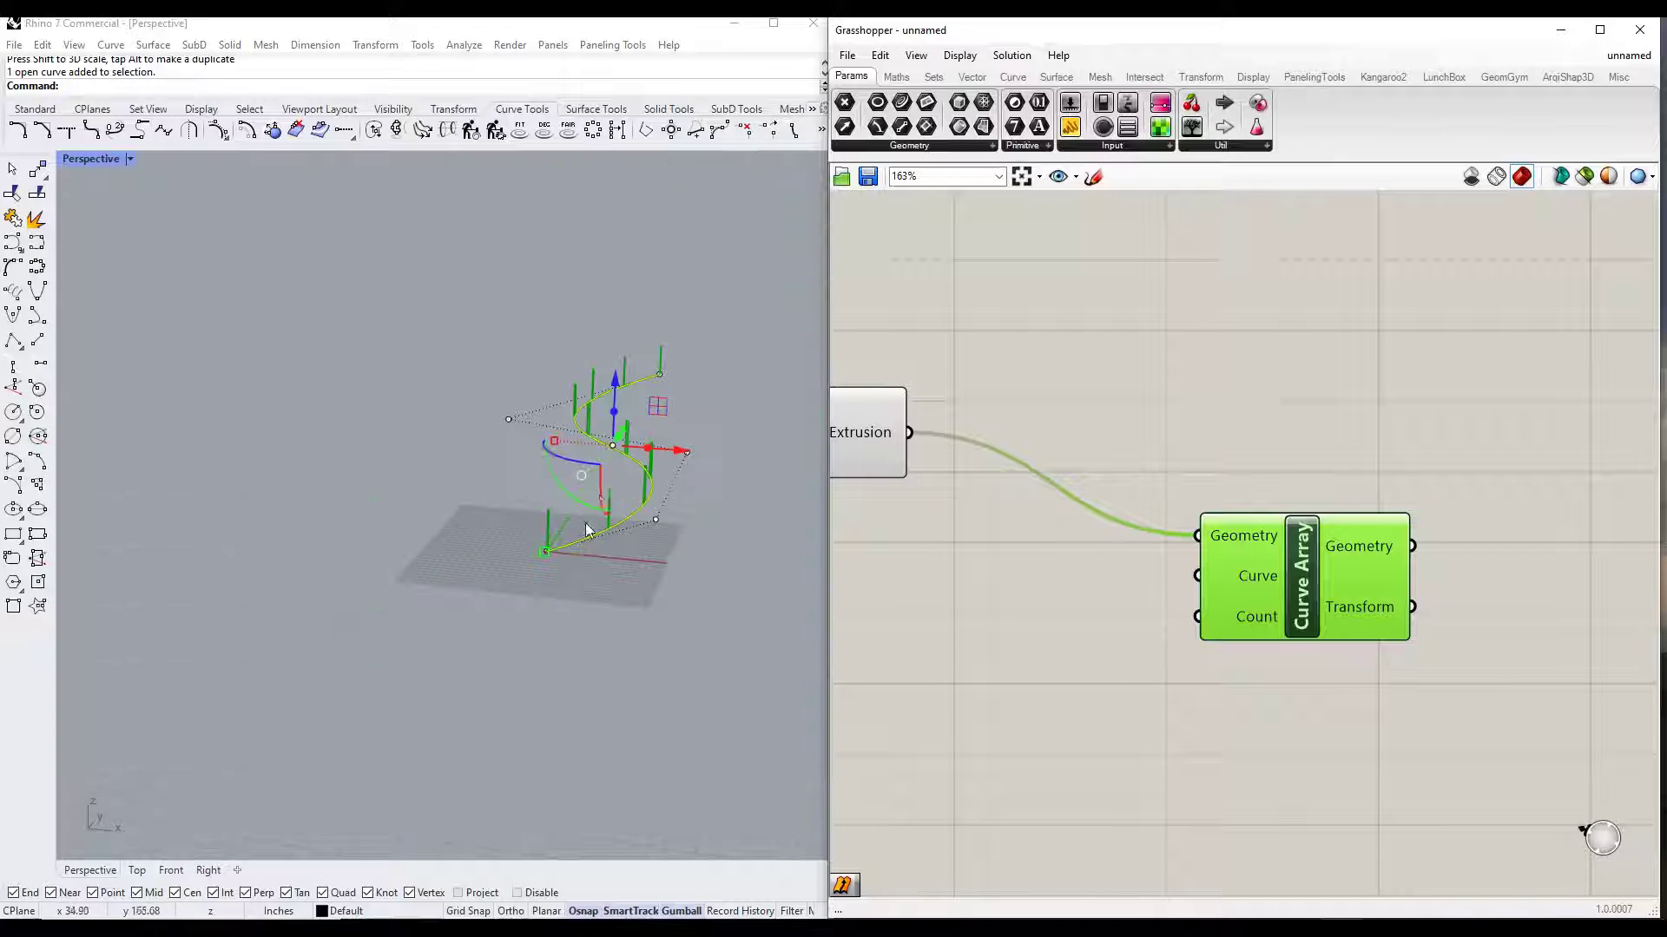
scroll(656, 416, "up", 7)
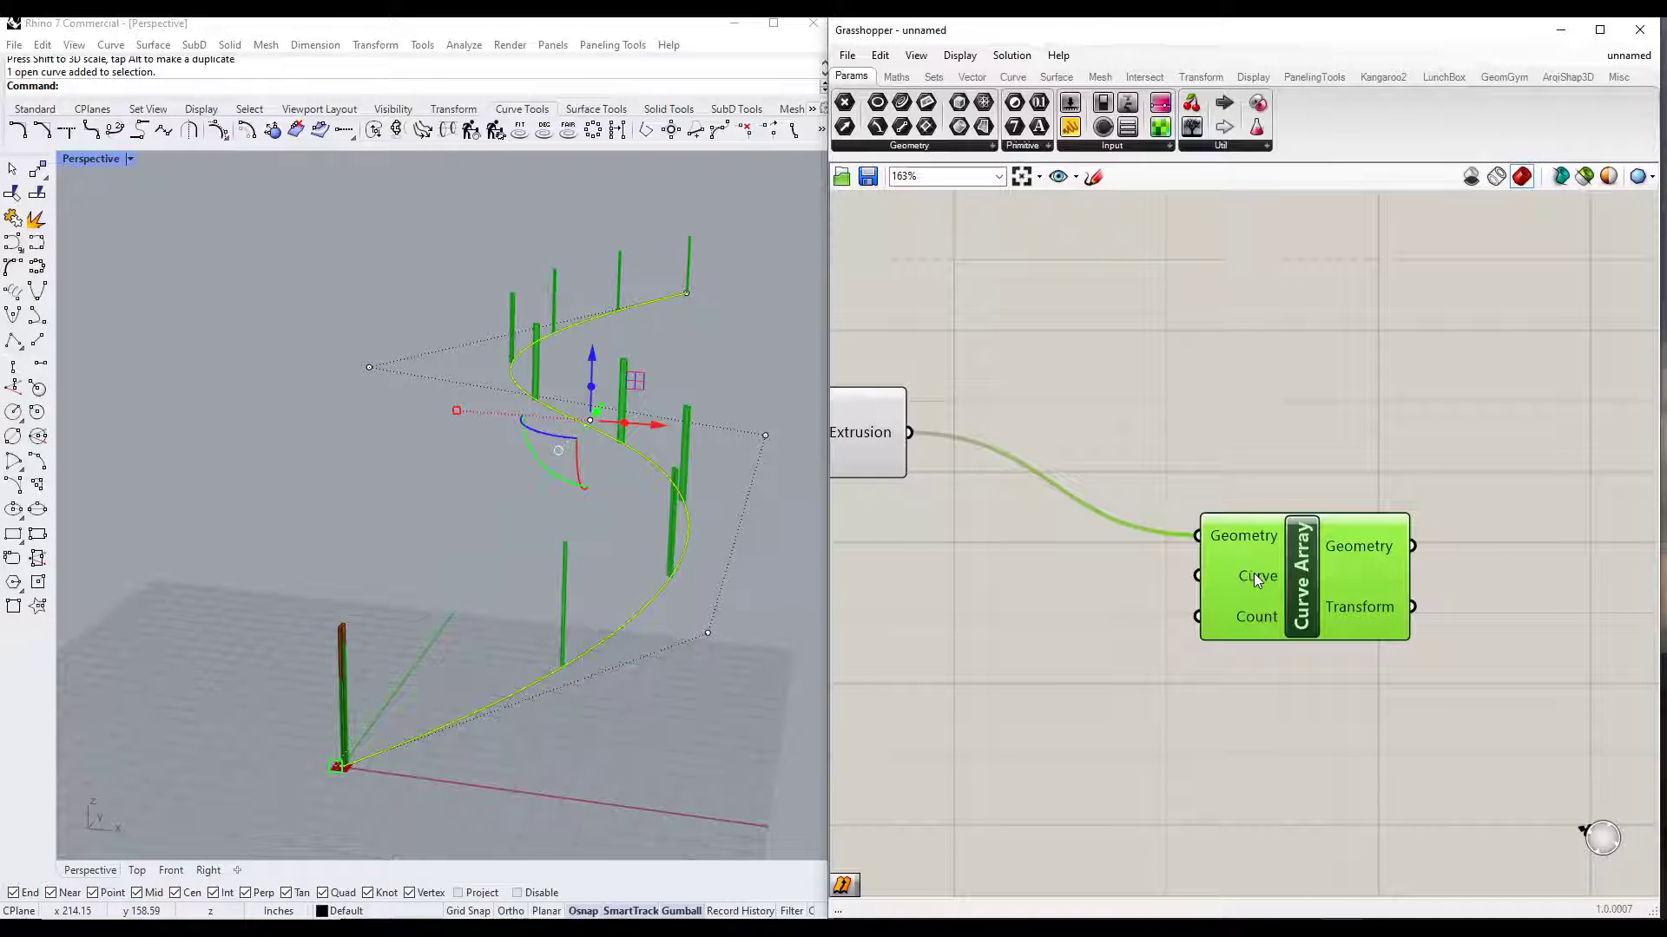
Step: Add a Number Slider below the Extrude component and connect it to the Curve Array's Count input
mouse_move(1256, 580)
scroll(1455, 456, "down", 2)
scroll(1305, 580, "up", 2)
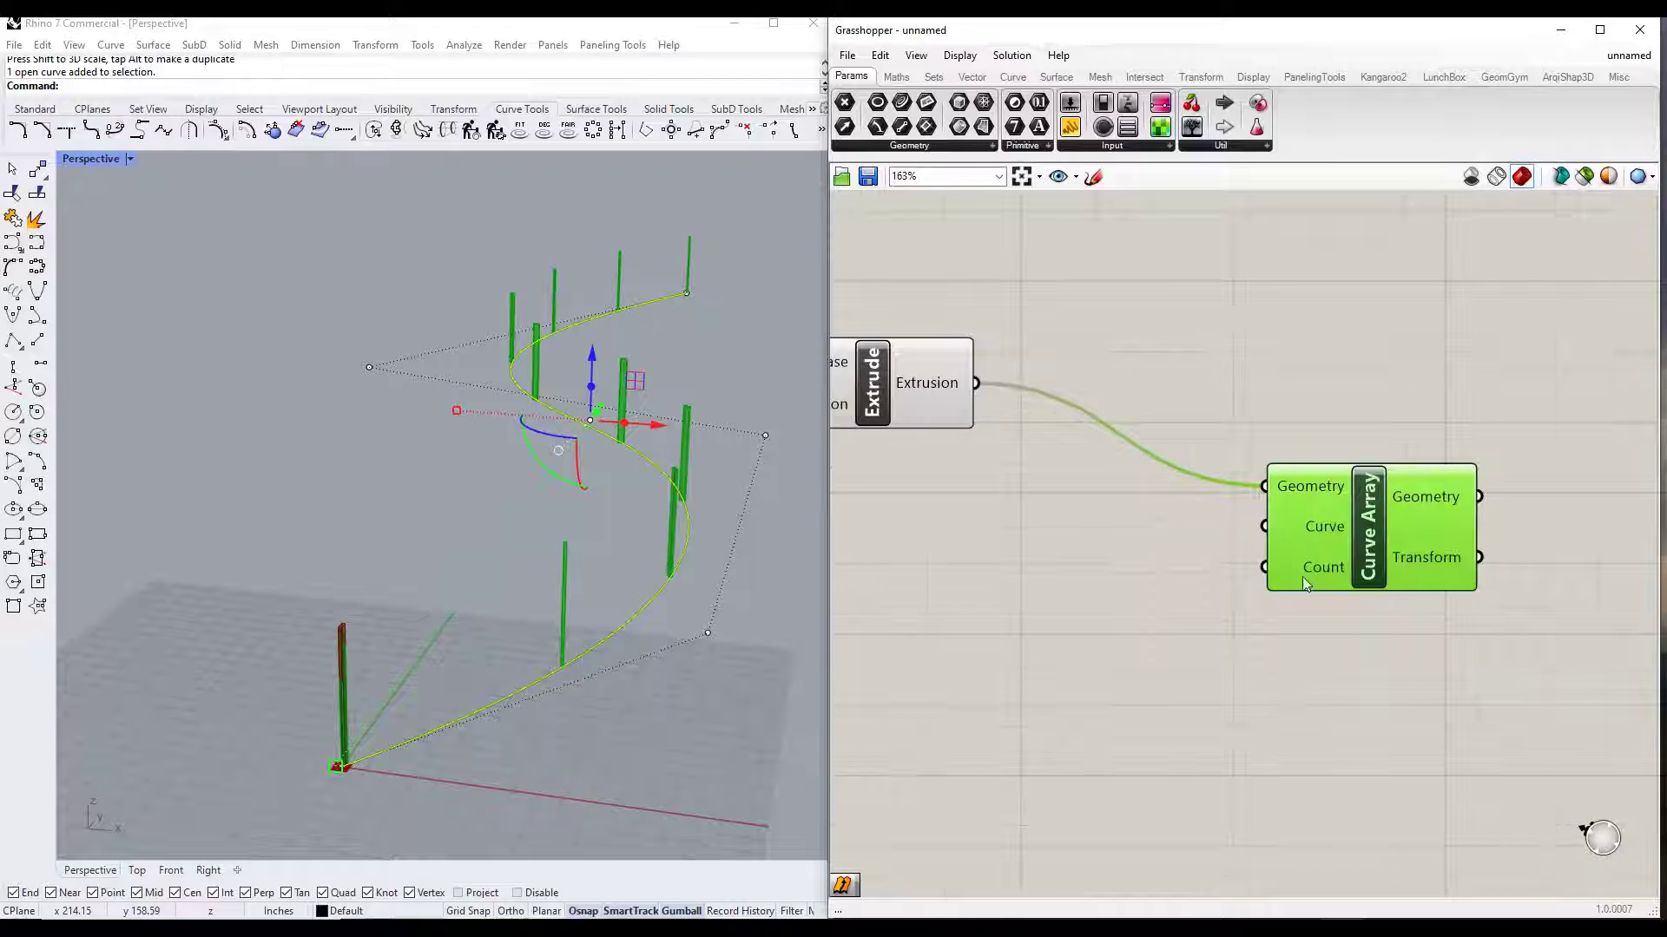
left_click_drag(1071, 104, 896, 621)
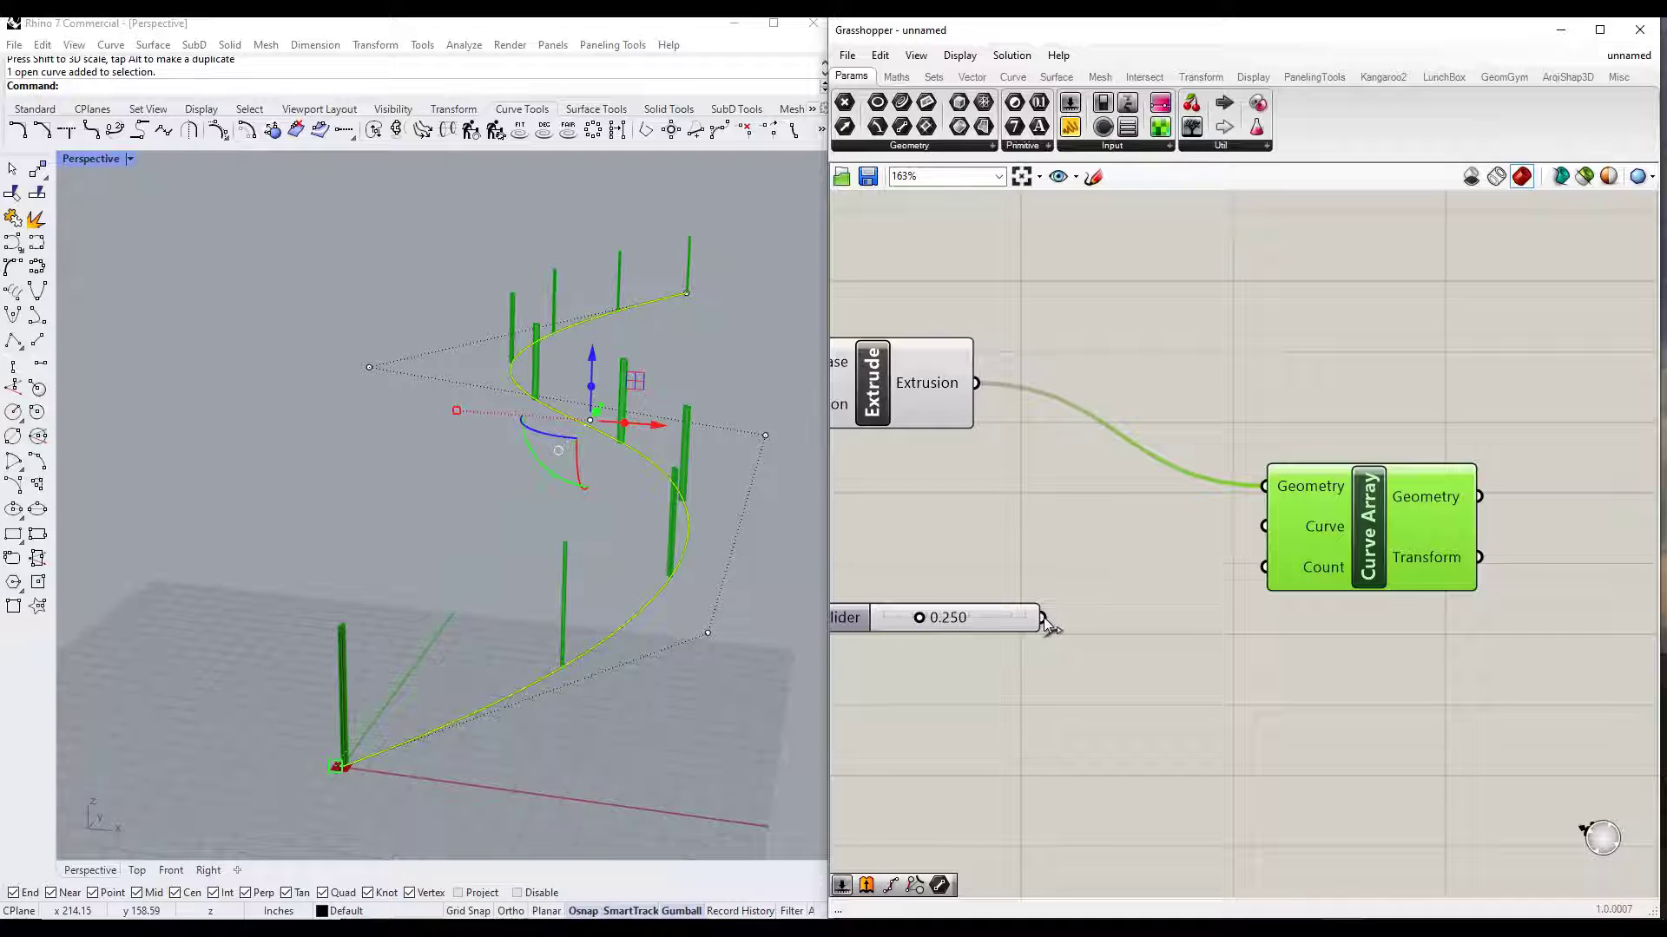
left_click_drag(1043, 618, 1263, 567)
Step: Give the Count slider zero decimal digits and a maximum of 72, and set its value to 72
scroll(1425, 559, "down", 2)
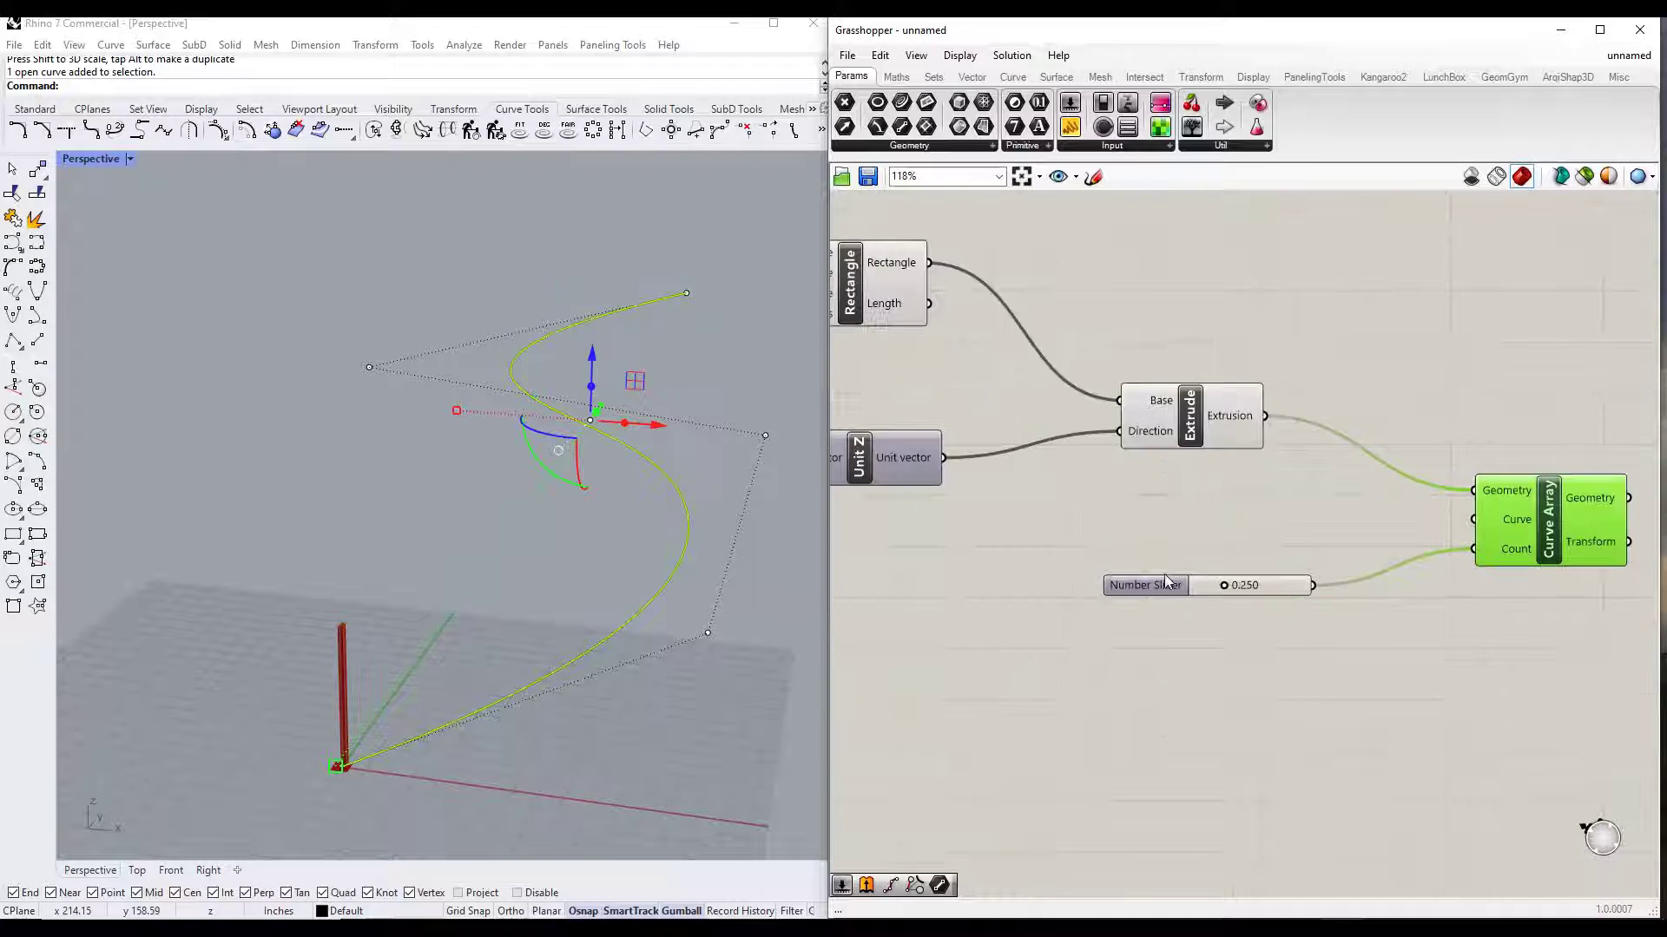
double_click(1167, 582)
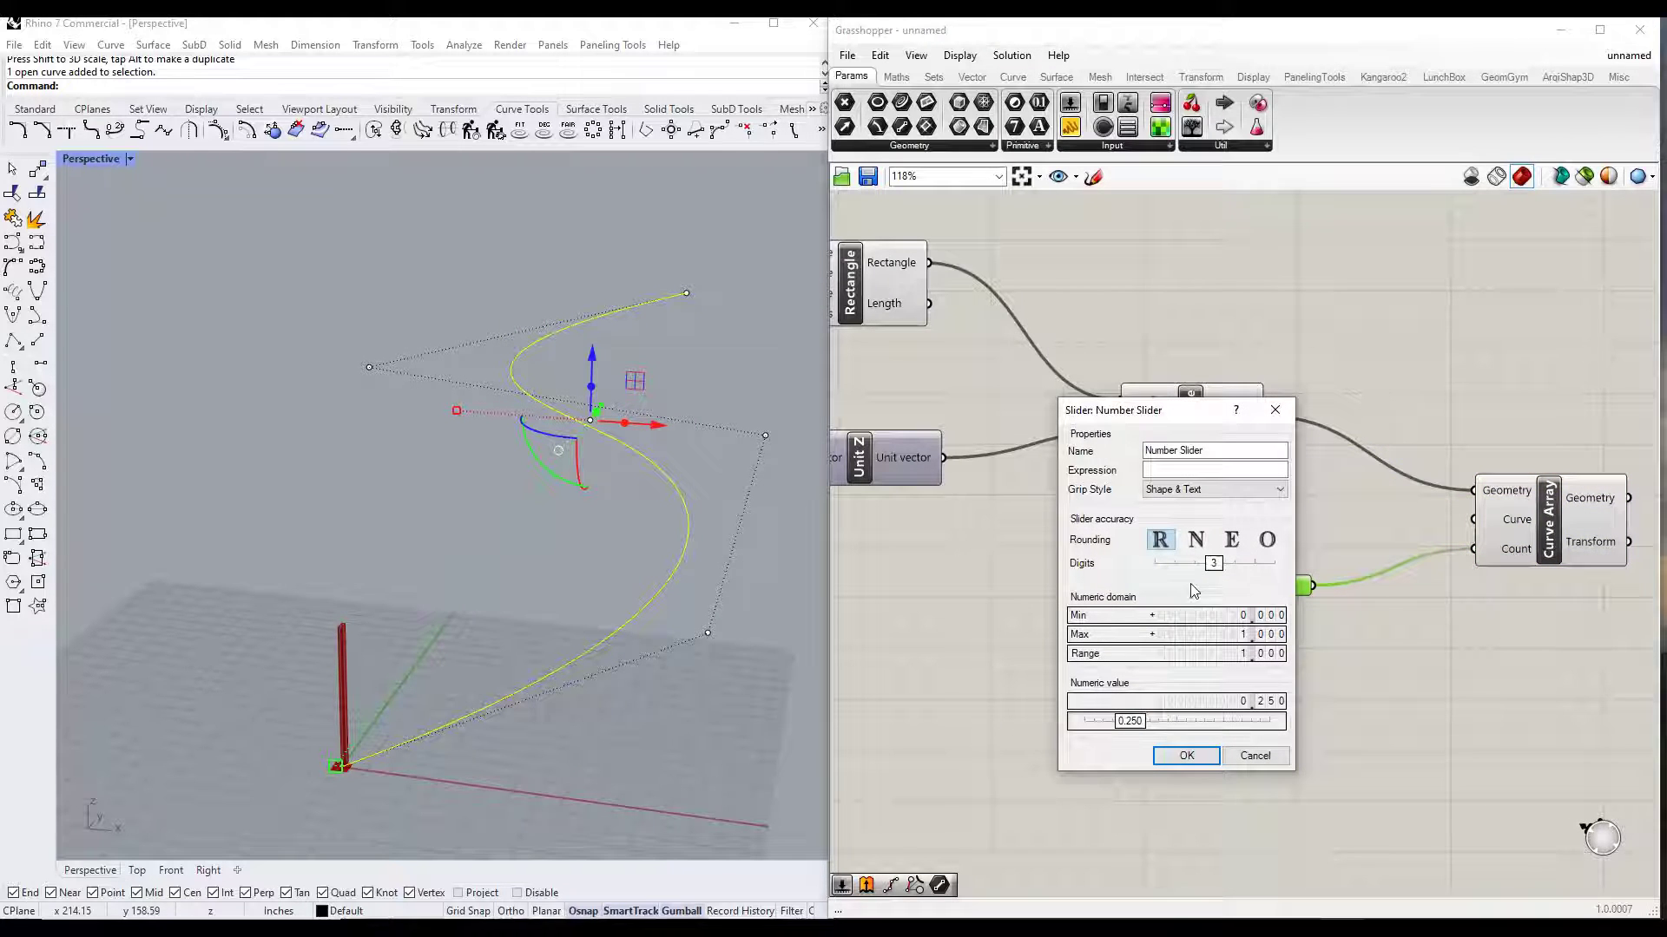
left_click_drag(1213, 563, 1154, 566)
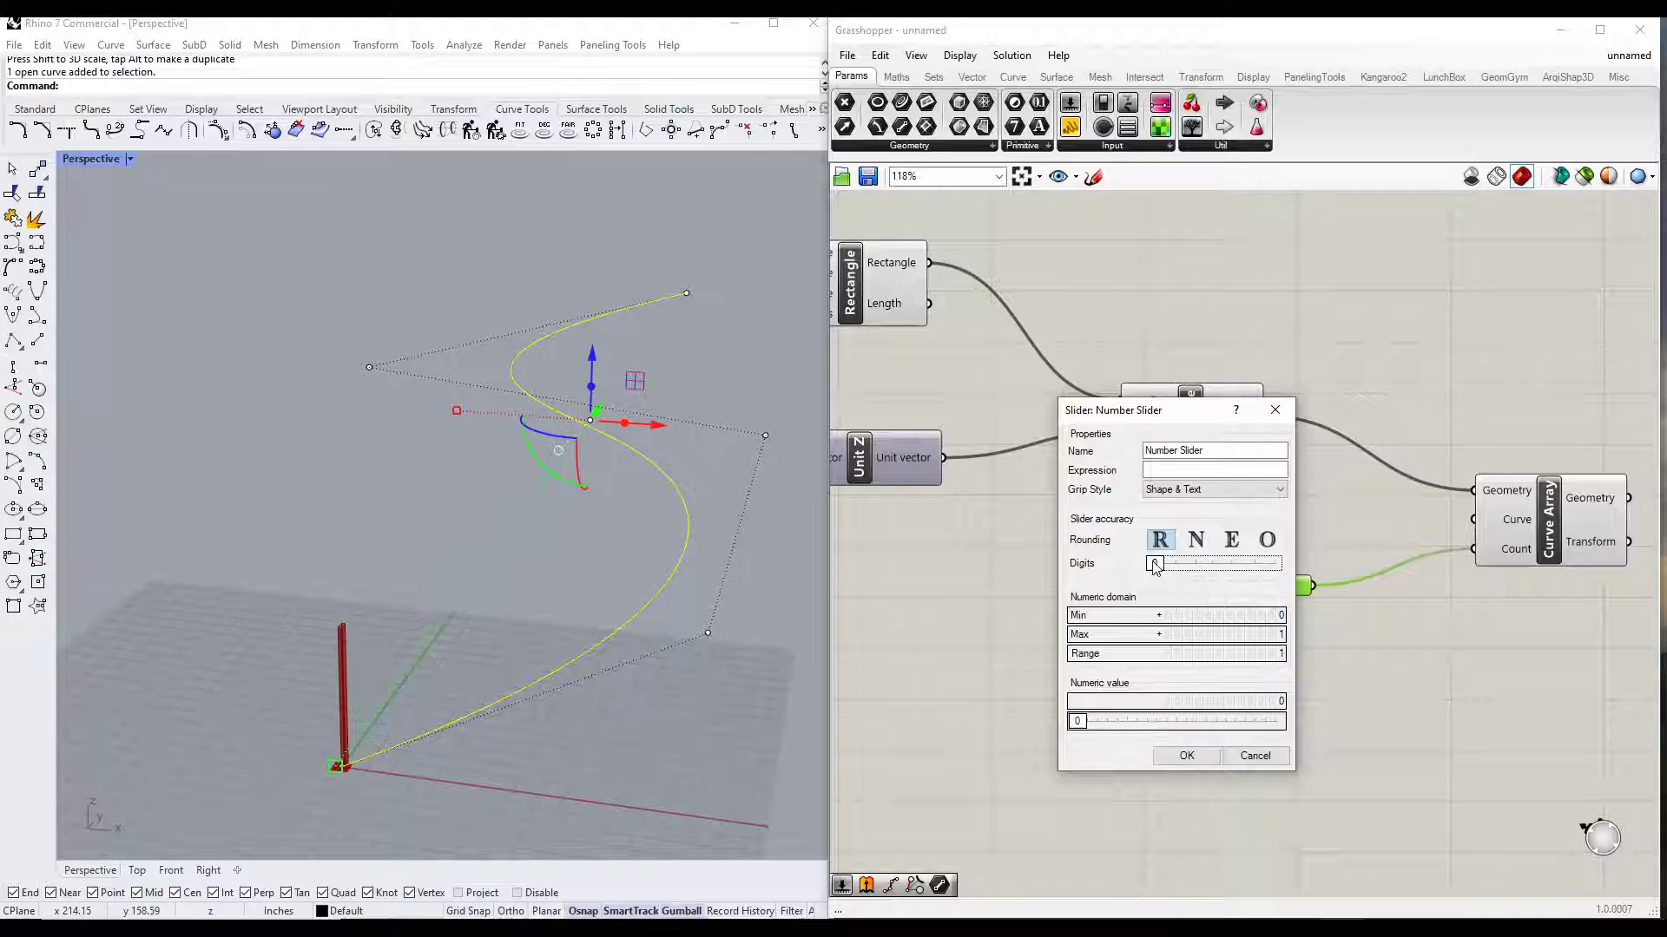
double_click(1119, 635)
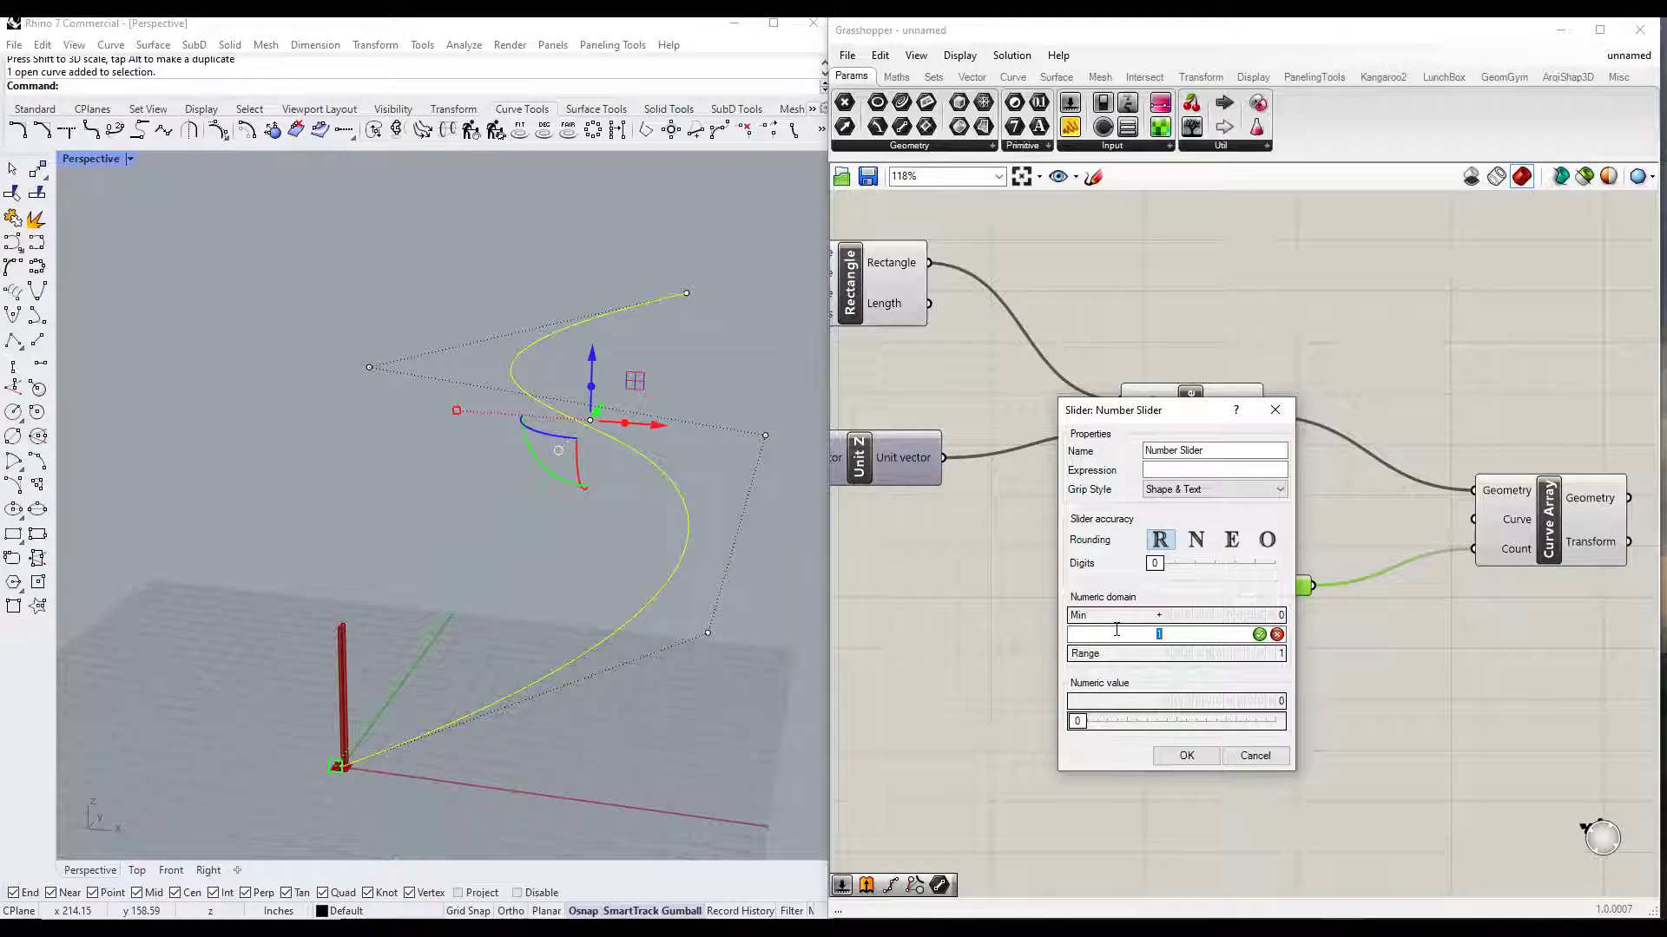
key("Return")
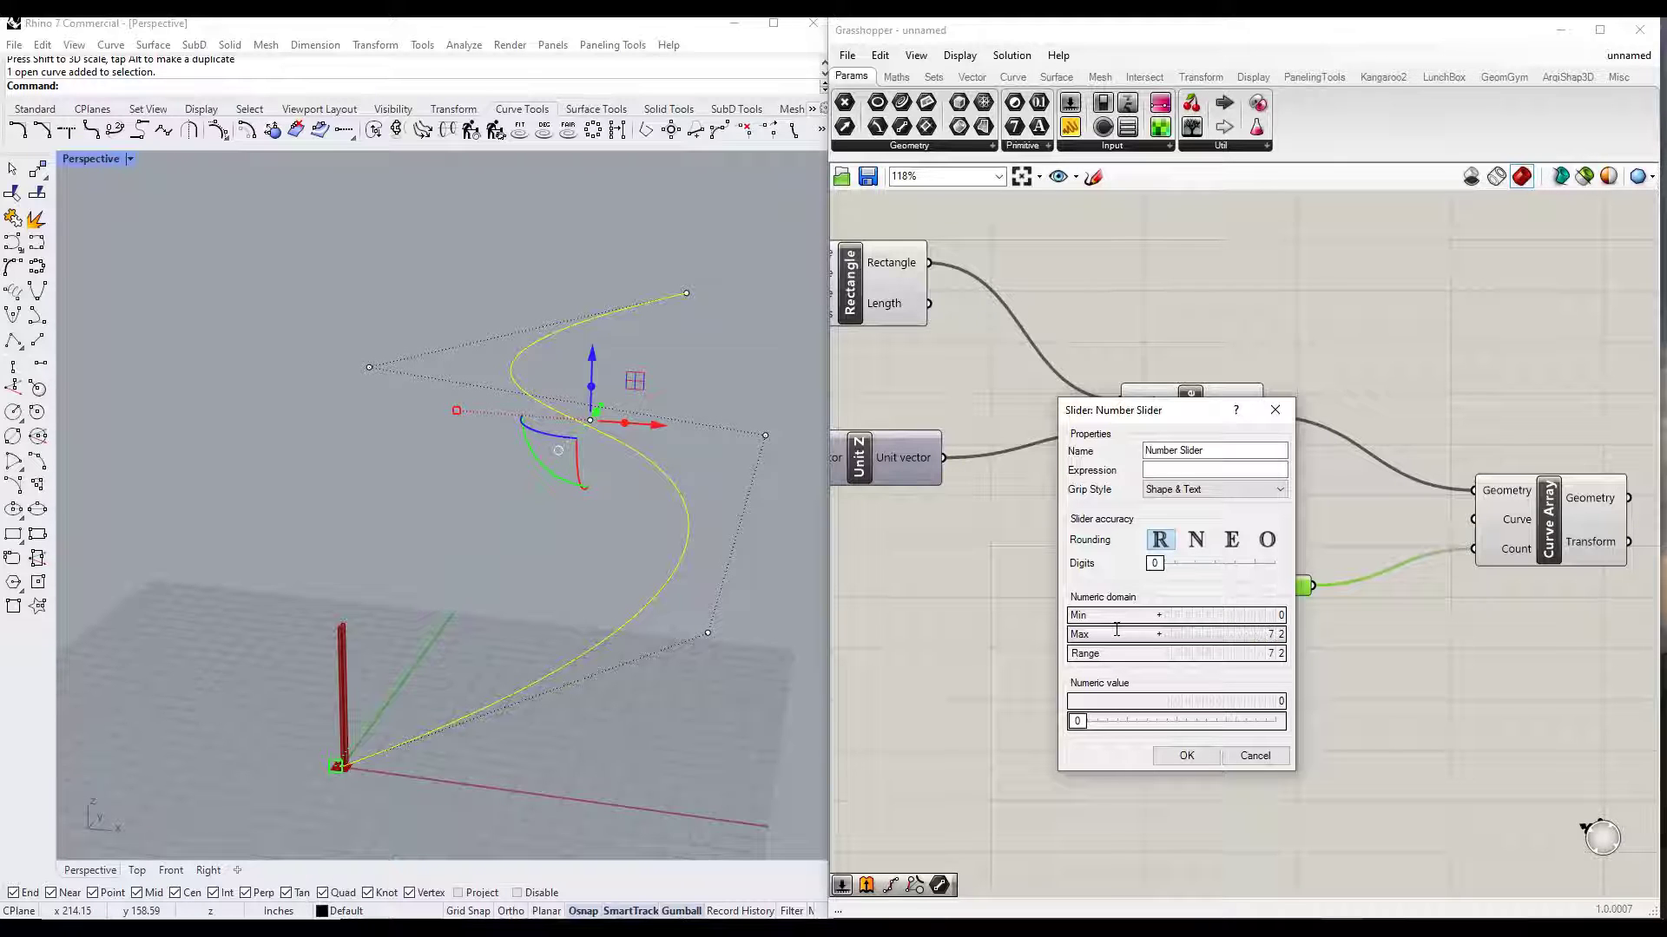
left_click(1172, 760)
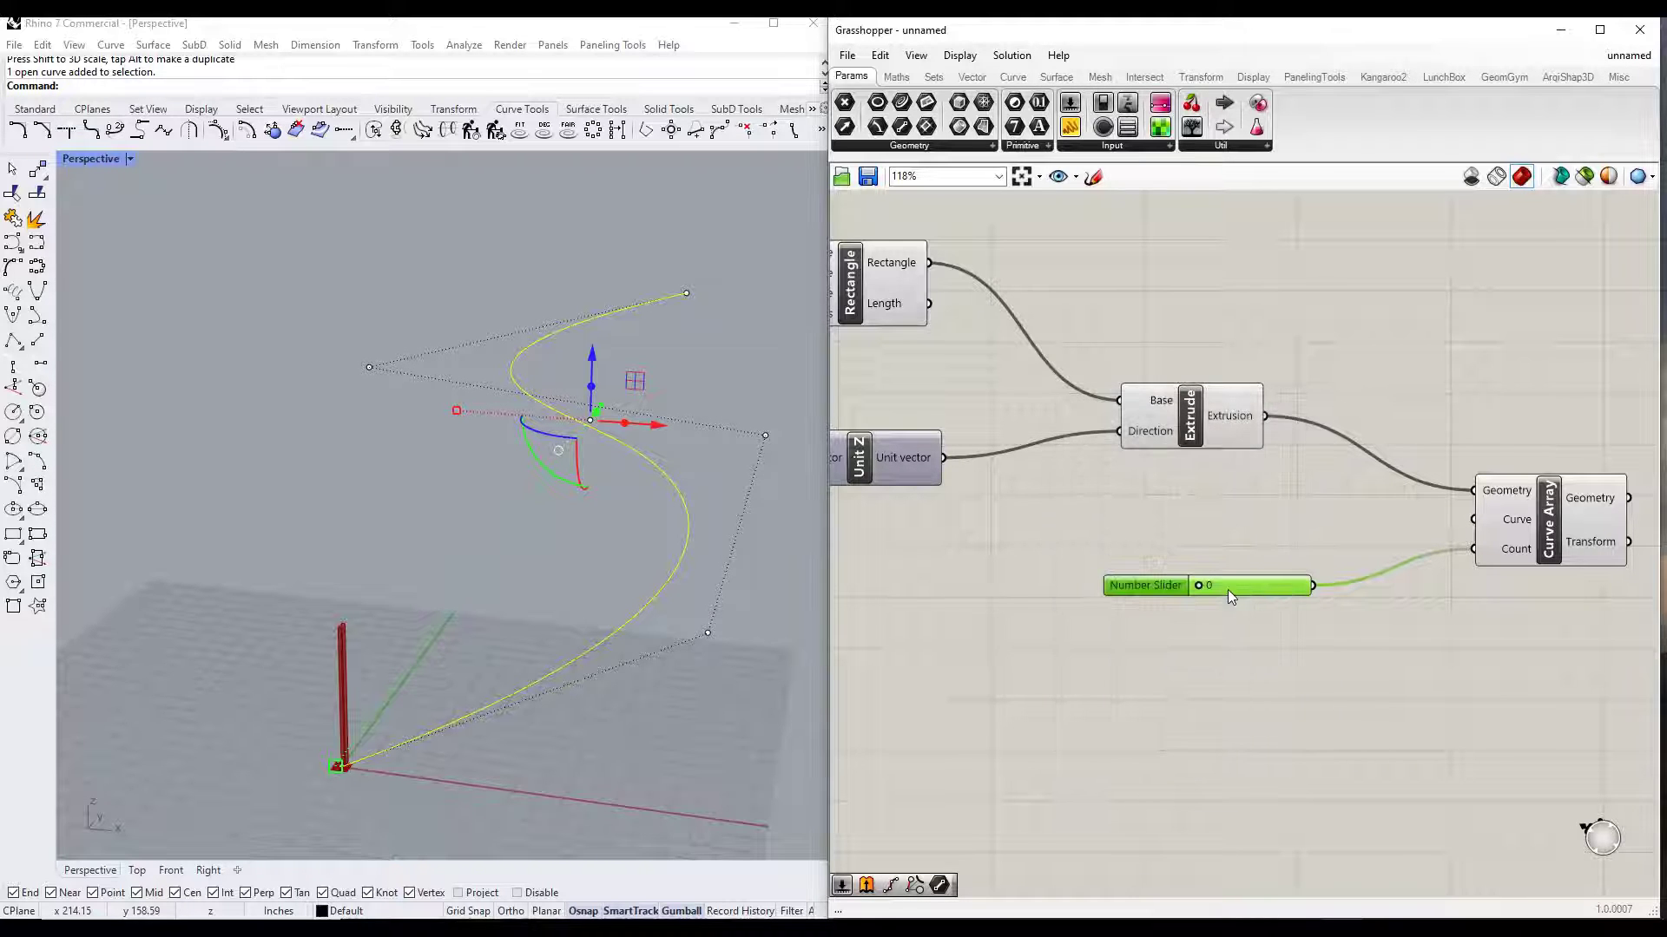
scroll(1639, 538, "up", 3)
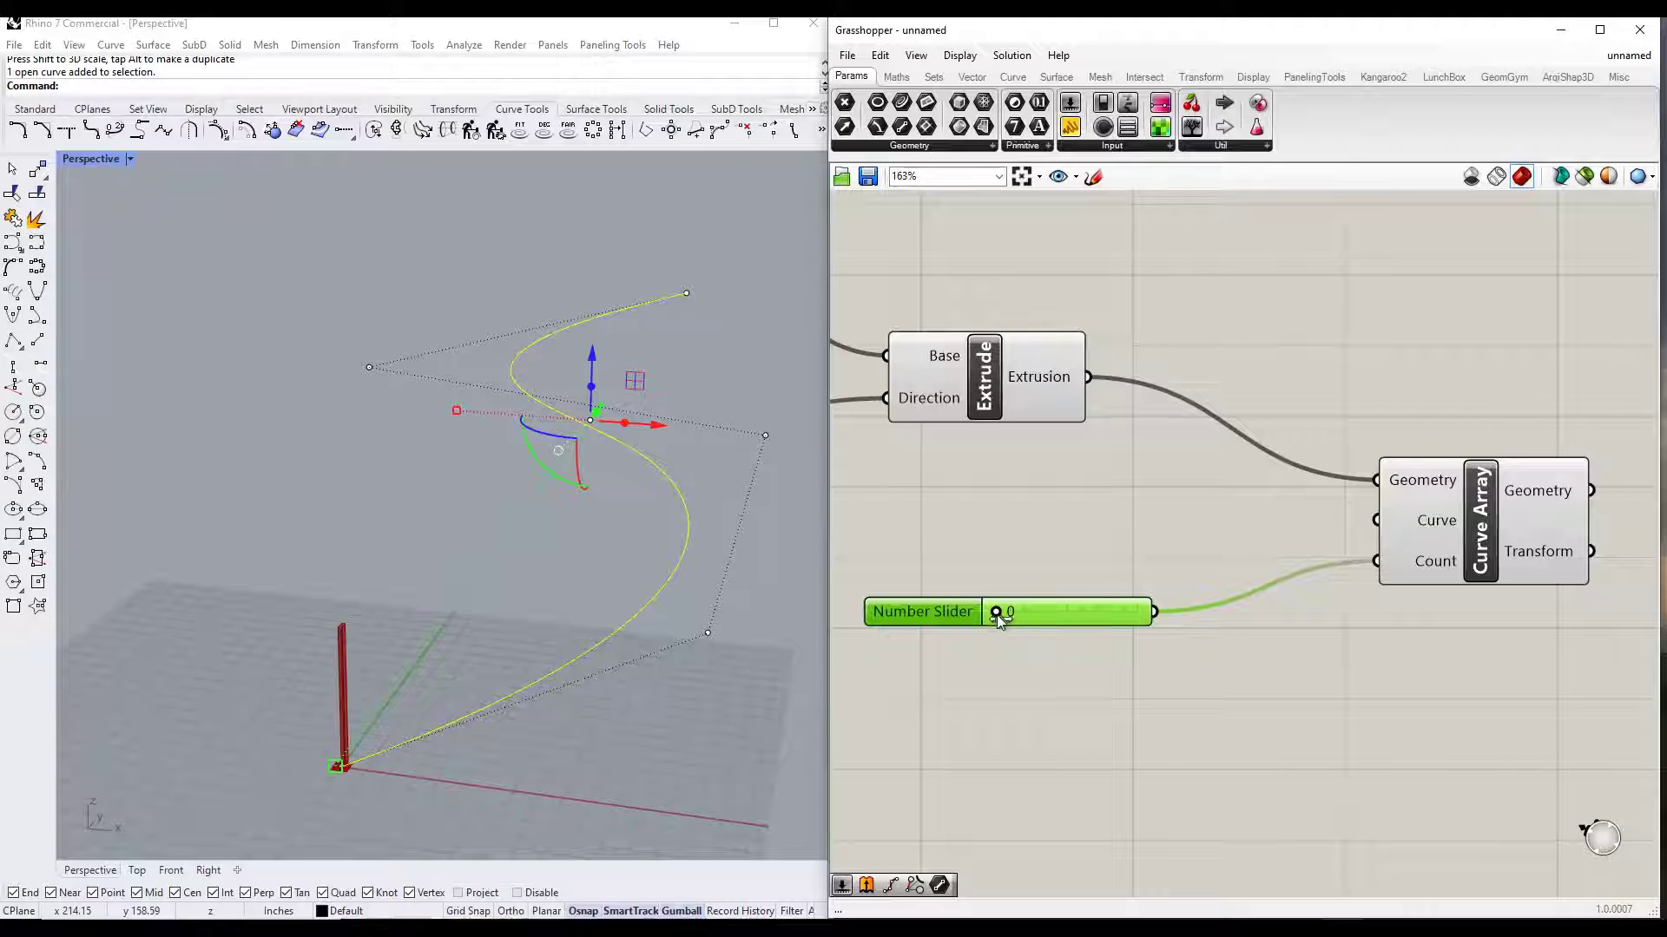
left_click_drag(996, 614, 1163, 618)
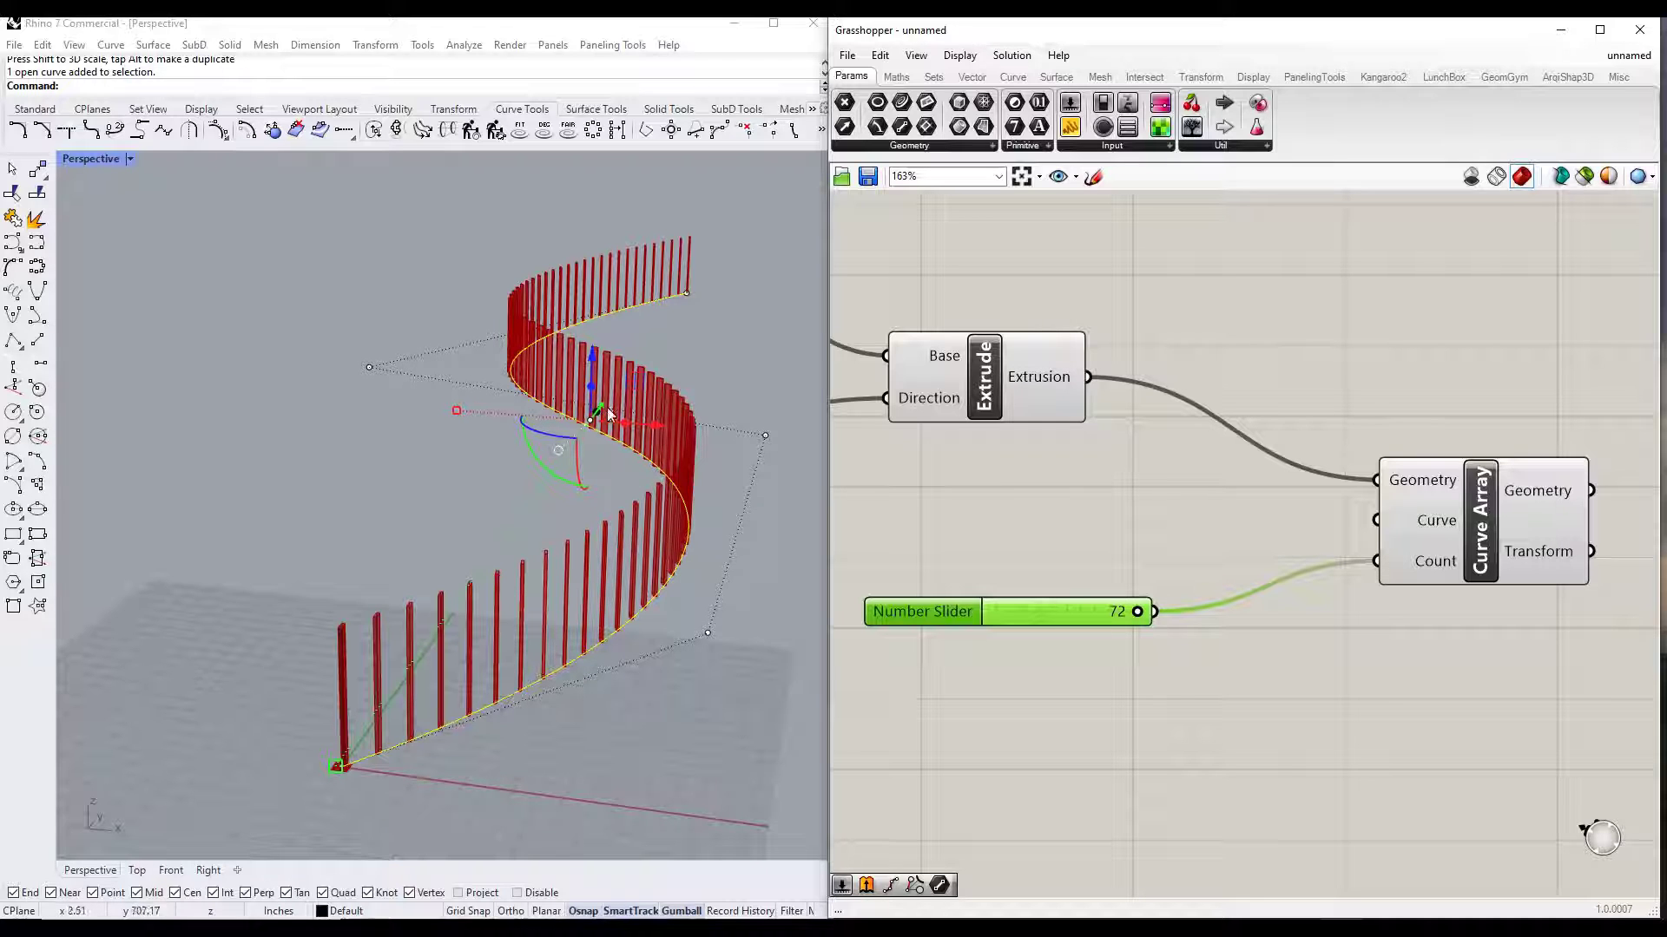
Step: Switch Rhino to the Top view and move the control point nearest the curve's start inward and back outward to reshape the first bend
left_click(544, 24)
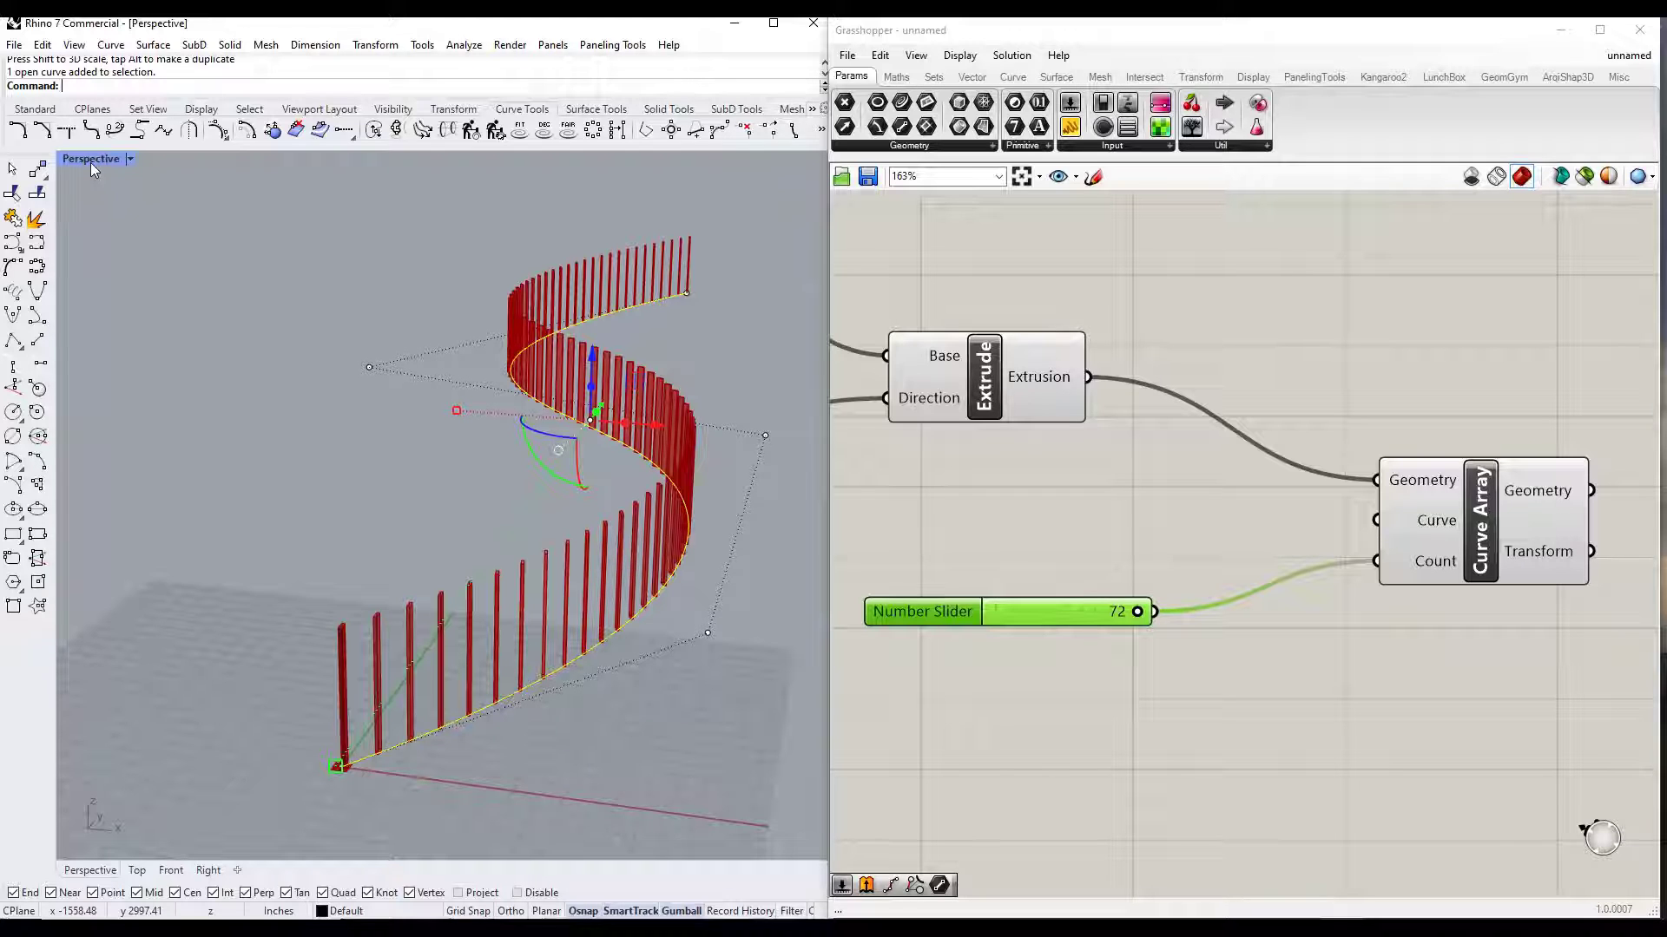
left_click(138, 870)
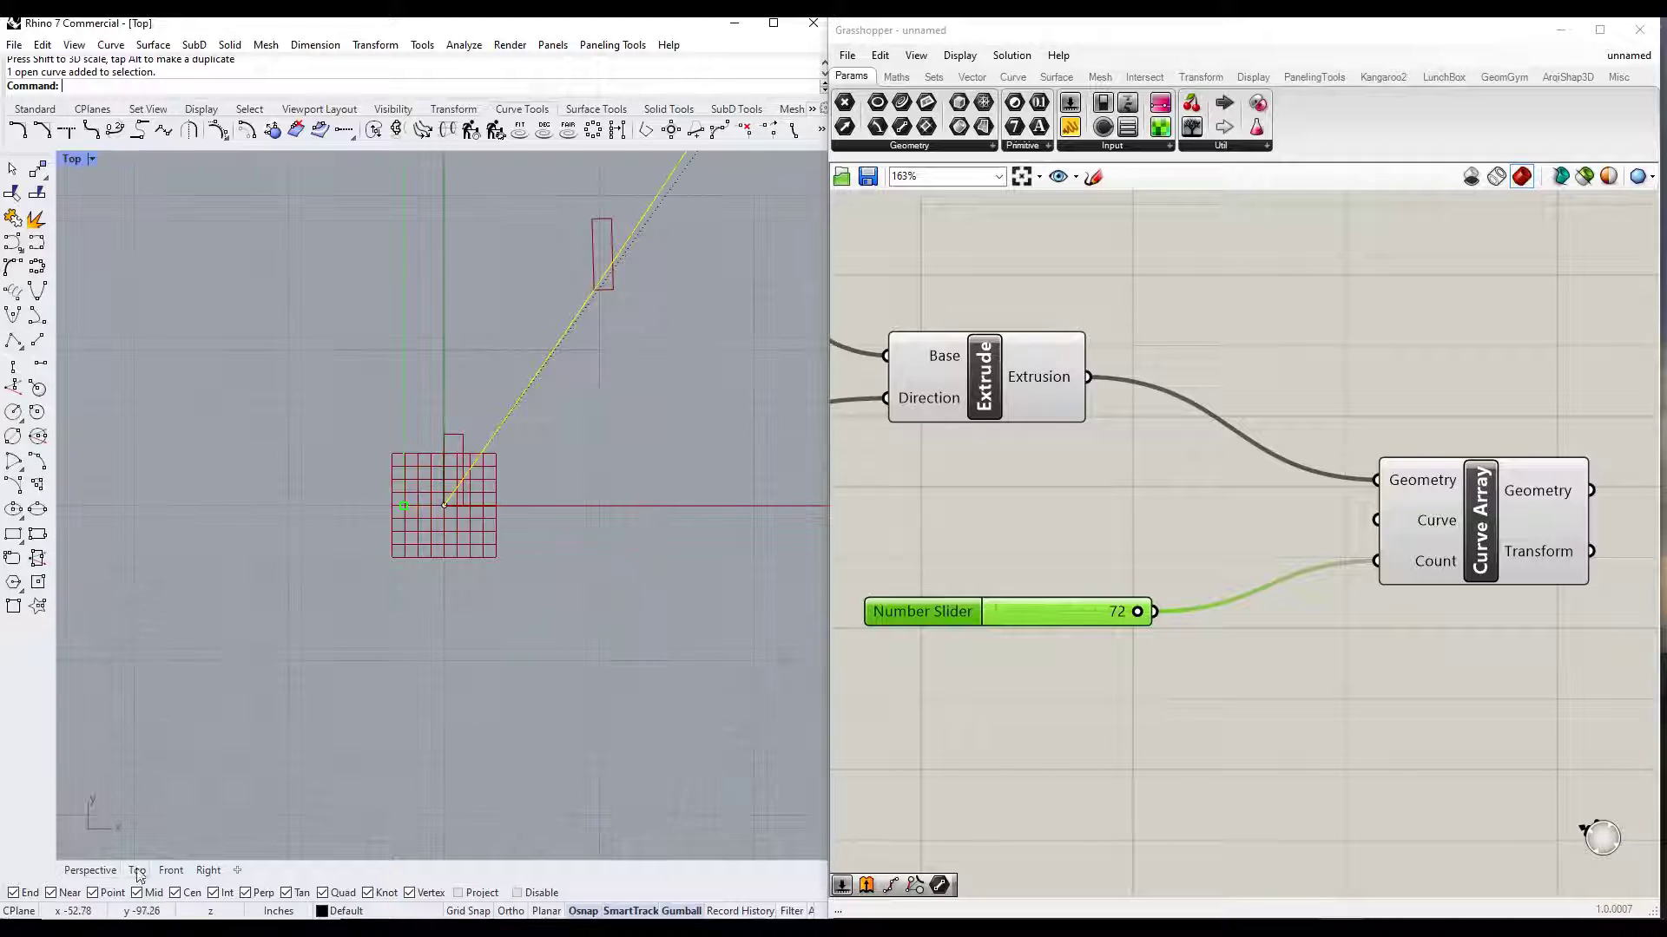
scroll(373, 601, "down", 20)
scroll(512, 309, "up", 12)
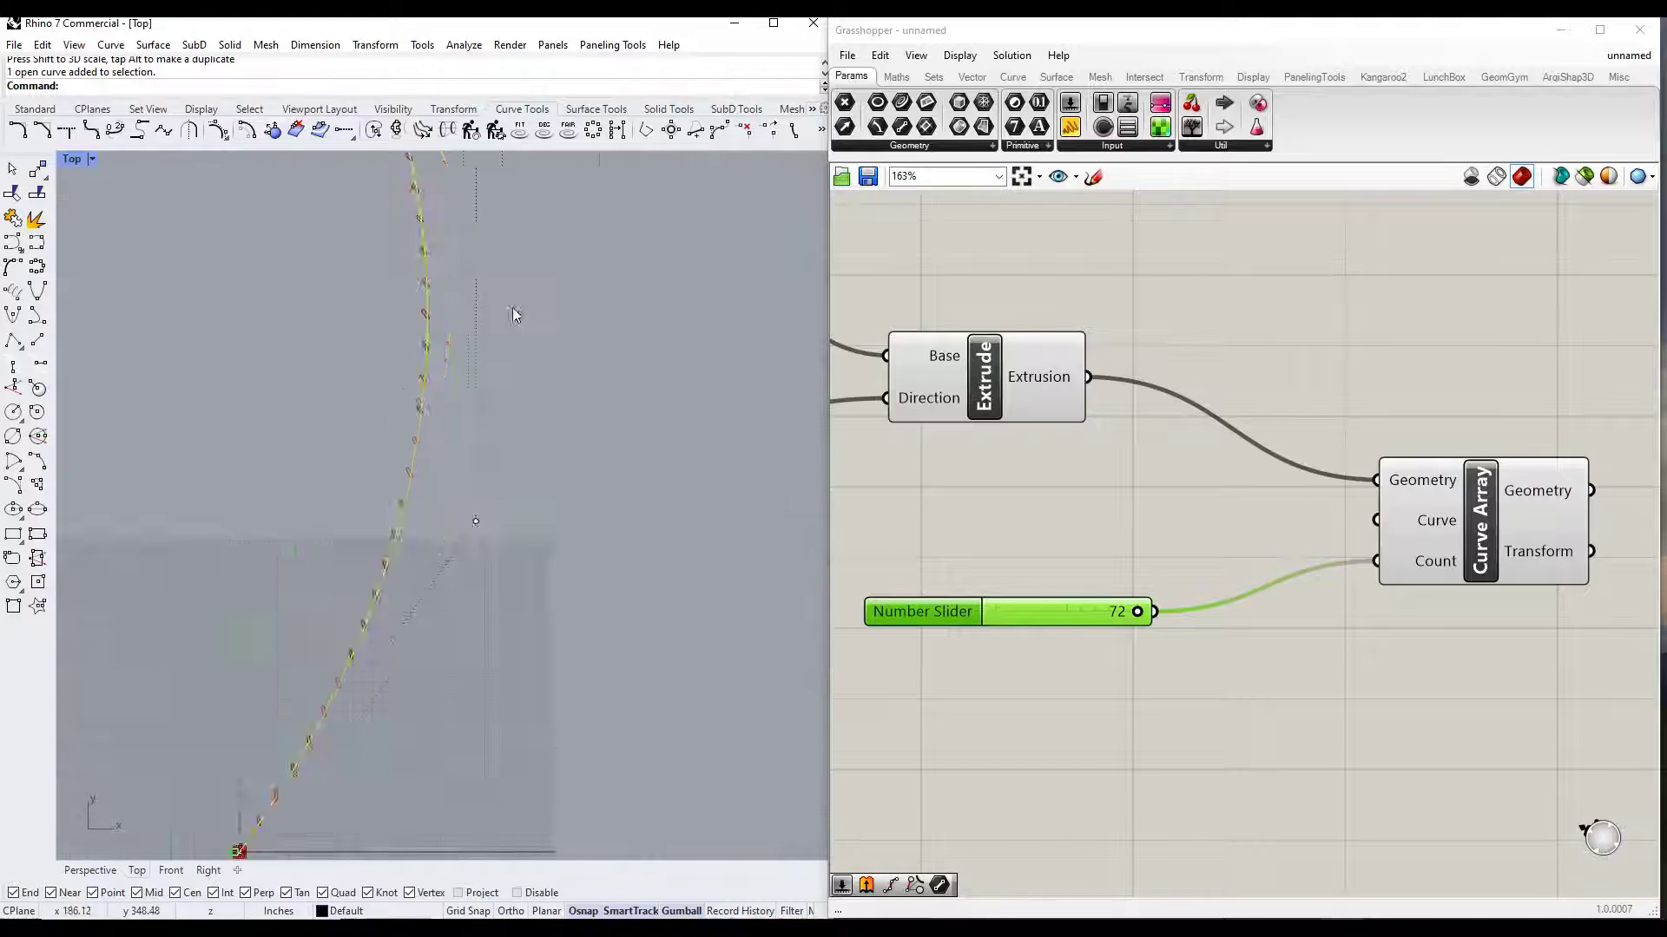
scroll(434, 396, "down", 5)
scroll(483, 490, "up", 5)
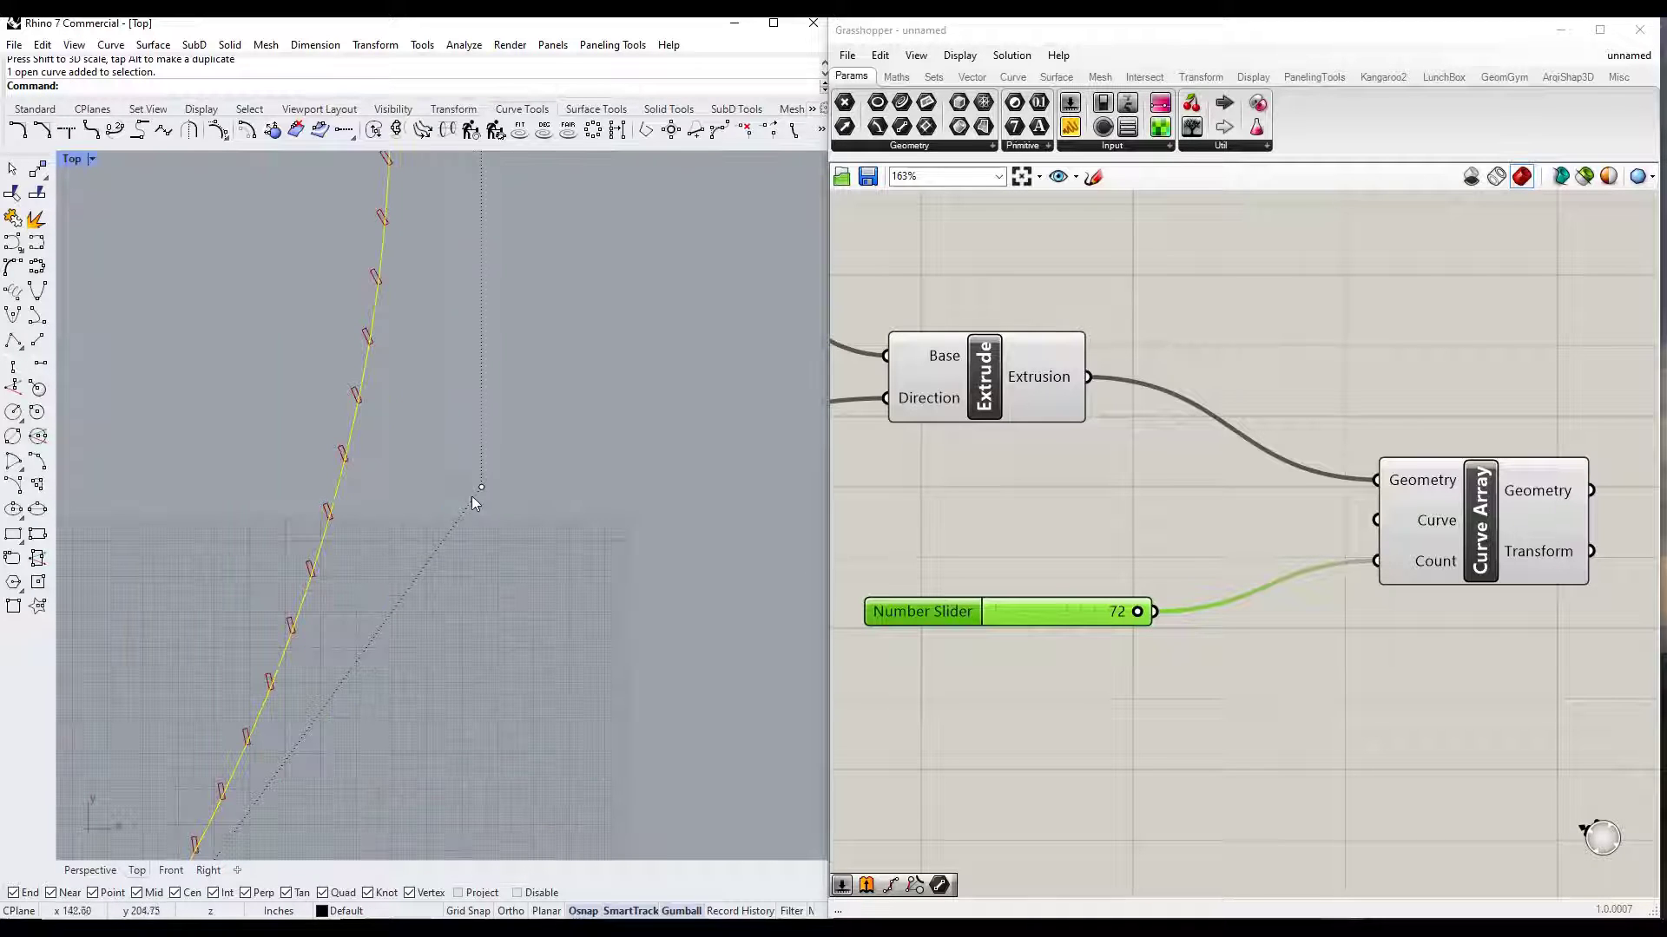
left_click(482, 487)
left_click_drag(528, 448, 351, 380)
scroll(238, 384, "up", 8)
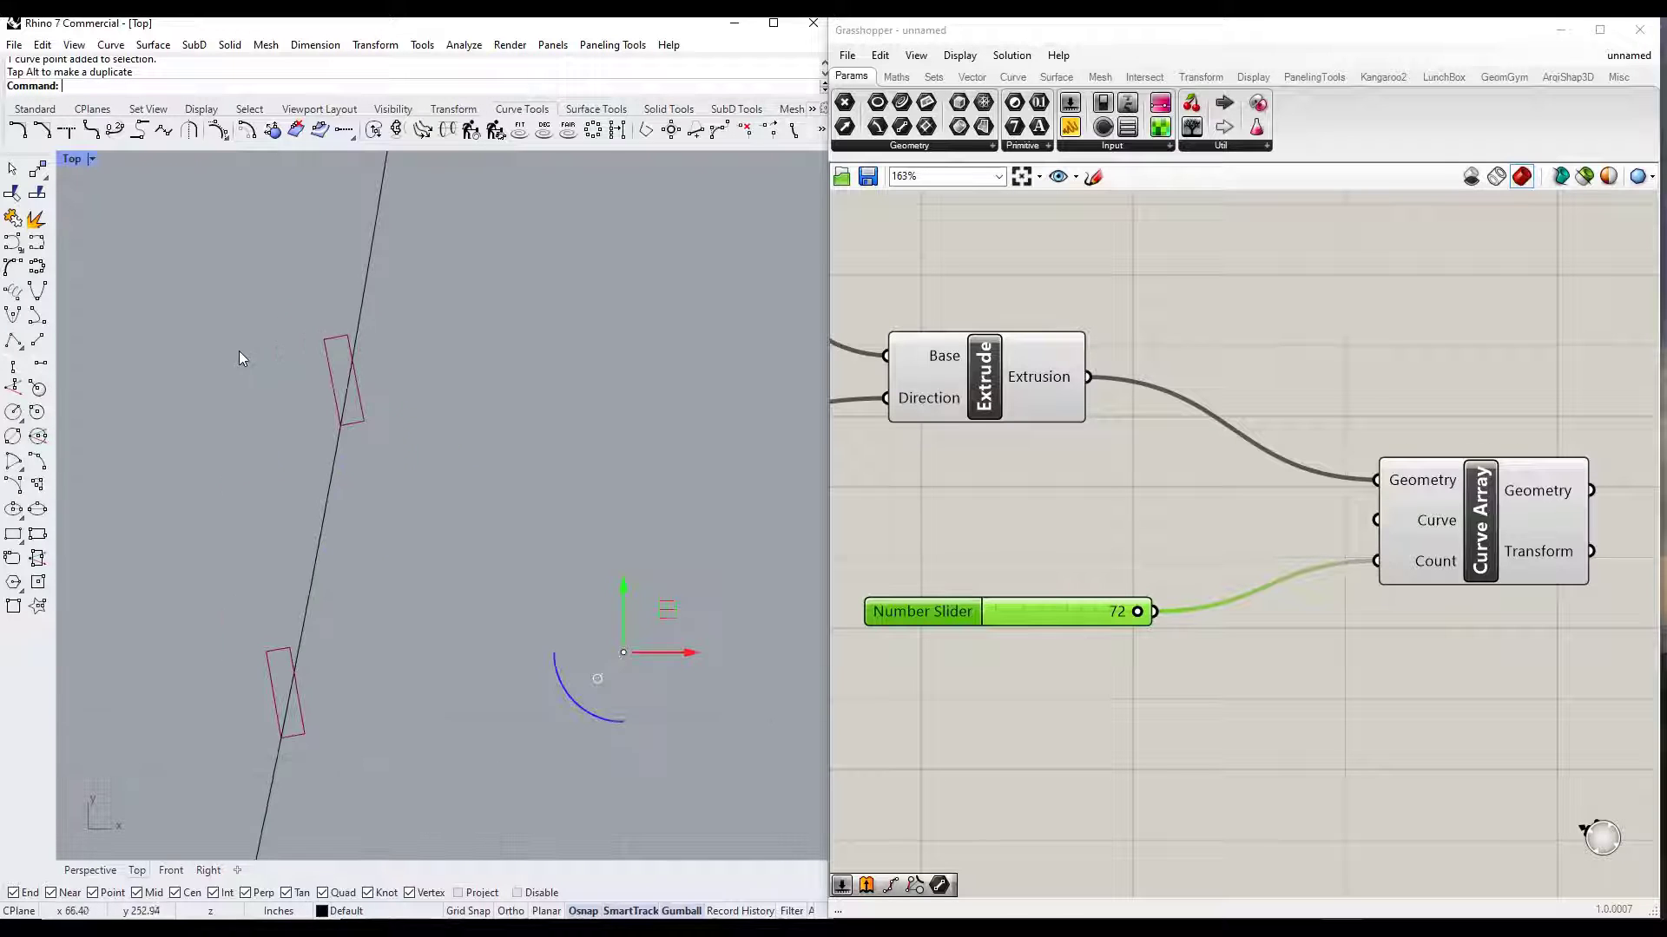
scroll(238, 350, "down", 4)
left_click_drag(478, 454, 719, 478)
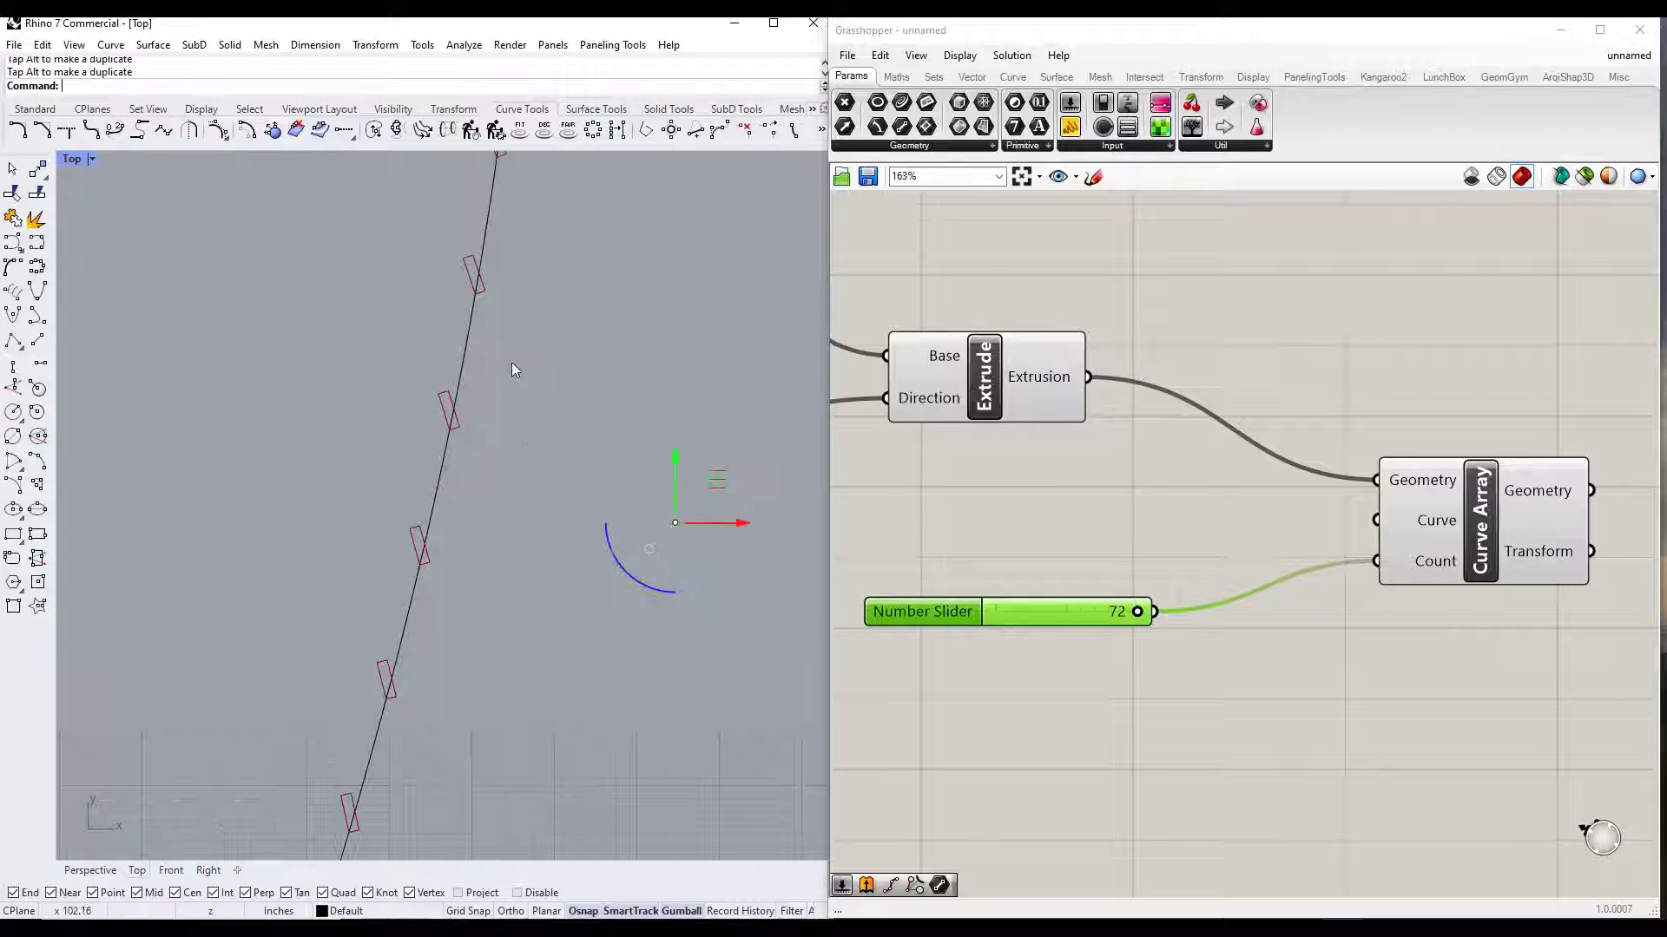
scroll(539, 499, "down", 9)
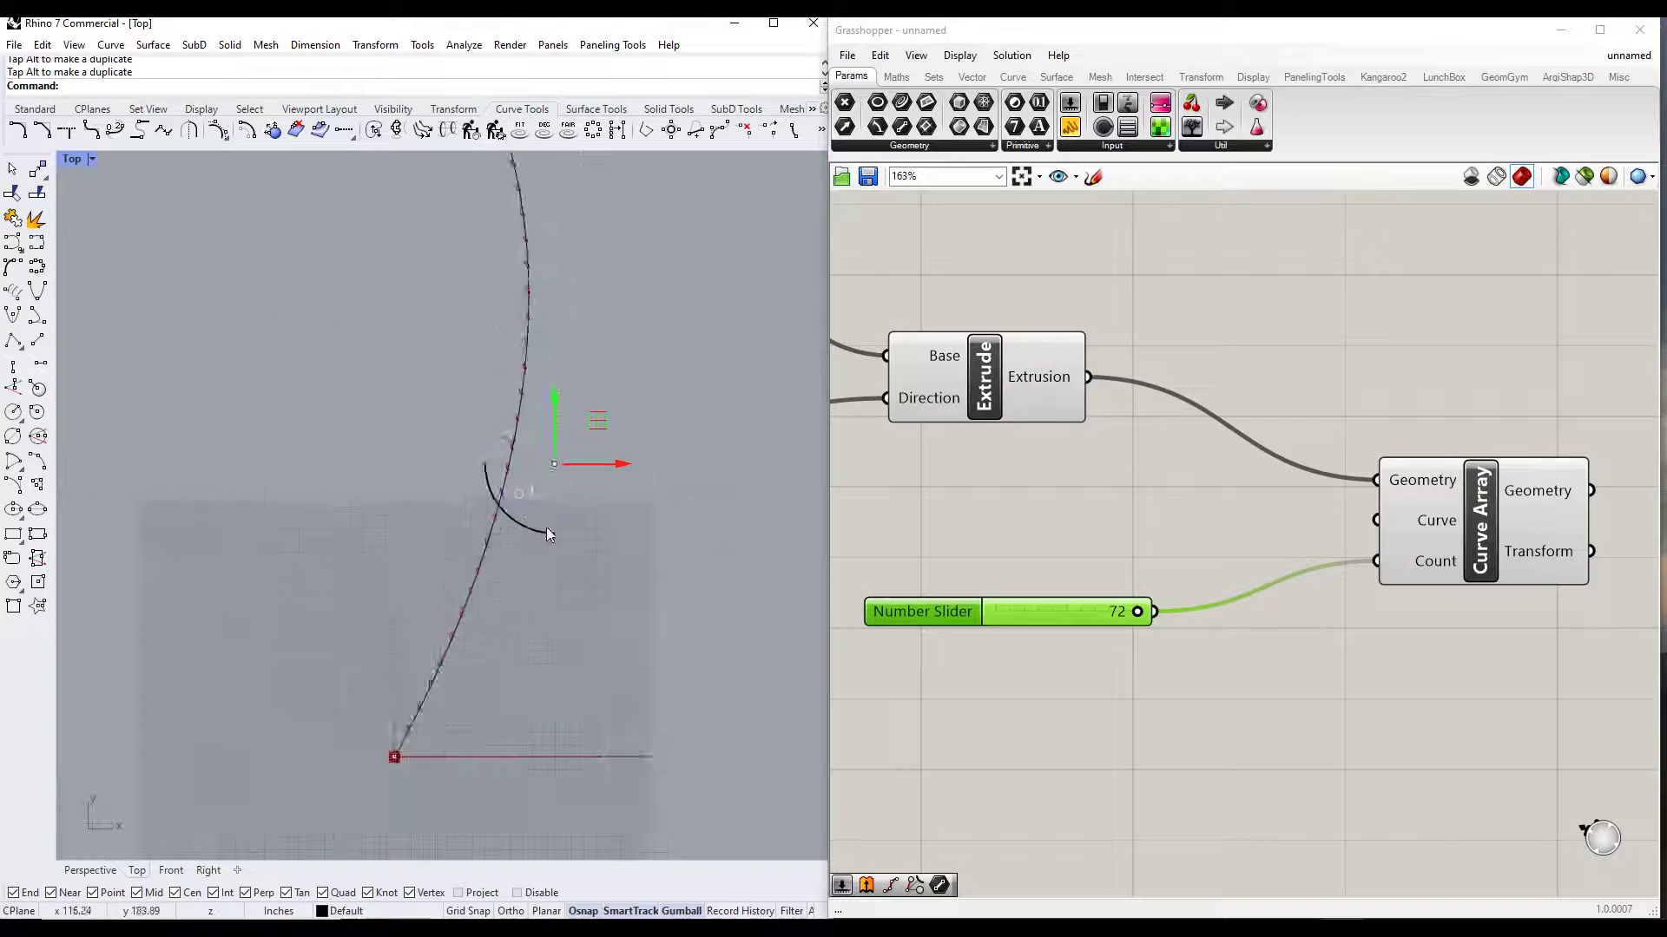
Step: Return to the Perspective view and reposition the same control point with the Gumball, undoing one of the moves
left_click(90, 870)
right_click_drag(478, 612, 531, 665)
scroll(592, 603, "up", 6)
scroll(570, 621, "down", 5)
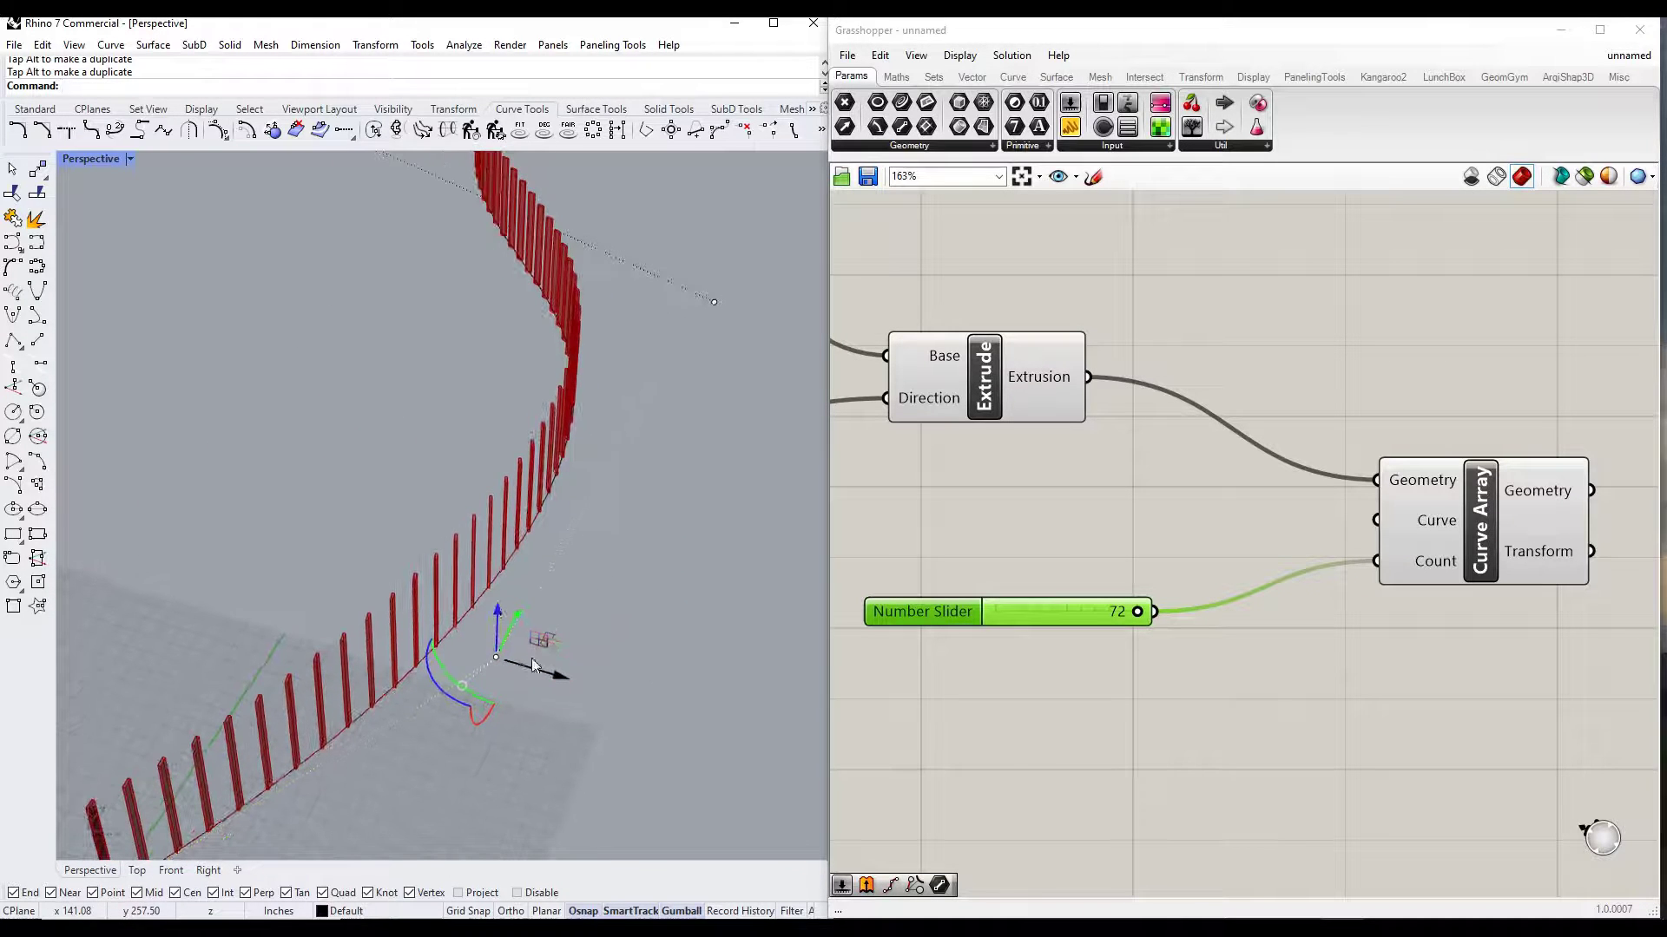
left_click_drag(559, 643, 742, 679)
key("ctrl+z")
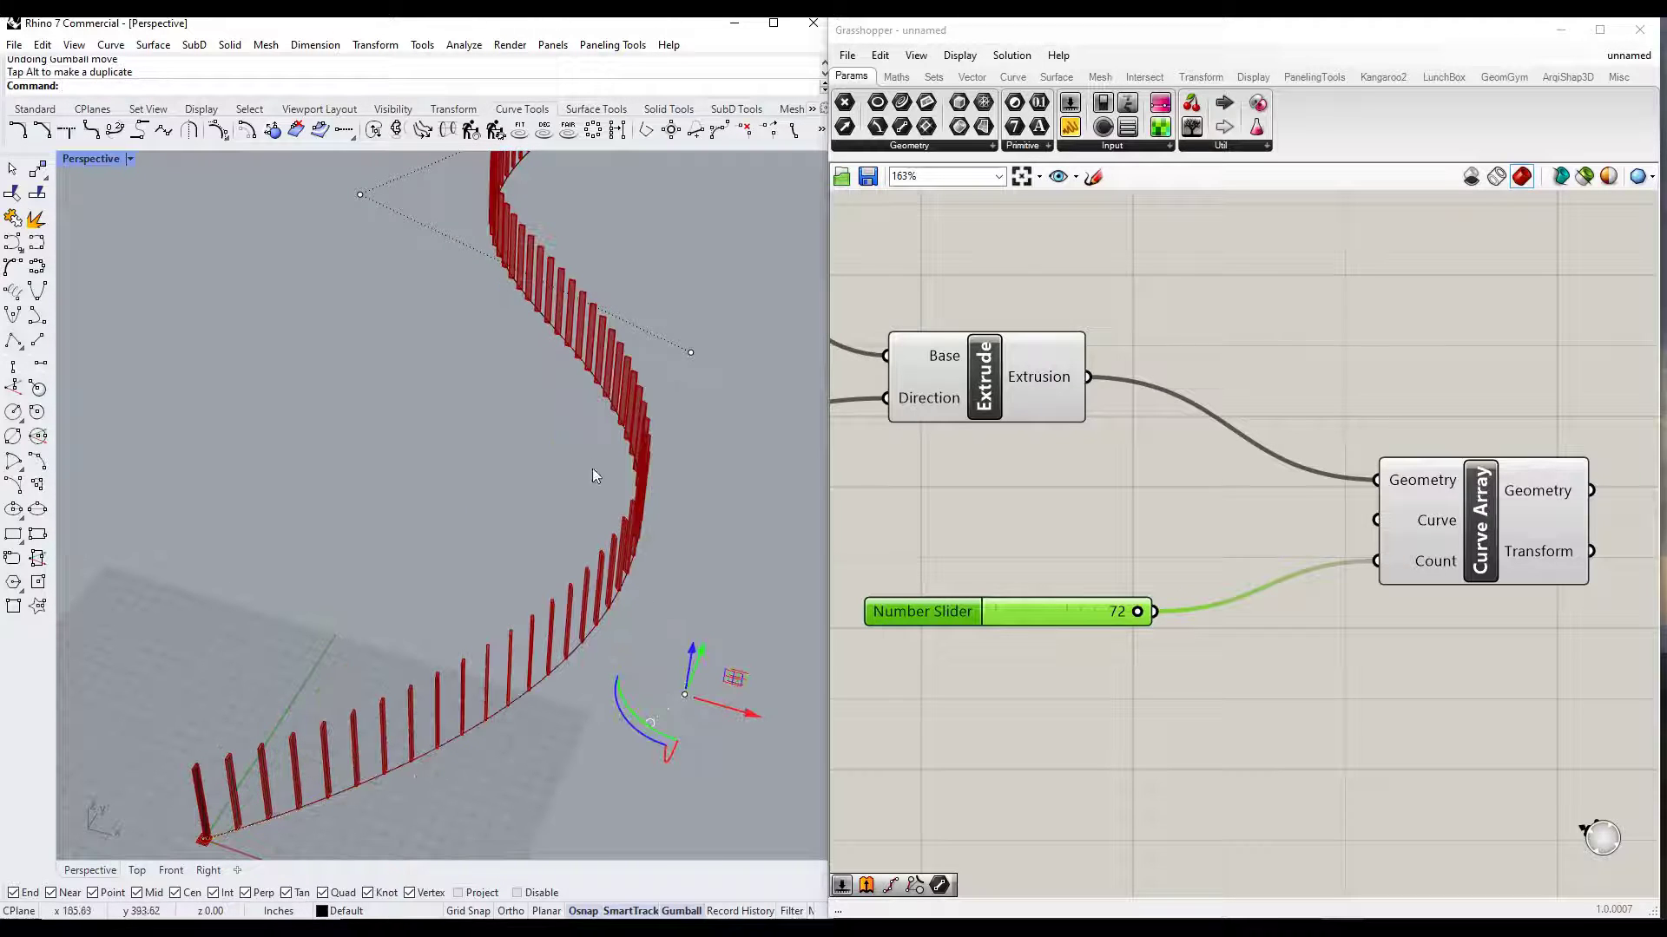
scroll(592, 446, "down", 5)
scroll(571, 474, "up", 5)
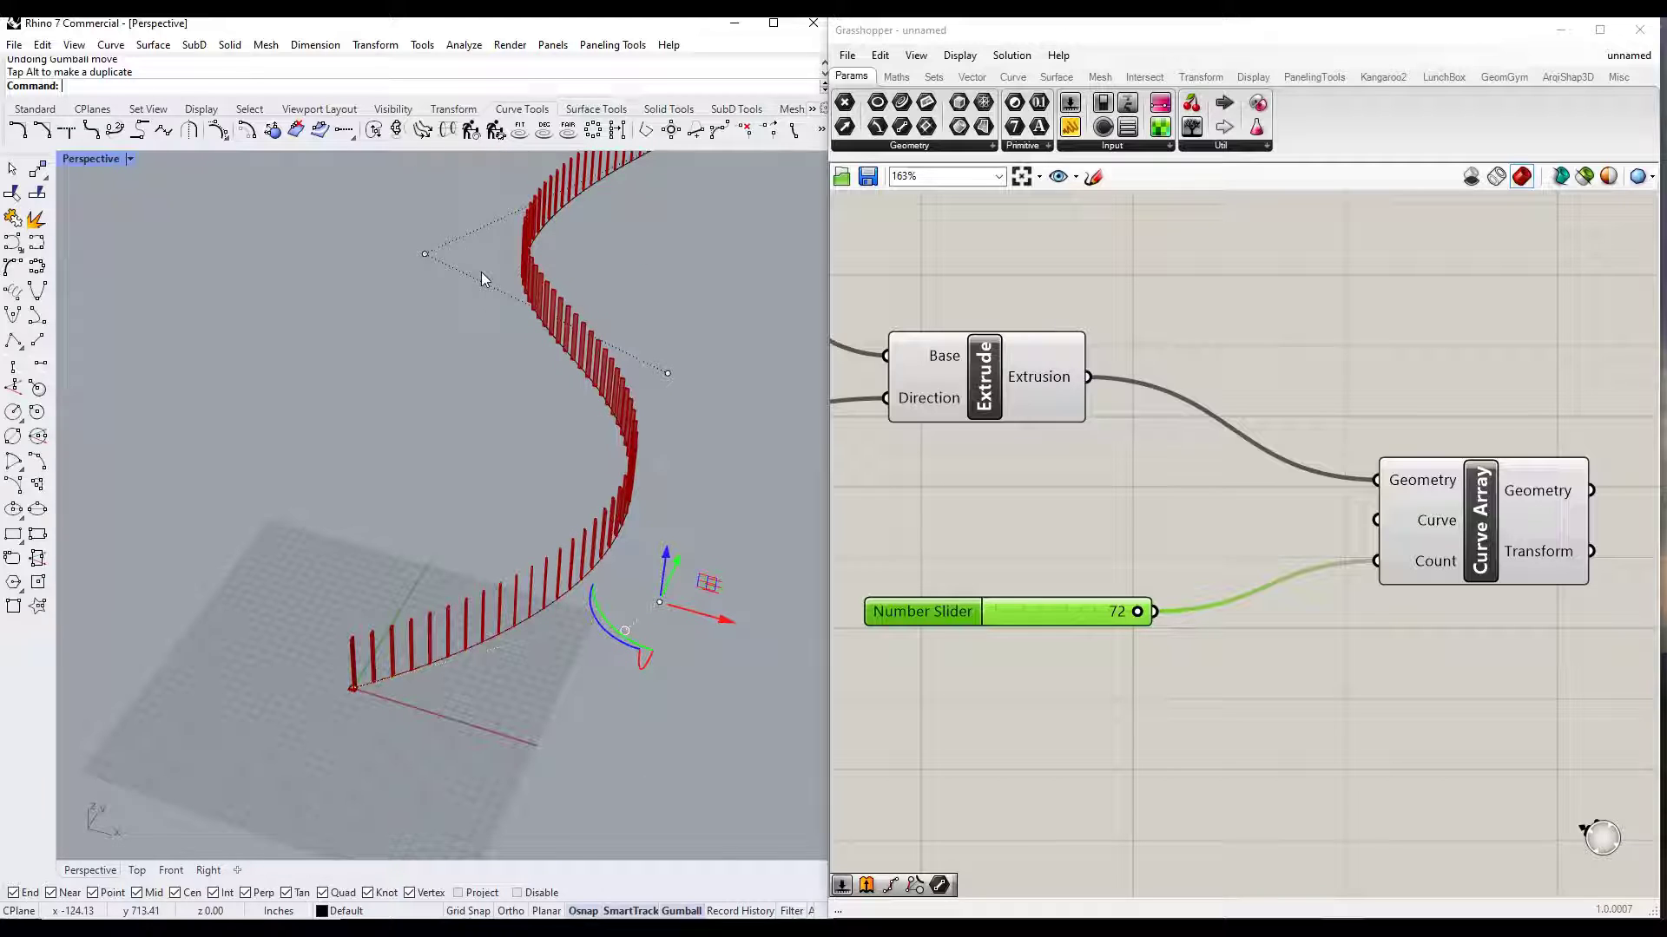
Step: Move the curve's two middle control points outward on opposite sides with the Gumball to widen the bends
left_click(424, 254)
left_click_drag(485, 245, 408, 219)
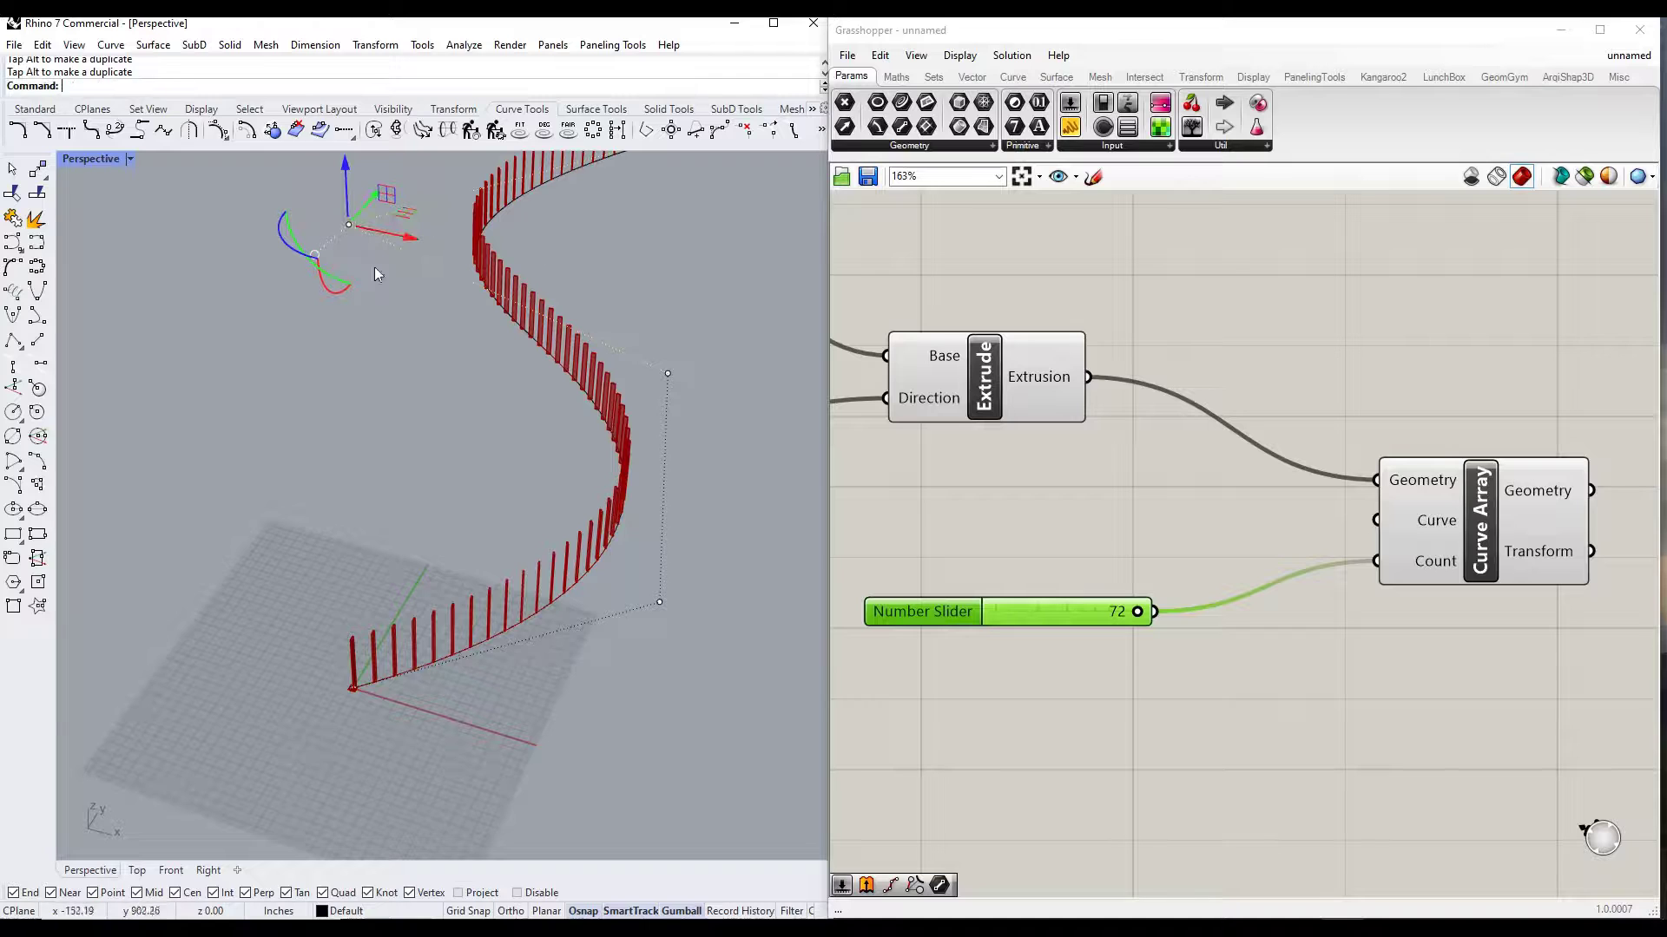
left_click(668, 373)
left_click_drag(715, 361, 768, 328)
Step: Examine how the posts at the start of the curve are oriented relative to the curve's direction
scroll(506, 640, "down", 5)
scroll(621, 530, "up", 10)
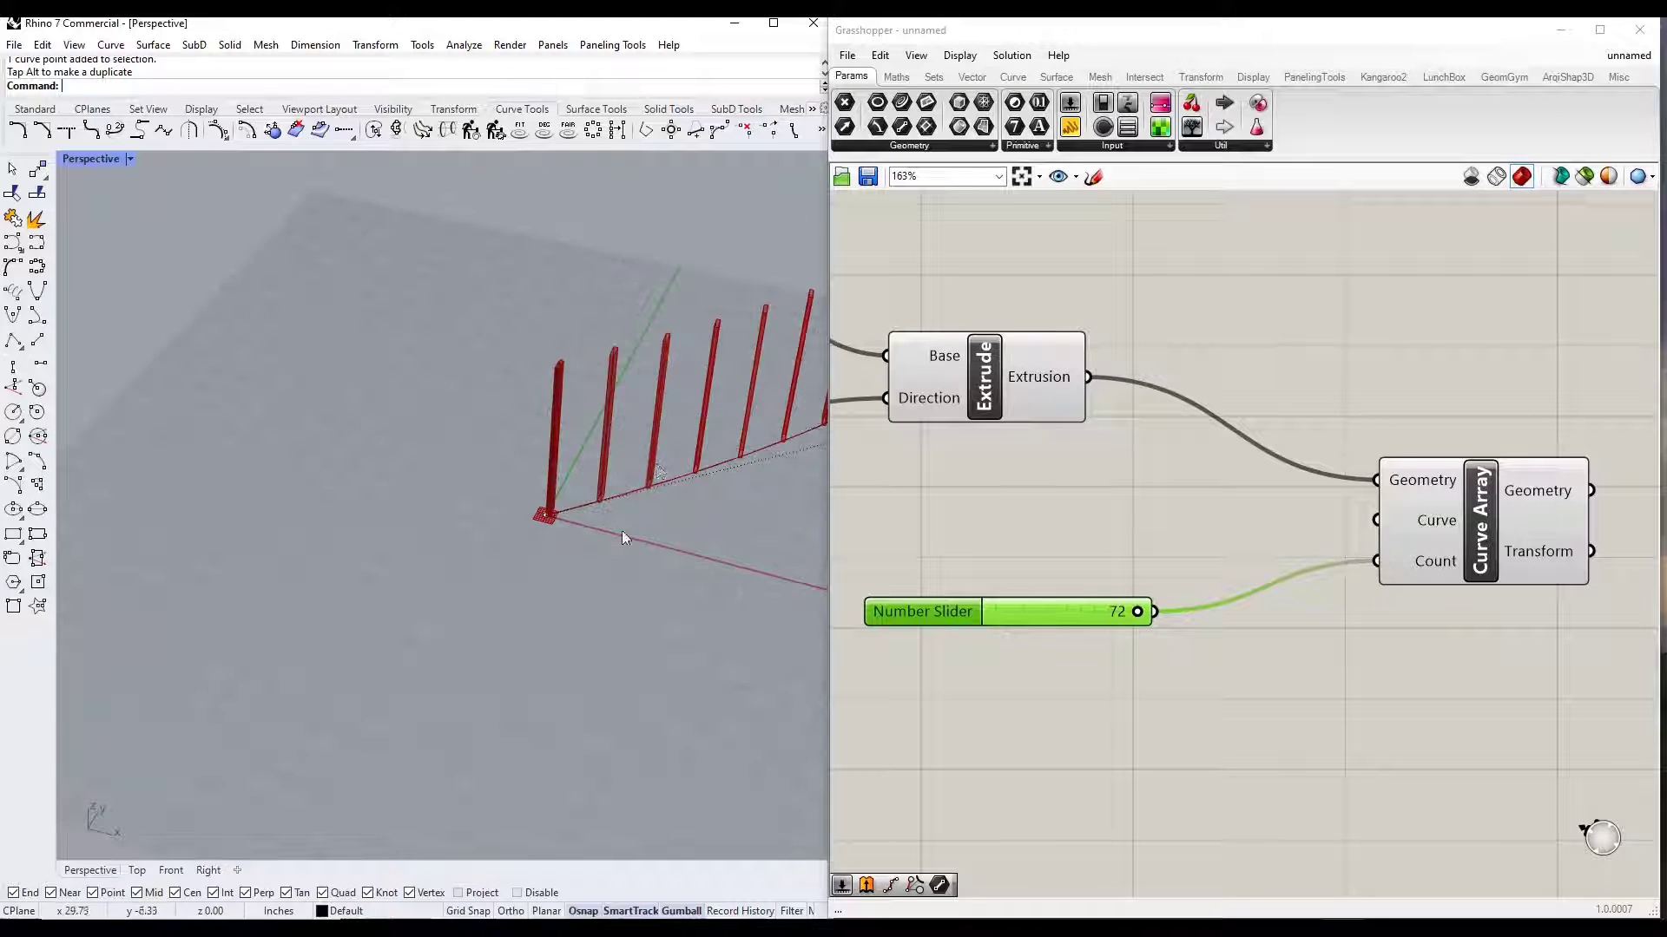
scroll(355, 669, "up", 4)
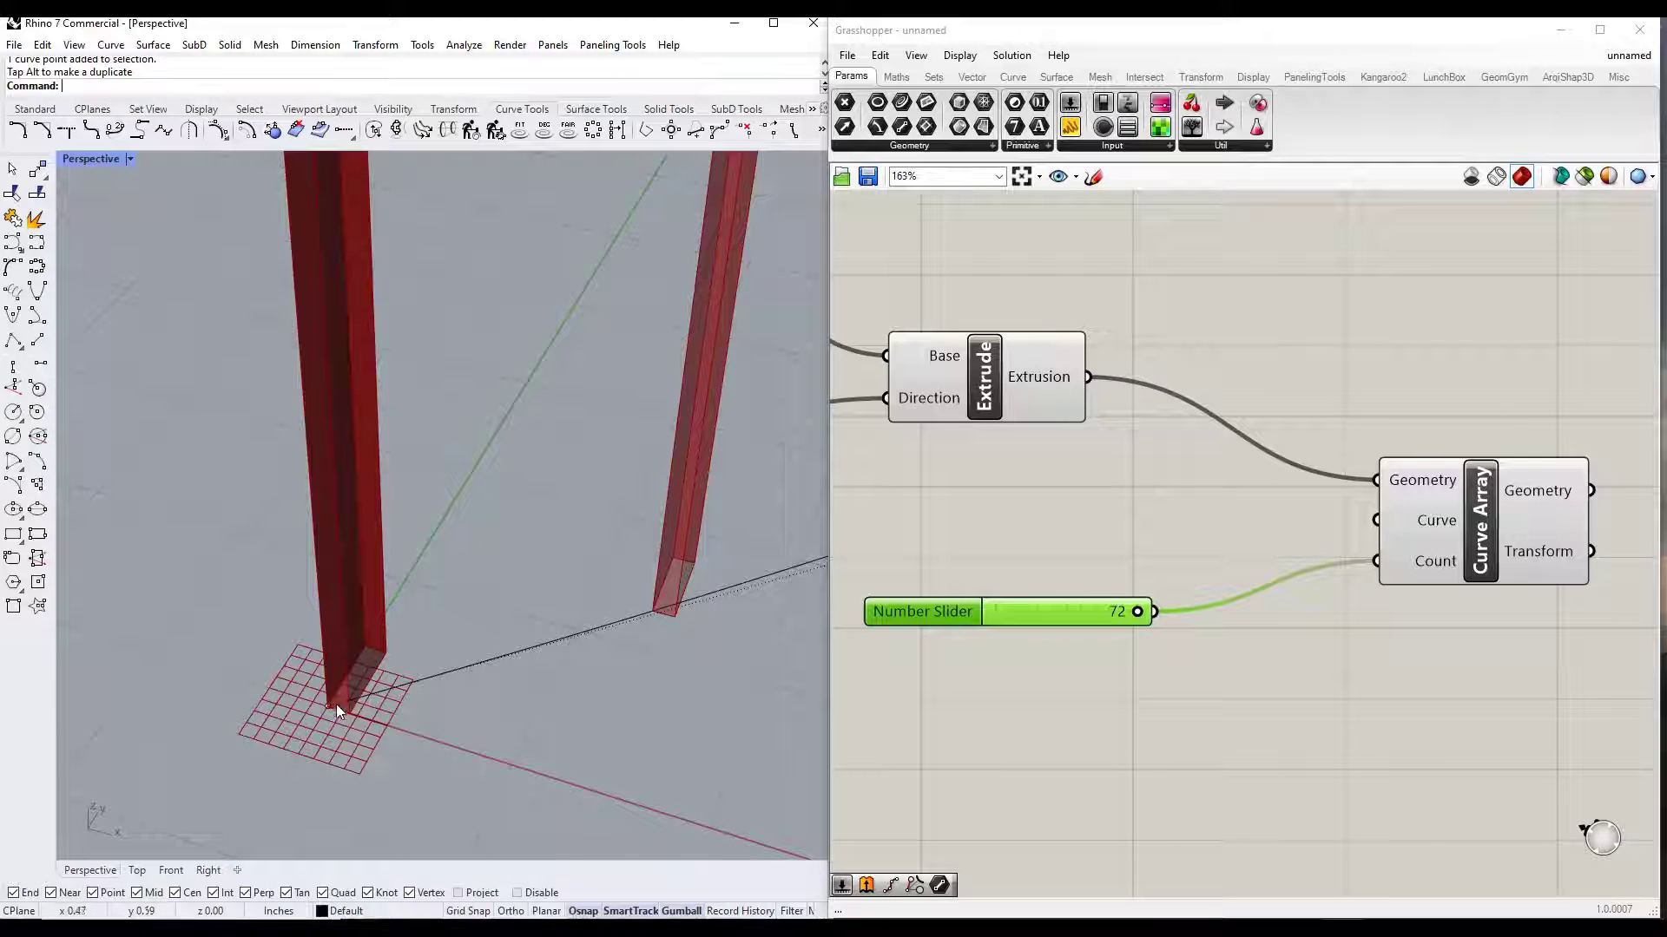
scroll(330, 709, "down", 6)
scroll(363, 699, "up", 3)
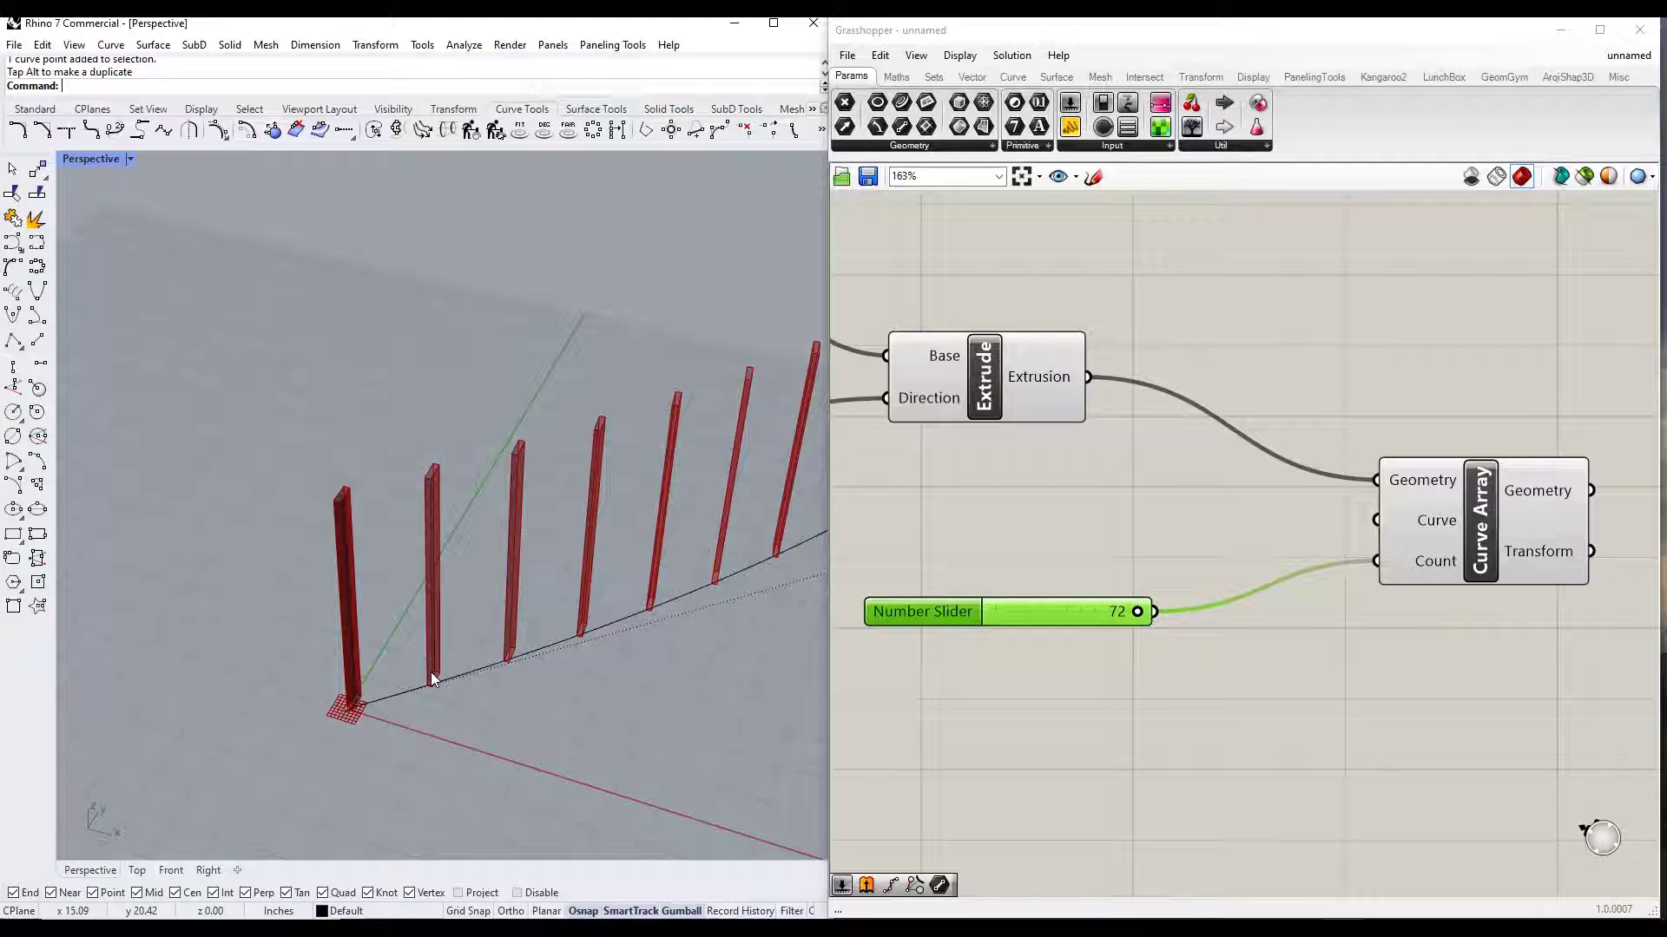
scroll(433, 679, "up", 5)
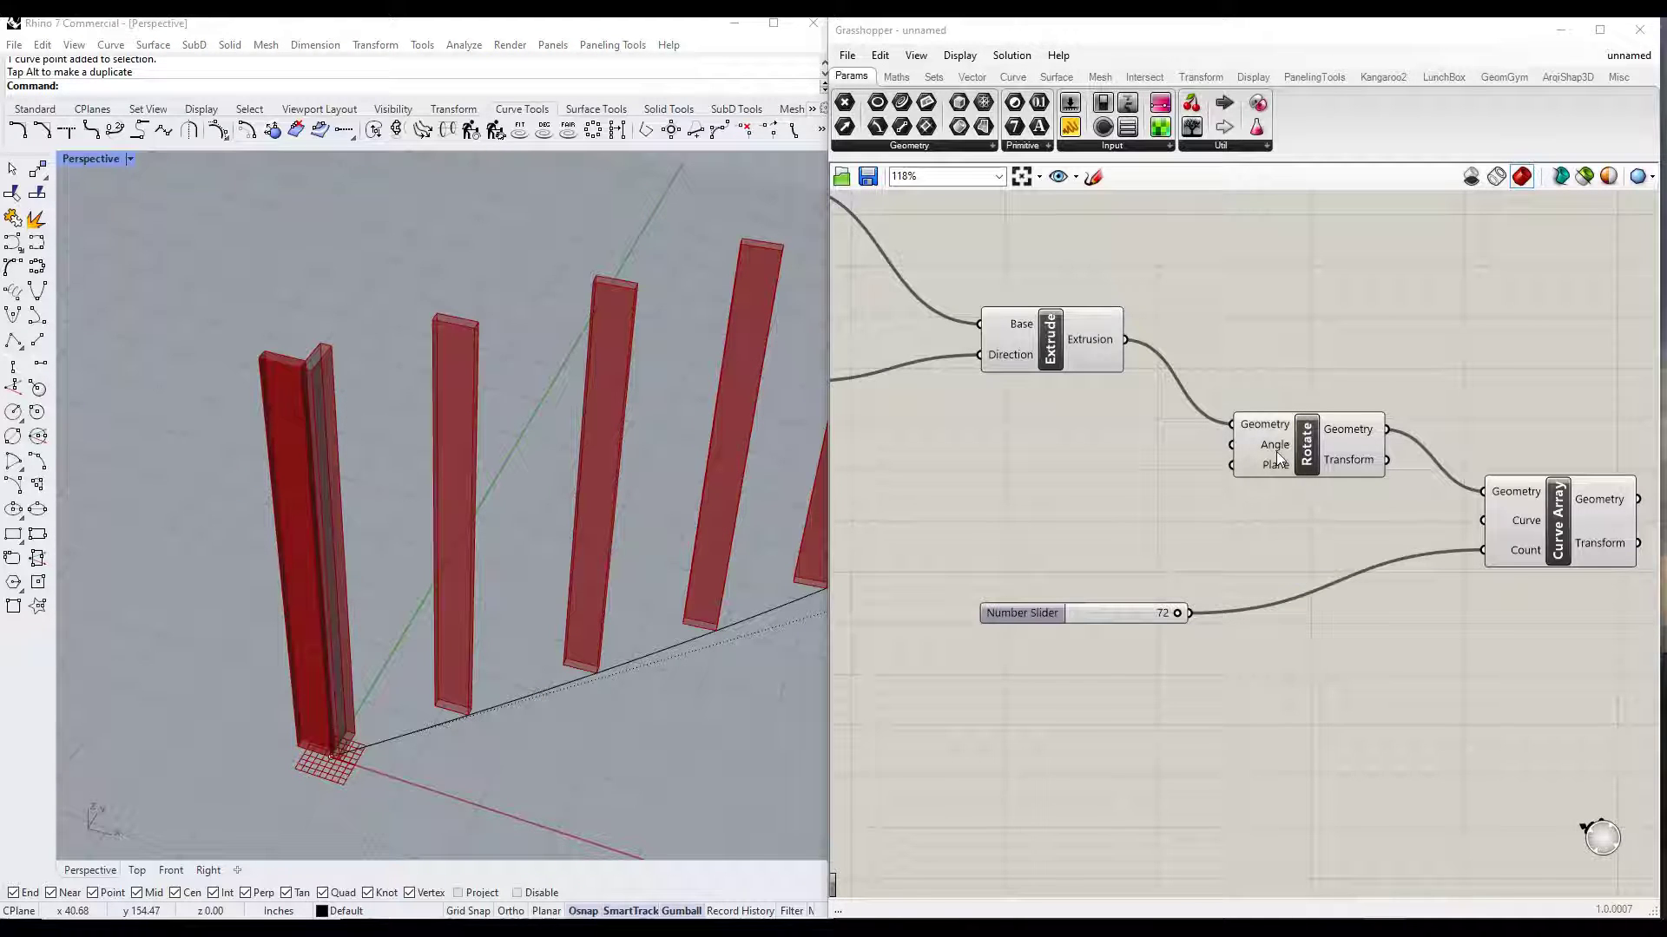
Step: Place a Control Knob on the canvas near the Rotate component and set its range to 360
mouse_move(1270, 450)
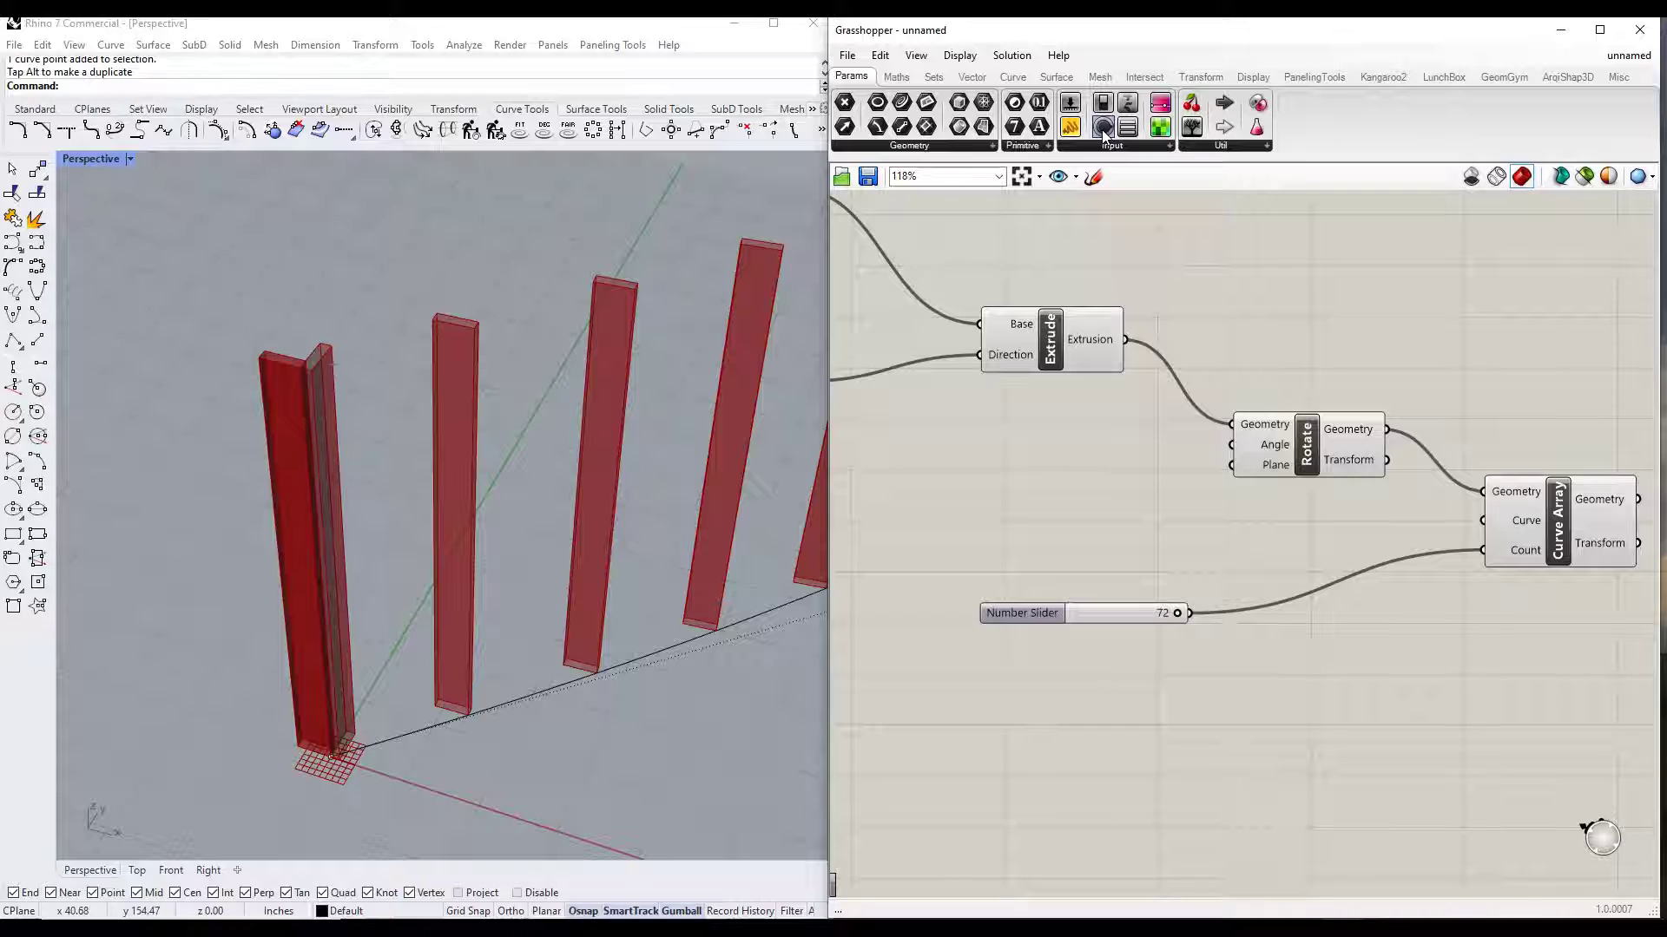
left_click_drag(1102, 130, 920, 472)
double_click(920, 472)
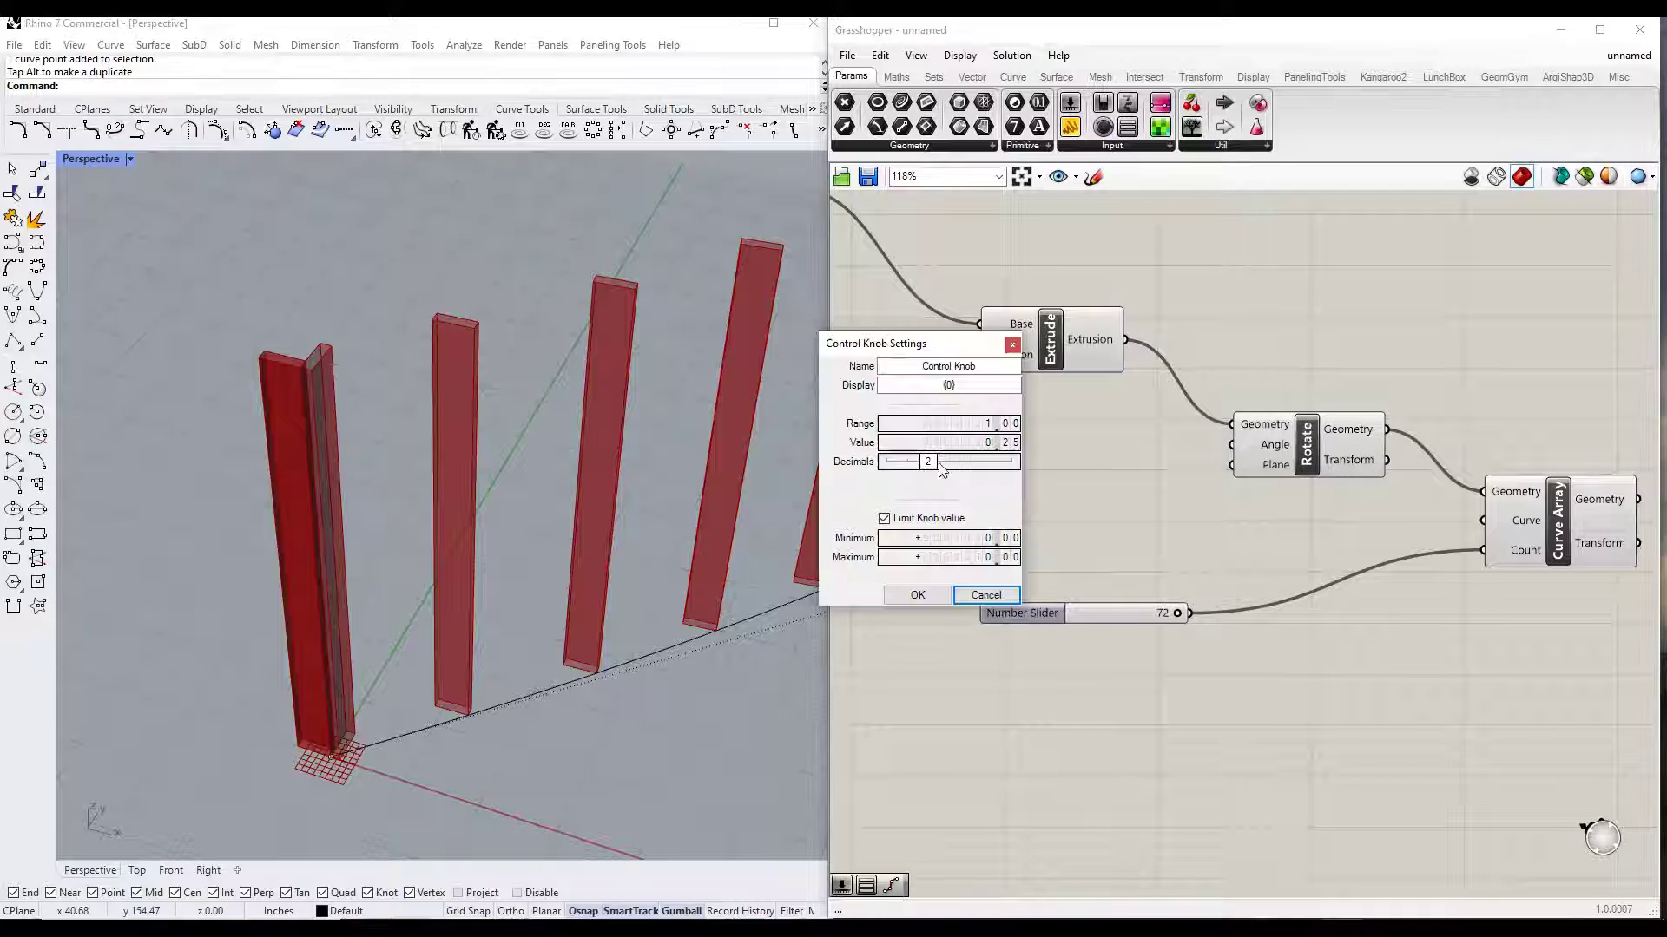
double_click(956, 422)
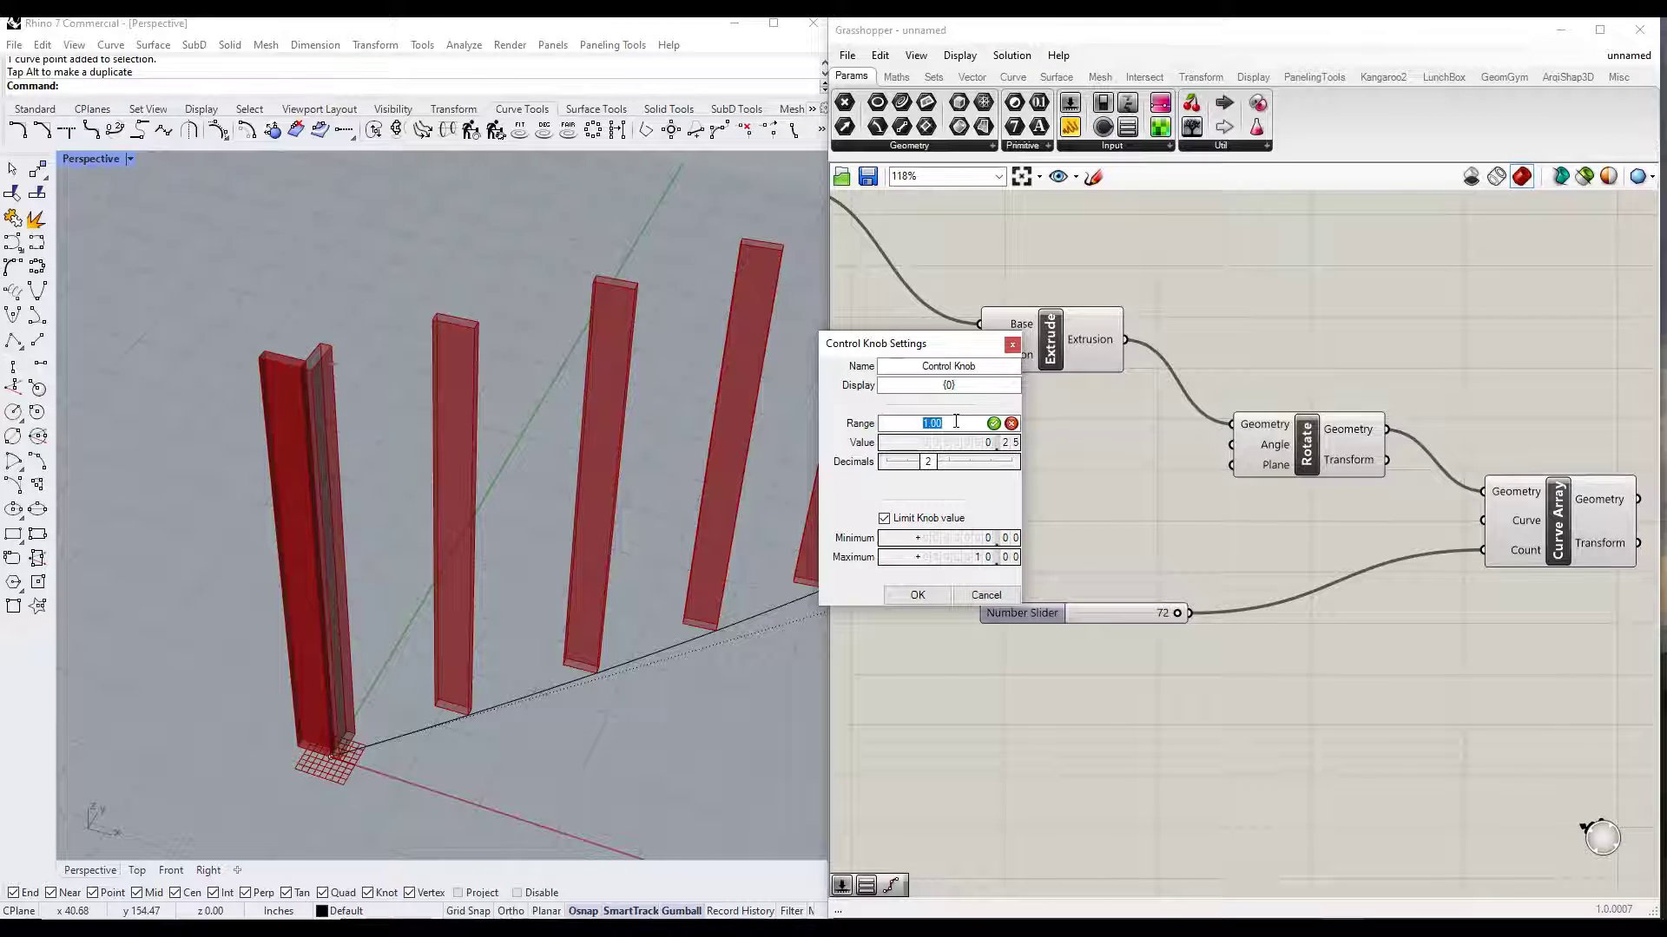
type("360")
key("Return")
left_click(924, 593)
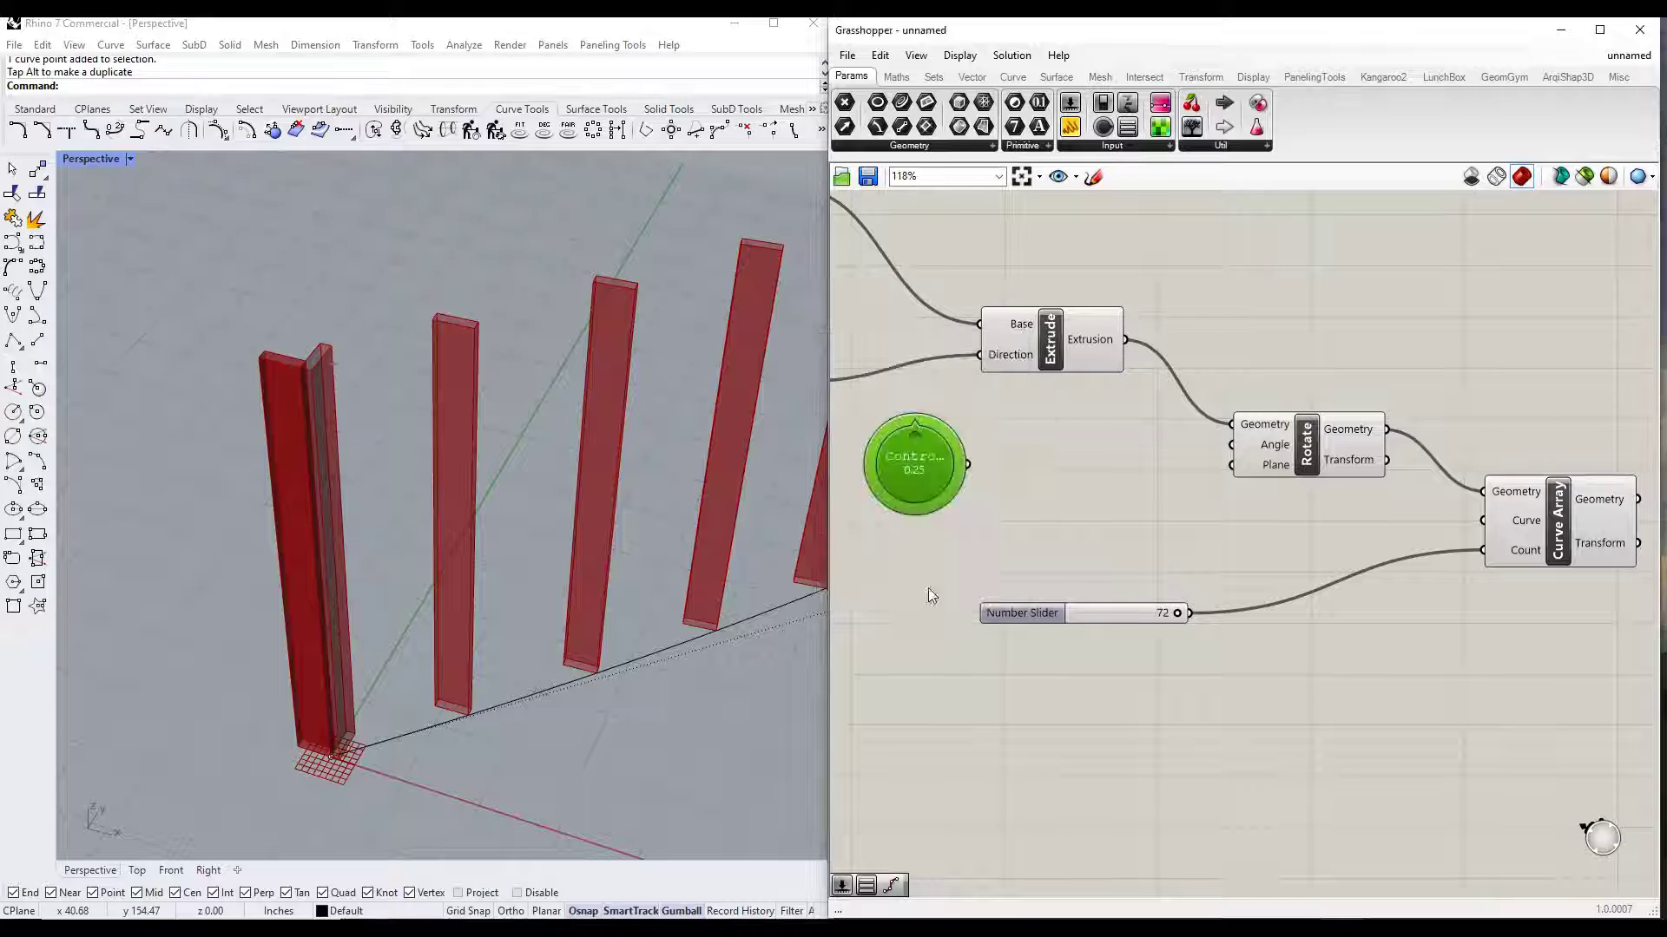
Step: Add a Radians component and wire the knob through it into the Angle input of Rotate
double_click(1061, 462)
type("rad")
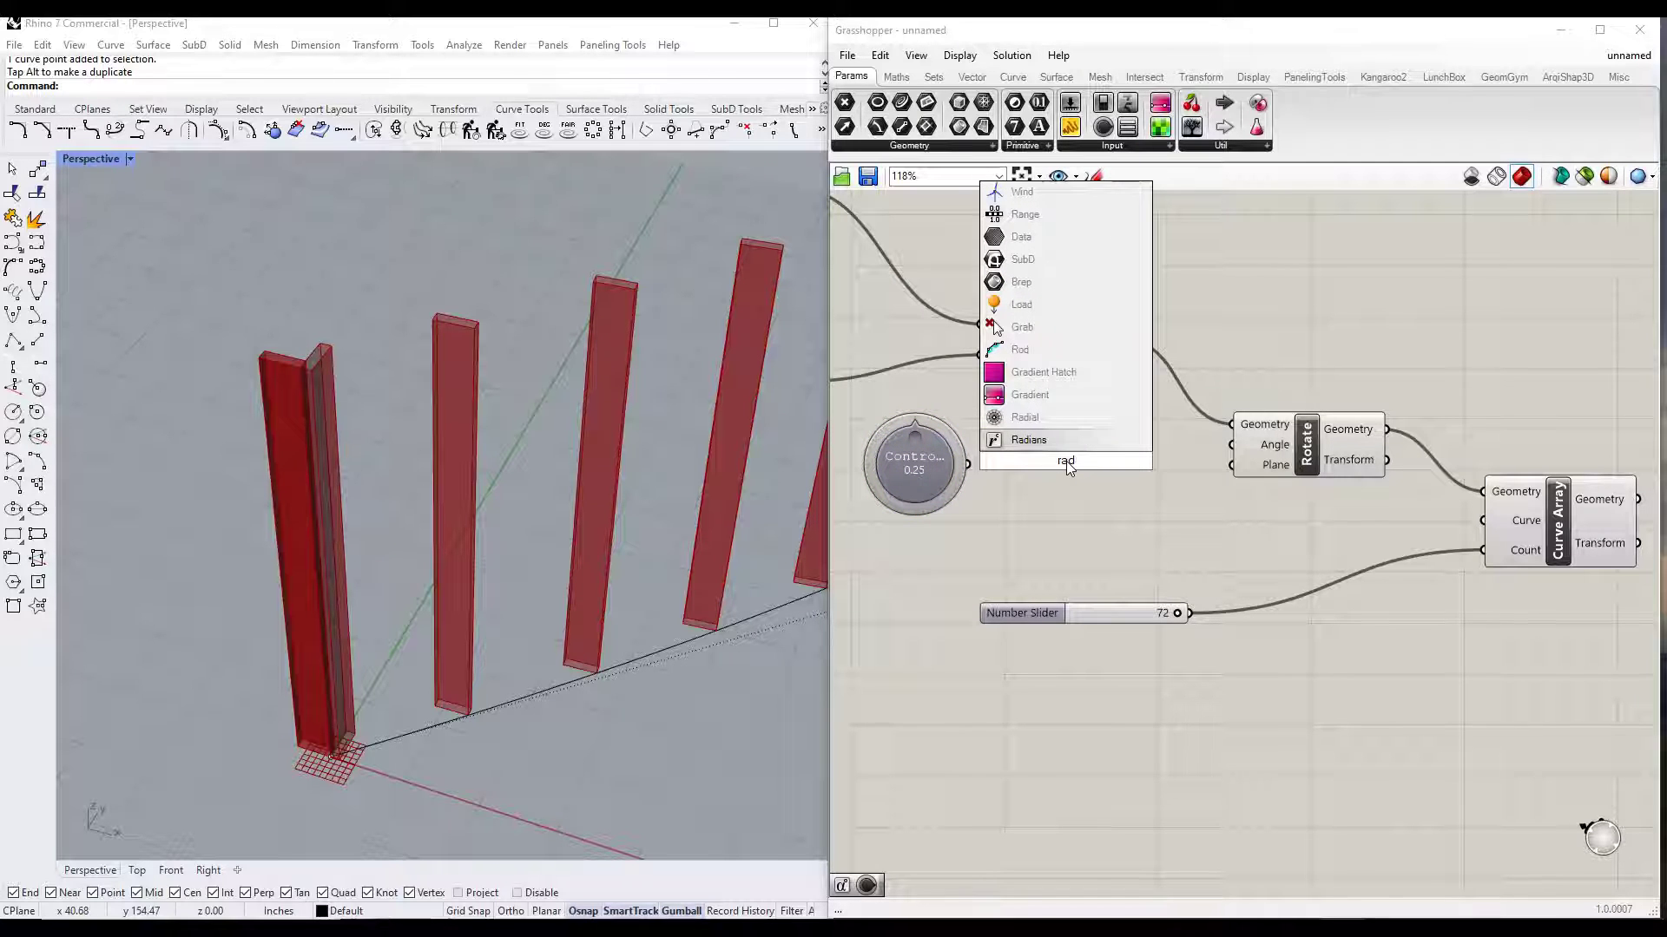
left_click(1028, 438)
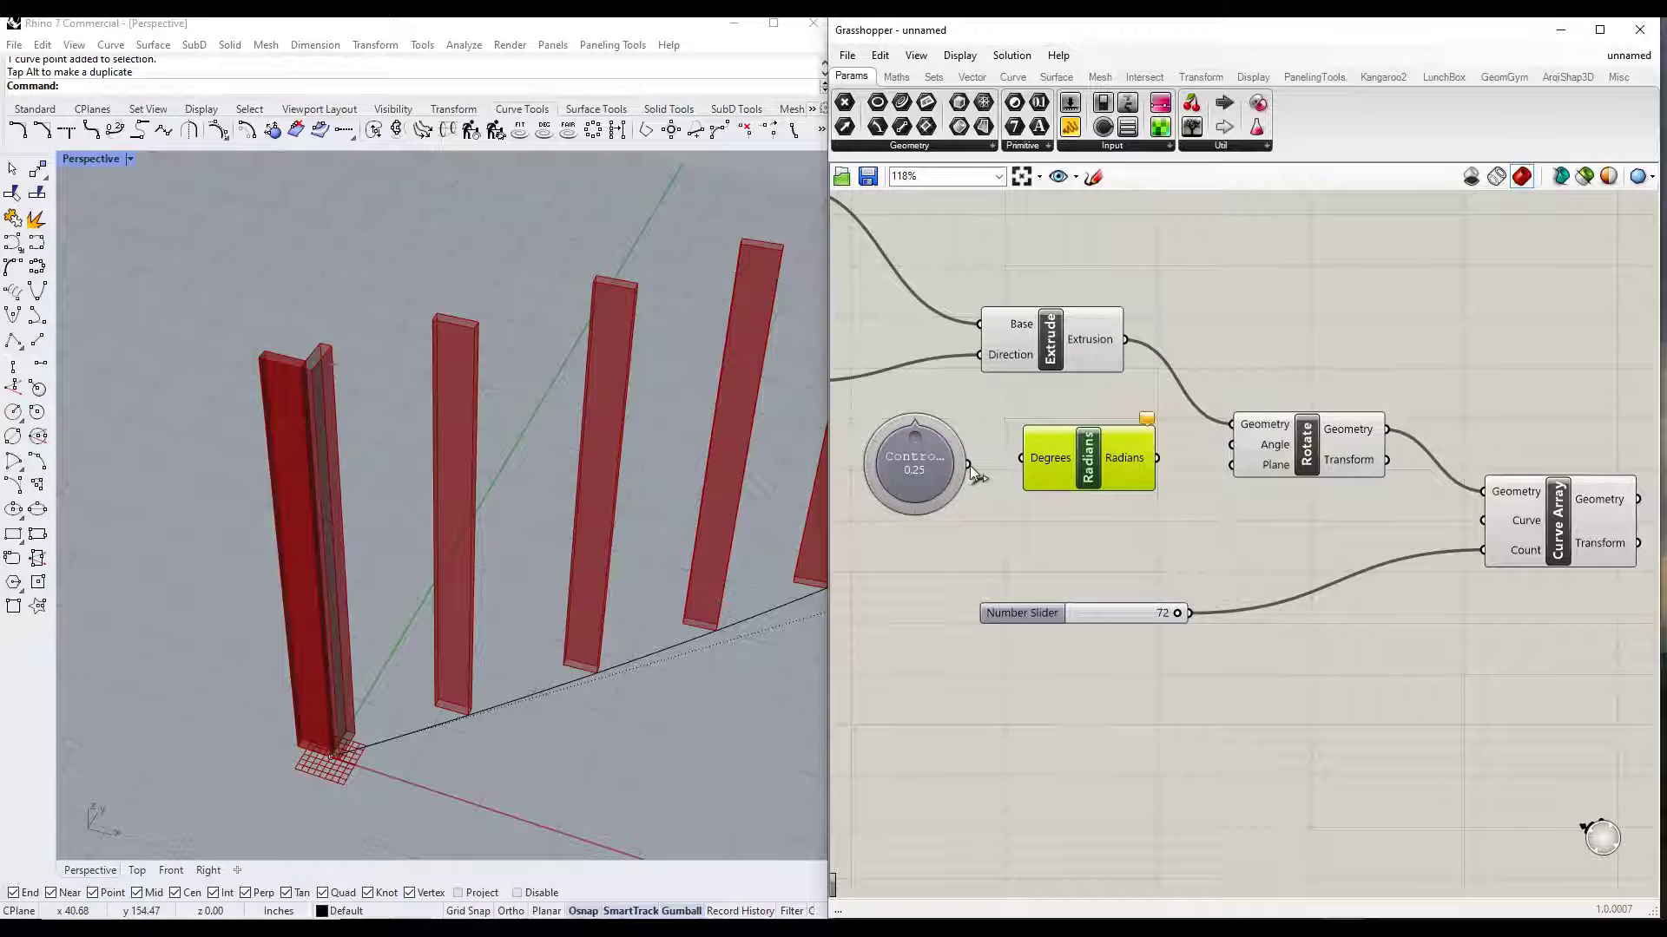
left_click_drag(1024, 455, 1024, 457)
left_click_drag(1157, 457, 1231, 444)
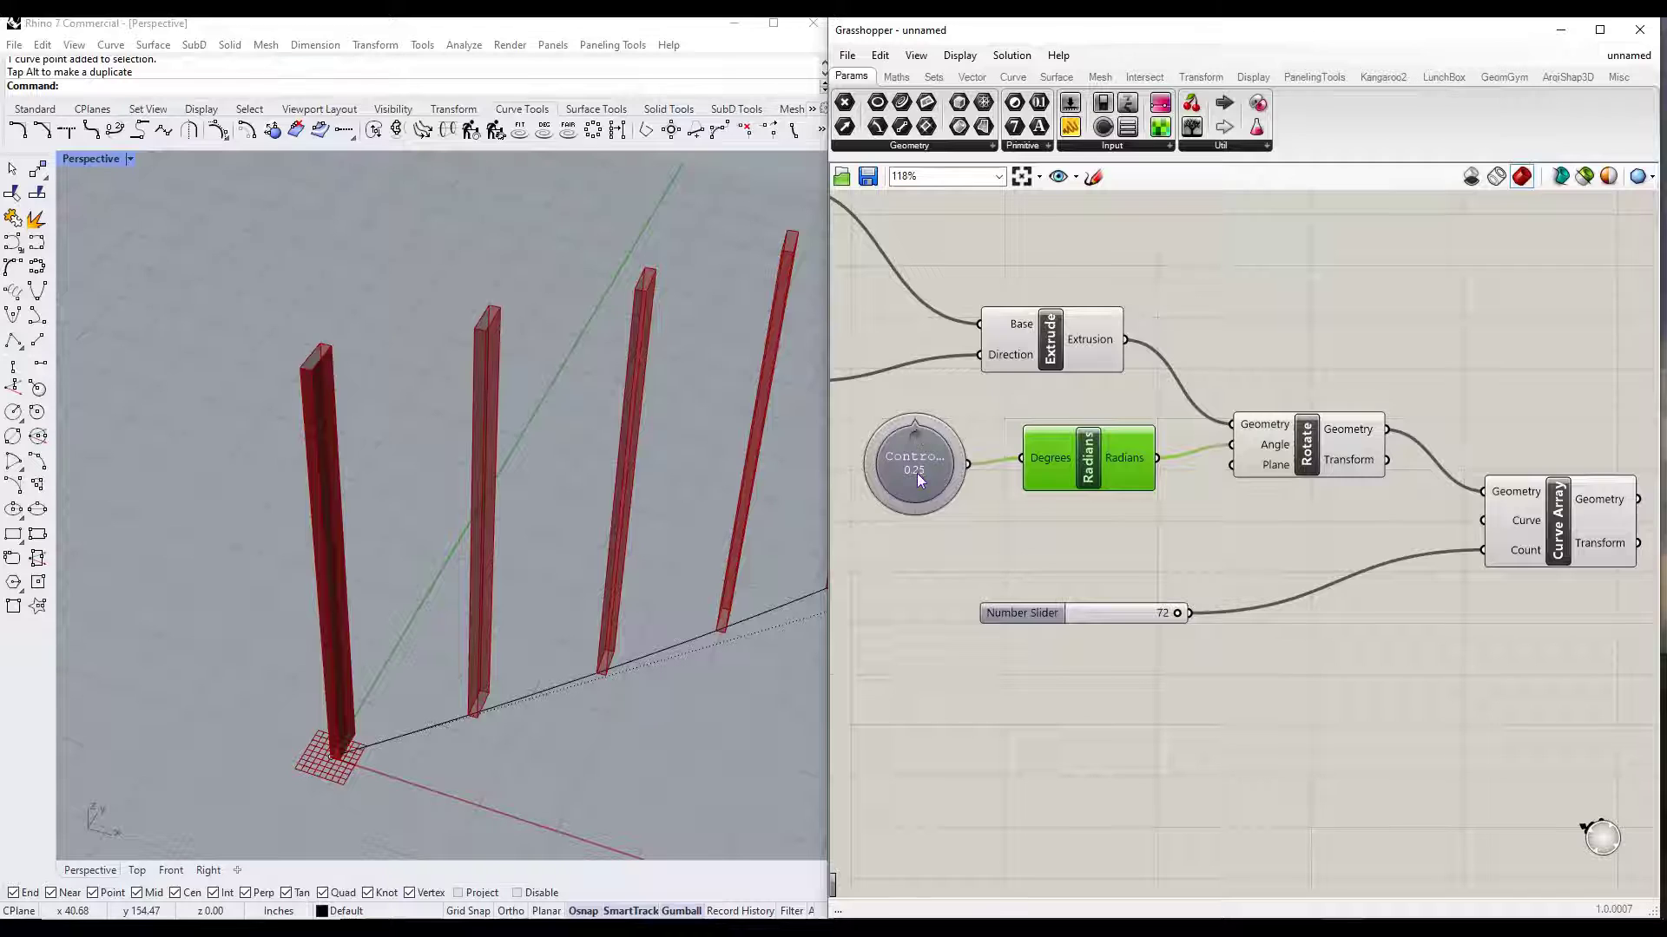
Step: Set the control knob's value to 45 degrees
double_click(917, 469)
left_click_drag(927, 469, 978, 415)
left_click(914, 598)
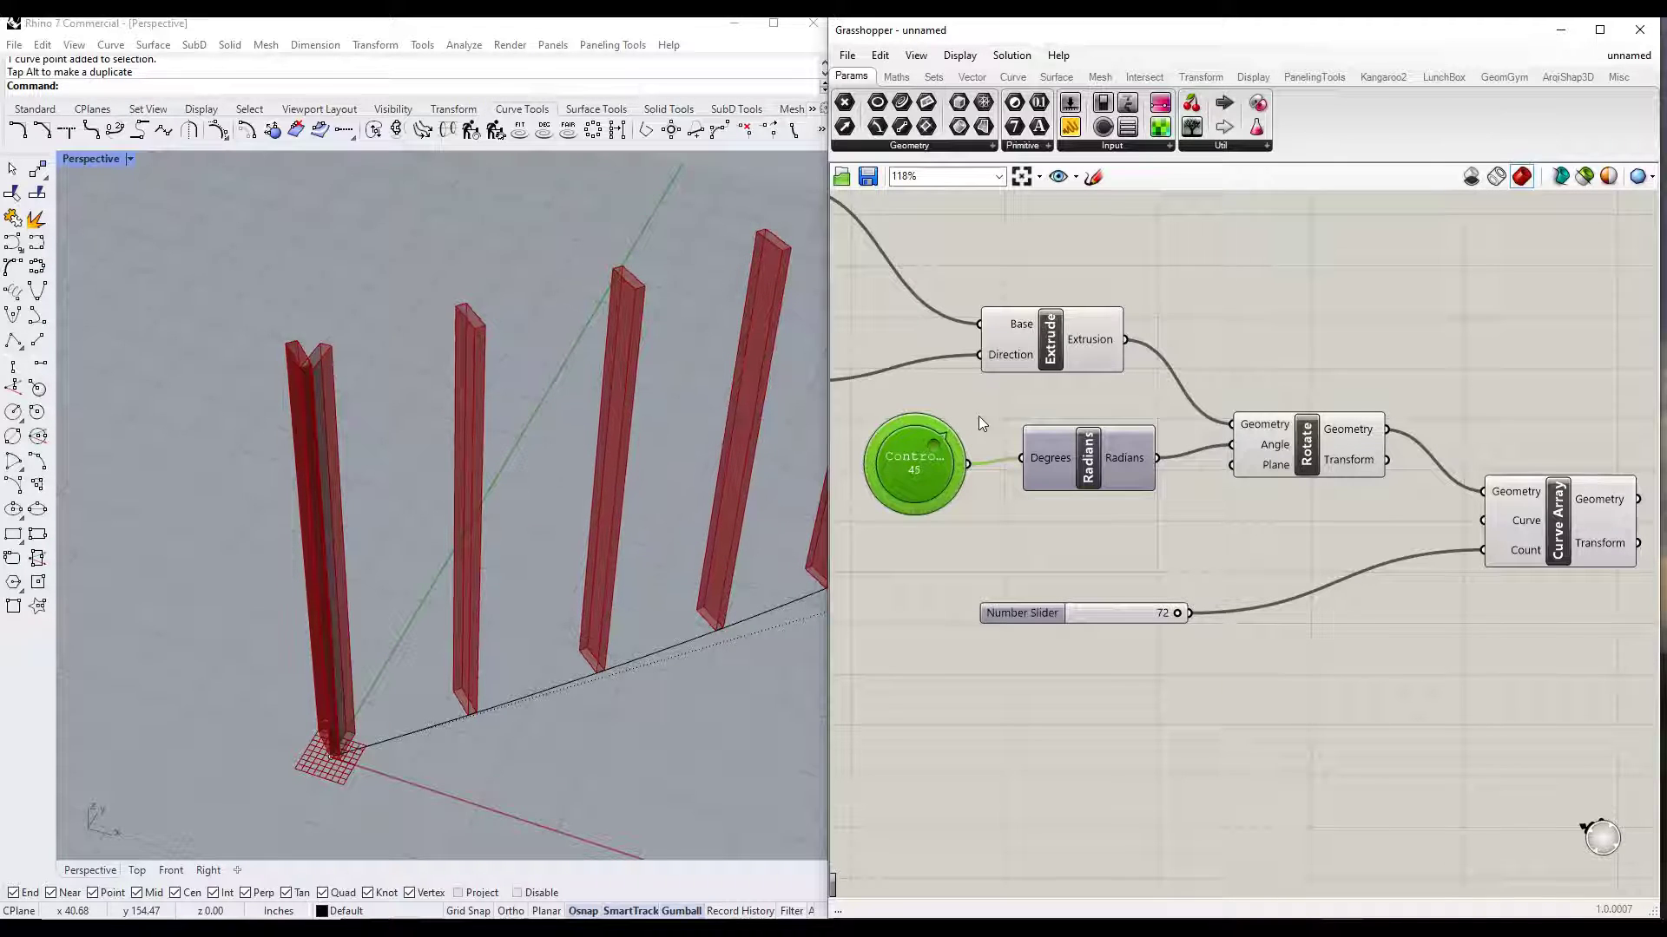
Step: Examine the rotated posts along the whole curve and close up at its start in the Perspective view
scroll(360, 639, "down", 5)
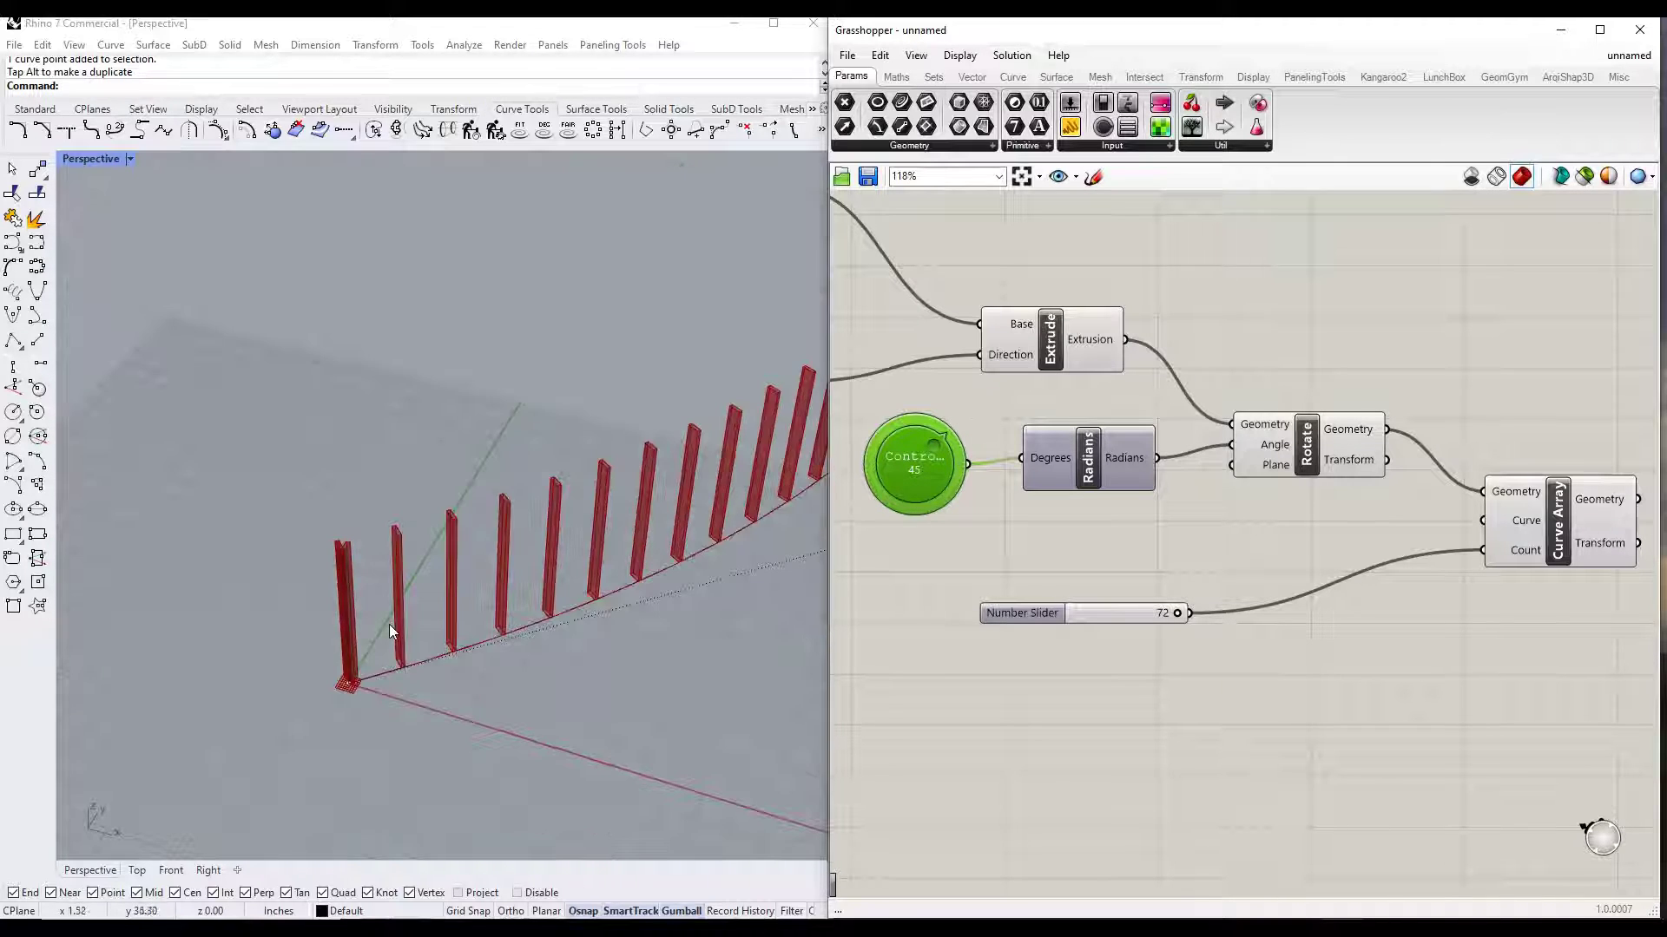
scroll(460, 580, "down", 5)
scroll(631, 569, "up", 5)
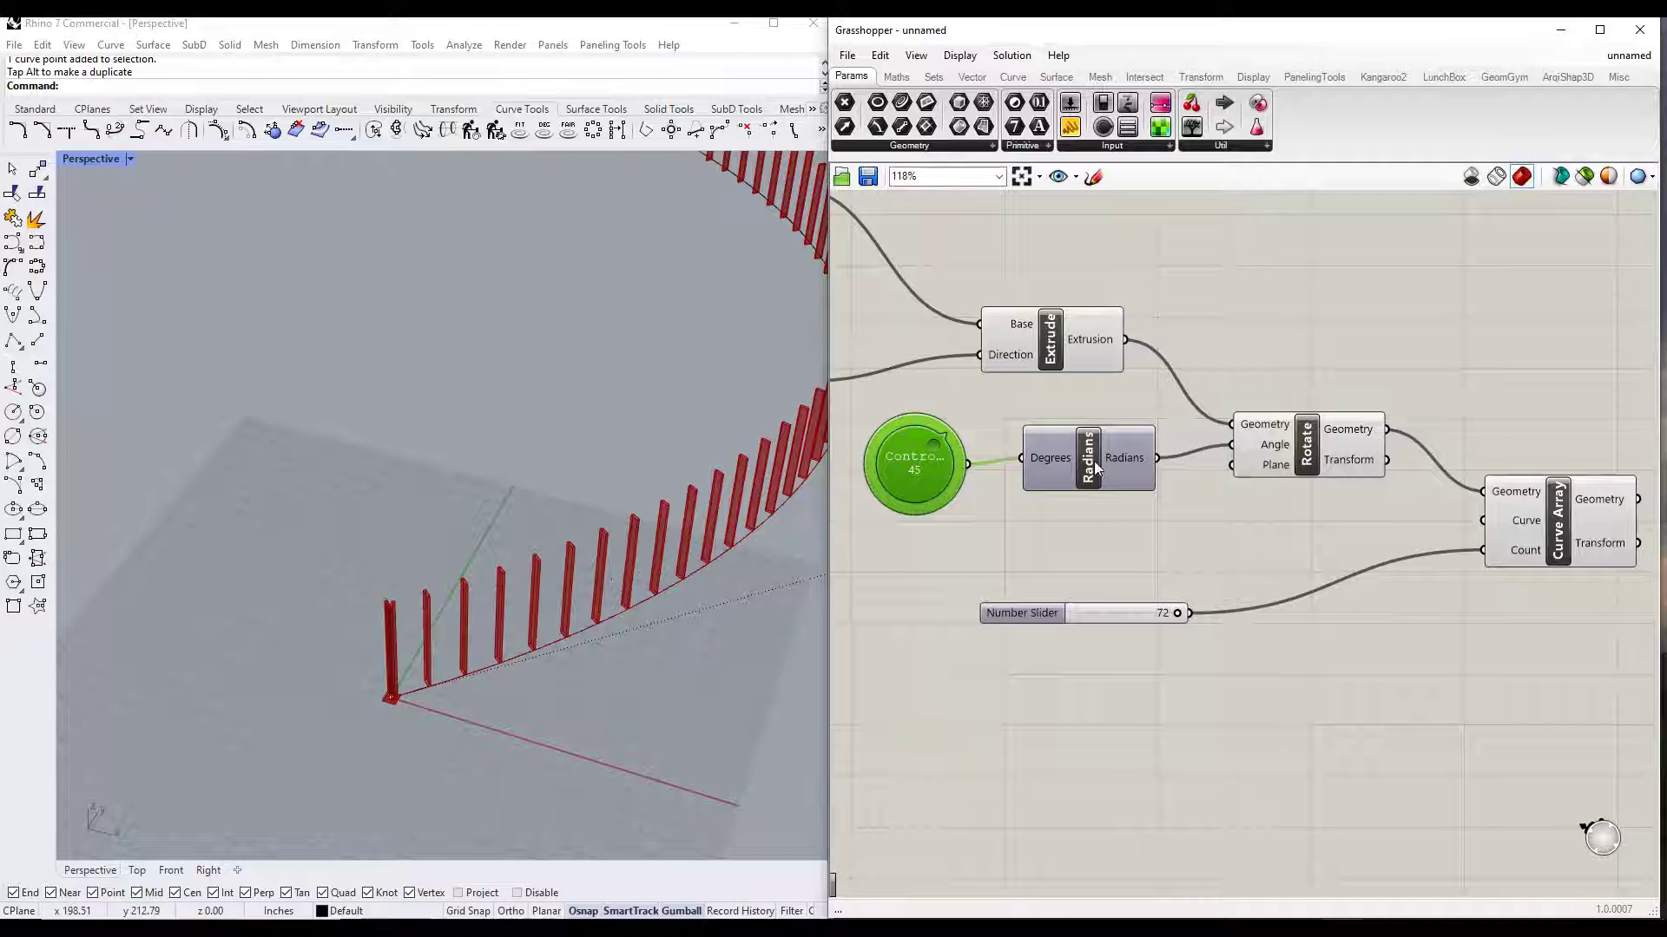
scroll(346, 685, "up", 3)
scroll(488, 618, "down", 3)
scroll(510, 595, "up", 4)
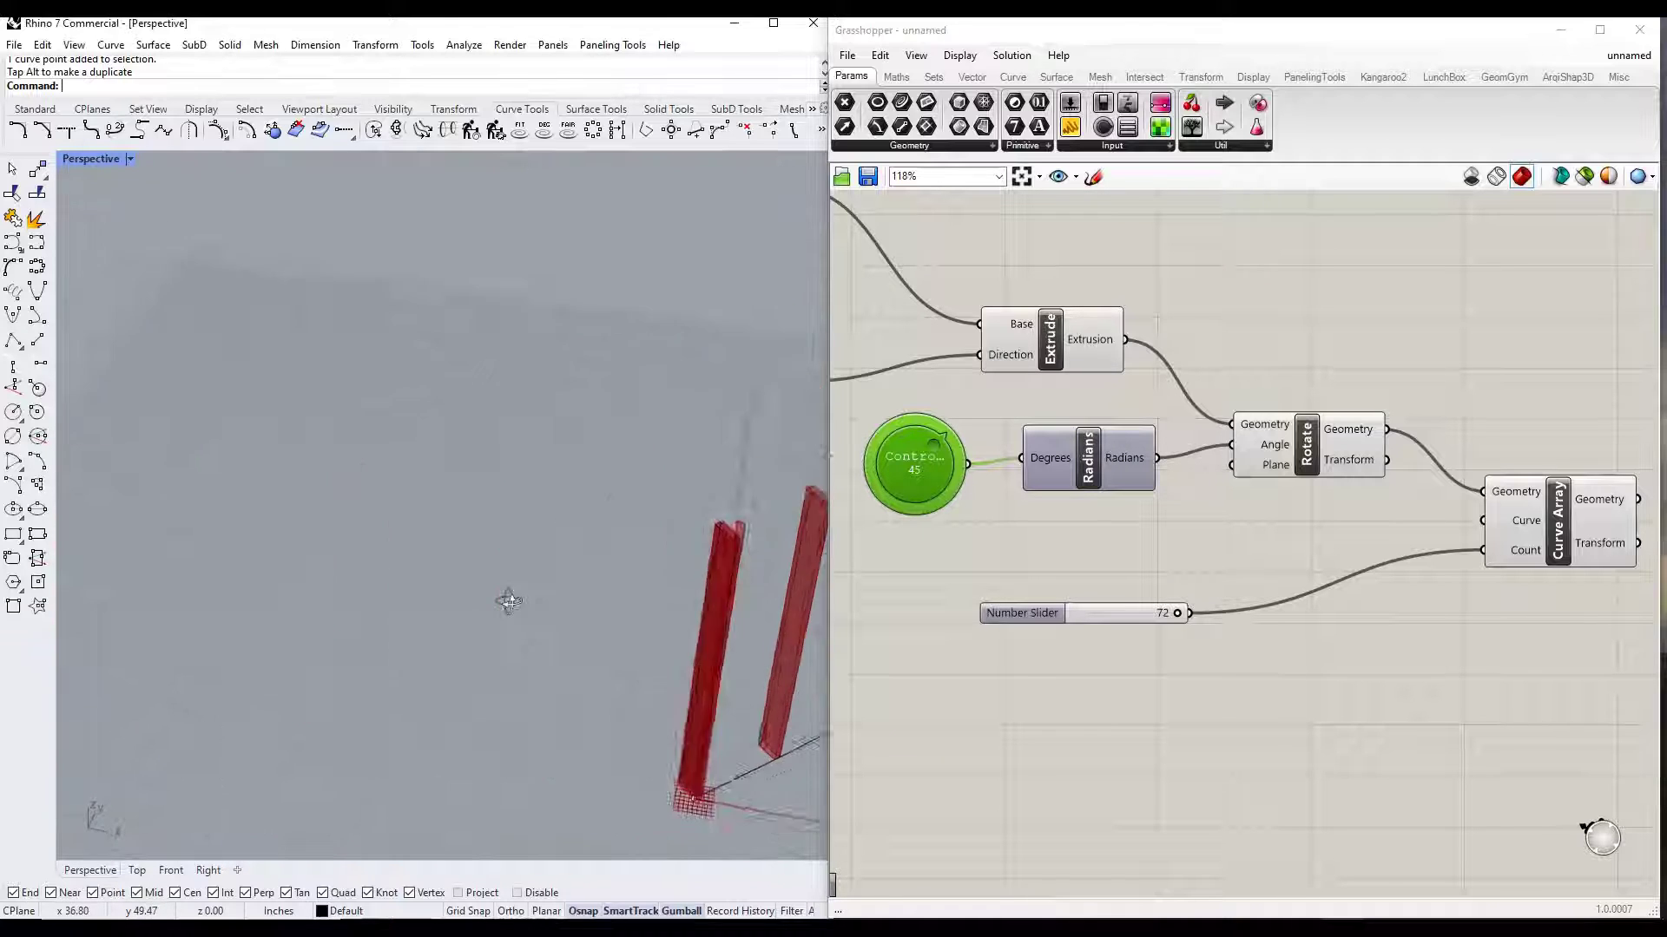
scroll(444, 456, "down", 2)
scroll(445, 464, "down", 5)
right_click_drag(573, 432, 538, 451)
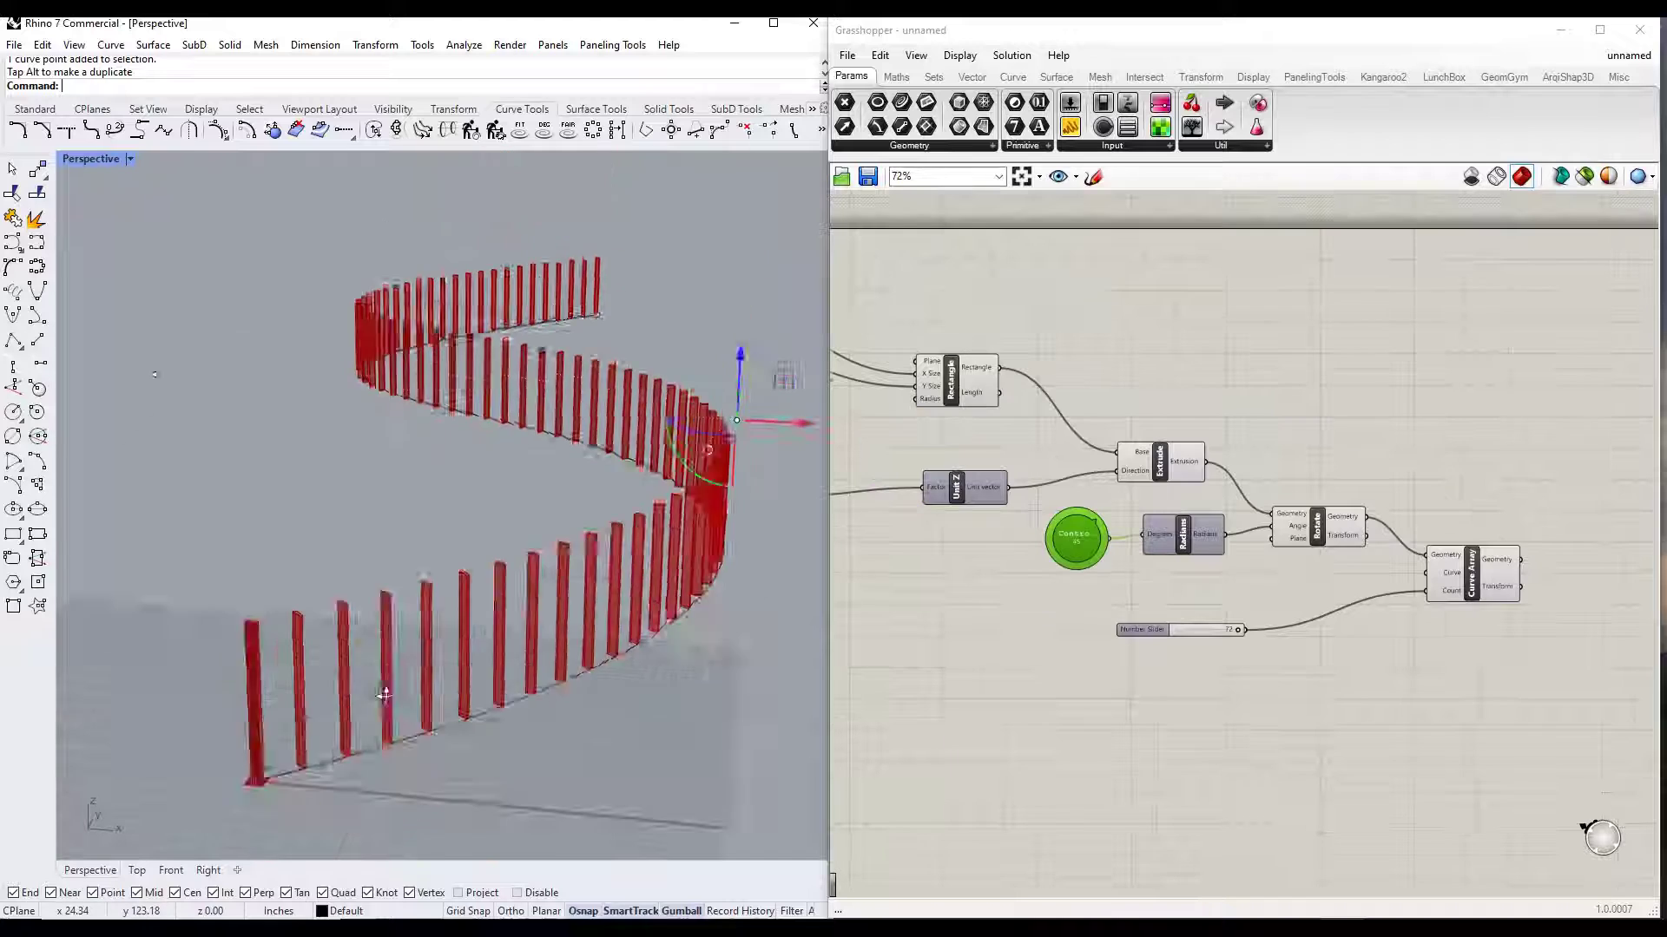
right_click_drag(407, 660, 380, 707)
scroll(381, 708, "down", 3)
scroll(257, 686, "up", 4)
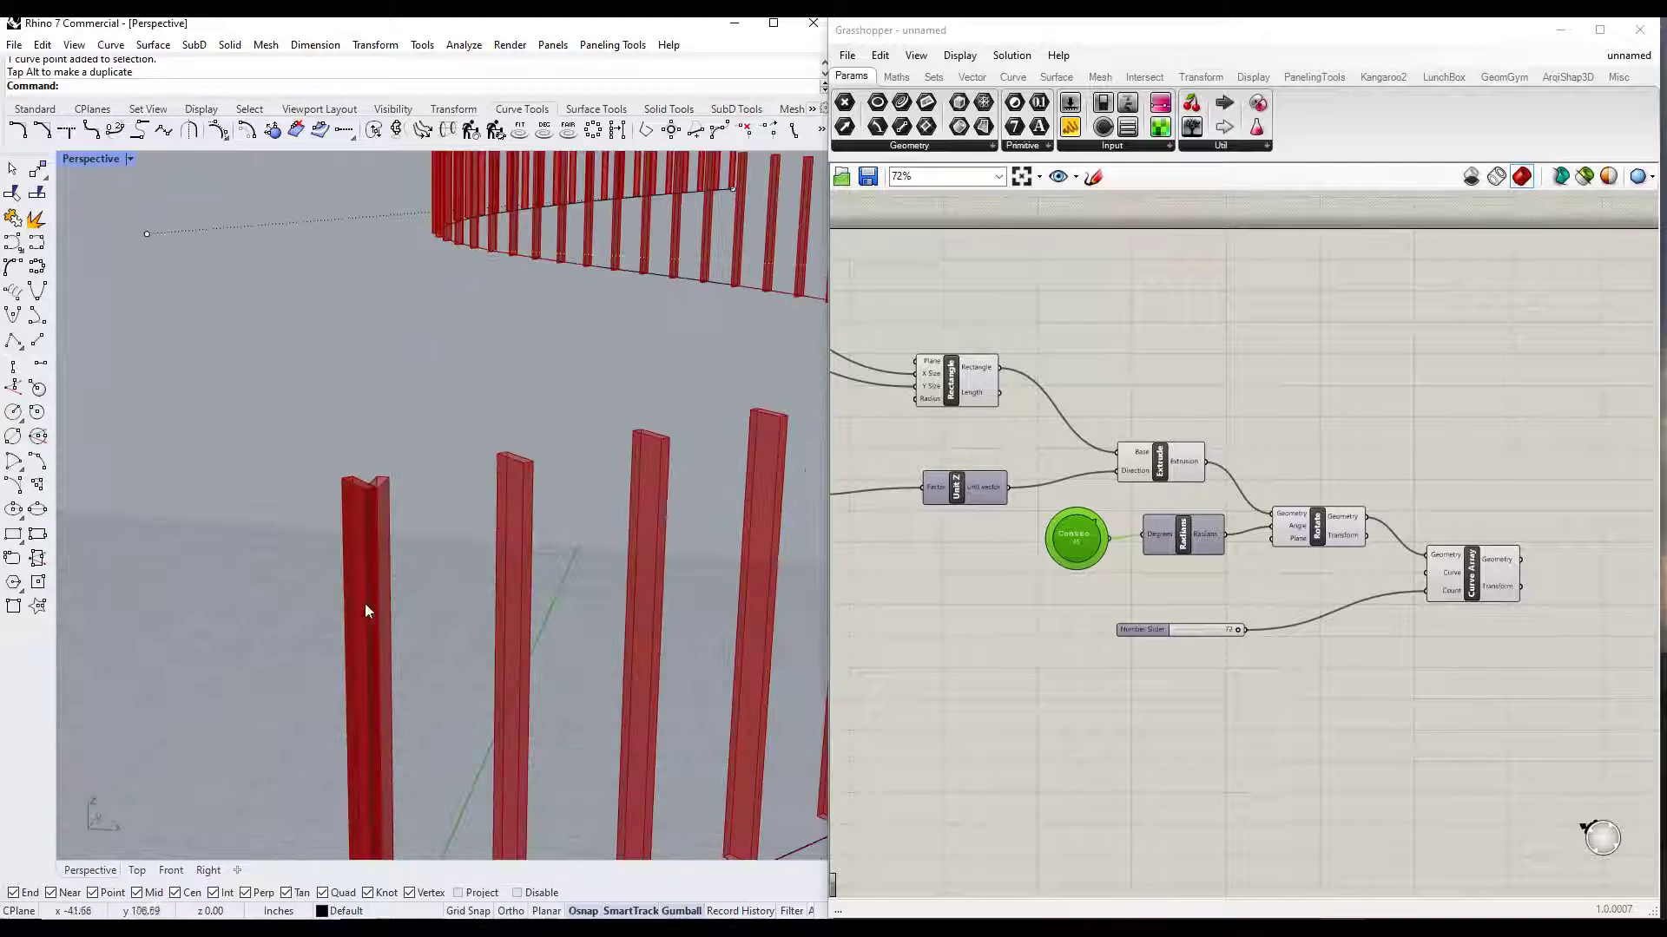
scroll(397, 564, "down", 2)
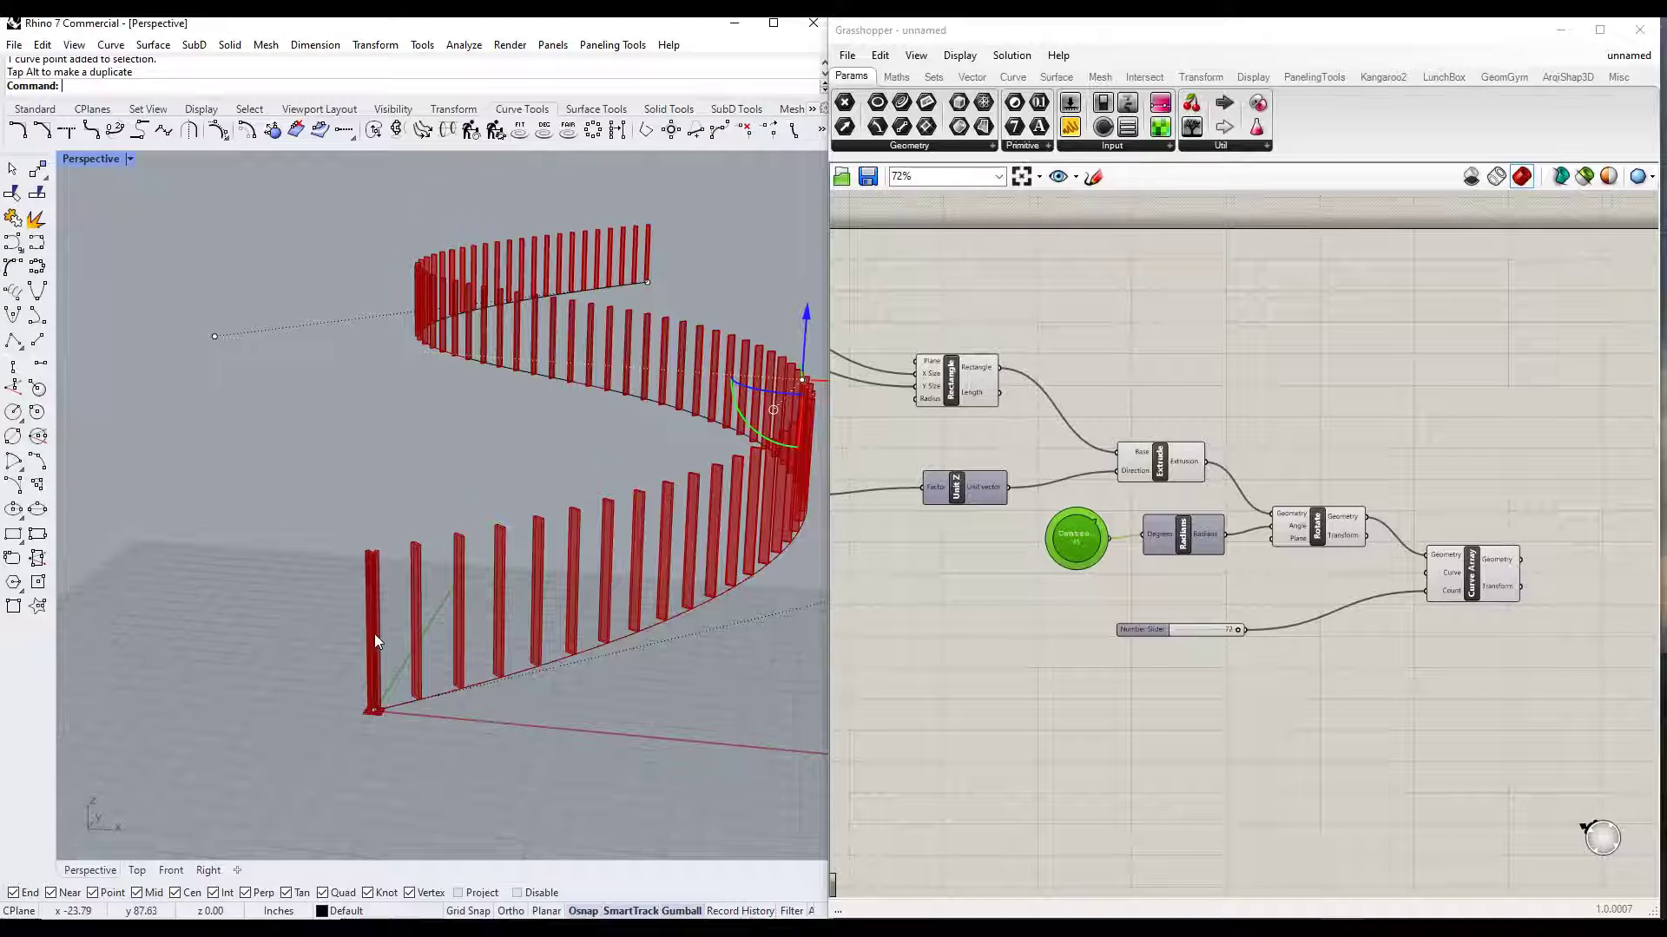
scroll(373, 634, "up", 5)
Step: Raise the maximum of the Curve Array's Count slider to 350 and set the slider to 142
double_click(1189, 632)
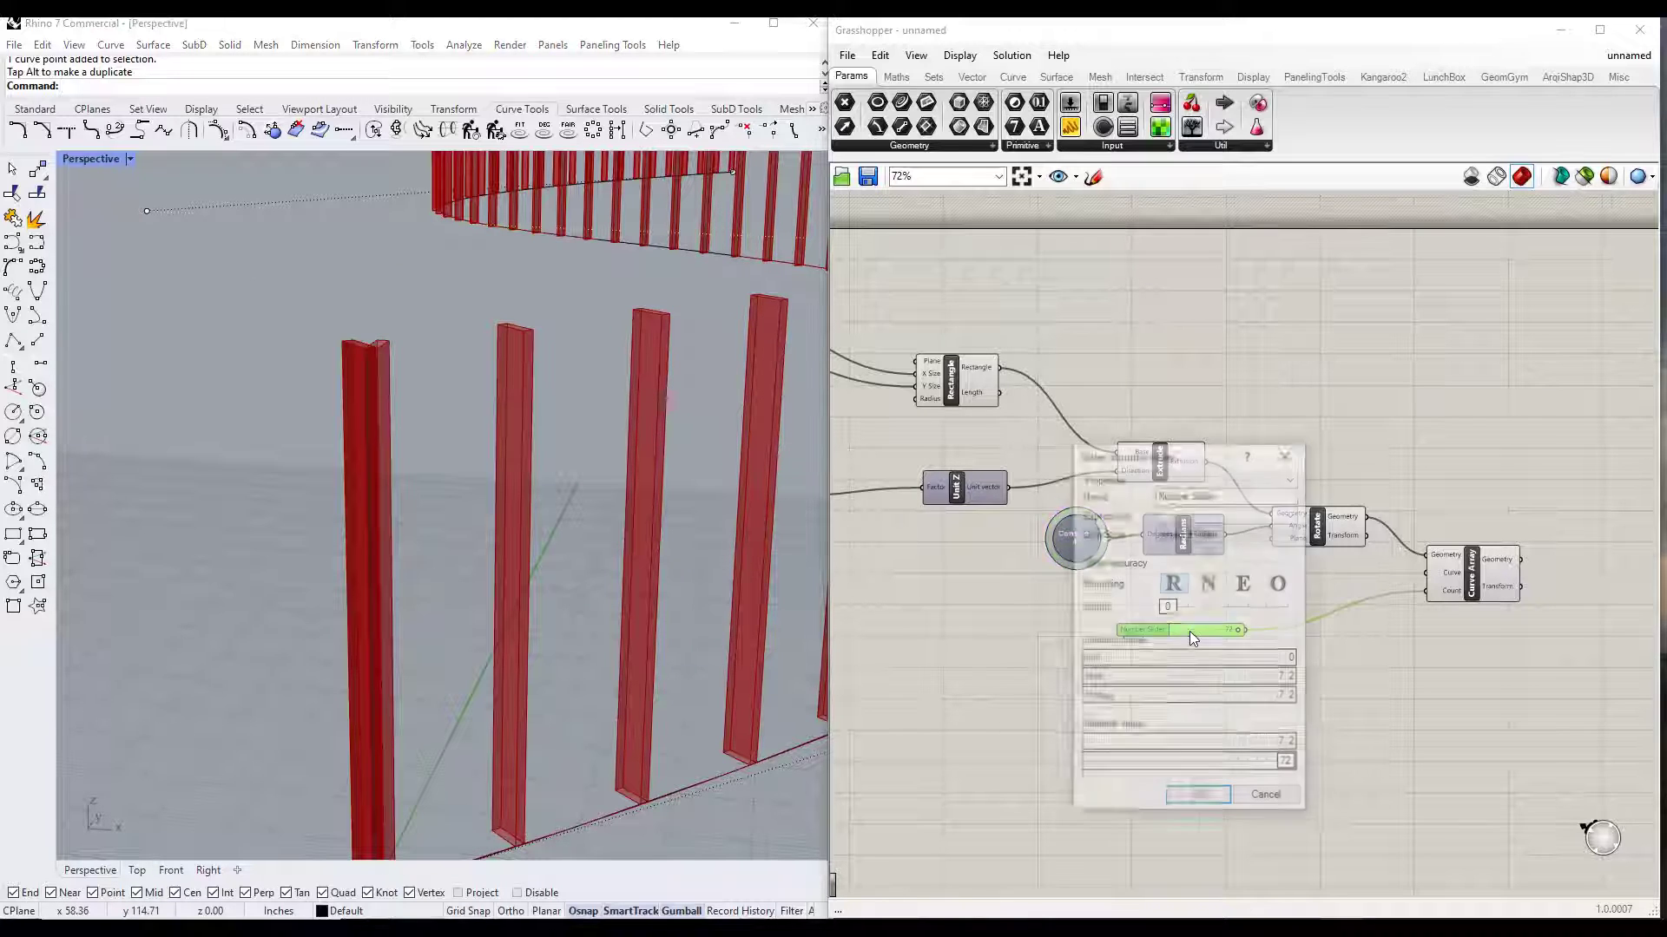
double_click(1193, 678)
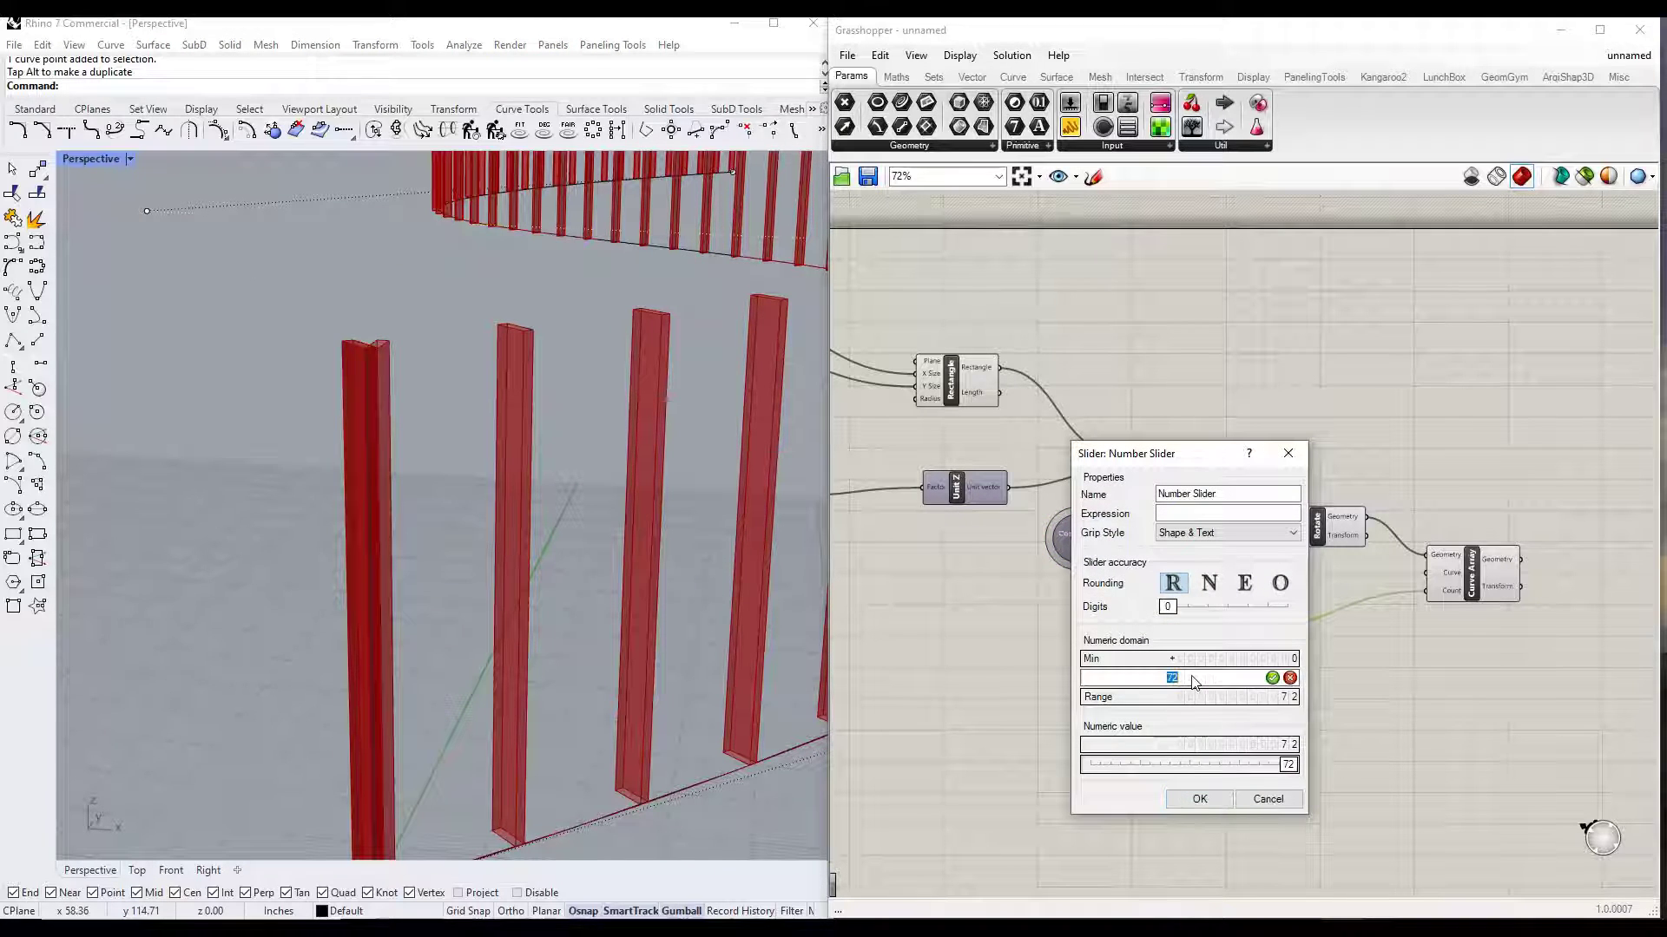
type("350")
key("Return")
left_click(1181, 800)
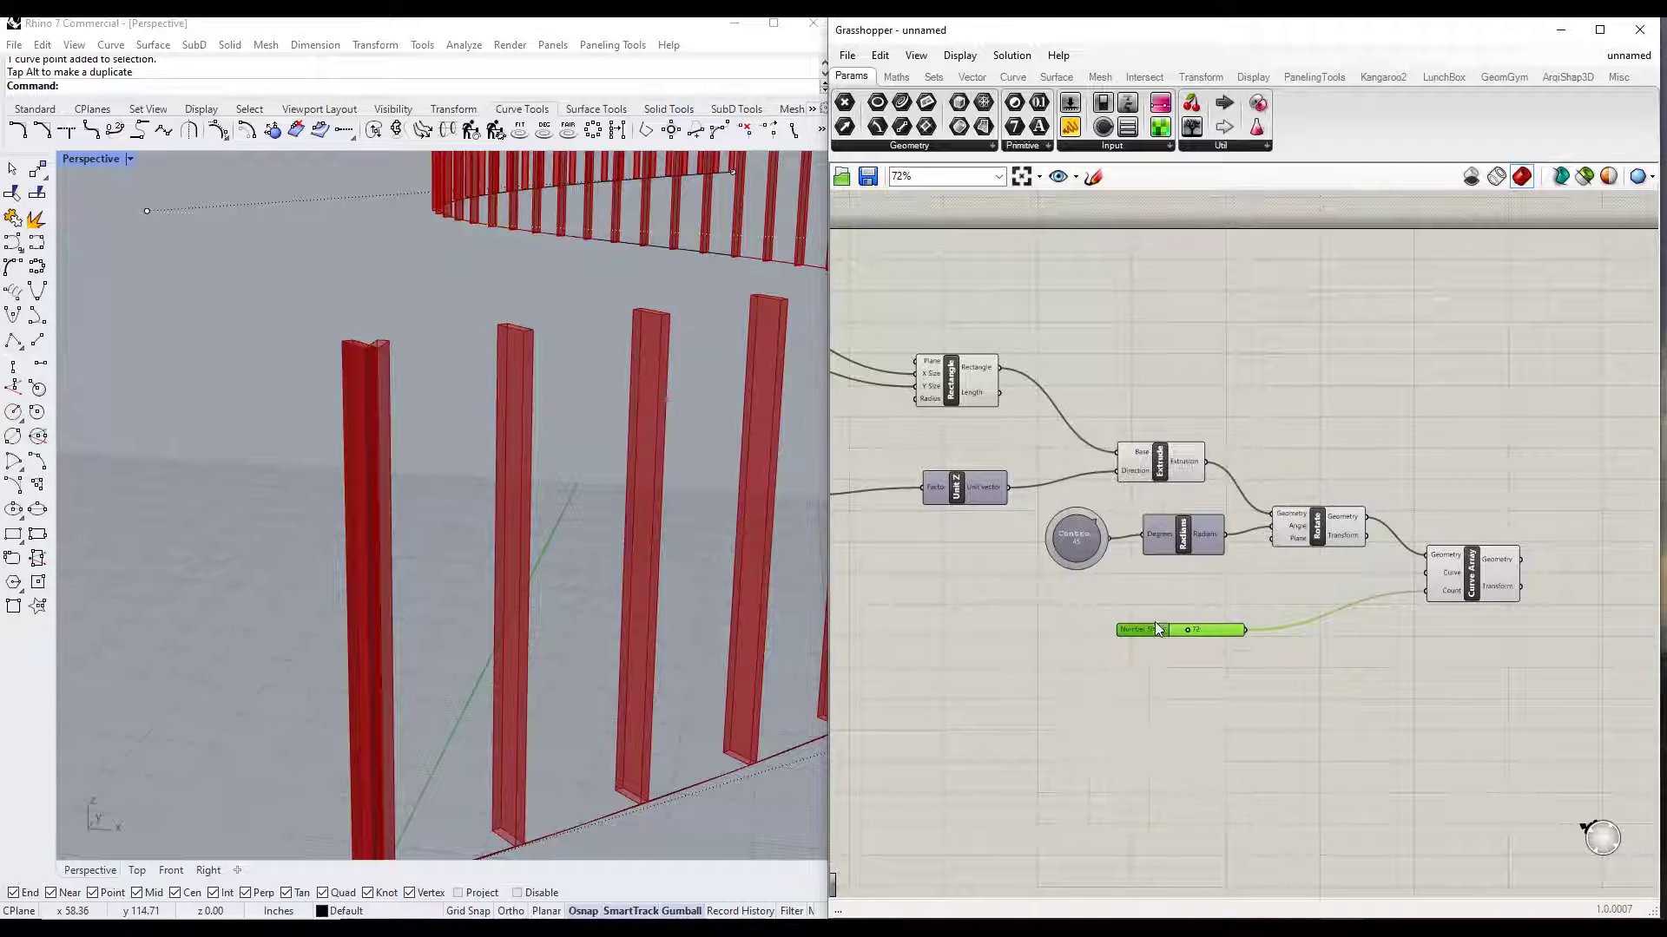
mouse_move(1187, 630)
left_mouse_down()
mouse_move(1216, 627)
mouse_move(1200, 627)
left_mouse_up()
scroll(205, 418, "down", 9)
scroll(274, 429, "up", 9)
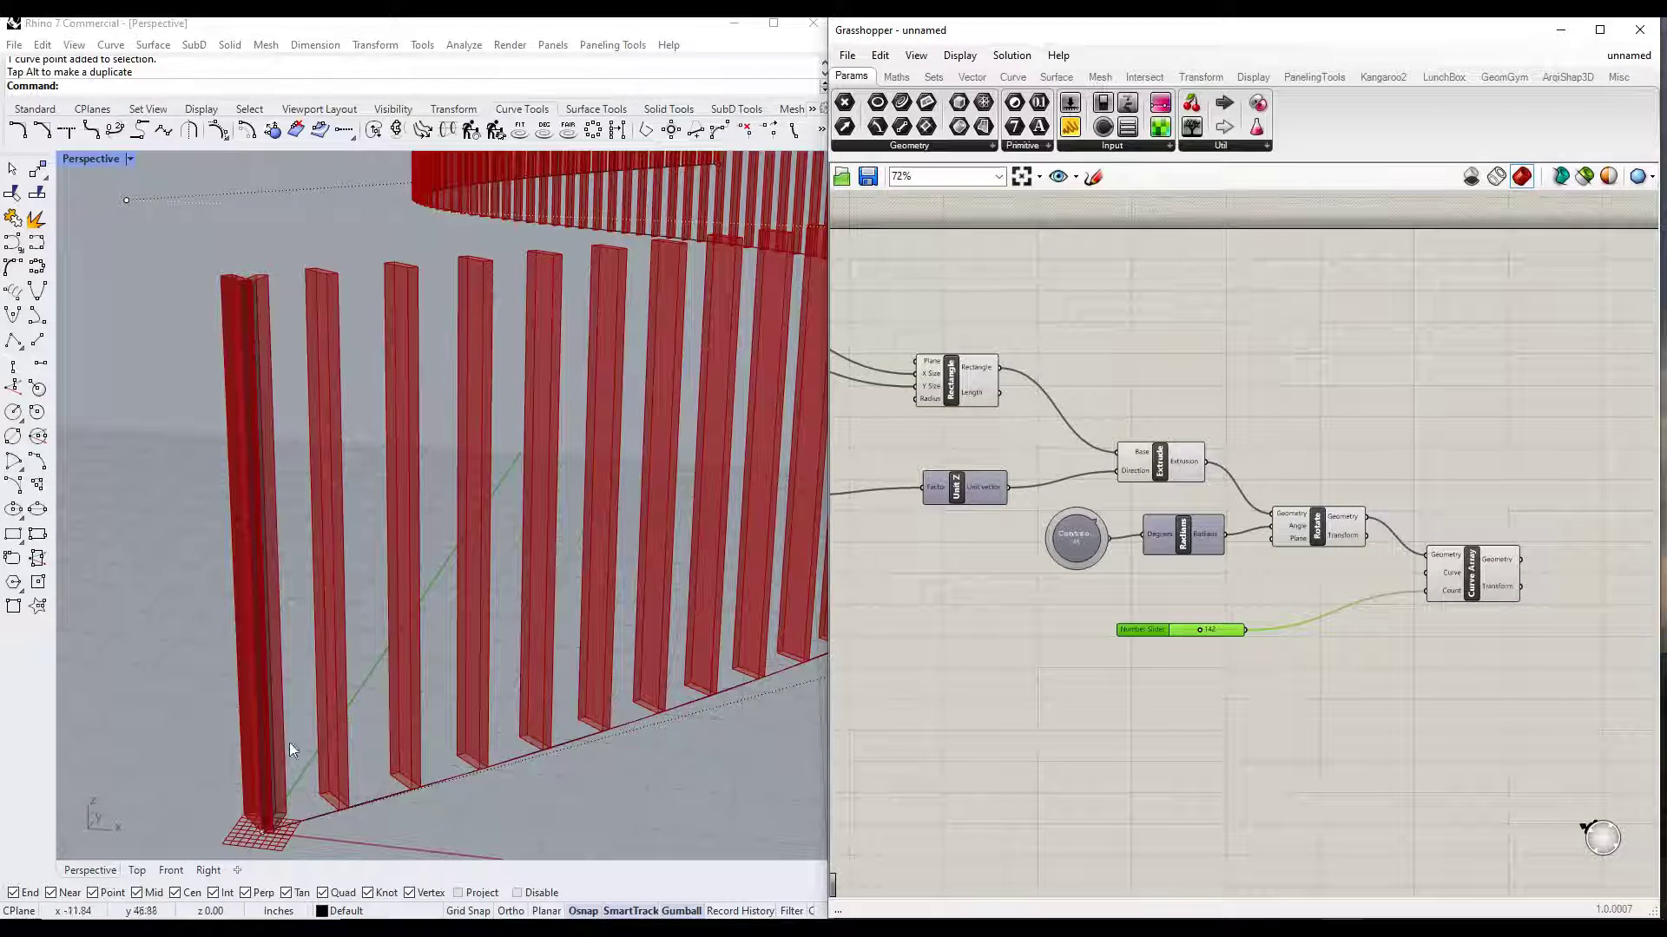
Step: Increase the slider feeding Unit Z slightly above 72 to make the posts taller
scroll(1160, 467, "down", 2)
right_click_drag(878, 444, 1002, 419)
scroll(1002, 420, "up", 5)
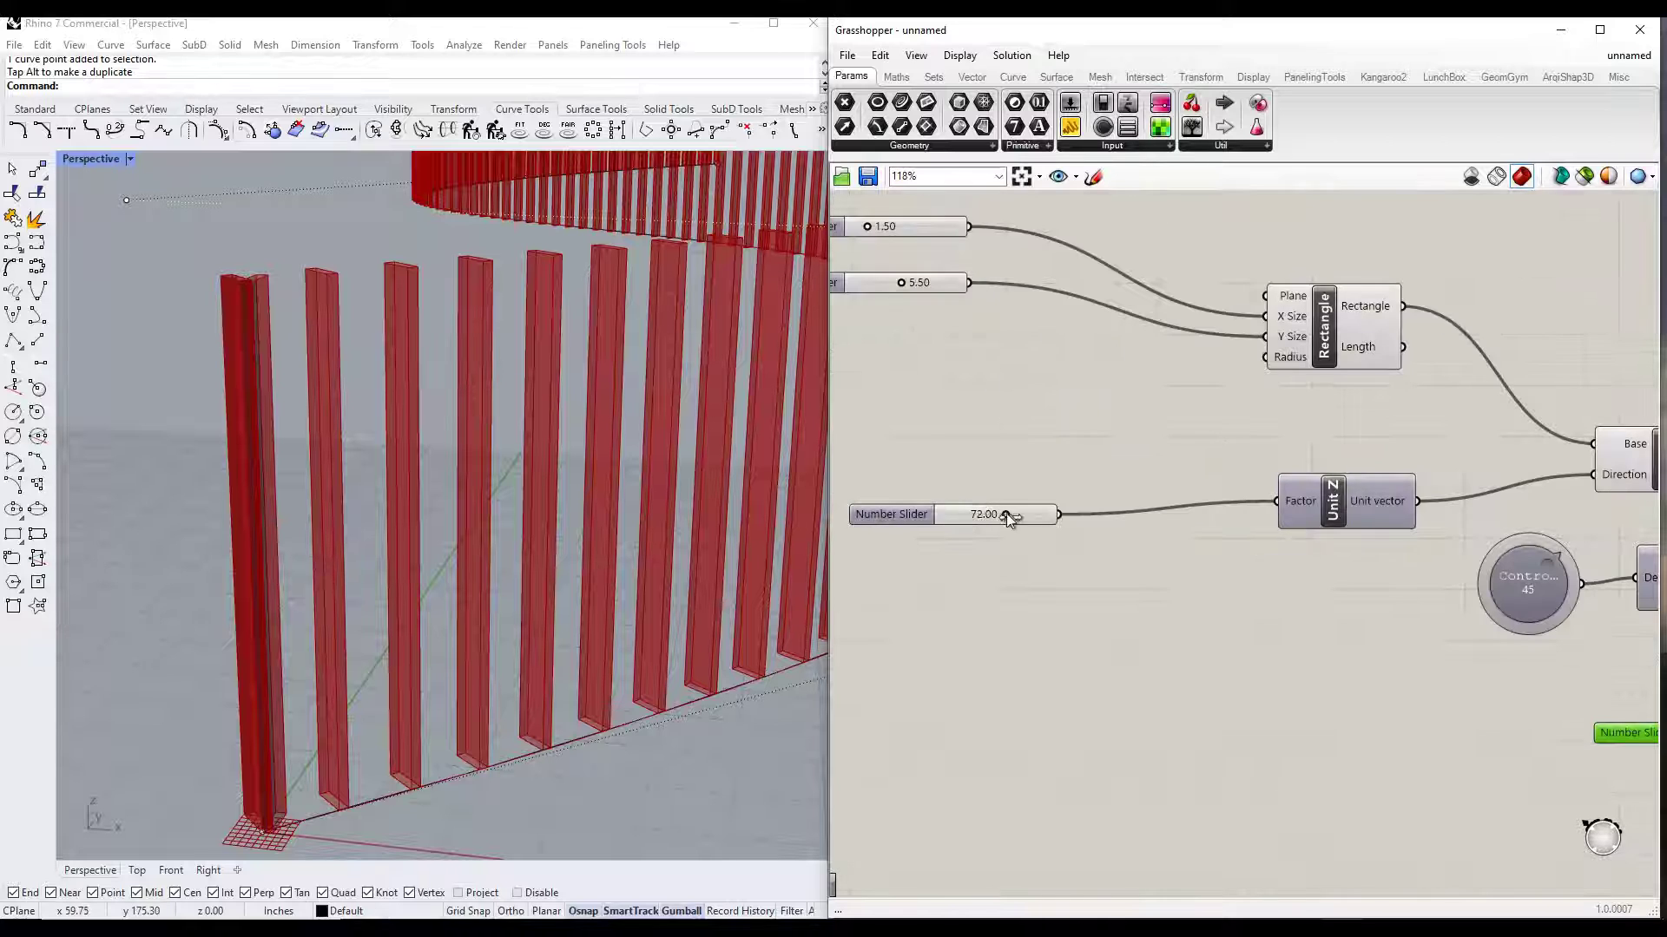
mouse_move(1002, 513)
left_mouse_down()
mouse_move(1018, 510)
mouse_move(1007, 519)
left_mouse_up()
Step: Tidy the canvas by moving the Rectangle and Unit Z components closer to their sliders and aligning them vertically
scroll(1085, 399, "down", 3)
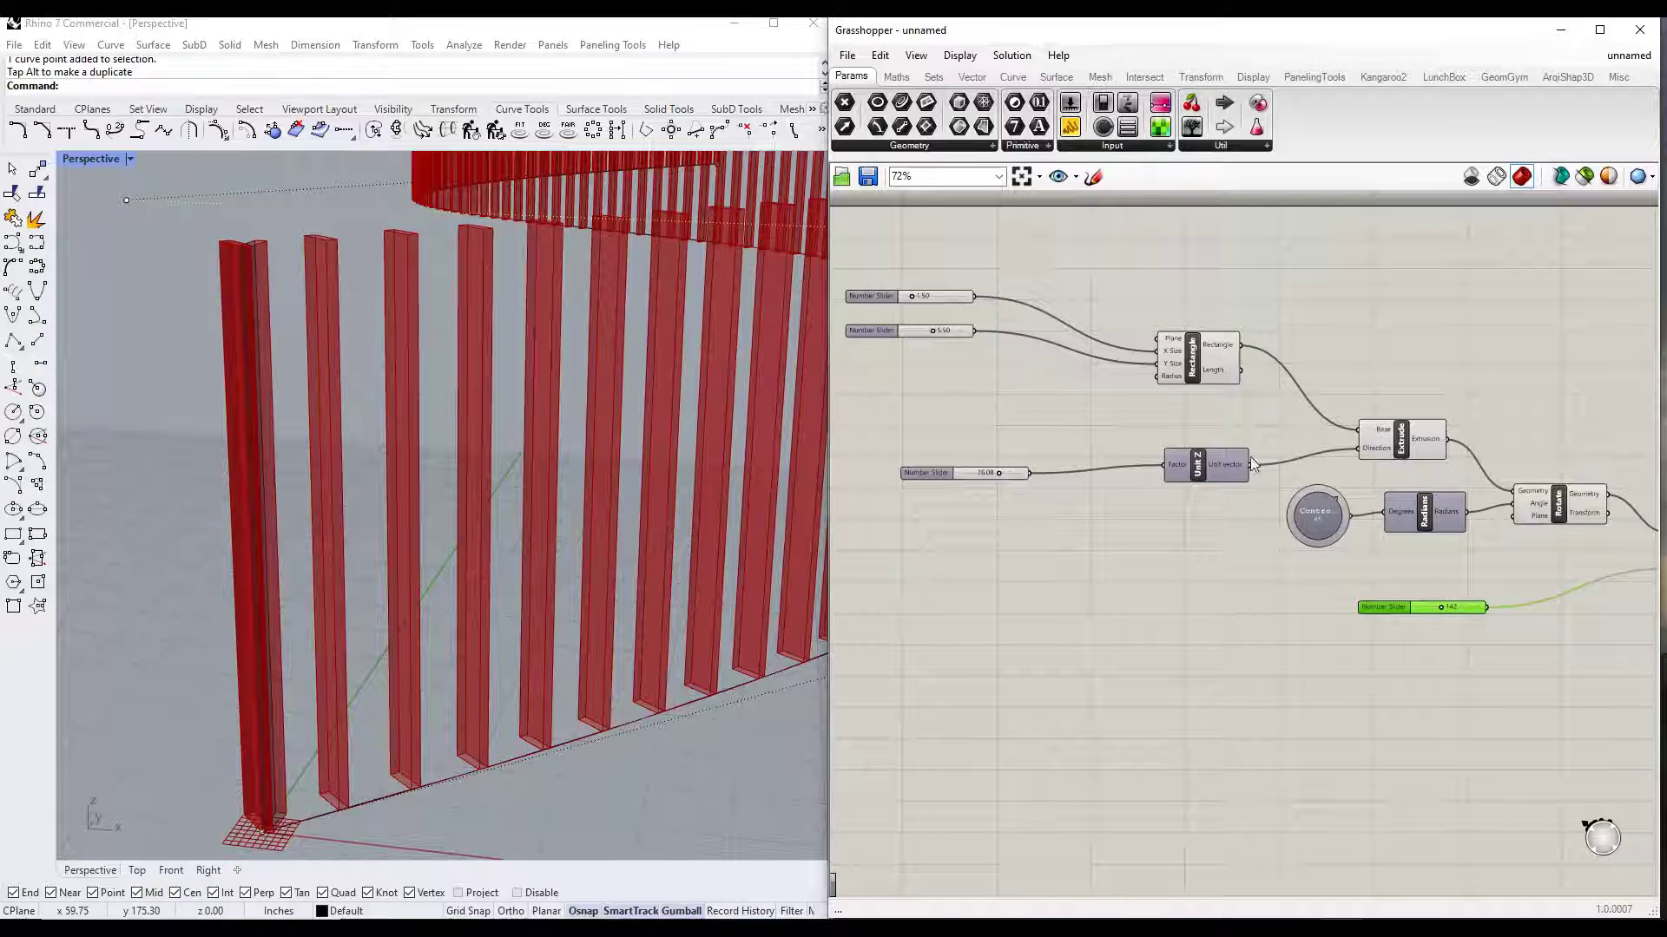
left_click_drag(1235, 463, 1222, 461)
left_click_drag(1216, 358, 1184, 340)
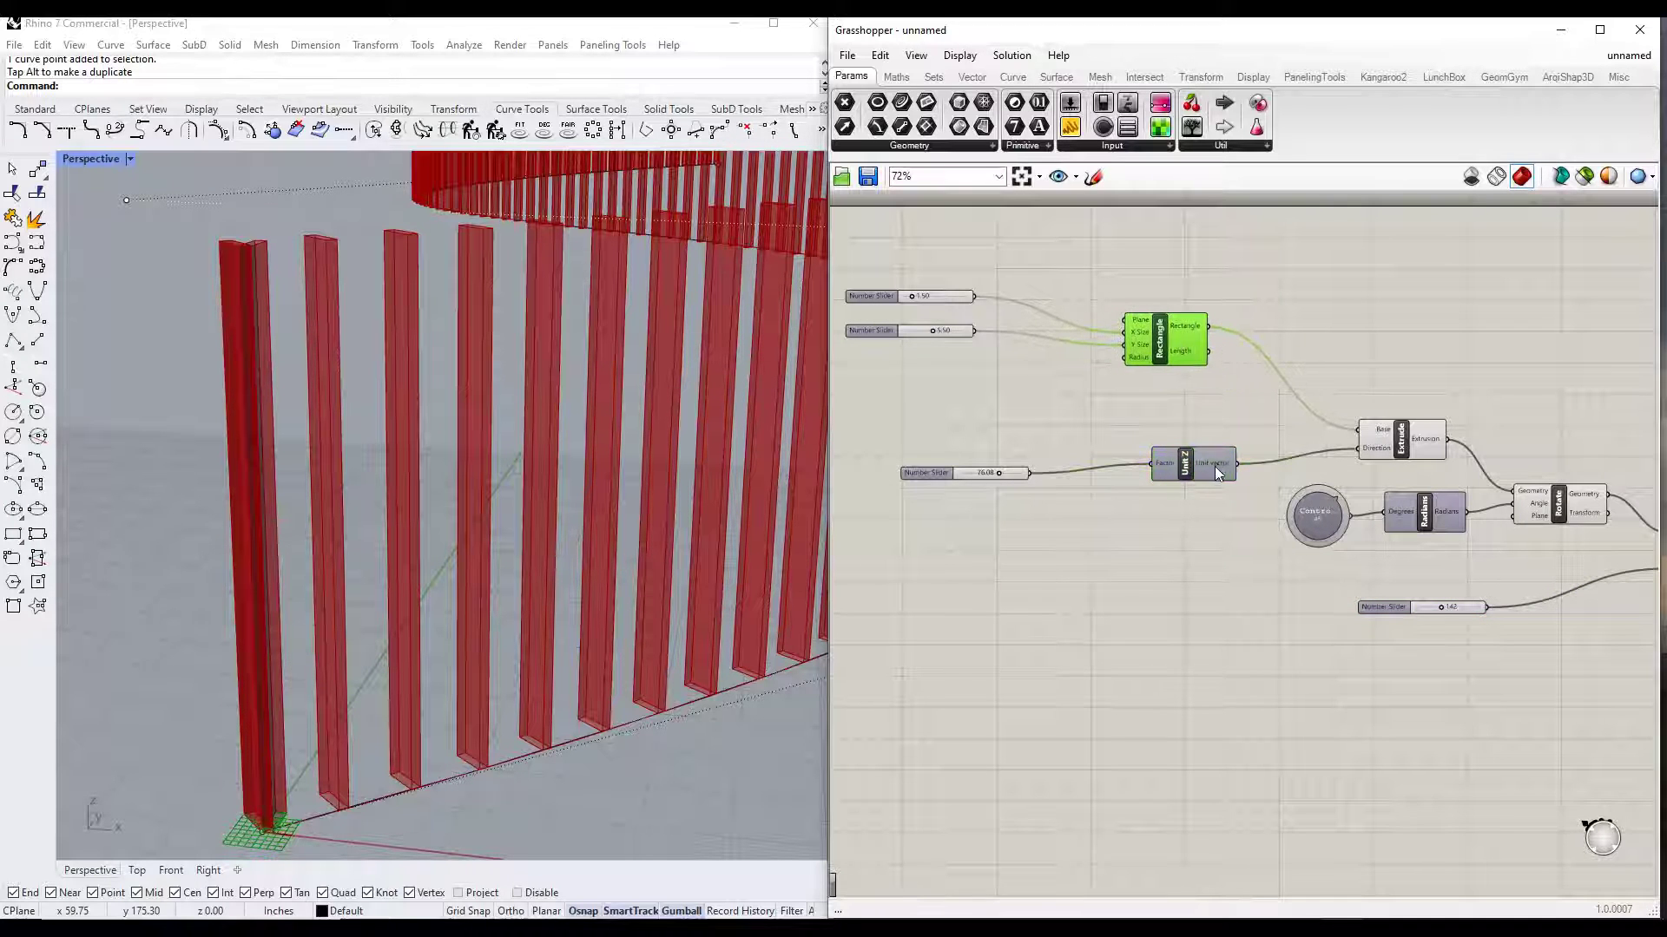
left_click_drag(1215, 466, 1187, 455)
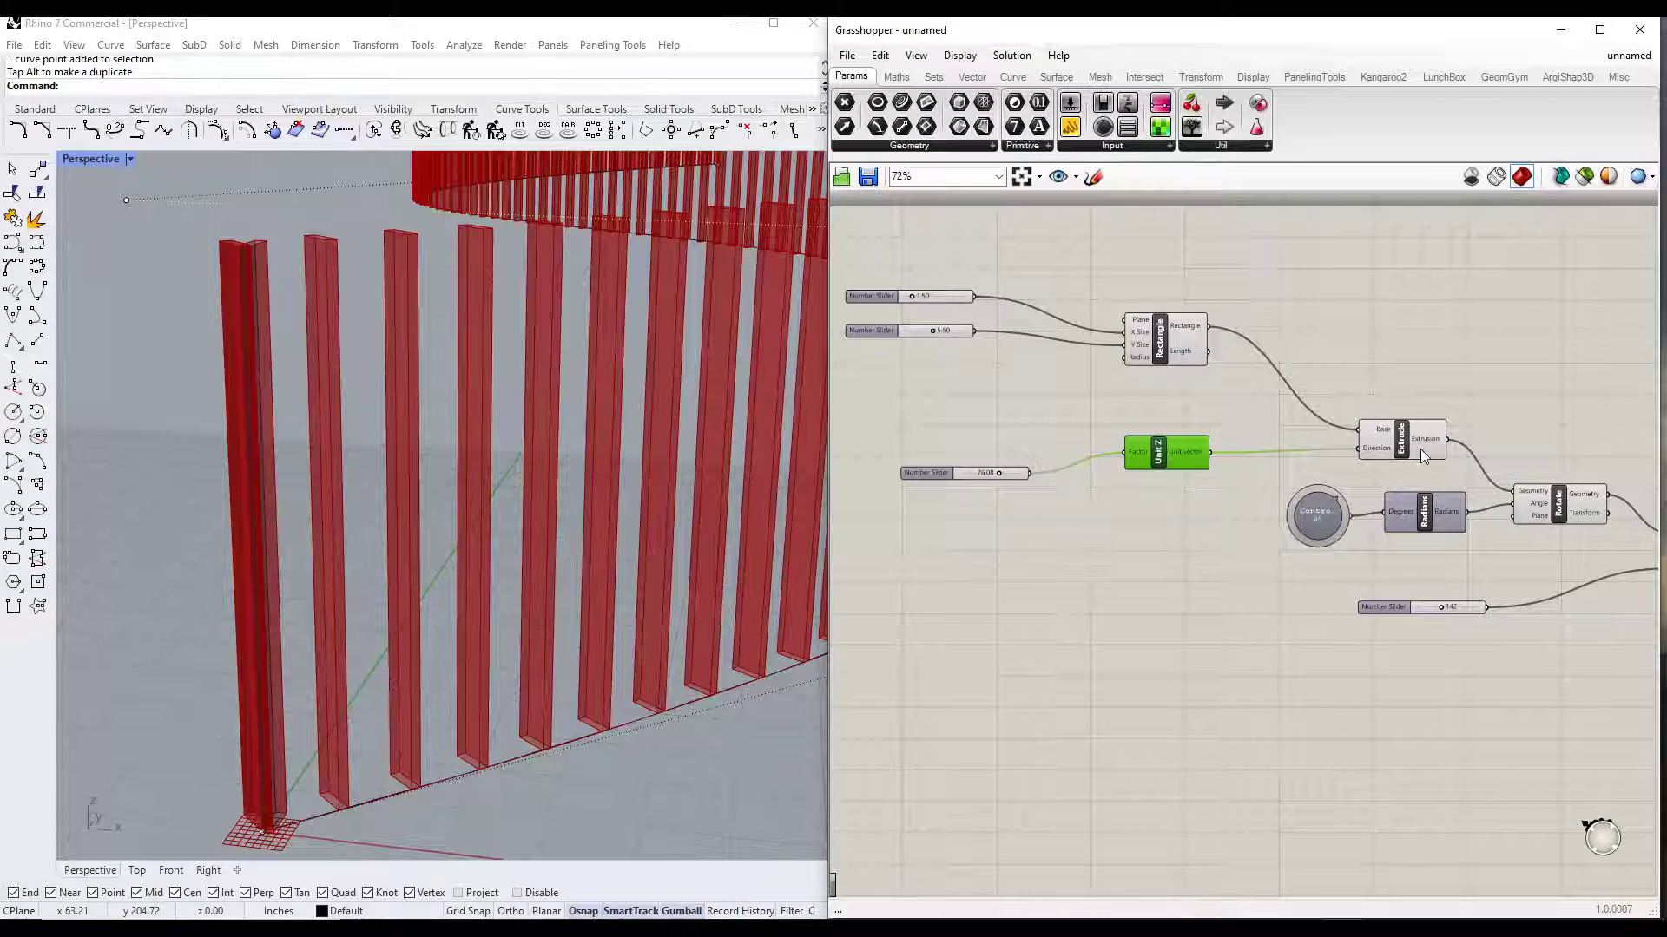
Step: Replace the Extrude component with an Extrude Along component placed between Rectangle and Rotate
left_click_drag(1420, 450, 1420, 326)
key("Delete")
double_click(1391, 386)
type("ext")
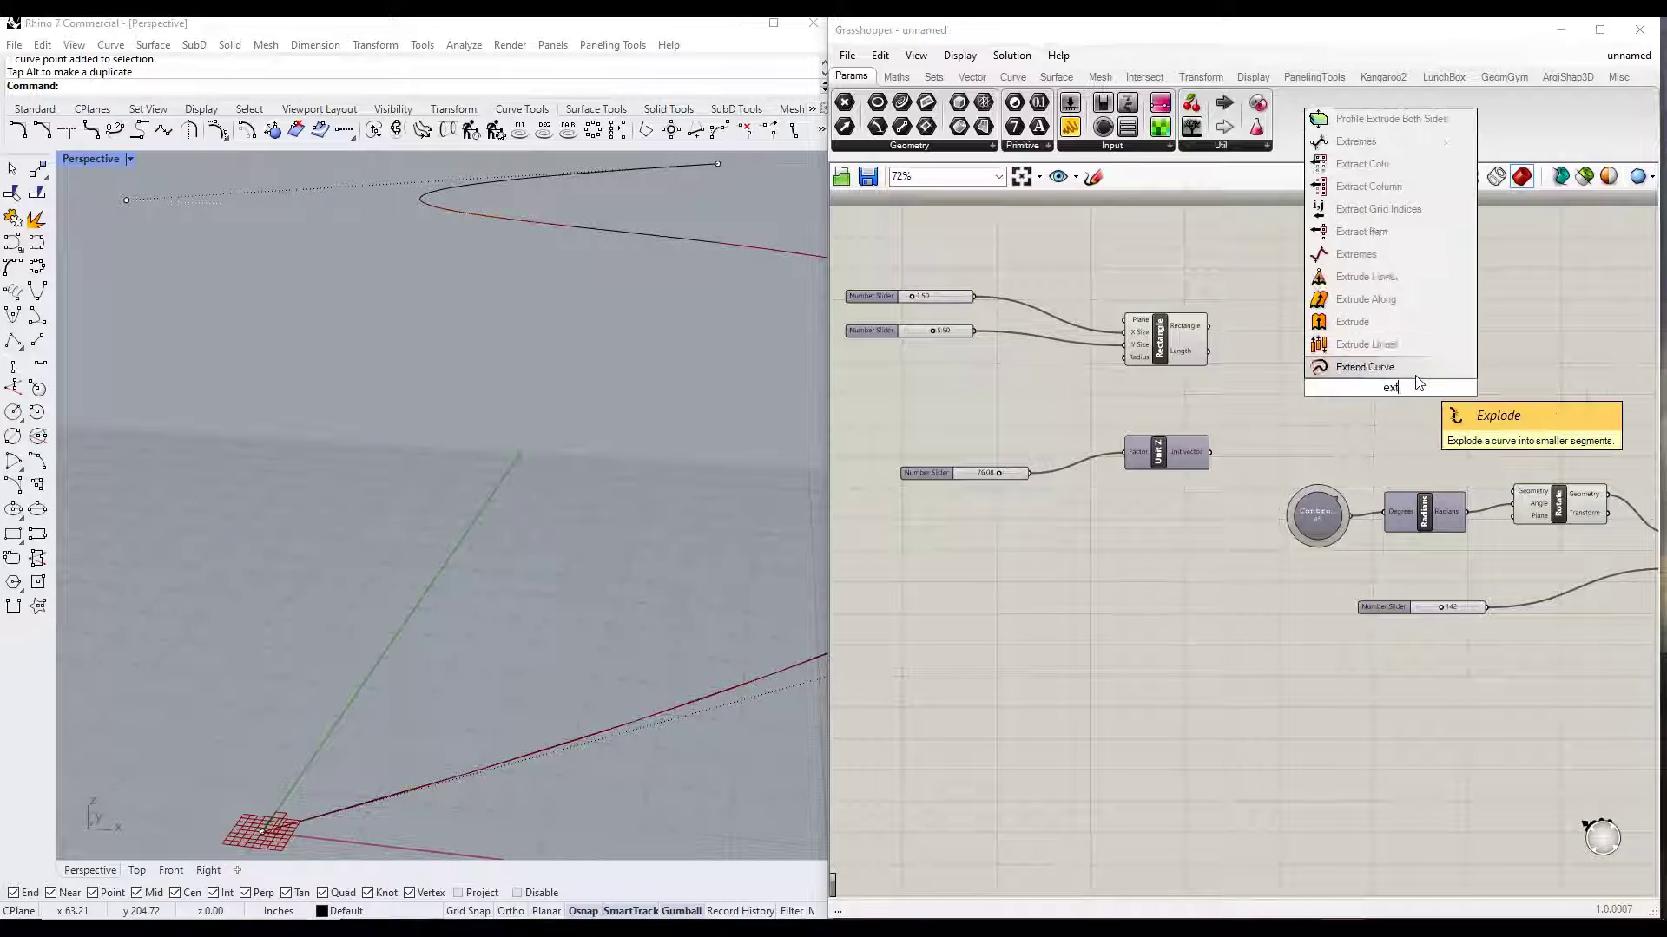
type("rude a")
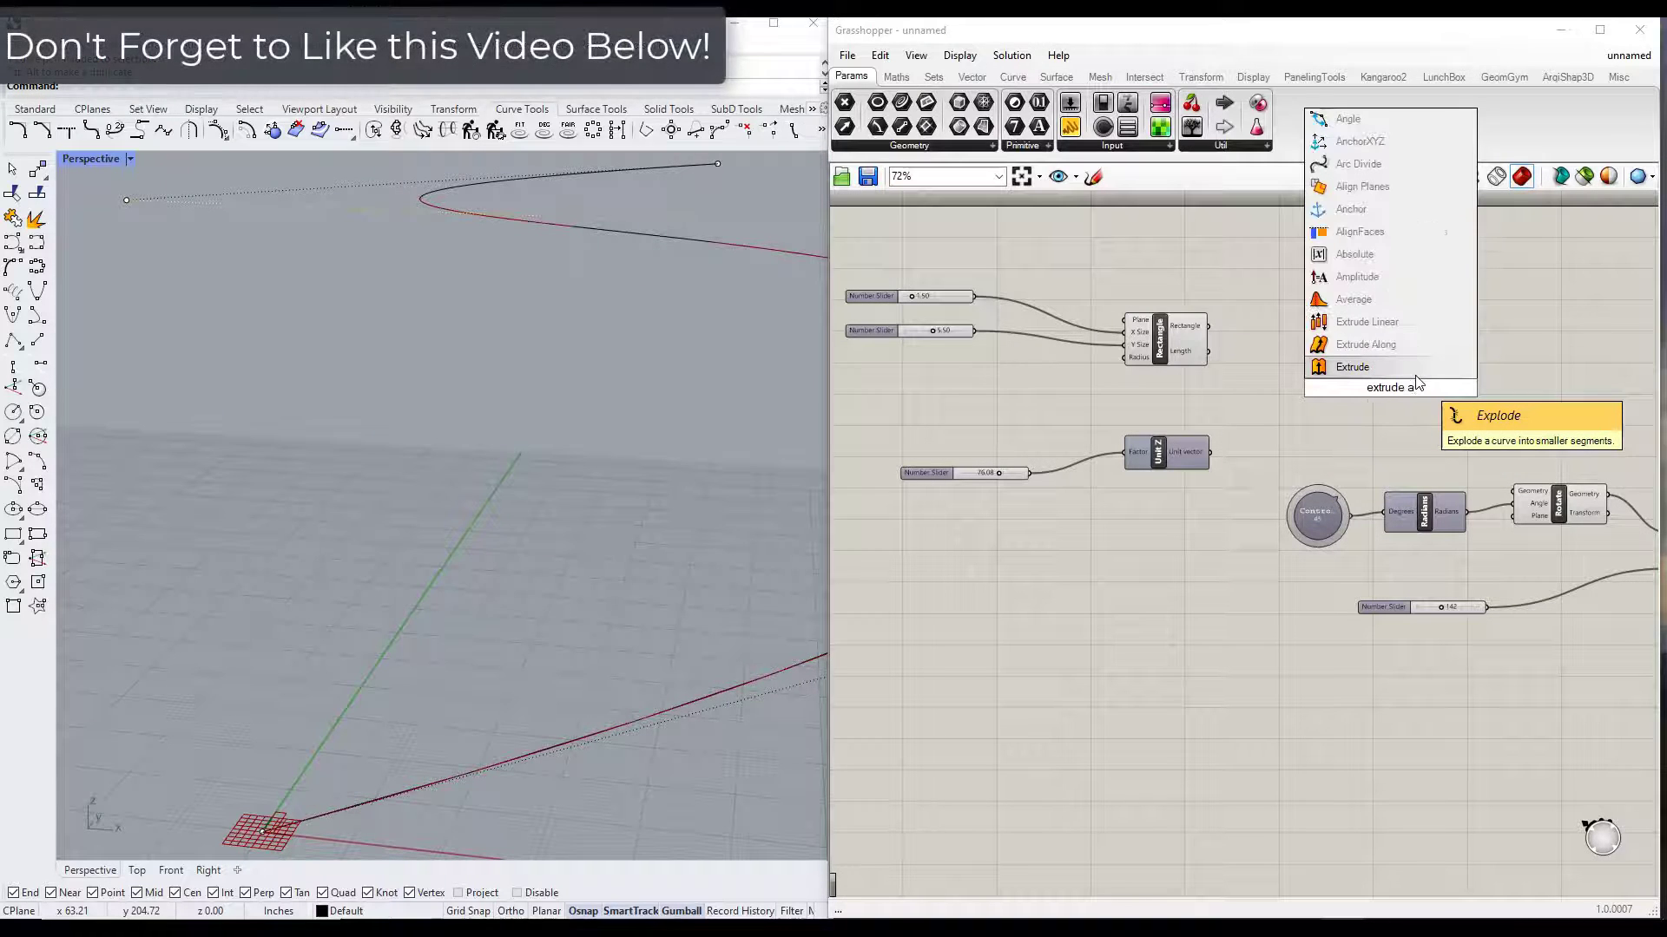
type("long")
key("Return")
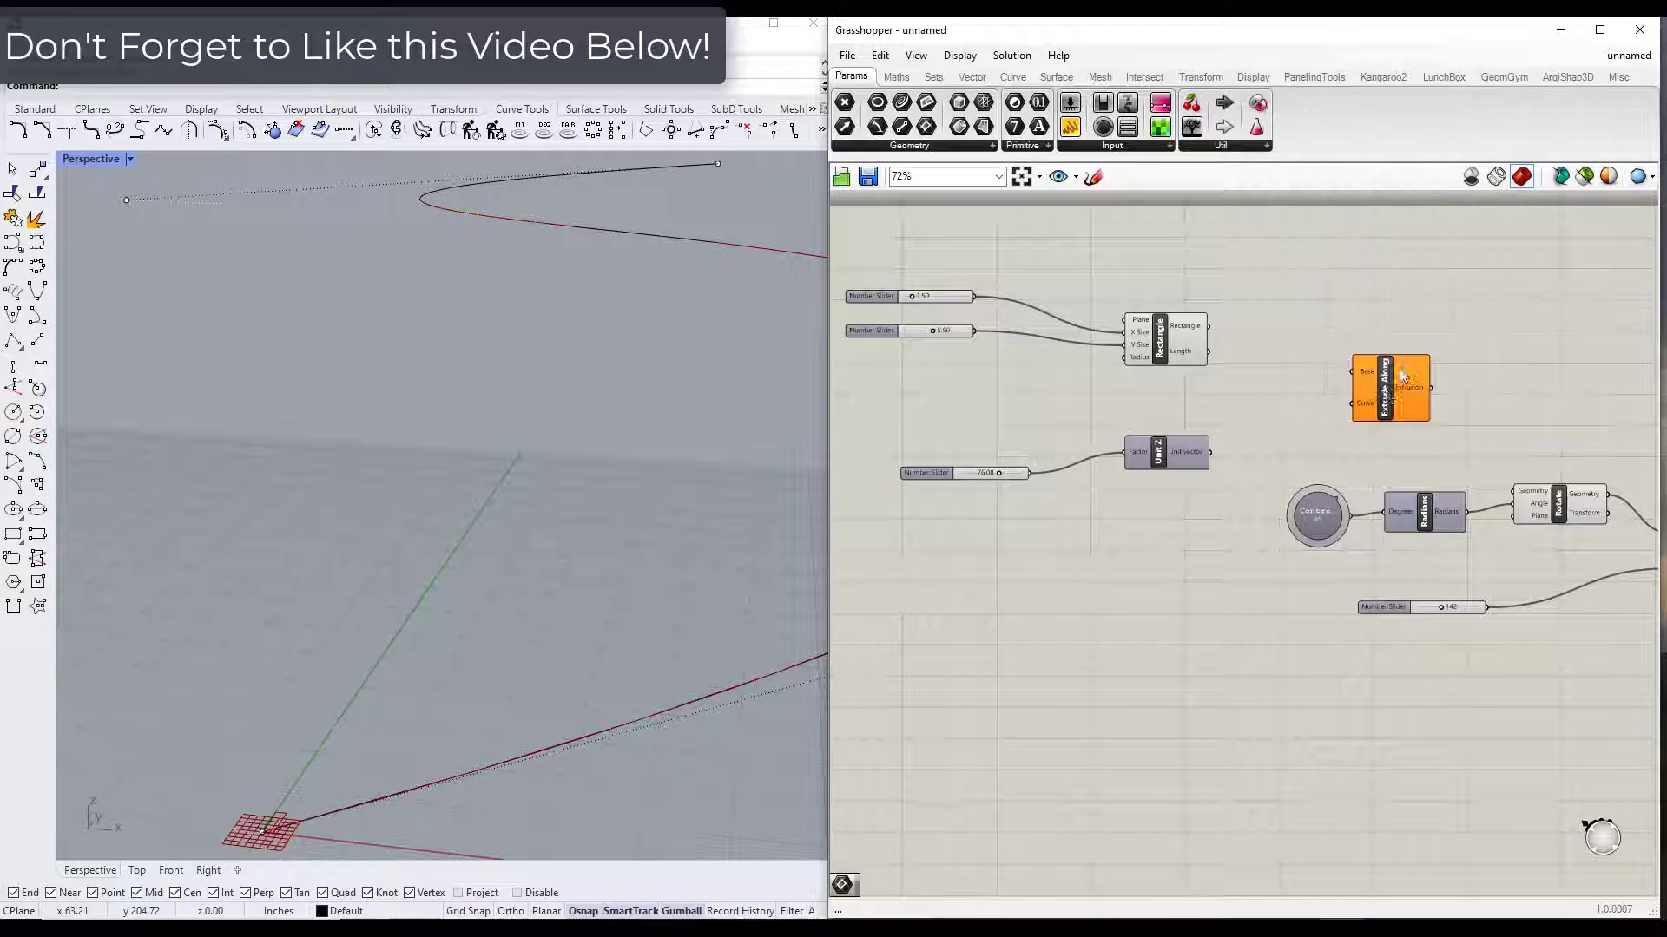
left_click_drag(1400, 375, 1343, 374)
Step: Wire Rectangle into the Base of Extrude Along and its Extrusion into Rotate's Geometry, moving Unit Z out of the way
scroll(1347, 392, "up", 3)
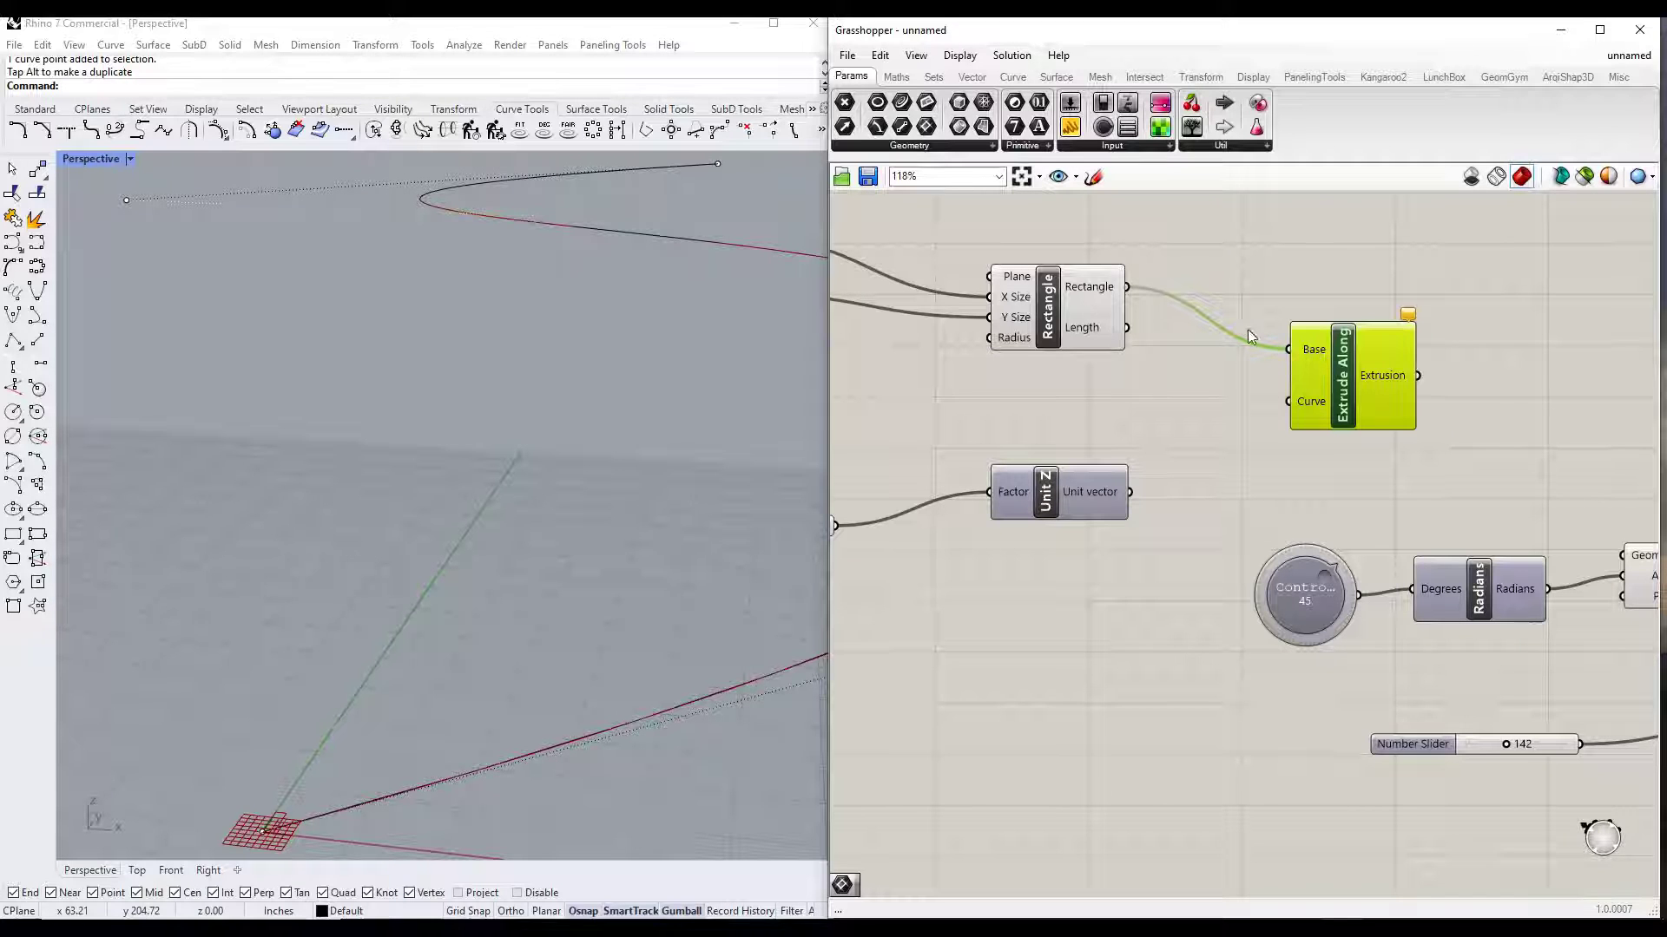
scroll(1250, 337, "down", 3)
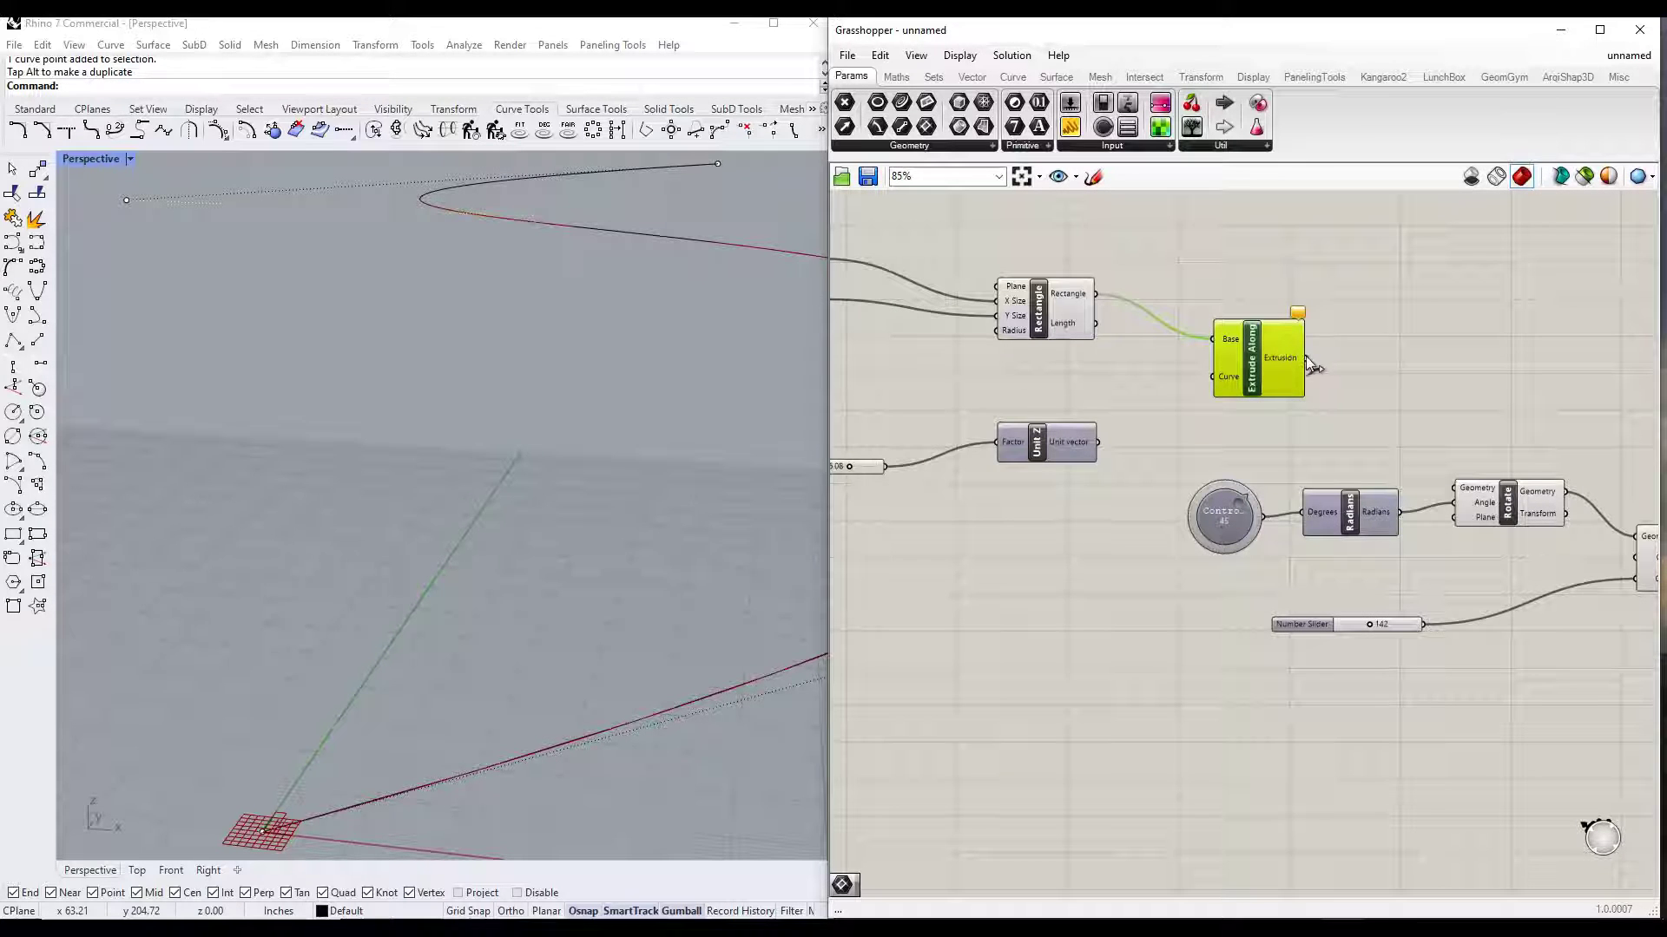
left_click_drag(1426, 448, 1449, 486)
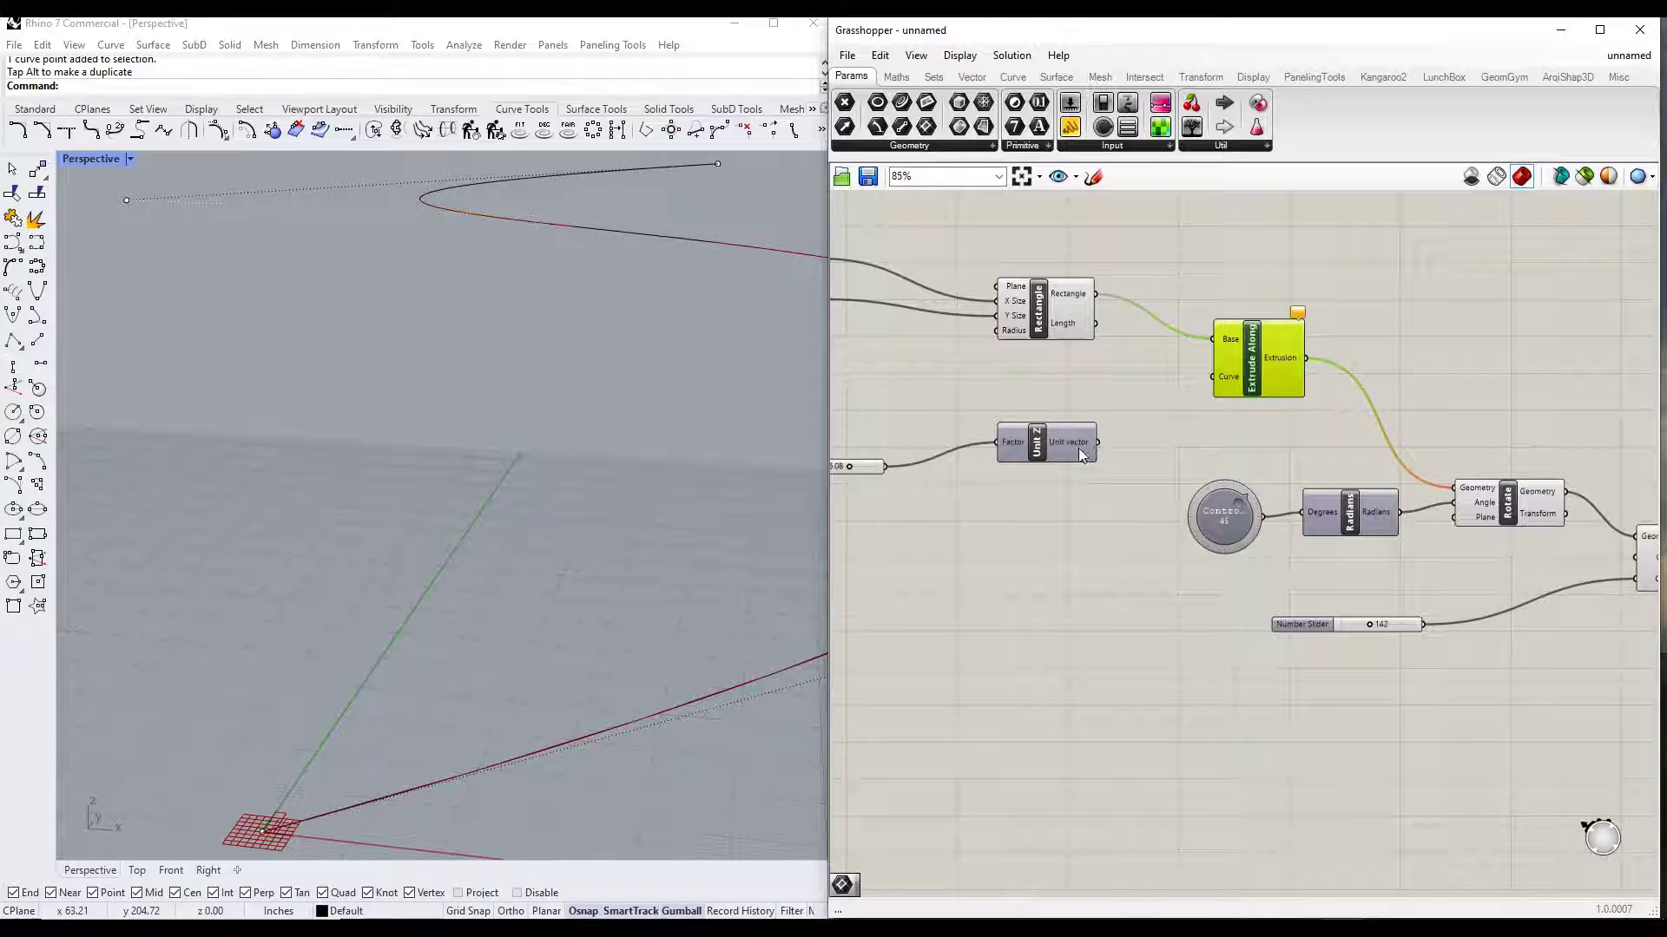
left_click_drag(1081, 455, 1080, 516)
Step: In Rhino's Front view, draw a four-point S-shaped control point curve from the origin, about 43 inches tall and ending about 5 inches sideways
scroll(1260, 389, "up", 3)
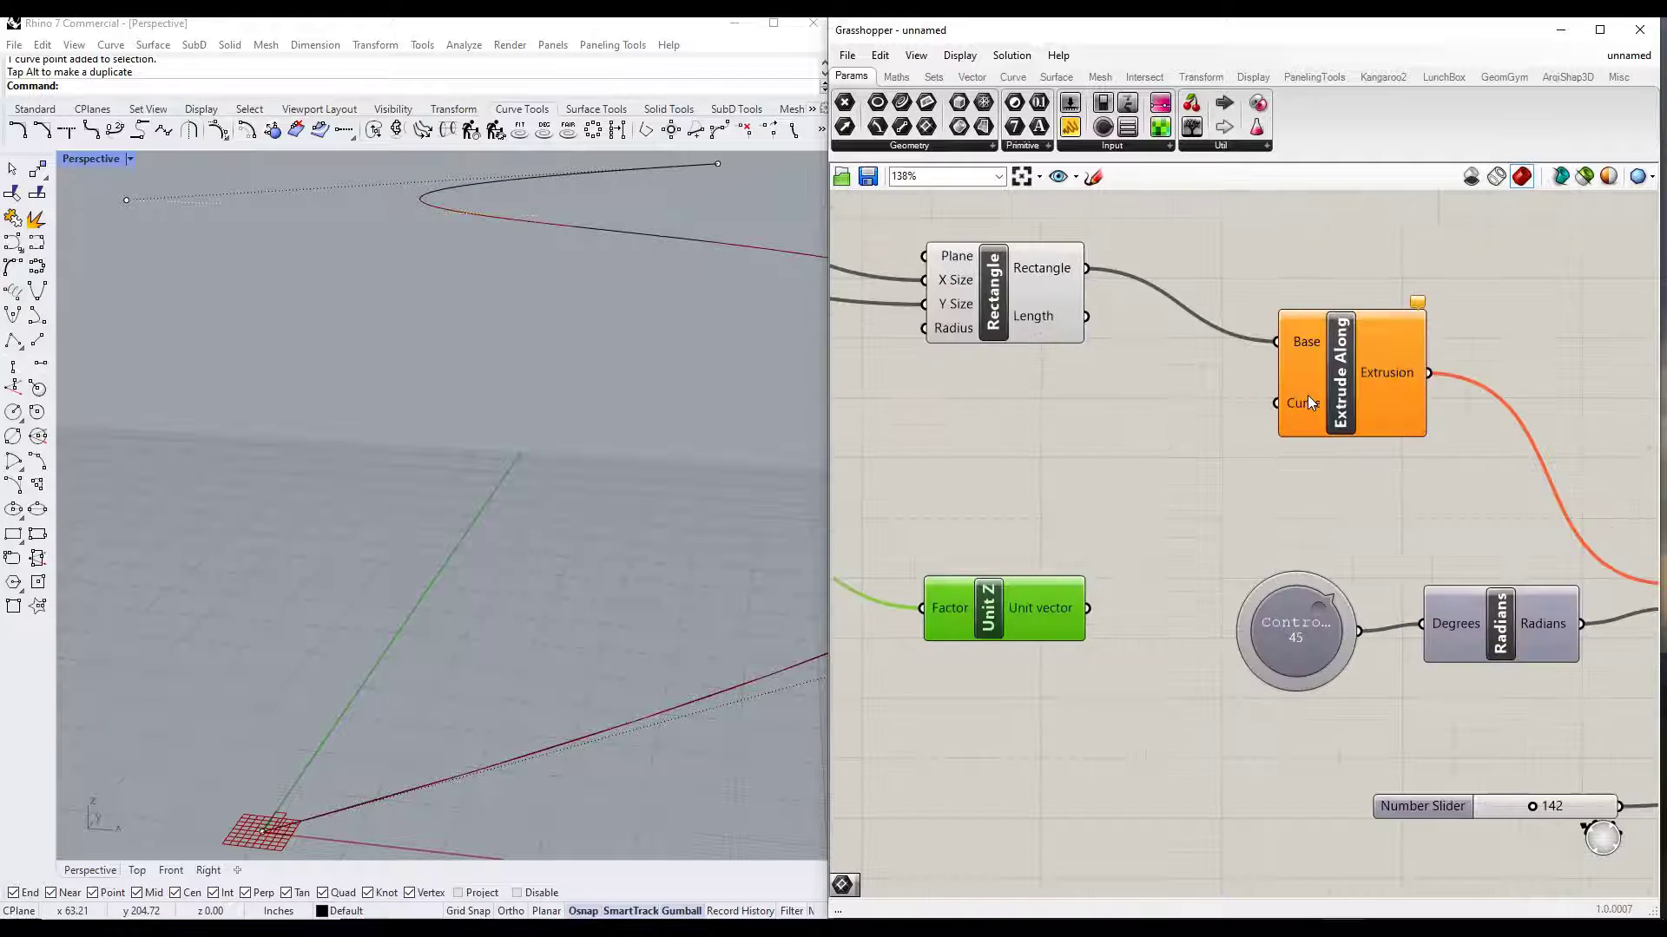
scroll(1308, 394, "up", 2)
scroll(683, 241, "up", 5)
scroll(573, 425, "down", 5)
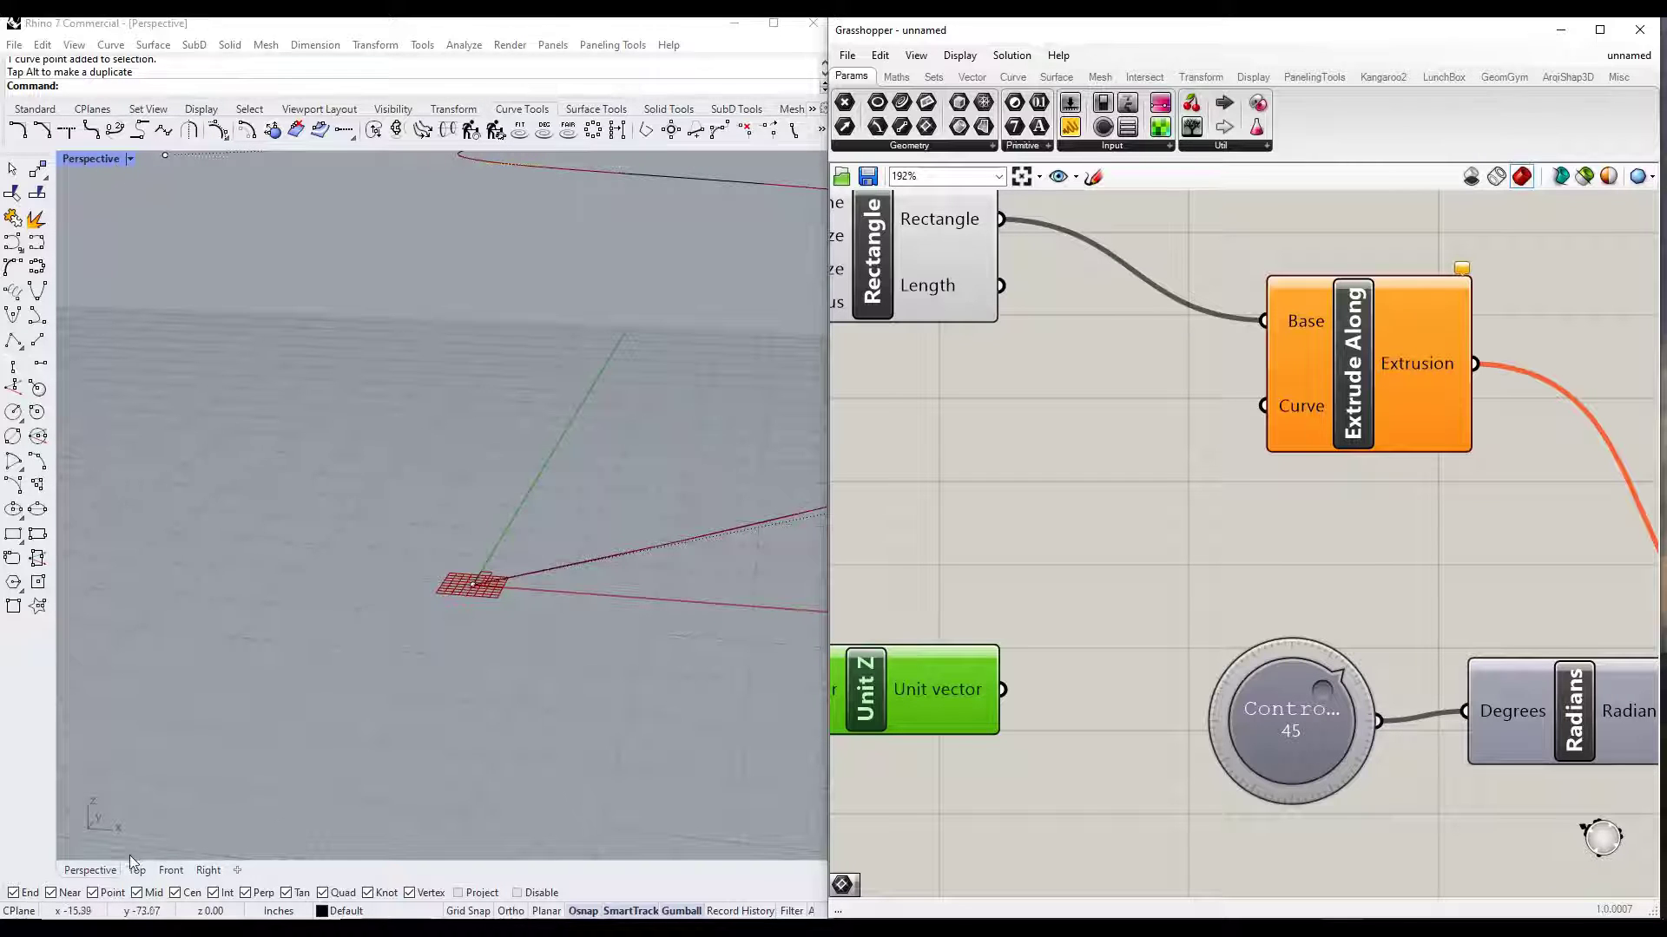
left_click(170, 872)
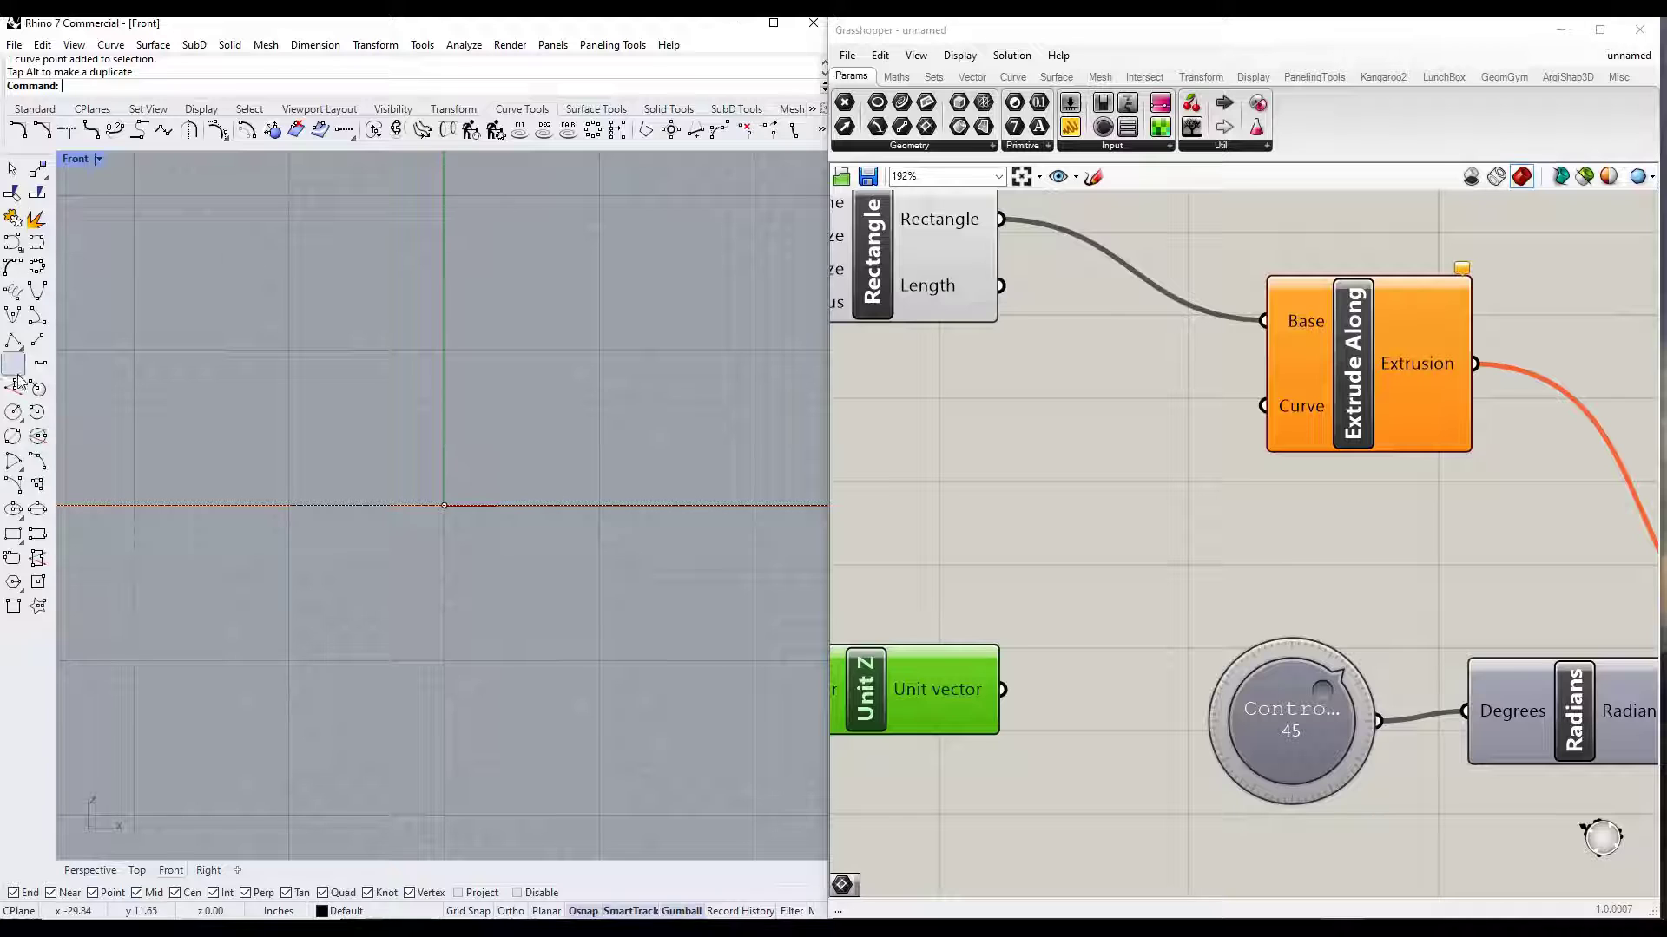
left_click(11, 247)
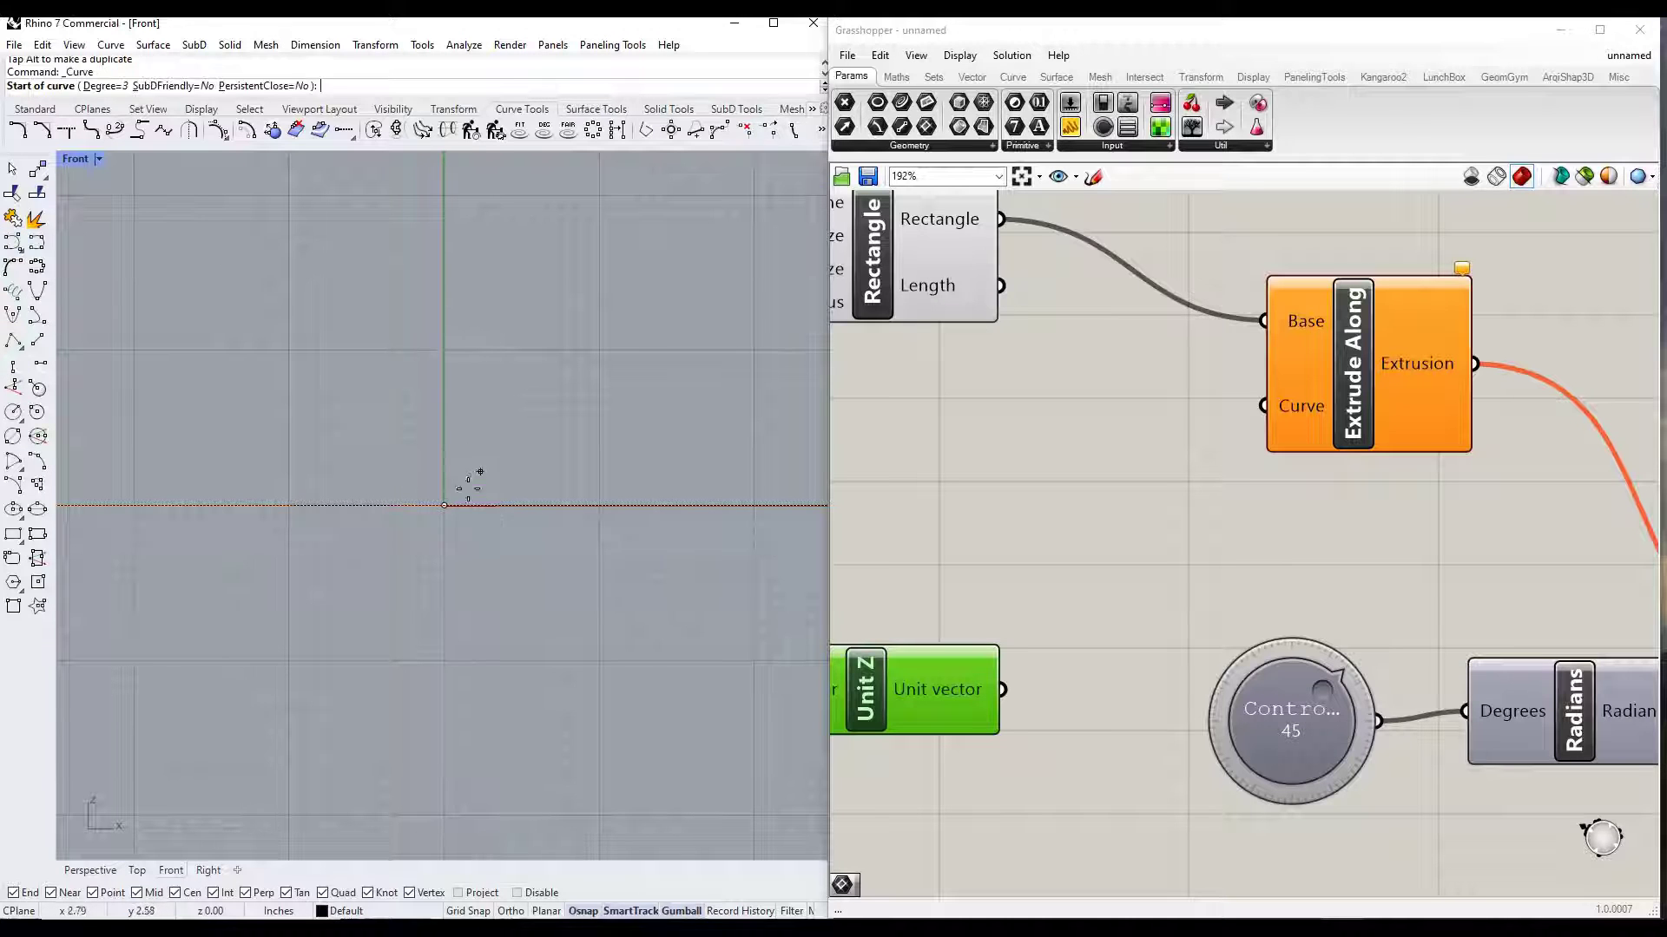
left_click(444, 506)
left_click(444, 313)
left_click(508, 262)
scroll(508, 262, "down", 10)
scroll(508, 262, "down", 2)
left_click(508, 173)
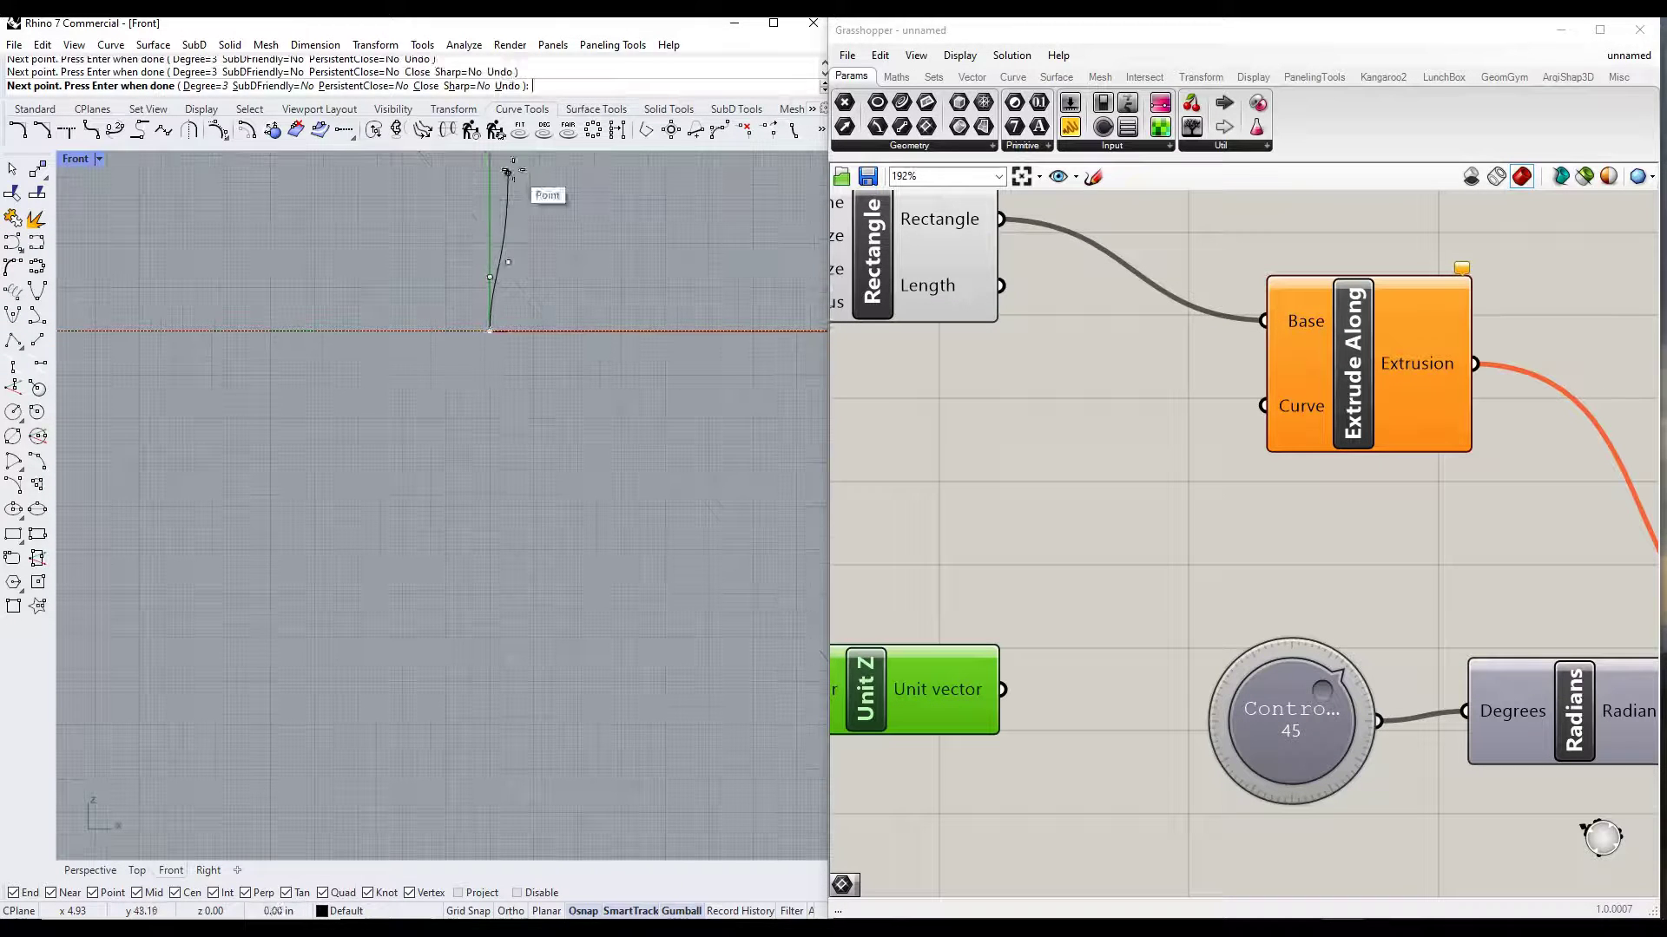
key("Return")
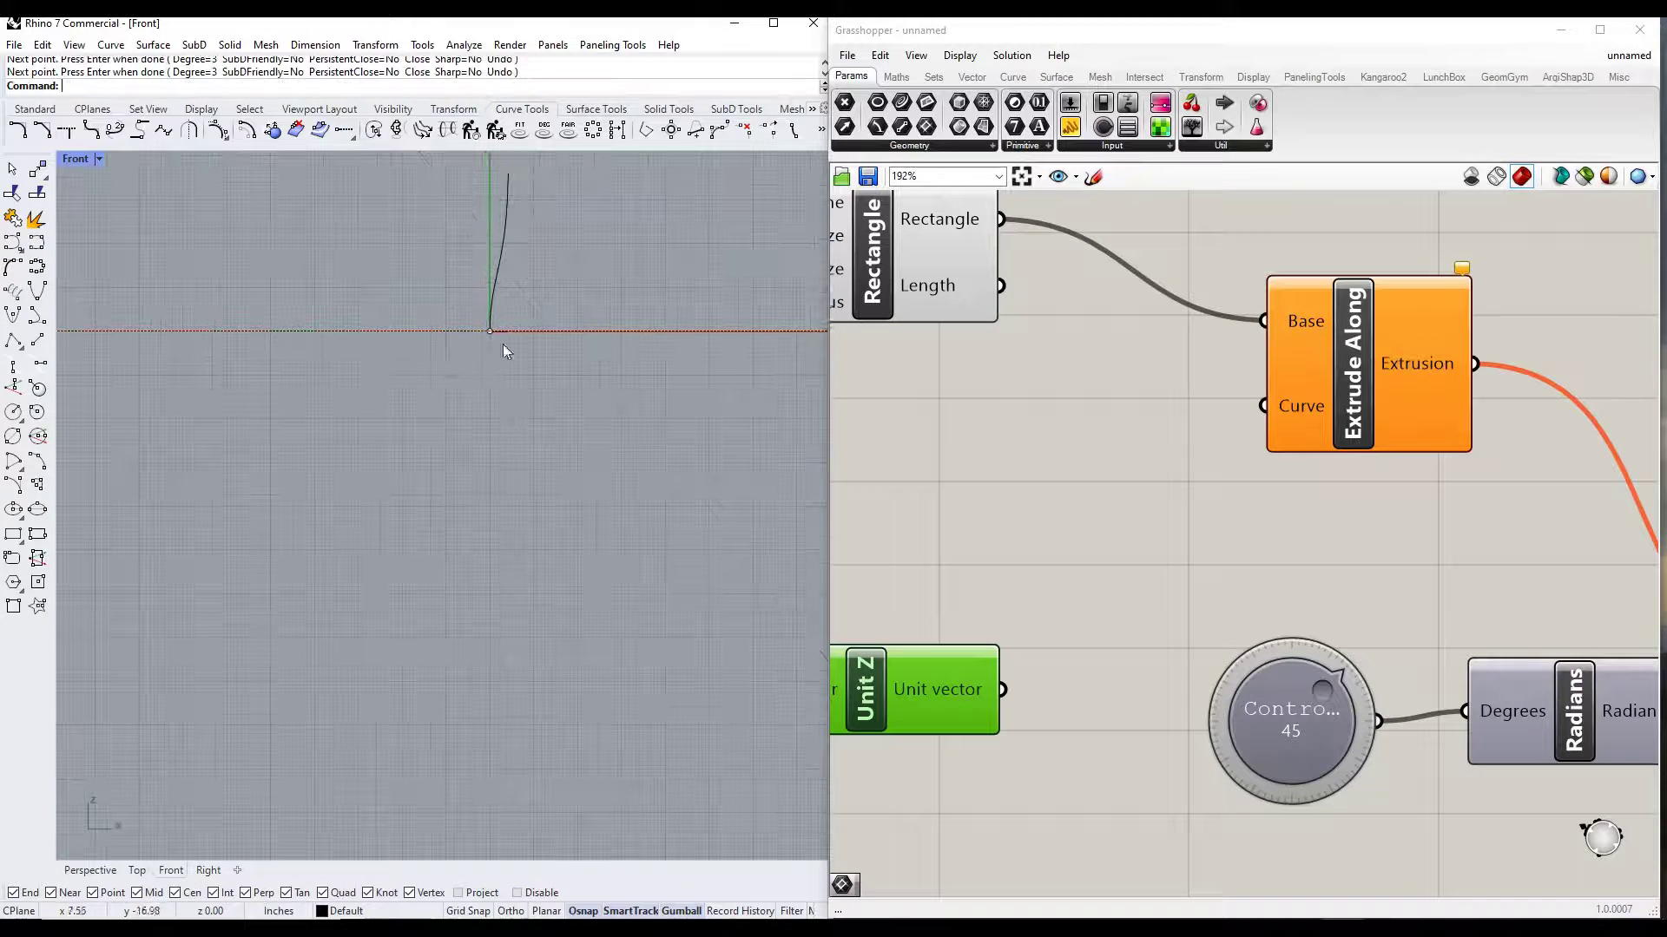
Step: Set the drawn S-shaped curve as the Curve input of Extrude Along and inspect the arrayed extrusions in the Perspective view
left_click(504, 233)
right_click(1301, 405)
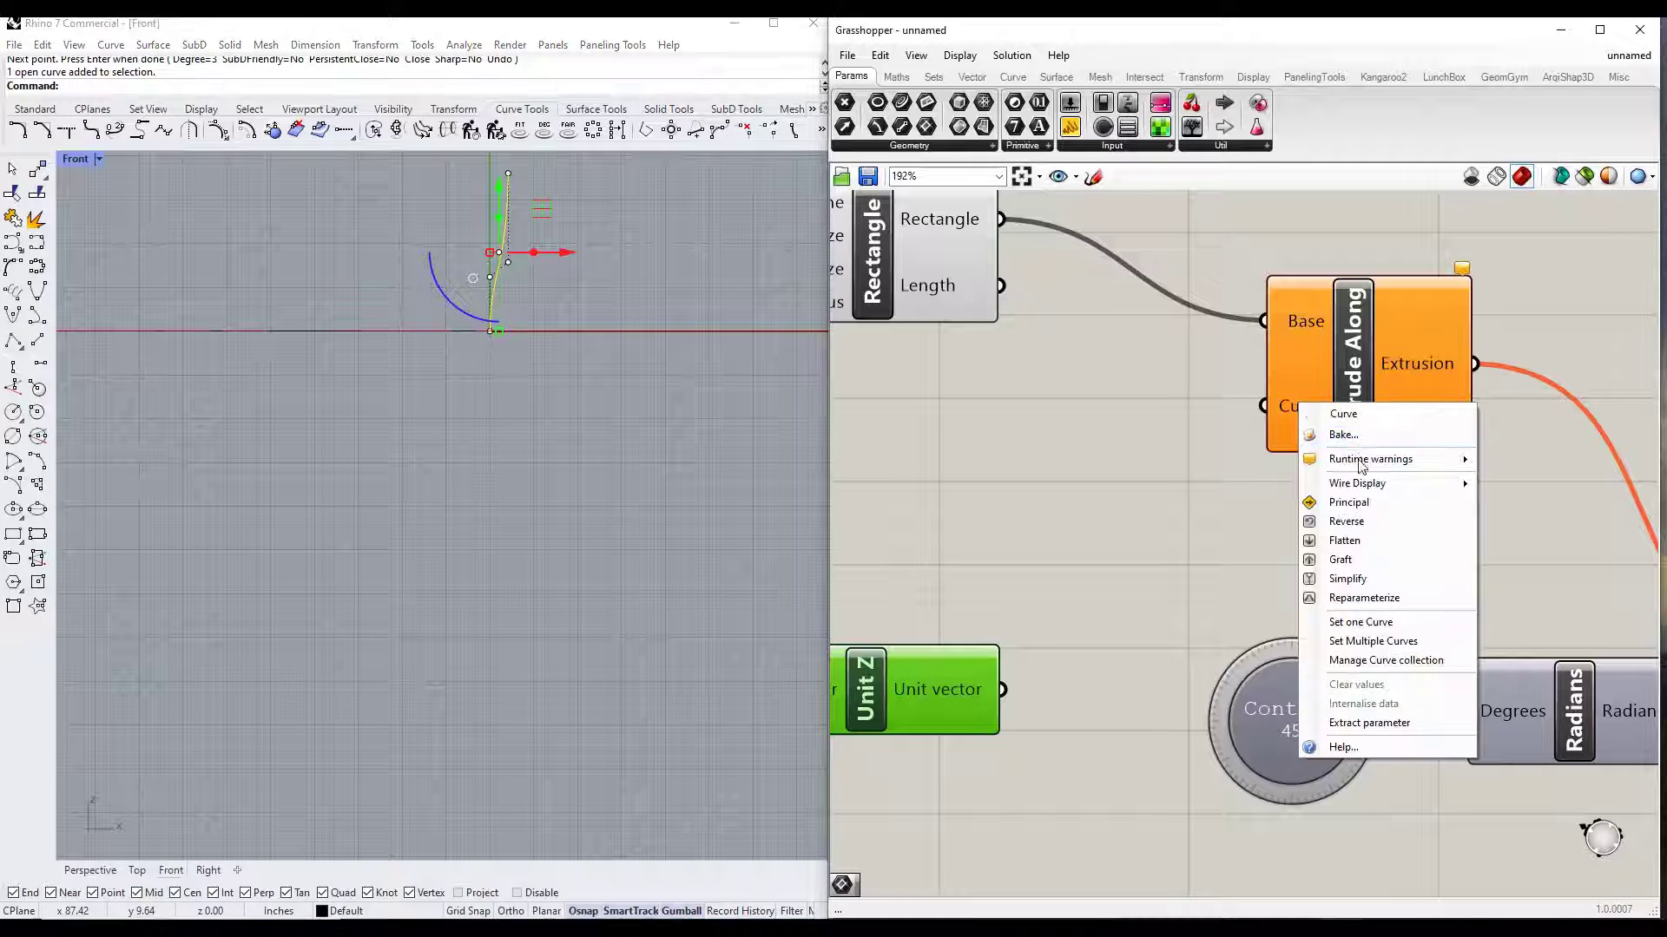
left_click(1378, 623)
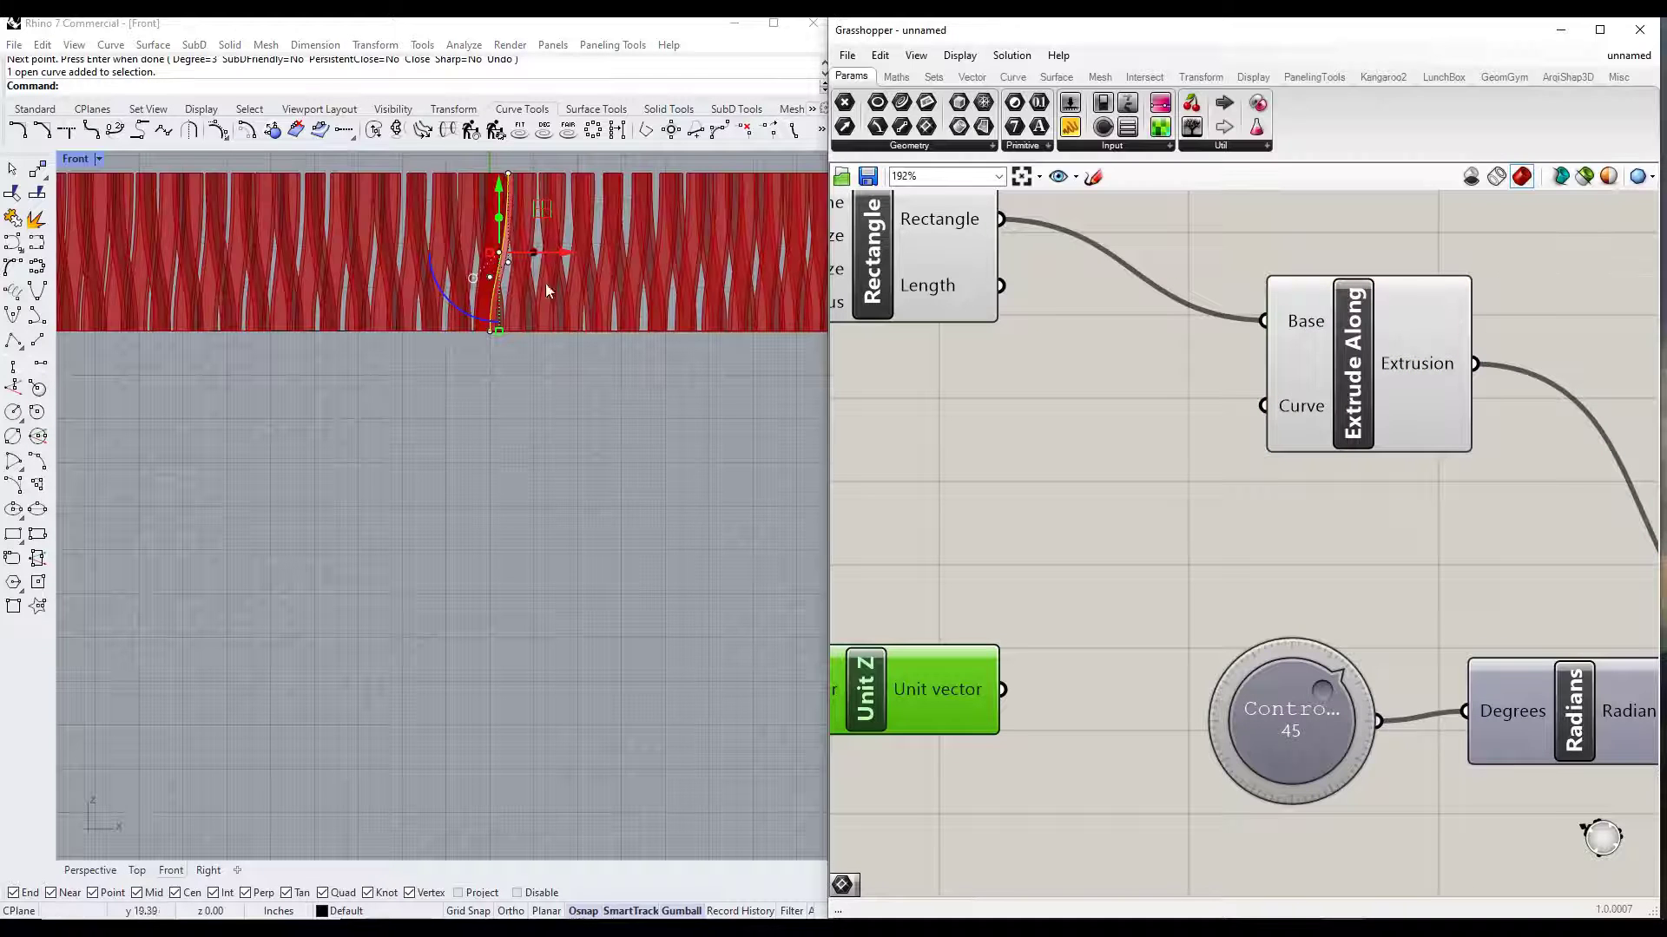
scroll(540, 350, "down", 2)
right_click_drag(537, 308, 524, 341)
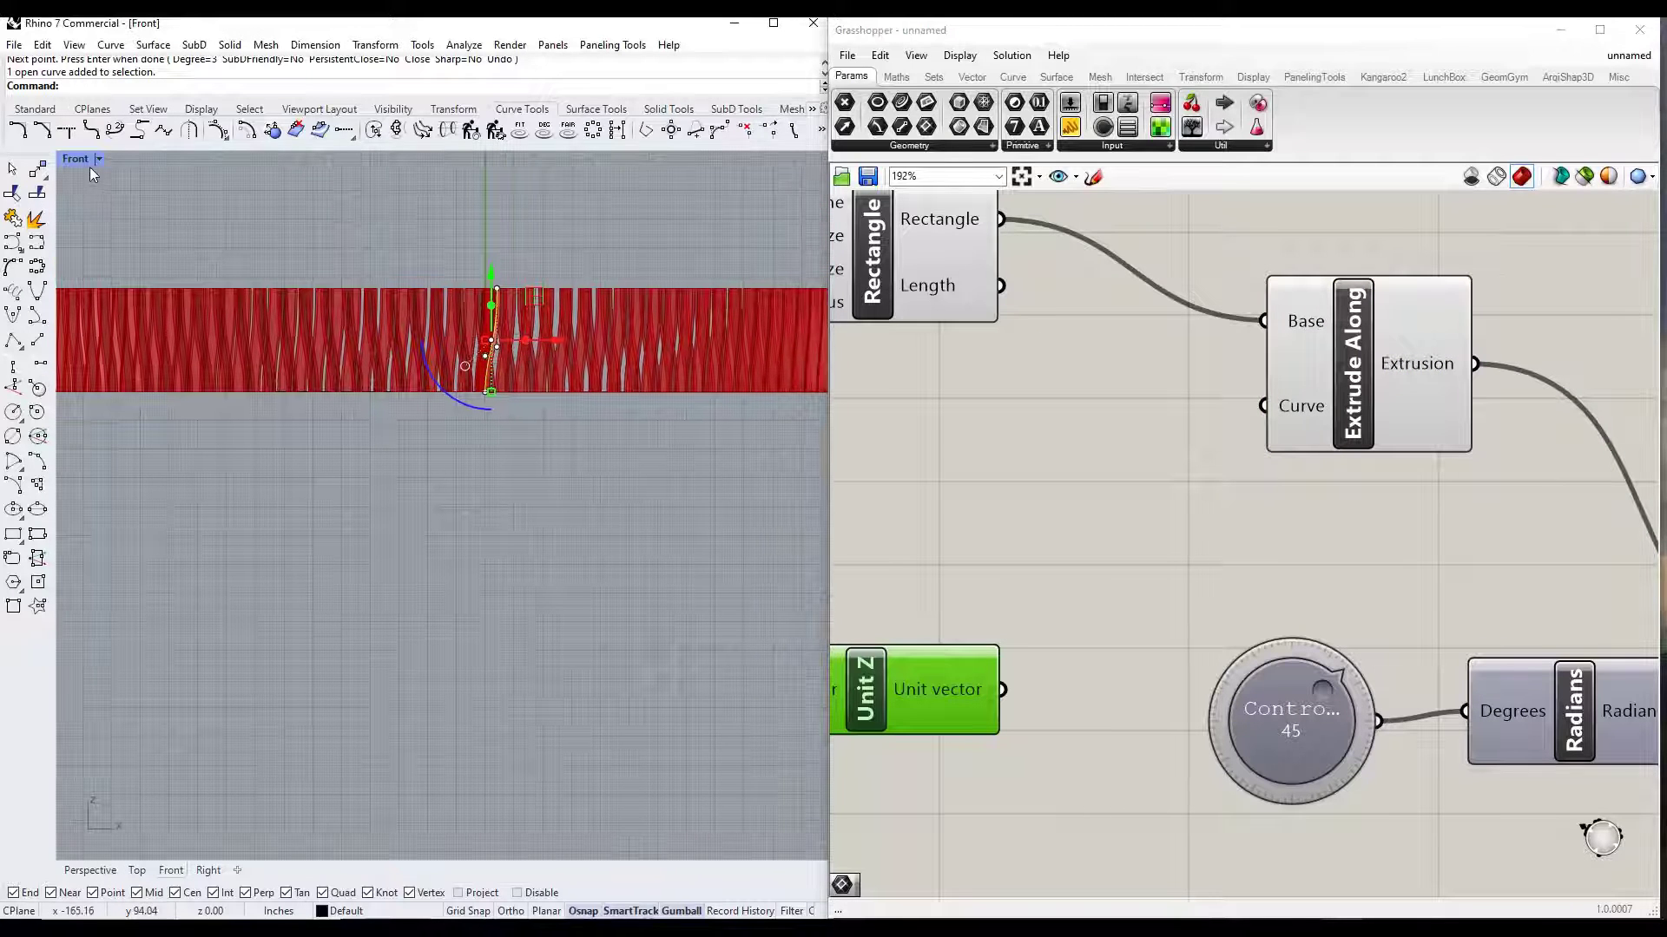
left_click(90, 869)
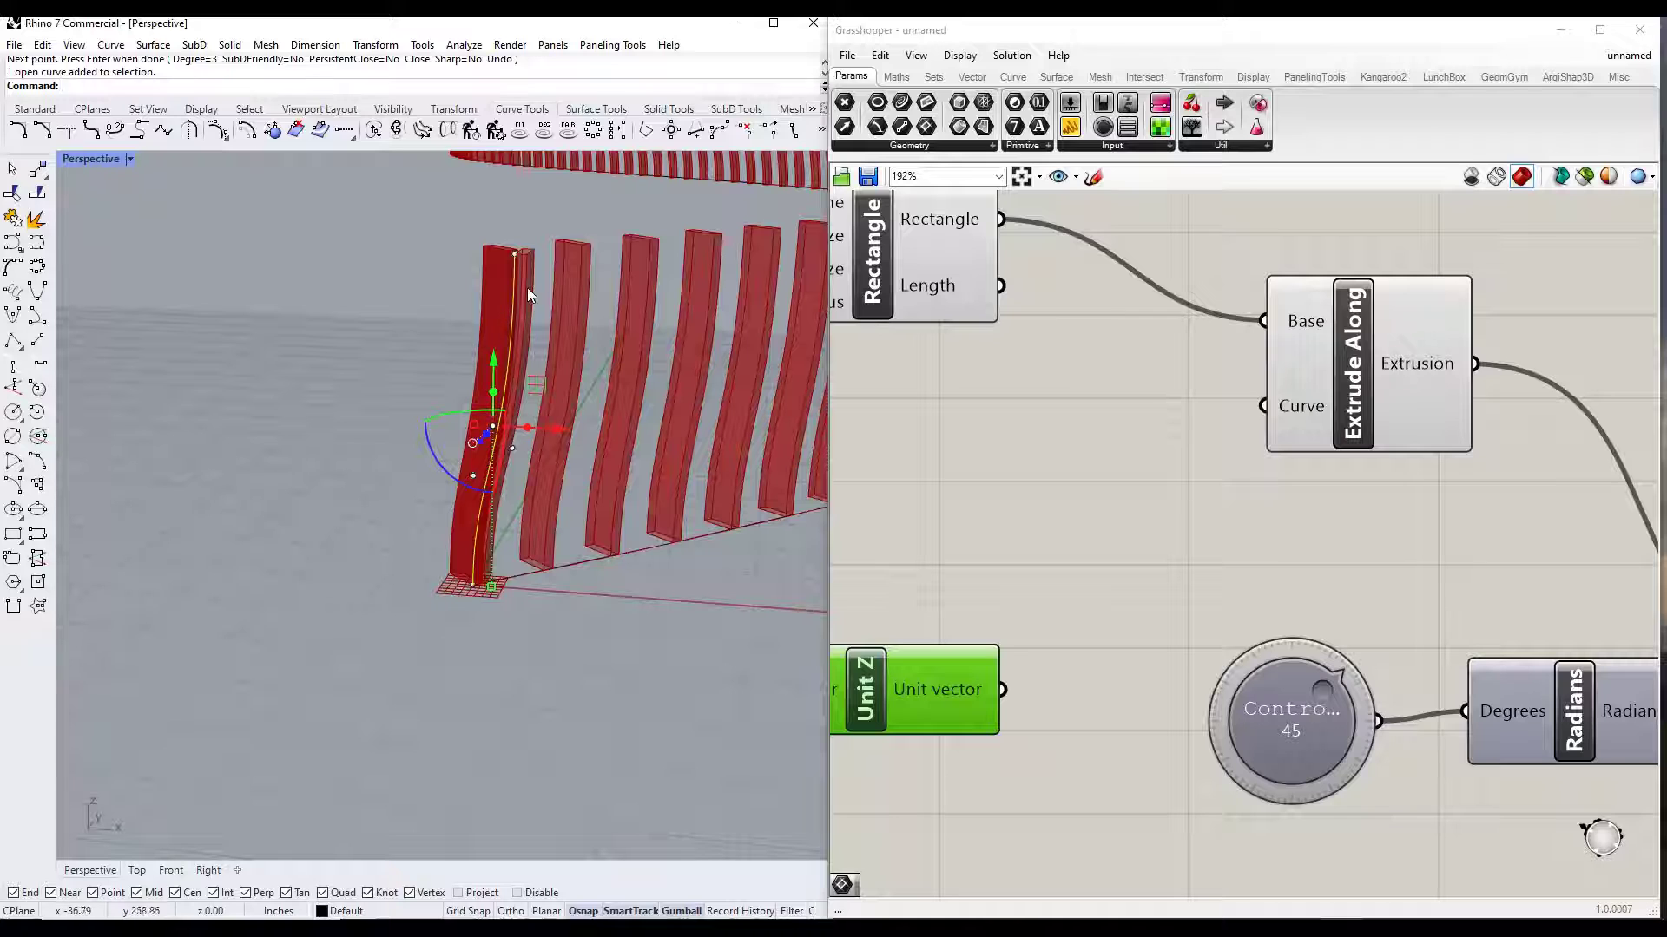
scroll(489, 525, "up", 3)
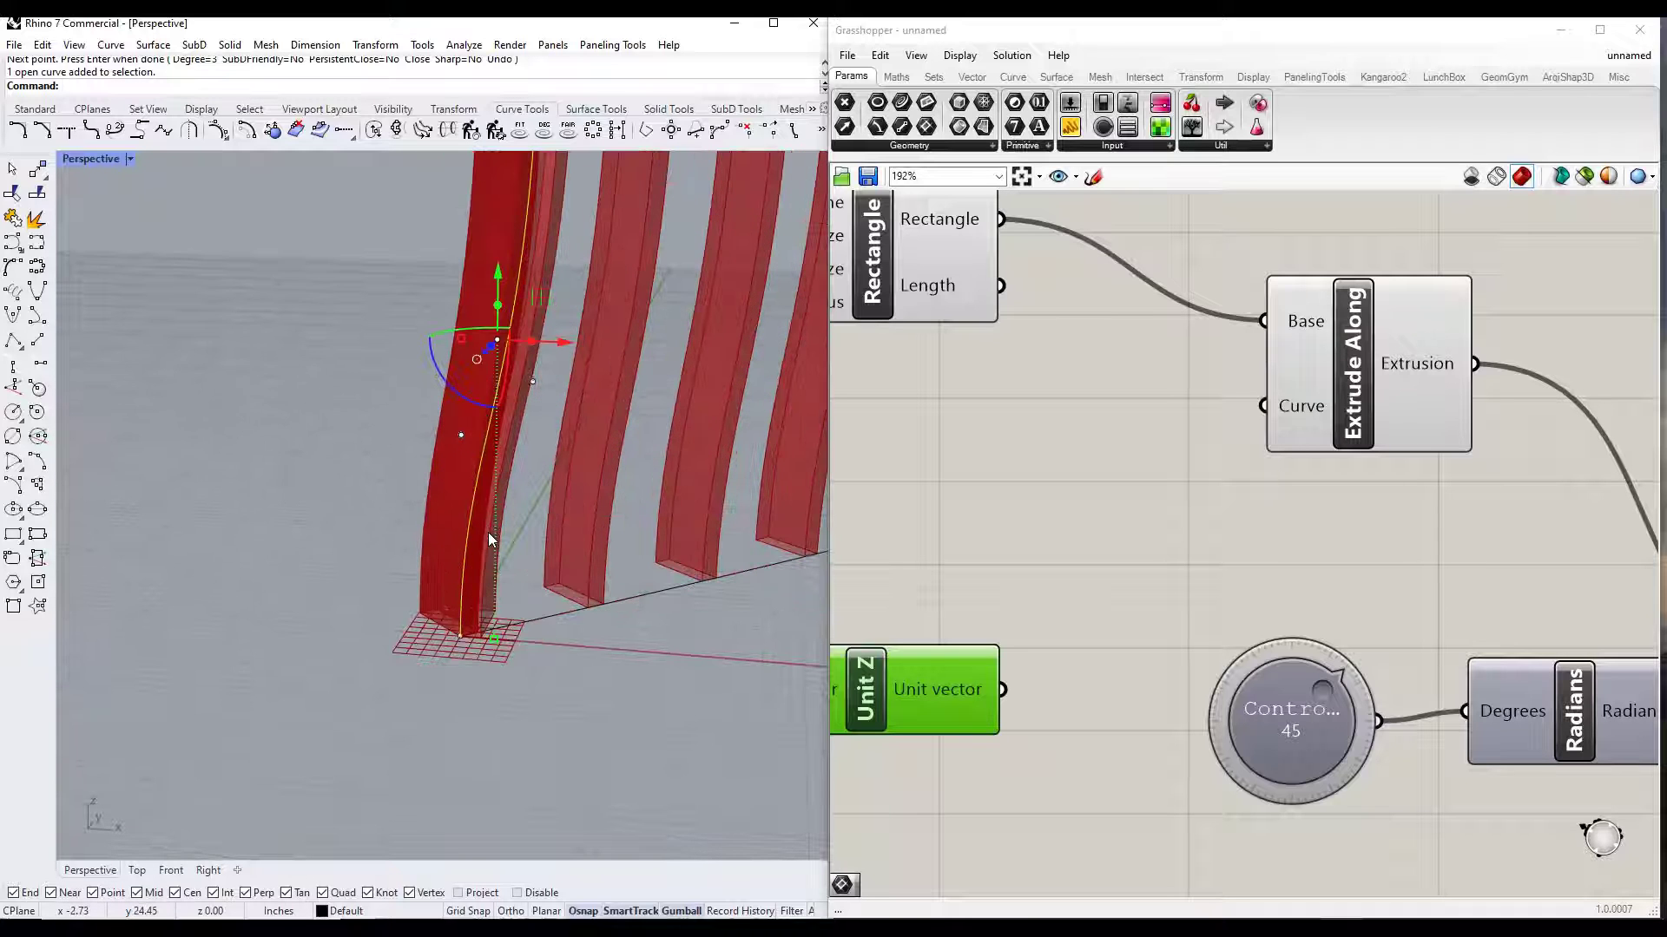
right_click_drag(468, 519, 524, 508)
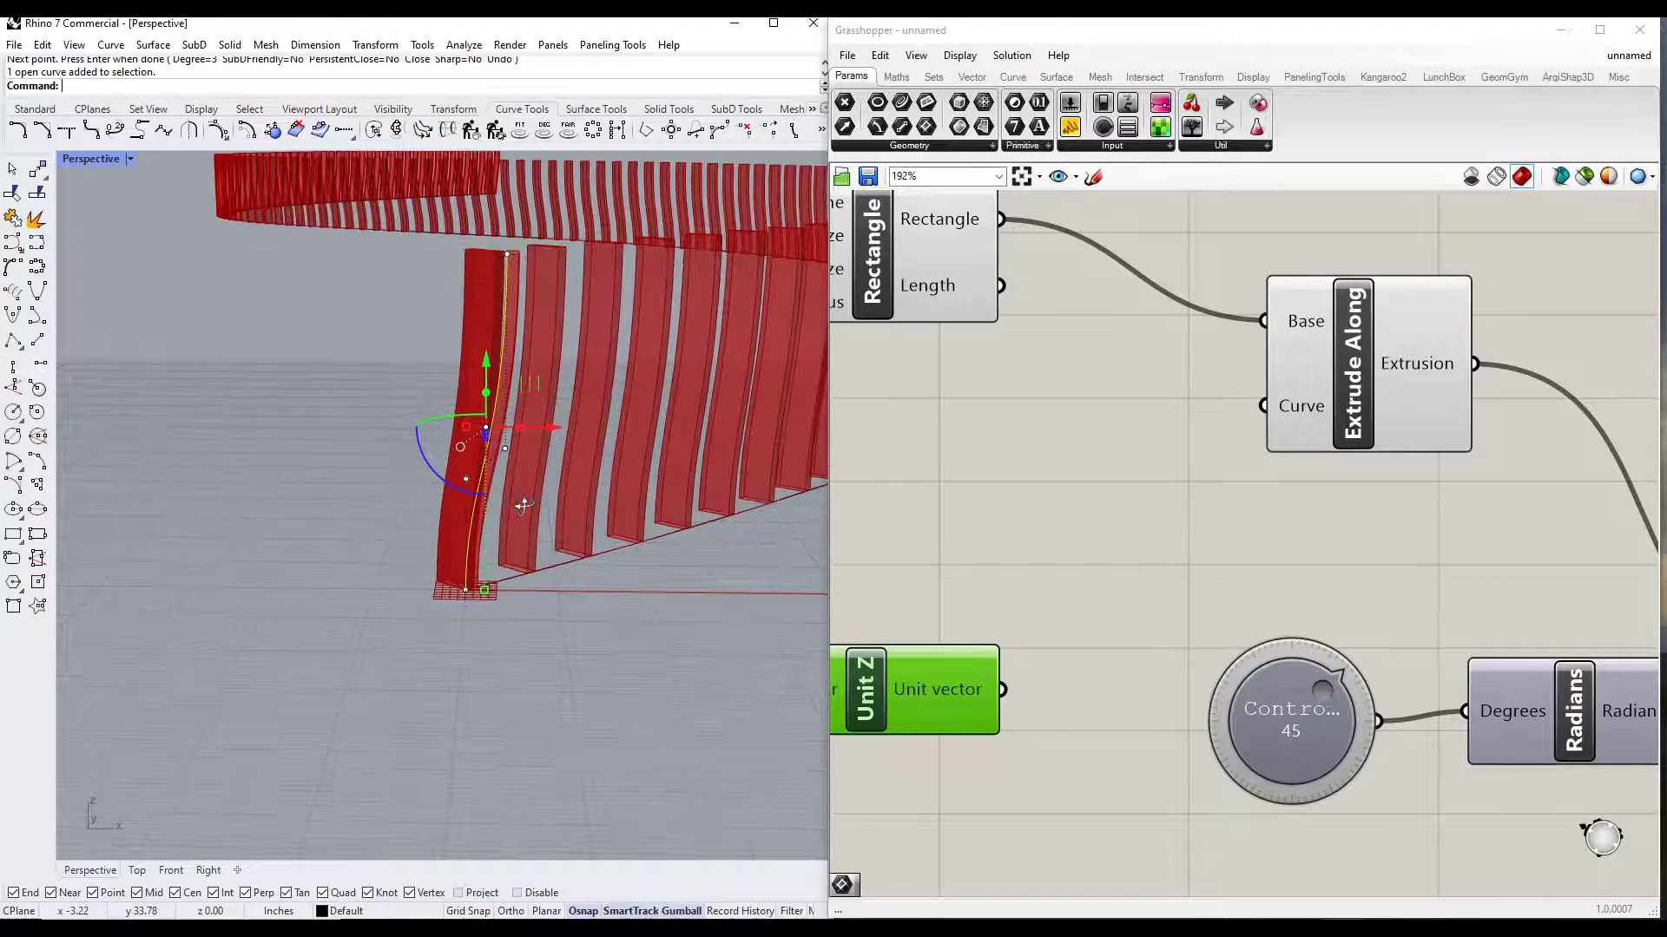
scroll(530, 489, "down", 4)
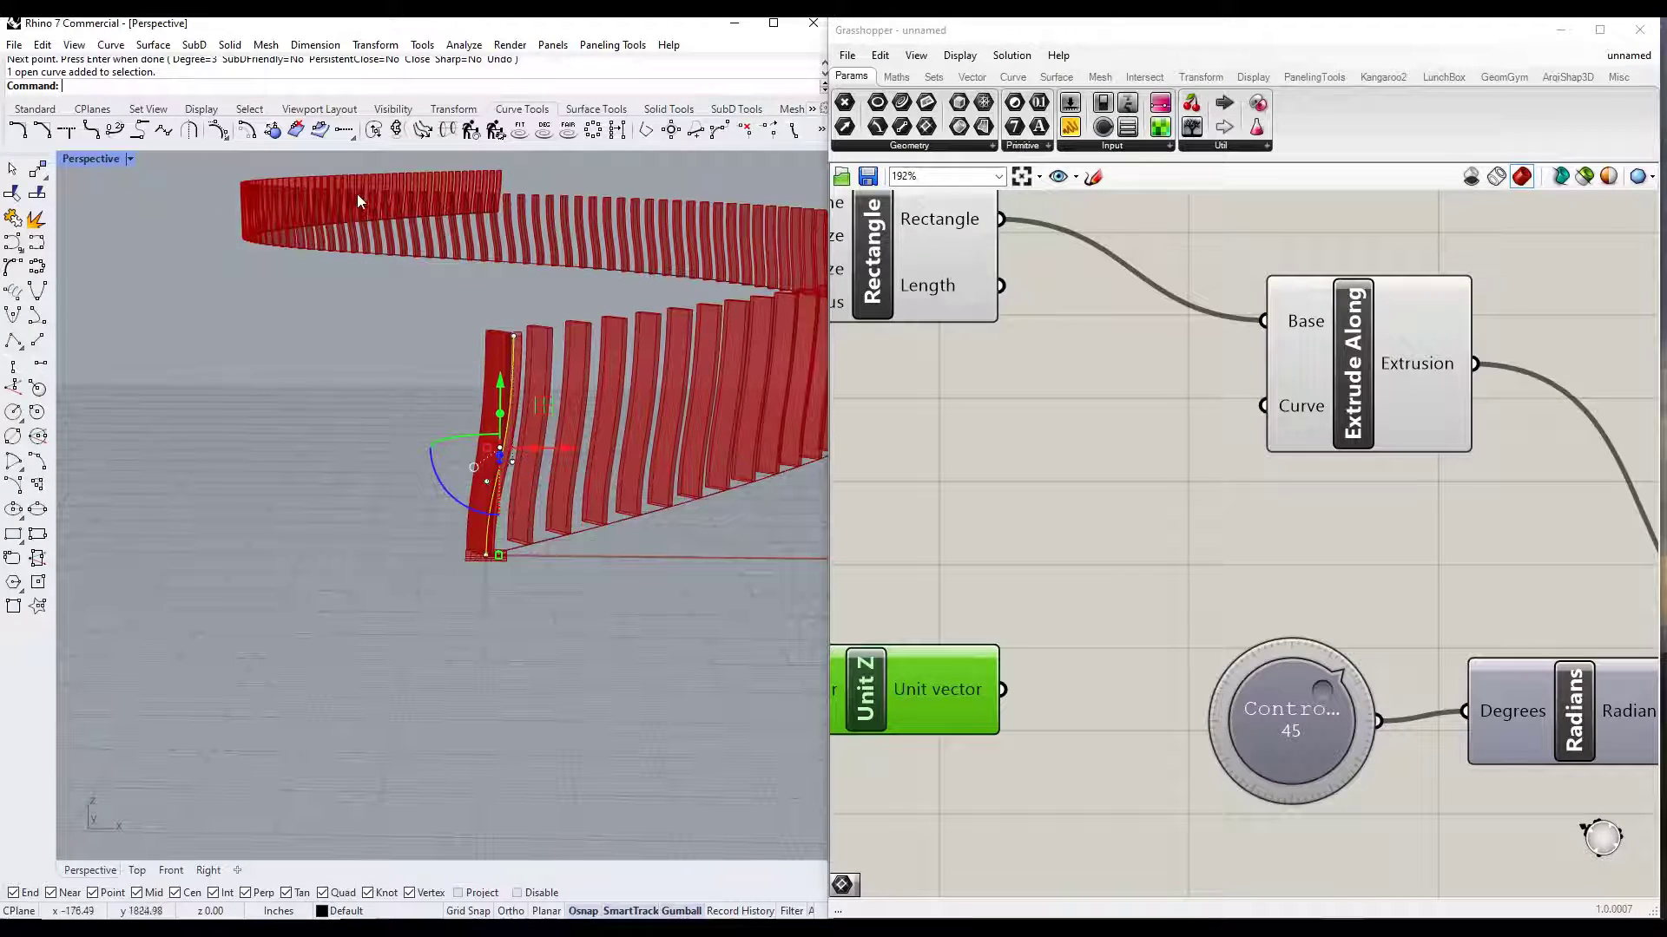
Step: Switch to the four-viewport layout and move the profile curve's top control point upward and sideways in the Right view
double_click(77, 161)
scroll(613, 555, "down", 8)
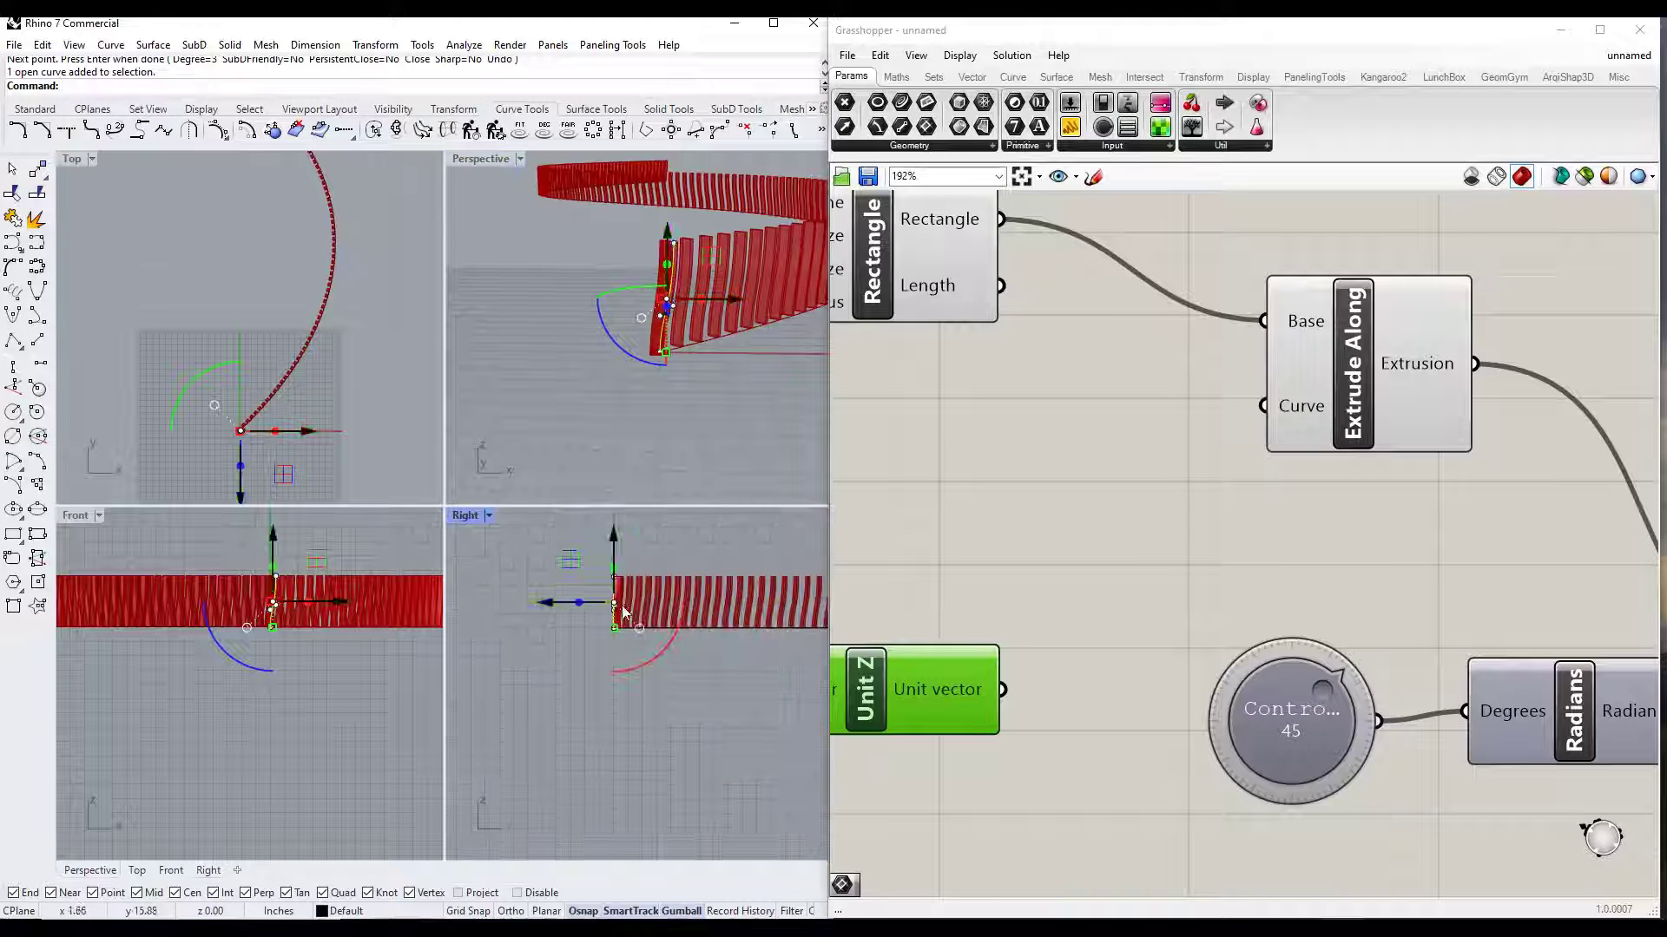
scroll(606, 560, "up", 5)
scroll(591, 602, "up", 8)
left_click_drag(579, 566, 636, 614)
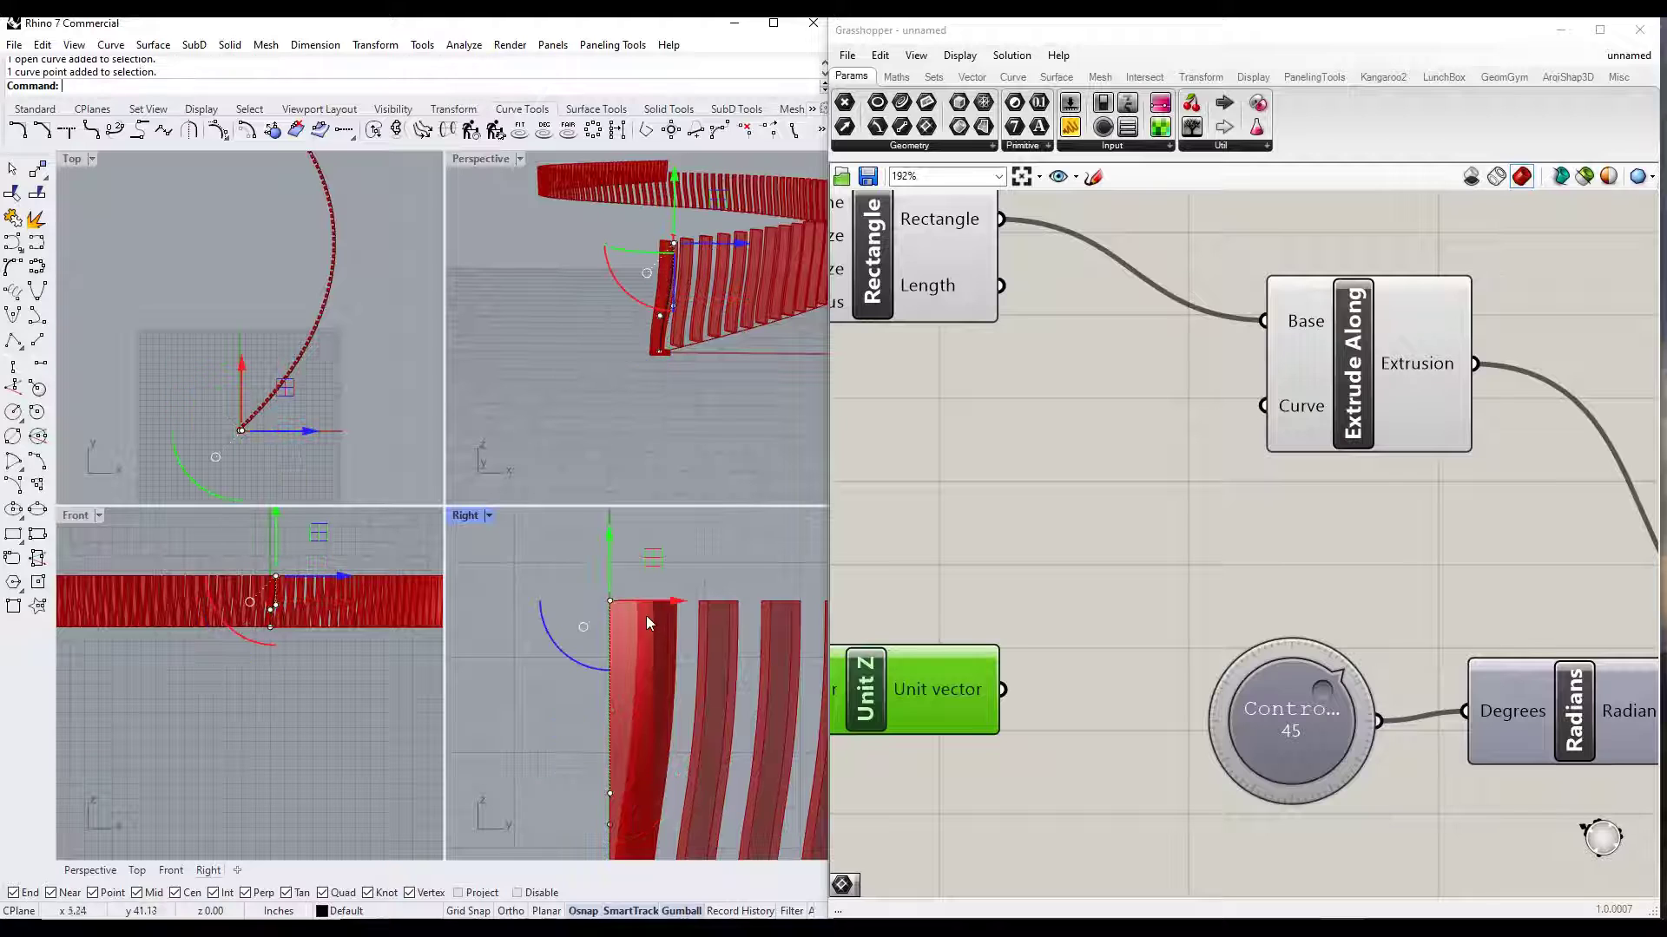
scroll(606, 555, "down", 6)
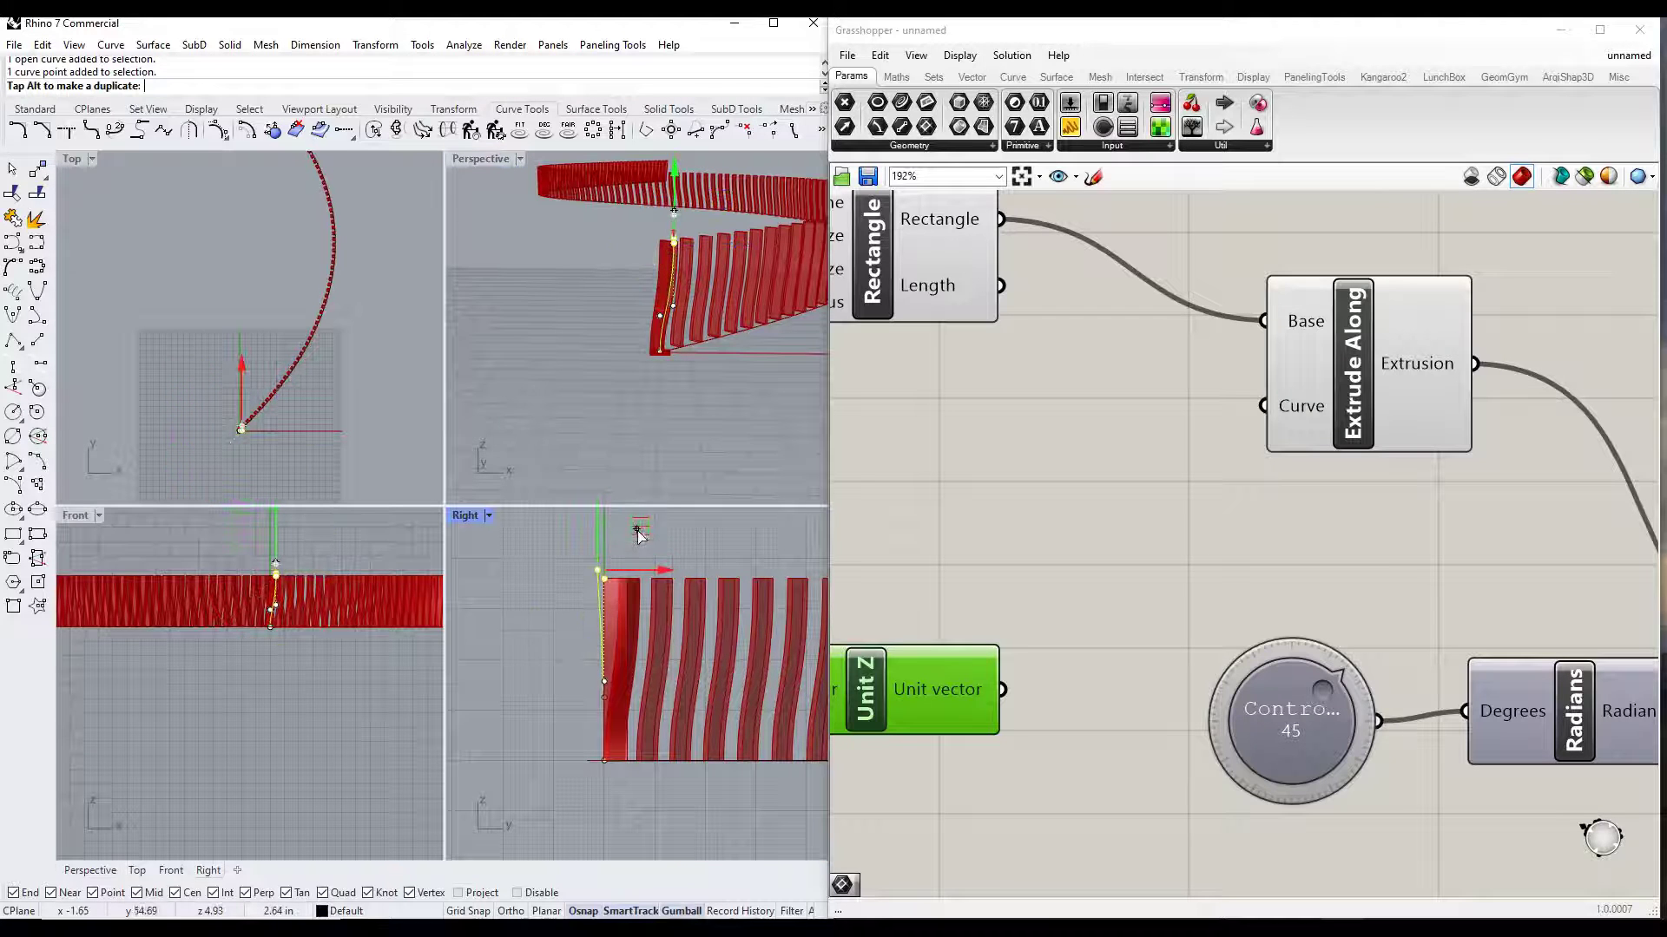
left_click_drag(605, 578, 696, 513)
scroll(641, 675, "down", 6)
scroll(635, 608, "up", 8)
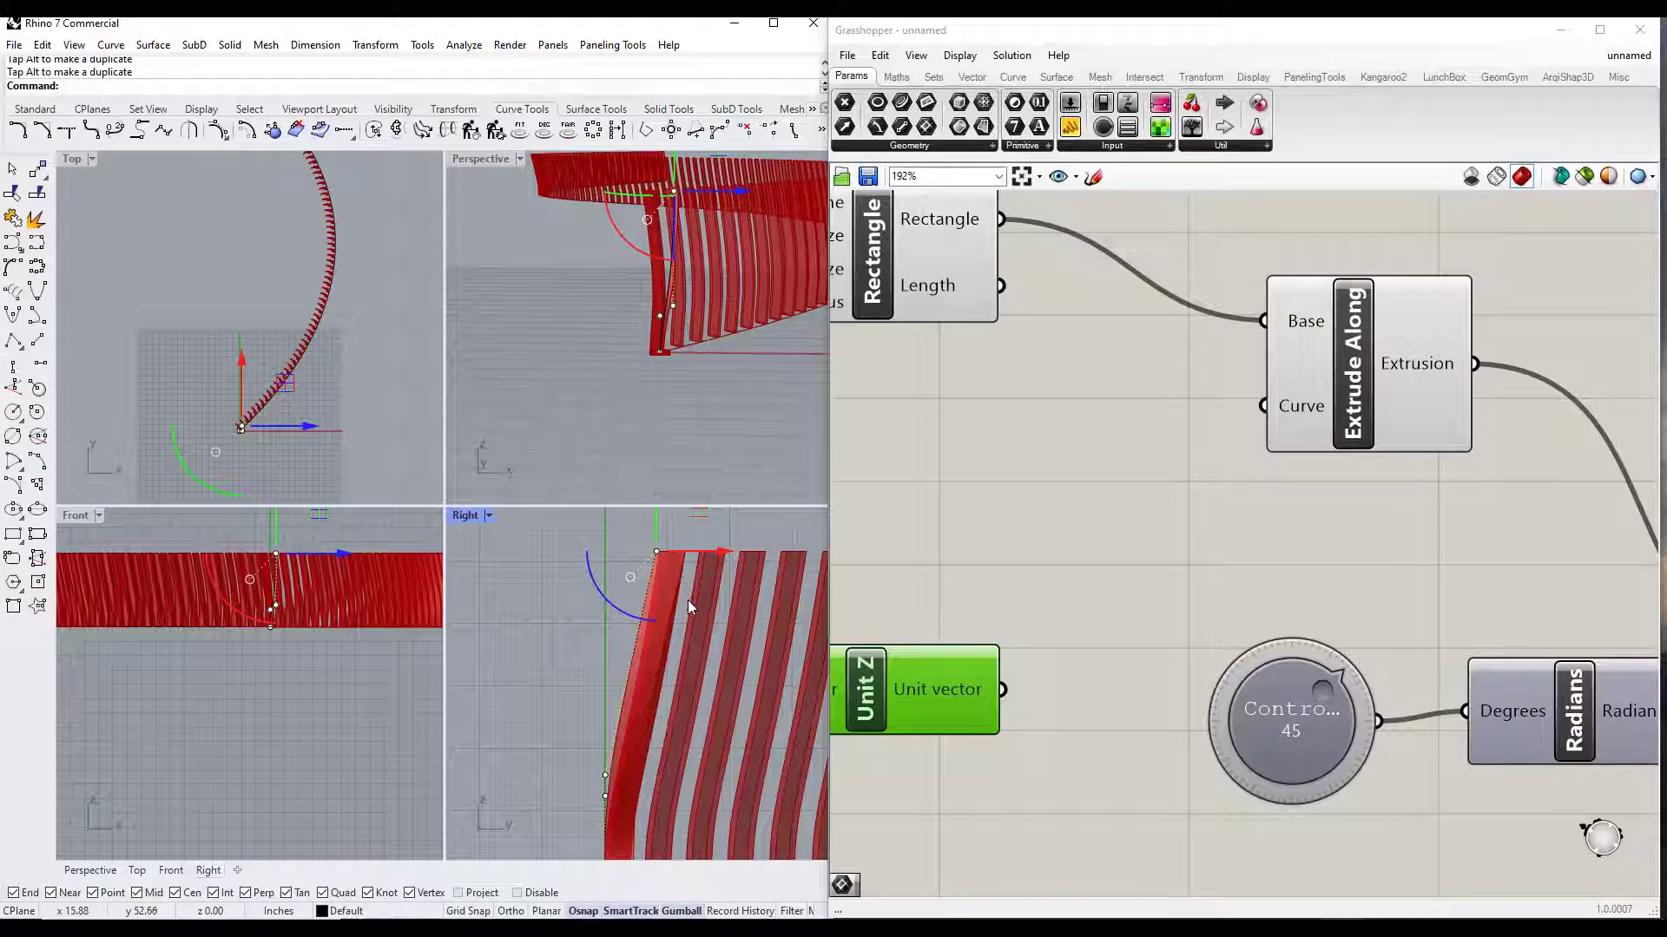
Step: Move the profile curve's upper middle control point up and outward in the Right view, bowing the extrusion
scroll(641, 591, "down", 5)
scroll(622, 684, "up", 5)
left_click(616, 697)
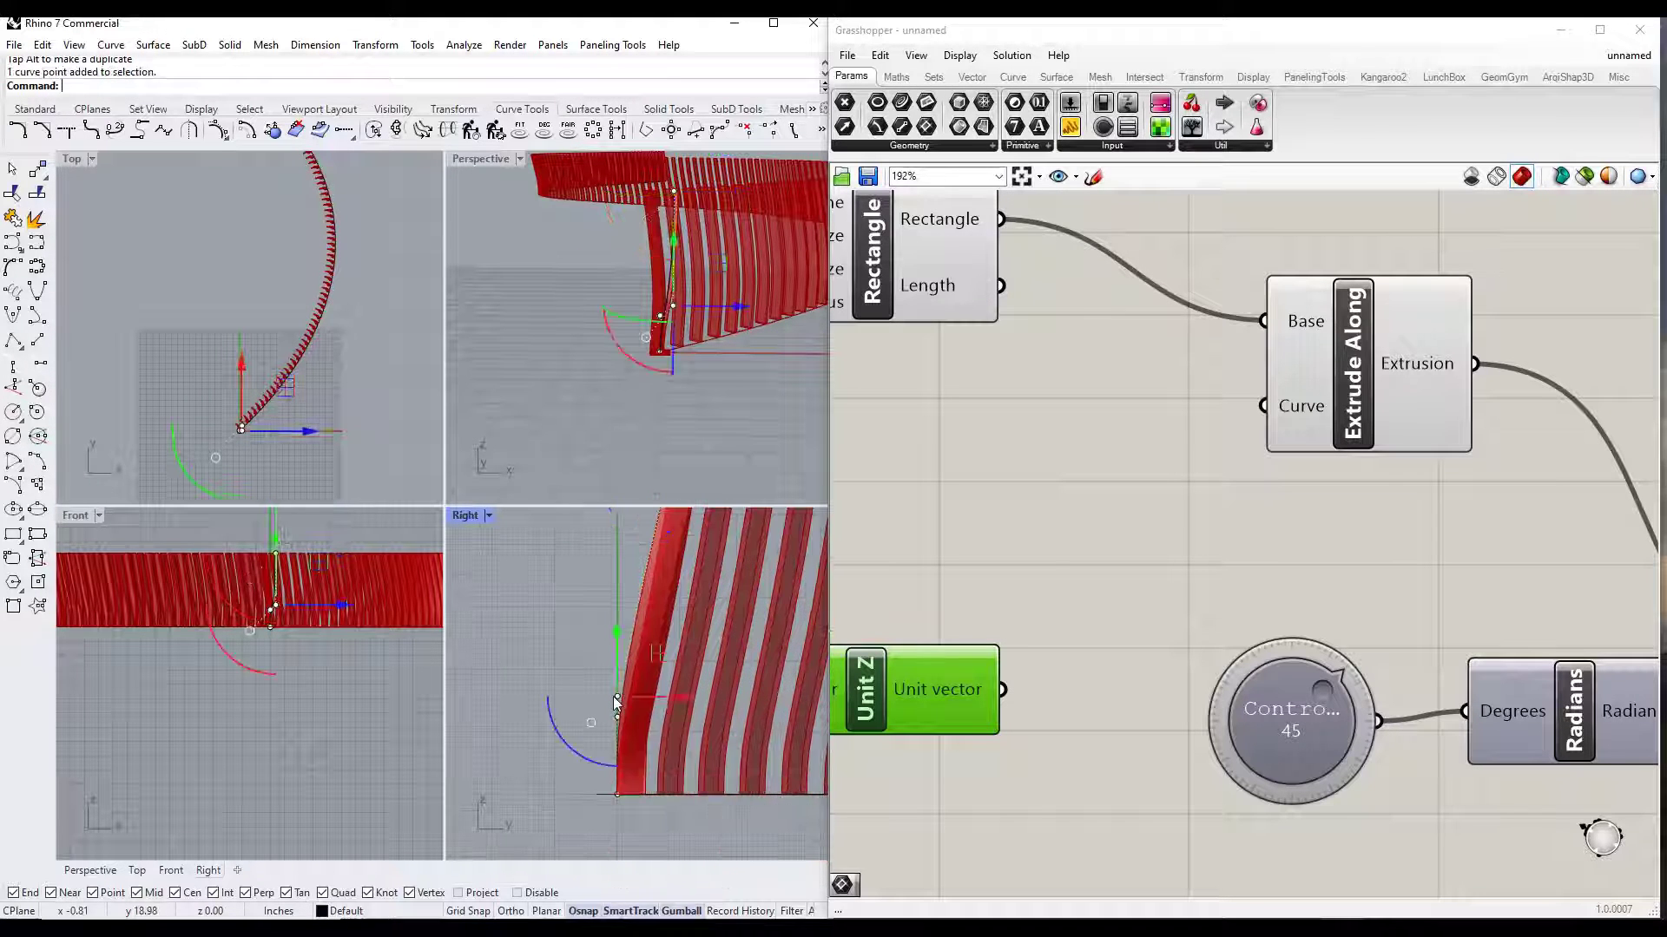
left_click_drag(657, 655, 611, 541)
right_click_drag(591, 347, 676, 278)
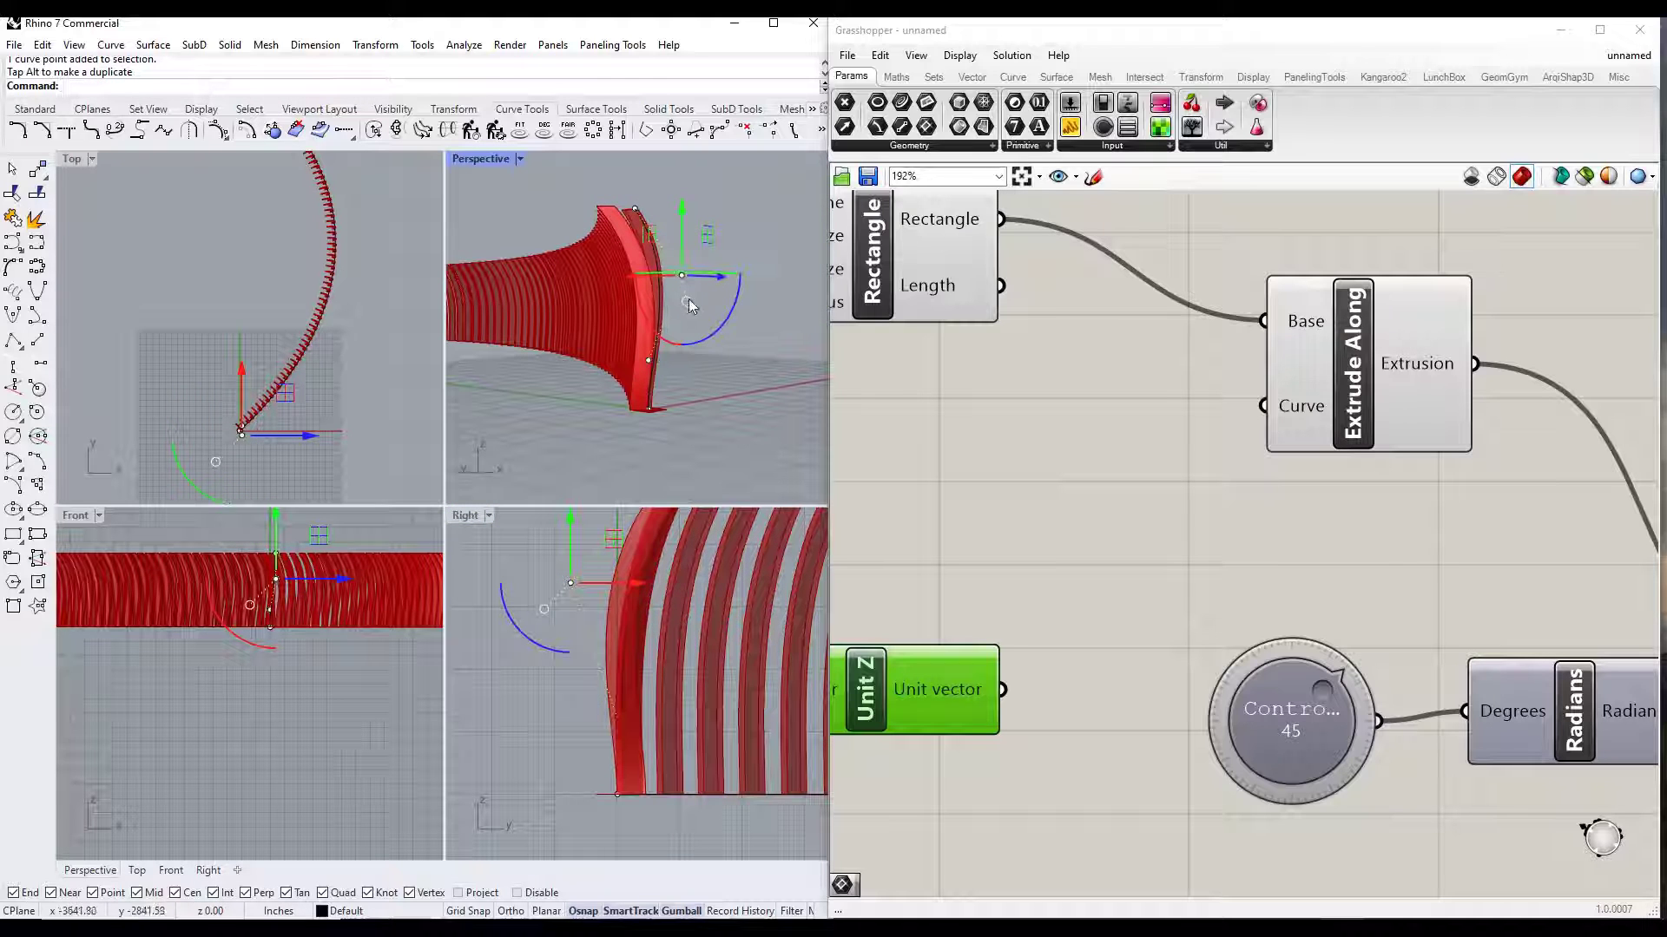
Step: Turn off the previews of the Curve Array and Rotate components to isolate the unrotated extrusion
scroll(608, 640, "down", 3)
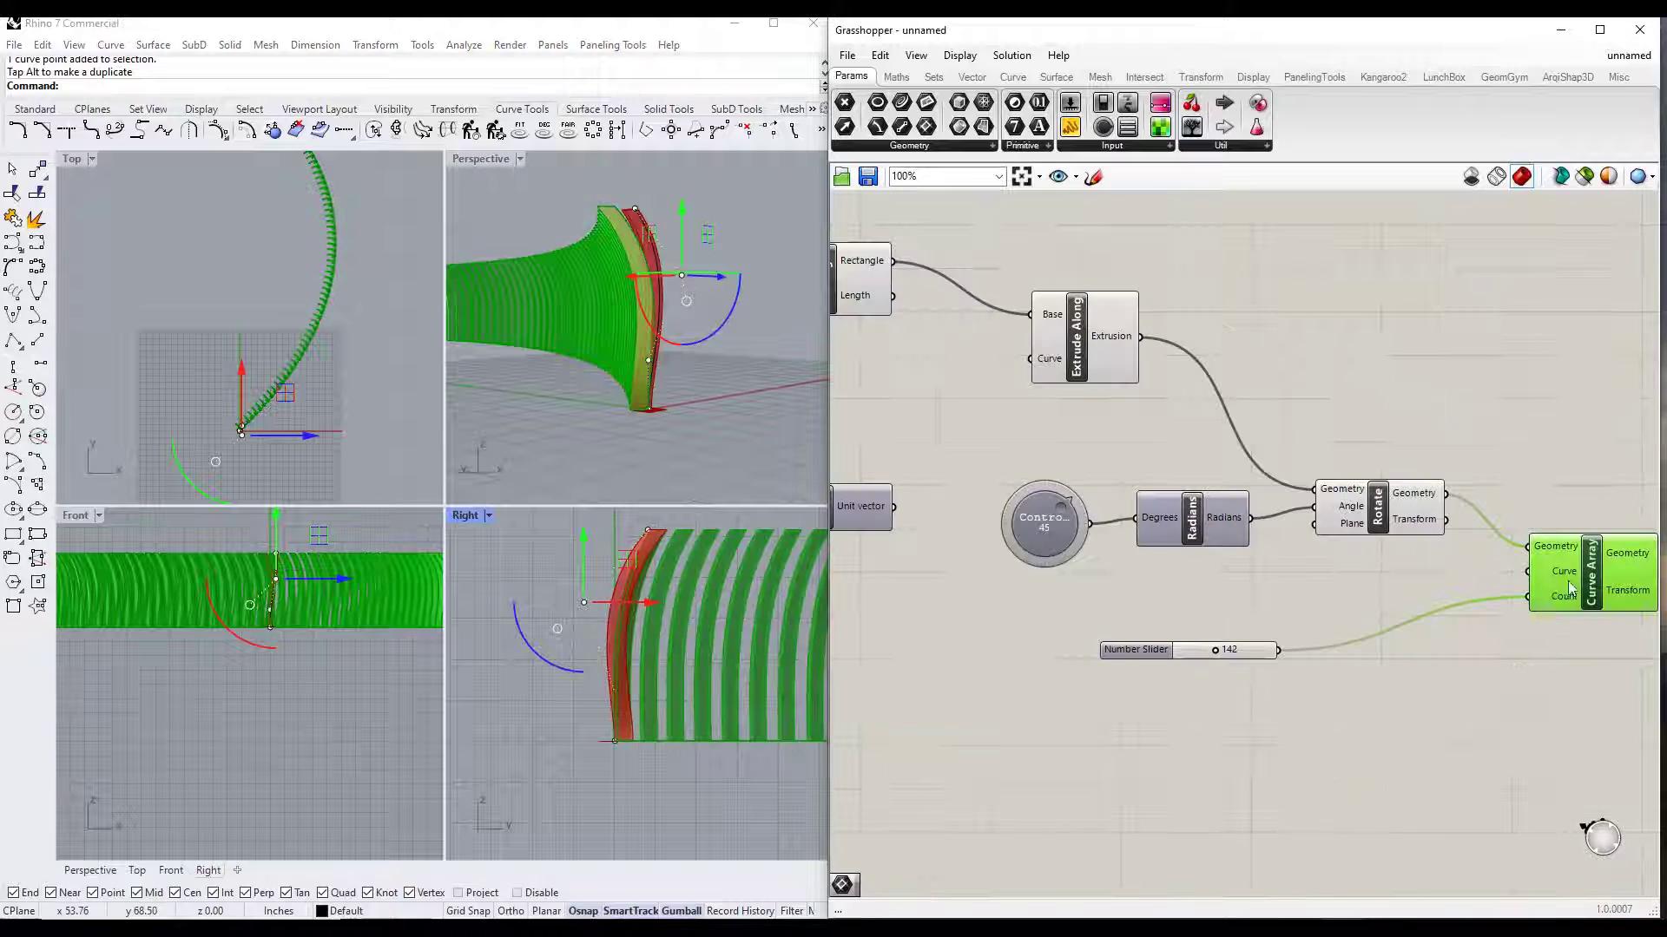
key("ctrl+q")
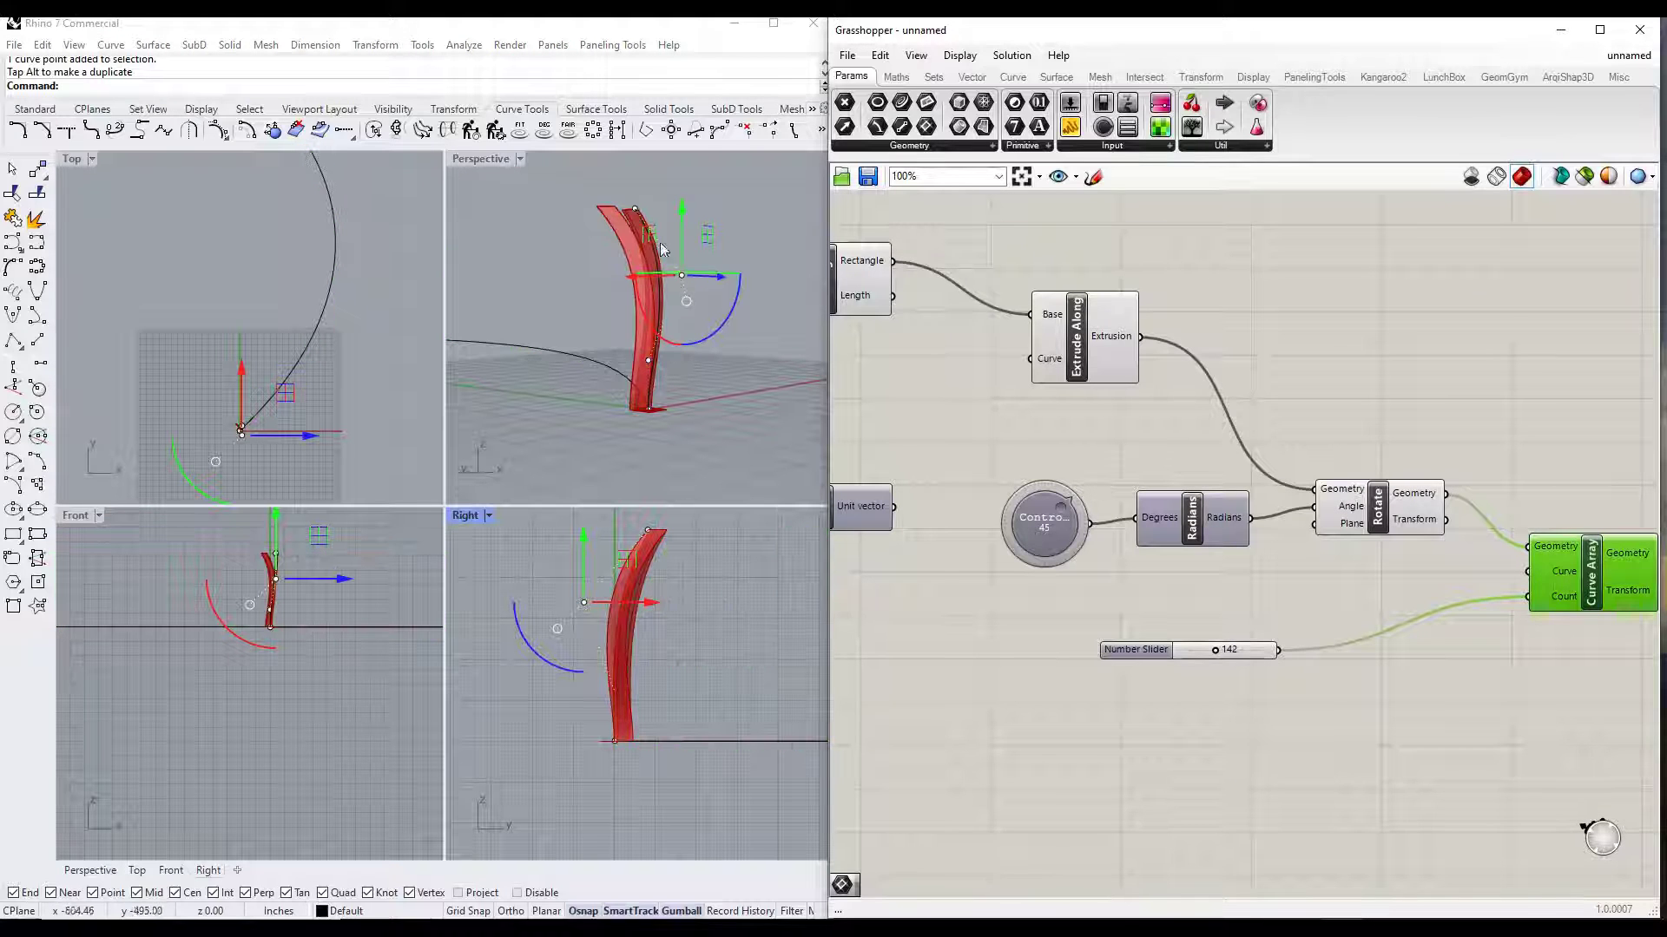
scroll(661, 250, "up", 3)
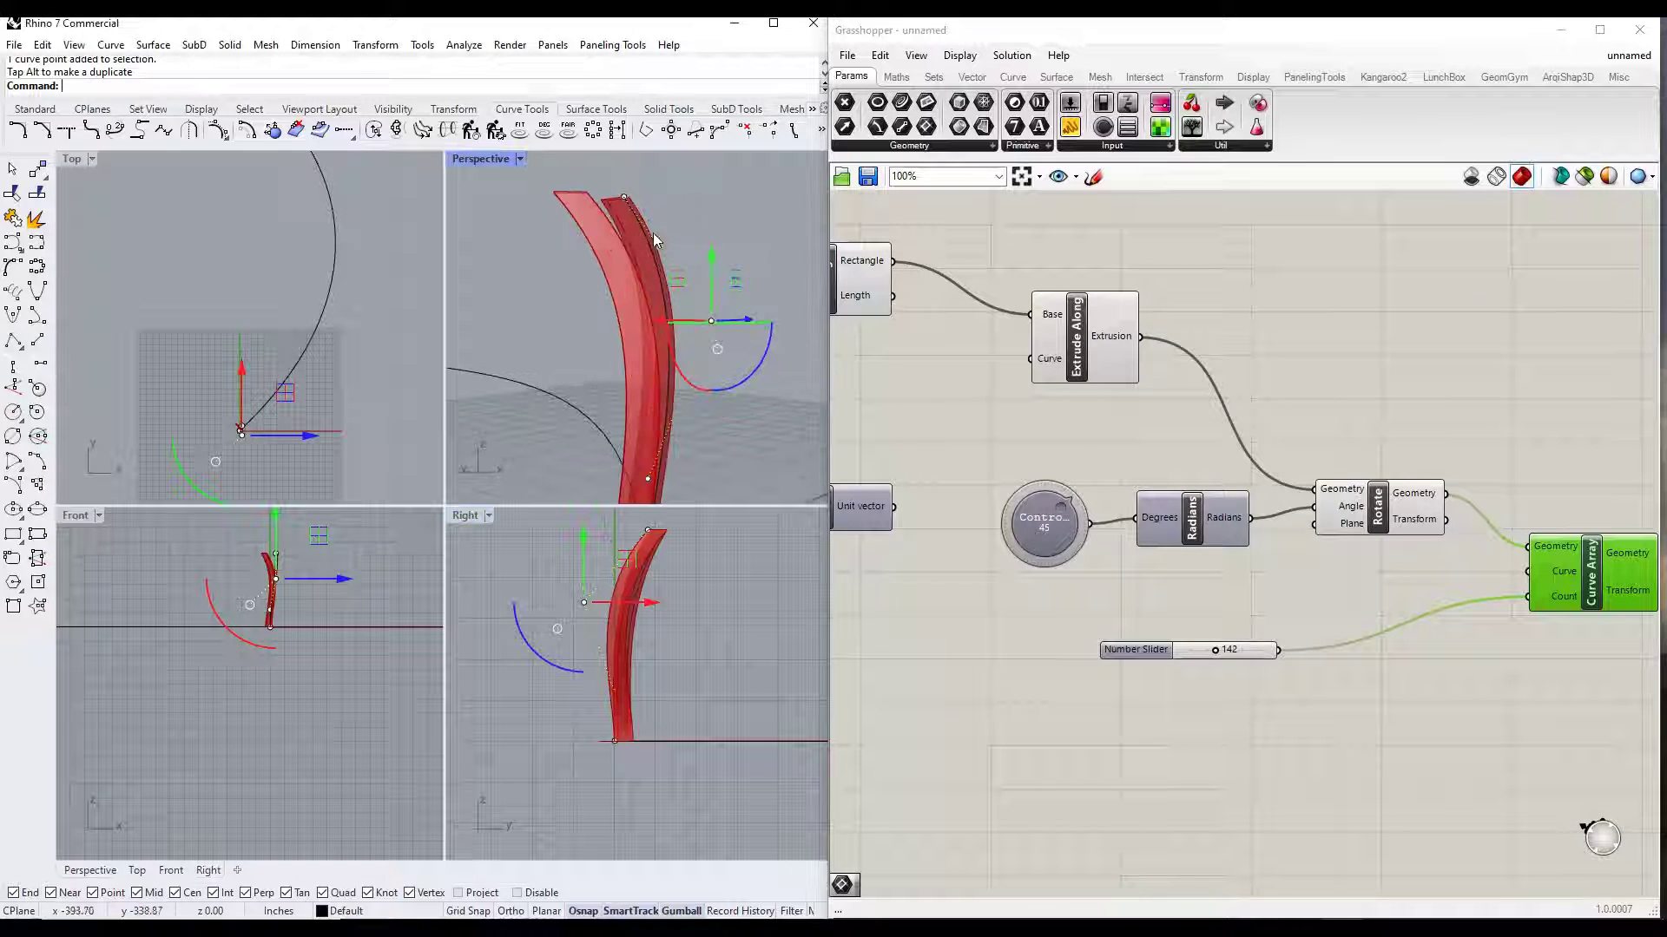
right_click(1366, 506)
left_click(1381, 498)
right_click(1386, 493)
left_click(1426, 525)
Step: Move the profile curve's top control point higher and slightly sideways in the Perspective view
scroll(672, 343, "down", 3)
right_click_drag(634, 347, 660, 252)
left_click(614, 177)
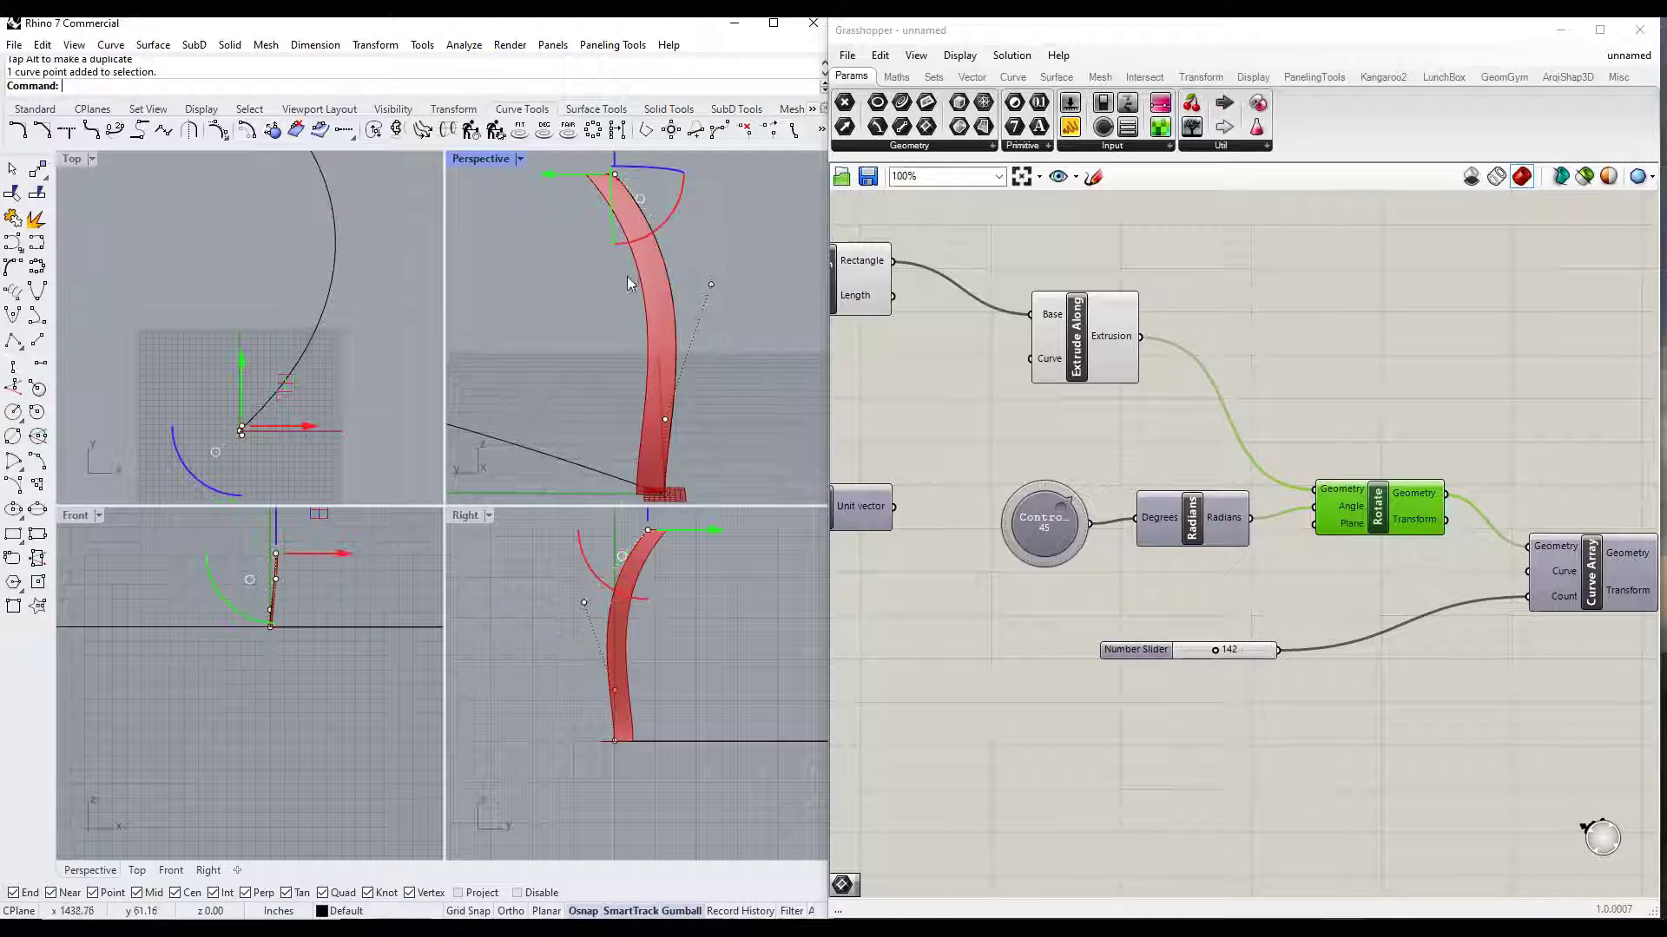
scroll(628, 279, "down", 5)
mouse_move(574, 179)
left_mouse_down()
mouse_move(600, 174)
mouse_move(591, 163)
left_mouse_up()
right_click_drag(662, 248, 681, 266)
scroll(664, 251, "up", 3)
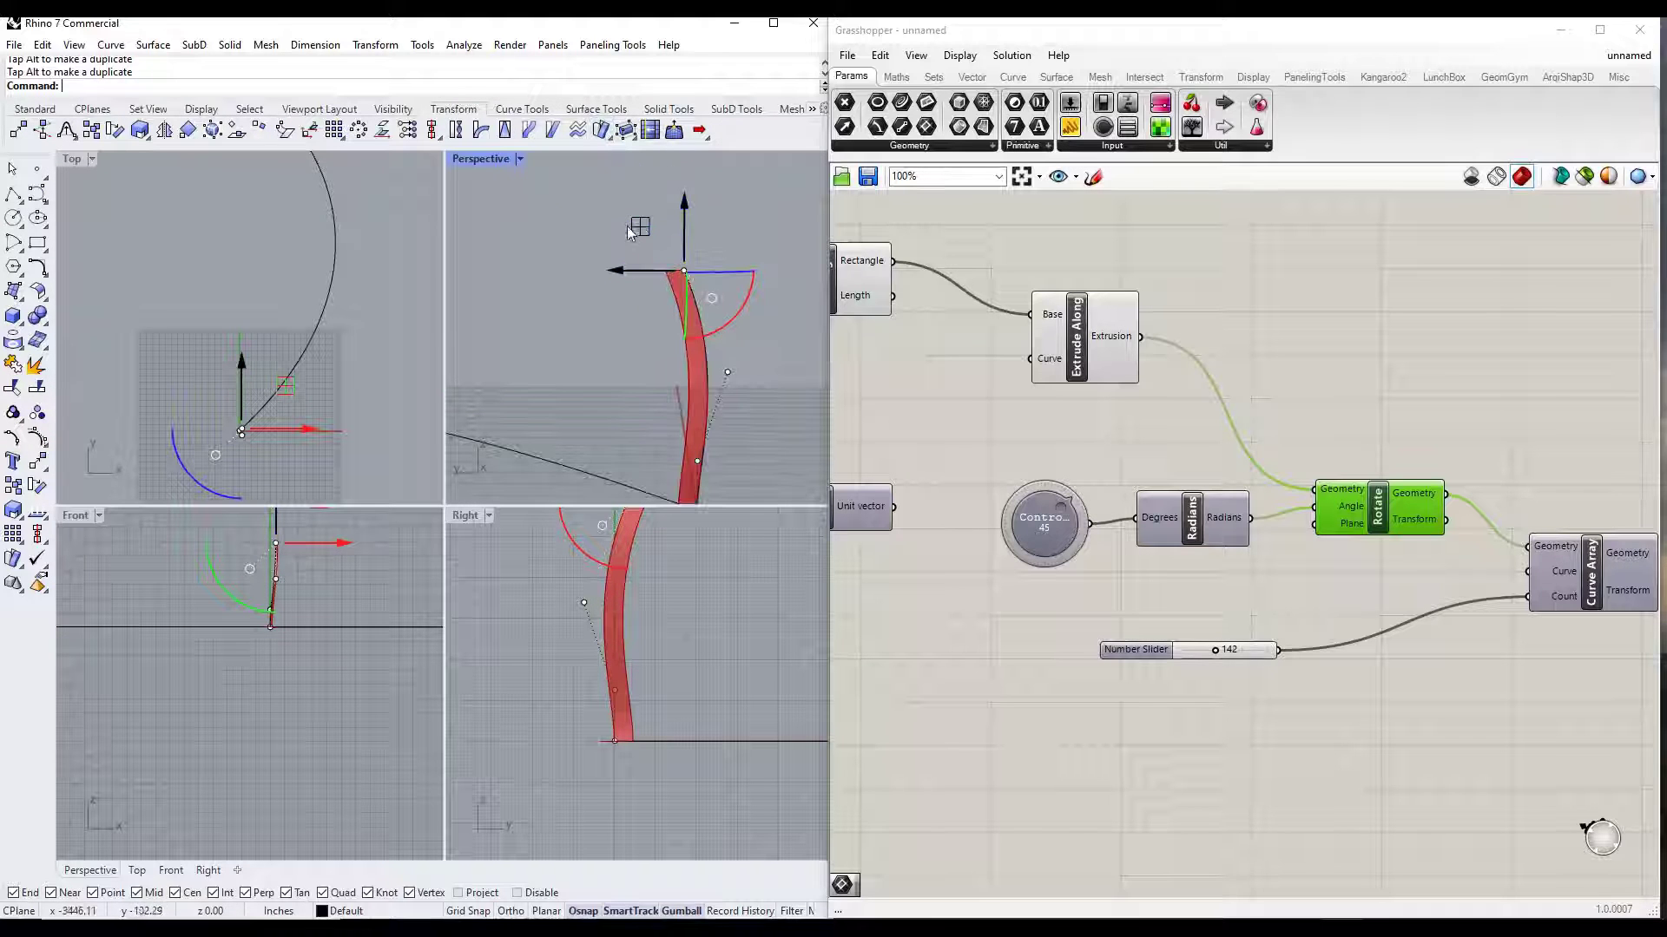
left_click_drag(638, 225, 622, 189)
right_click_drag(657, 217, 703, 352)
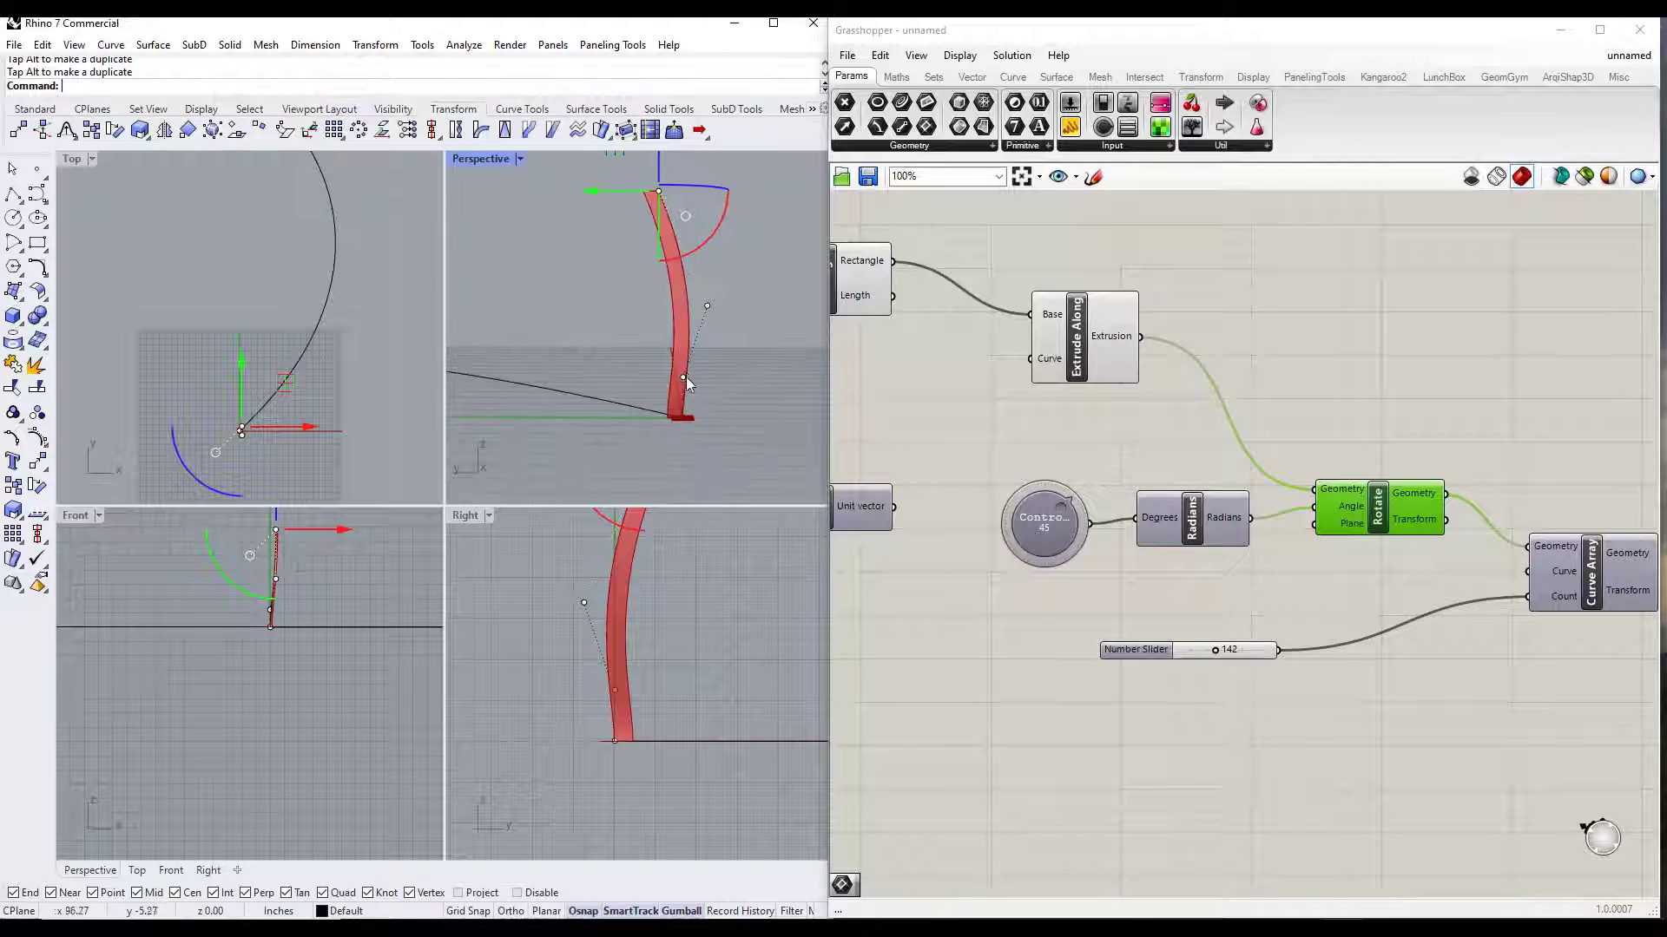
Step: Pull the profile curve's two middle control points outward to opposite sides, deepening its S-shape
left_click(684, 378)
left_click_drag(641, 336, 735, 328)
left_click_drag(659, 262, 692, 228)
left_click(656, 351)
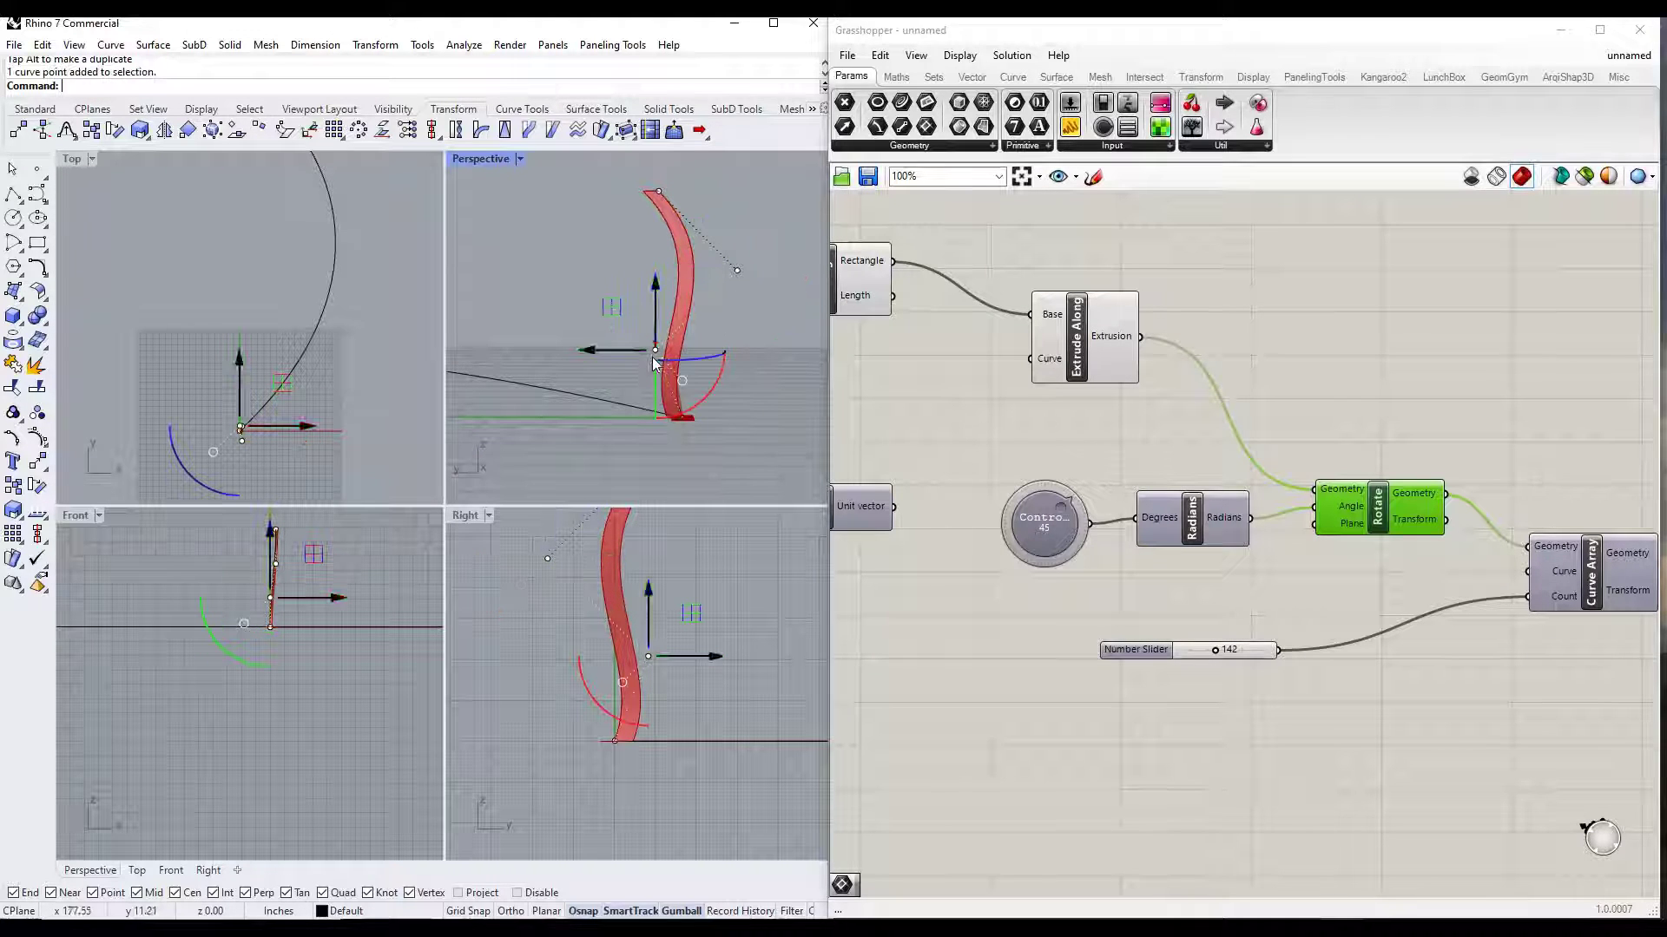
left_click_drag(608, 314, 611, 311)
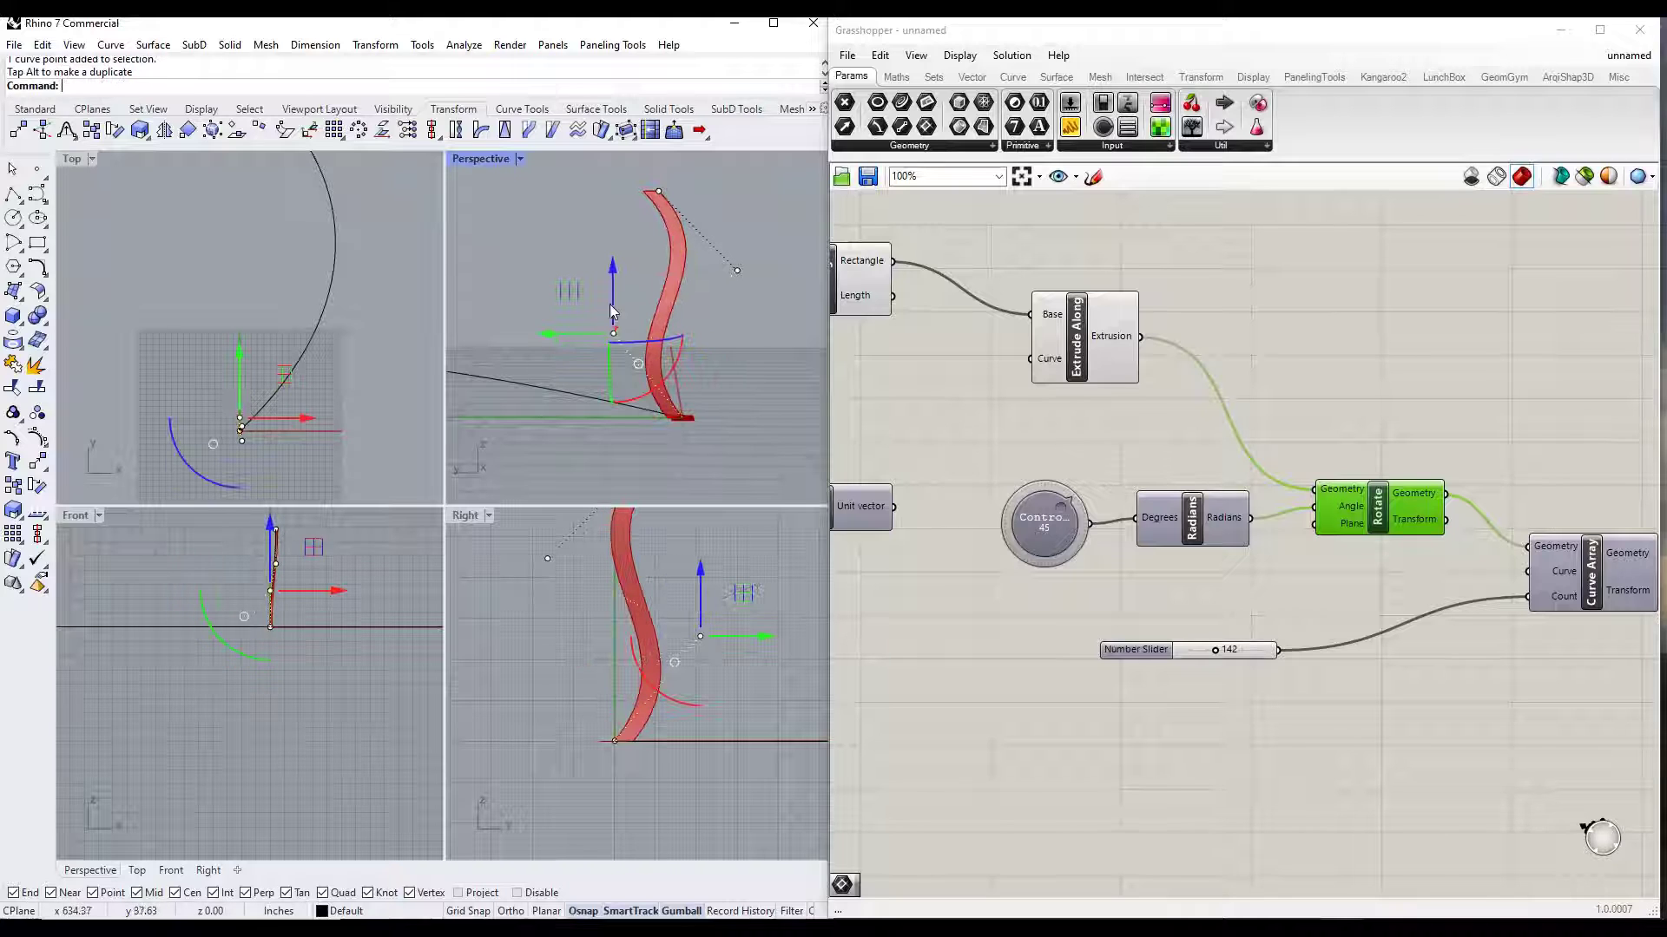
right_click_drag(677, 195, 701, 398)
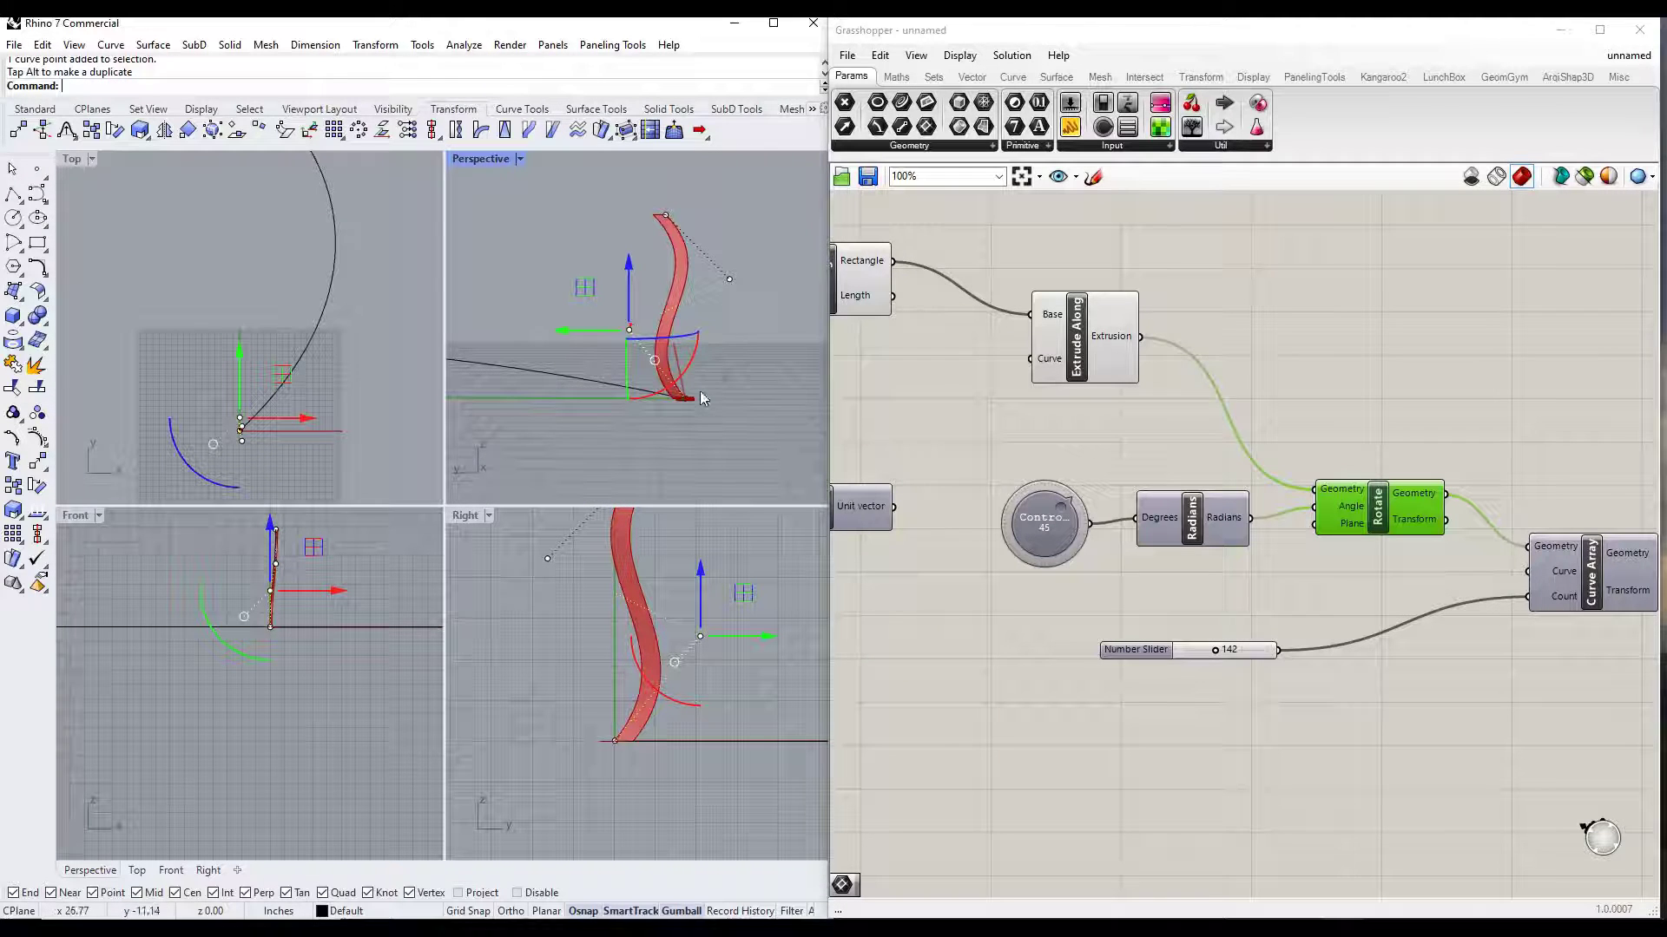
Step: Turn the previews of the Rotate and Curve Array components back on
right_click(1360, 494)
left_click(1332, 489)
right_click(1356, 503)
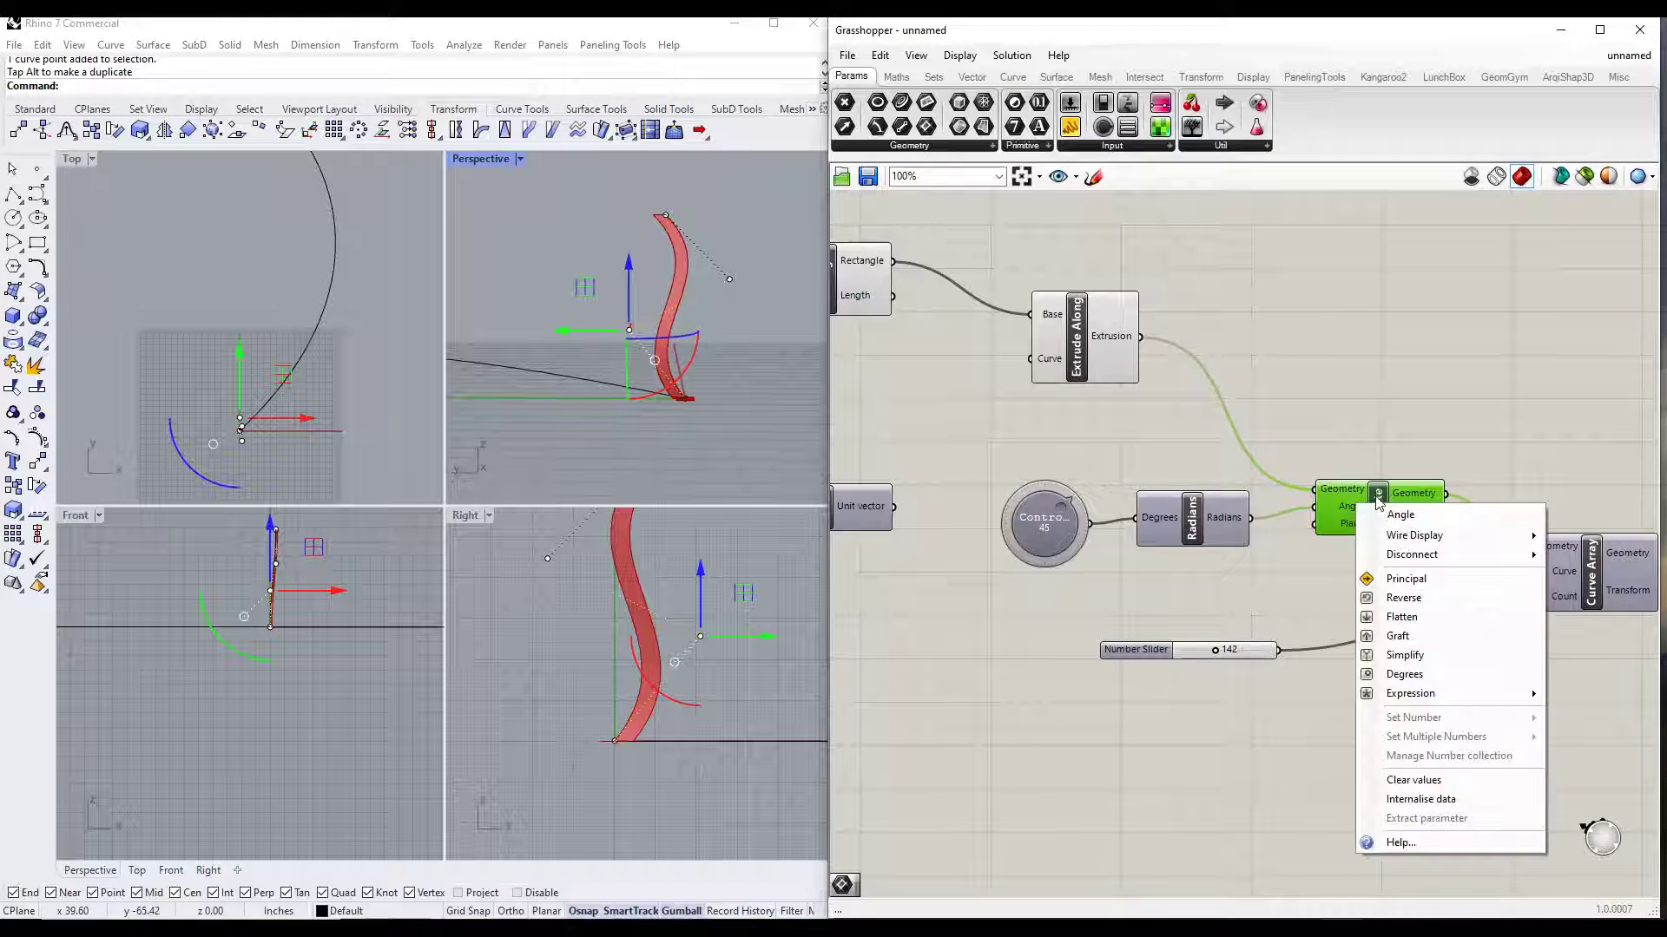
left_click(1377, 498)
right_click(1376, 492)
left_click(1411, 523)
left_click(1588, 565)
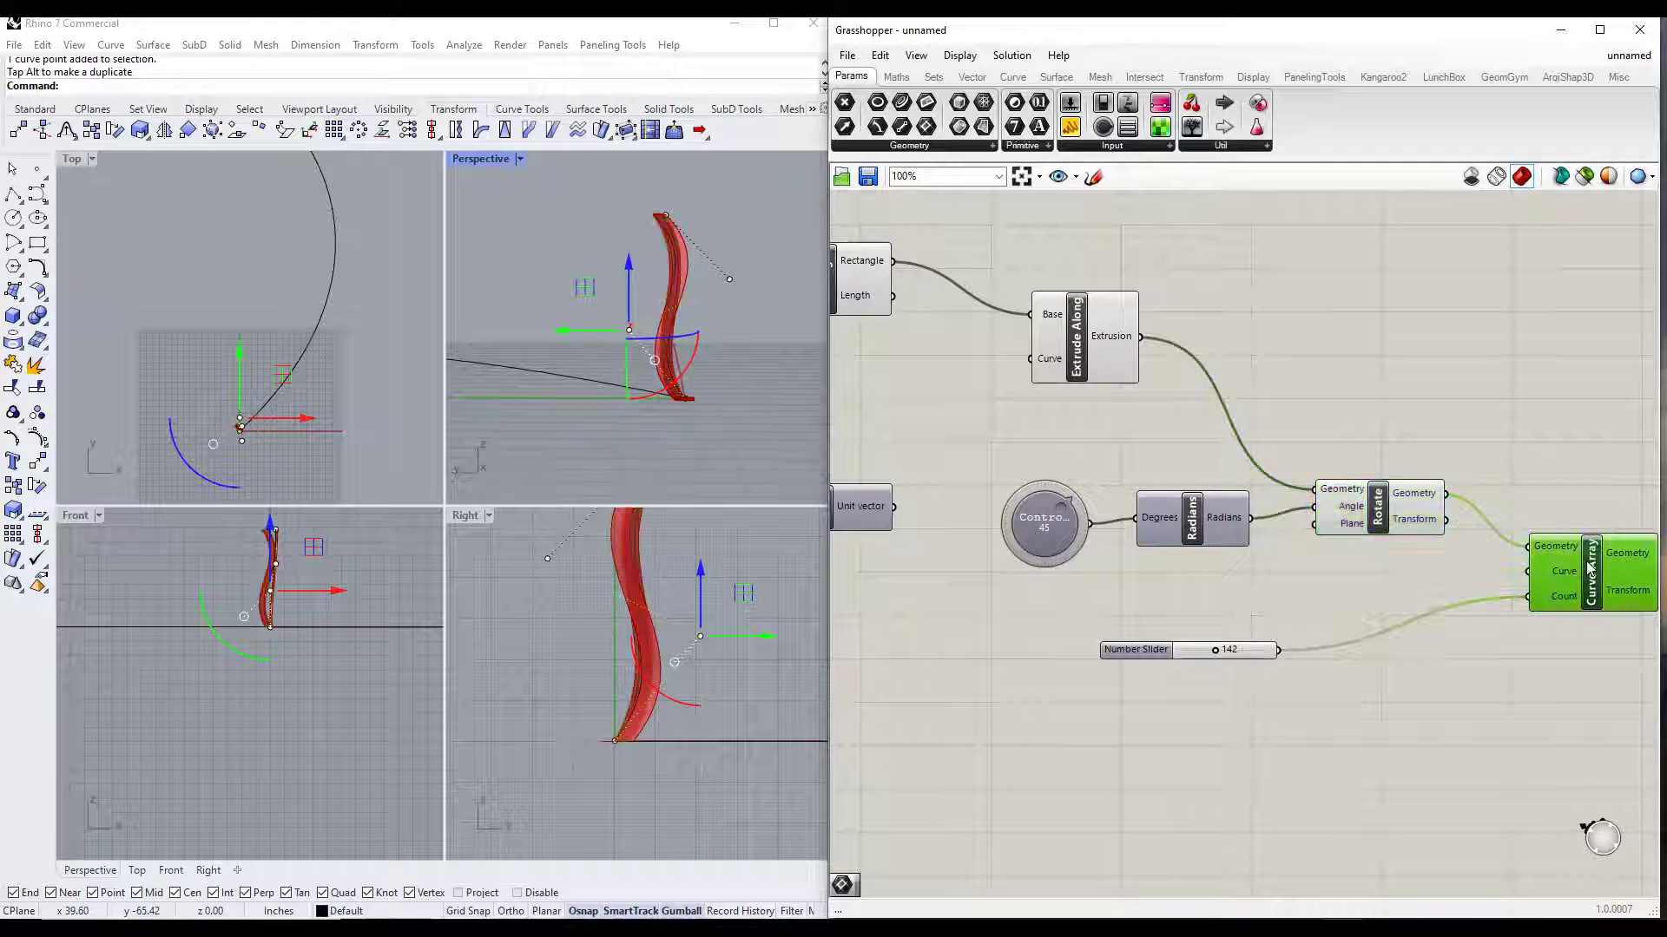
key("ctrl+q")
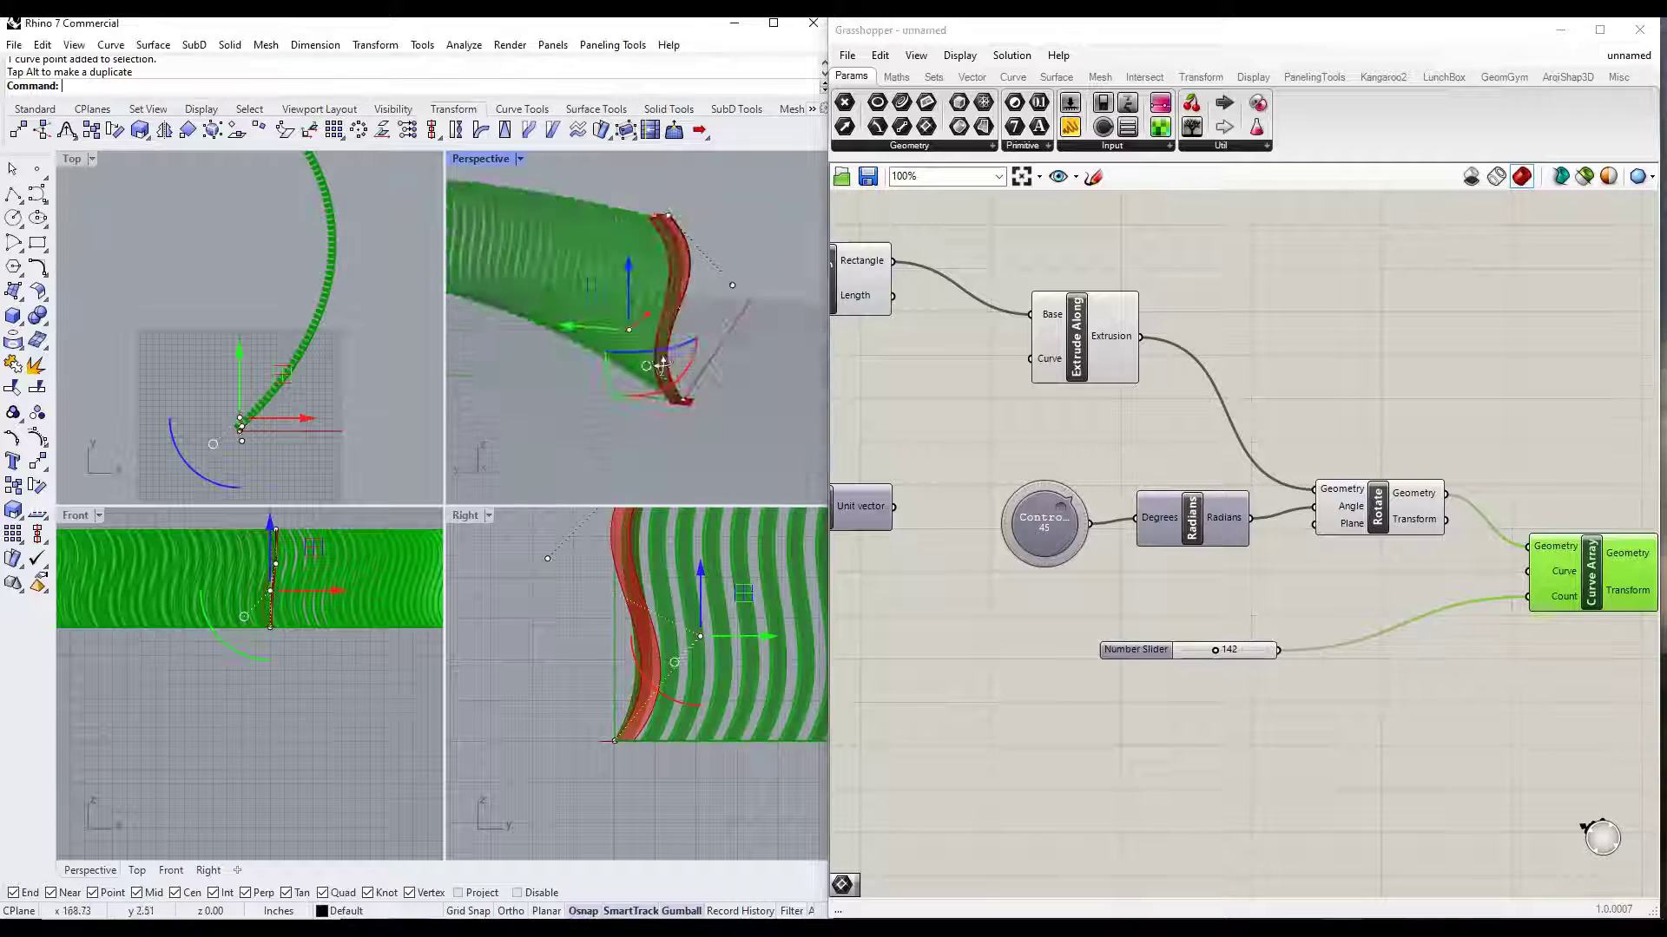
Step: Clear the Rhino selection and examine the whole array of wavy extrusions along the curve in Perspective
scroll(845, 352, "down", 2)
scroll(737, 278, "down", 3)
key("Escape")
key("Escape")
mouse_move(738, 191)
right_mouse_down()
mouse_move(705, 241)
mouse_move(716, 340)
mouse_move(729, 201)
right_mouse_up()
scroll(658, 336, "up", 5)
scroll(695, 310, "down", 5)
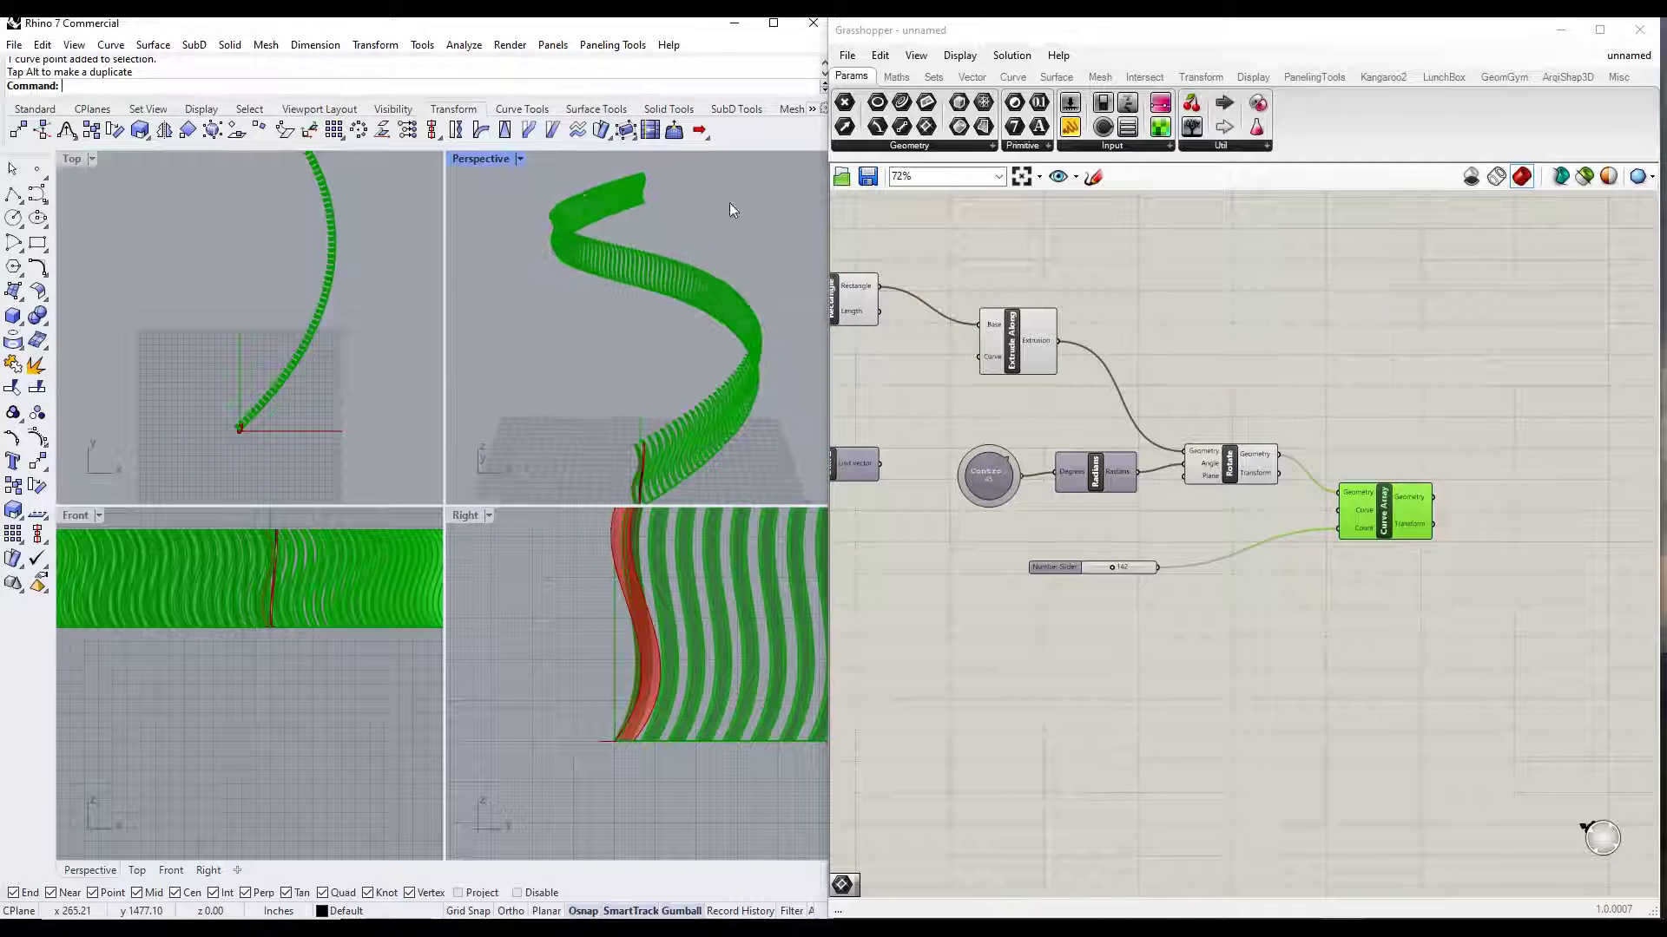
Step: Raise the profile curve's top control point in the Right view to make the arrayed extrusions taller, and inspect them in Perspective
left_click(724, 467)
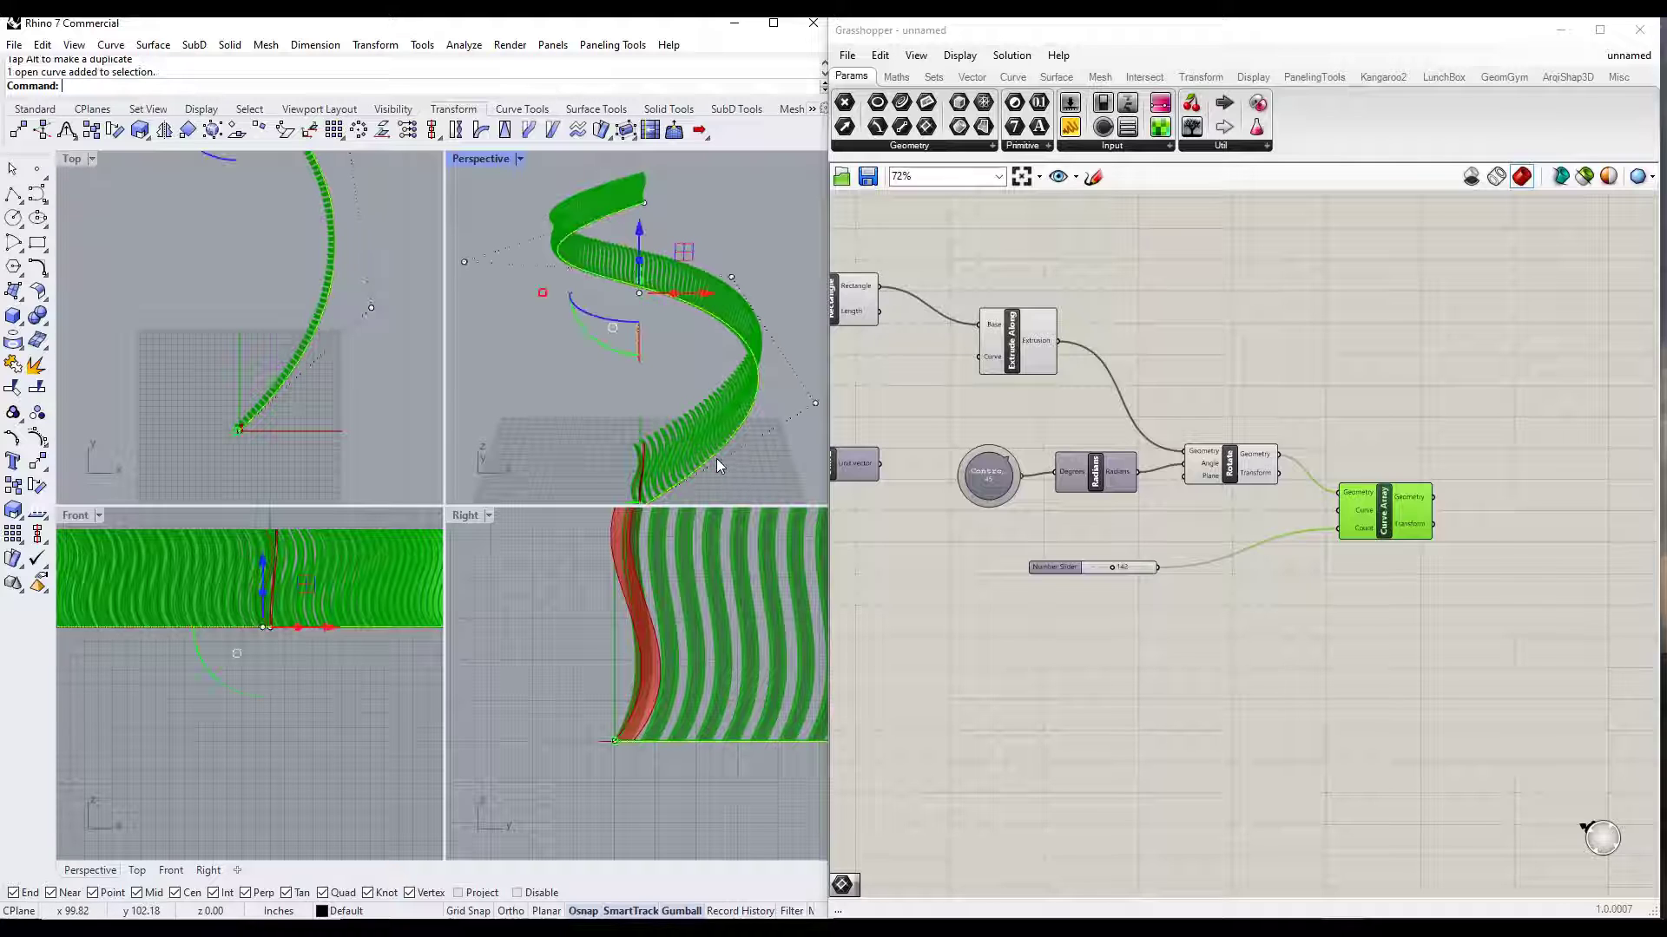
scroll(309, 441, "down", 6)
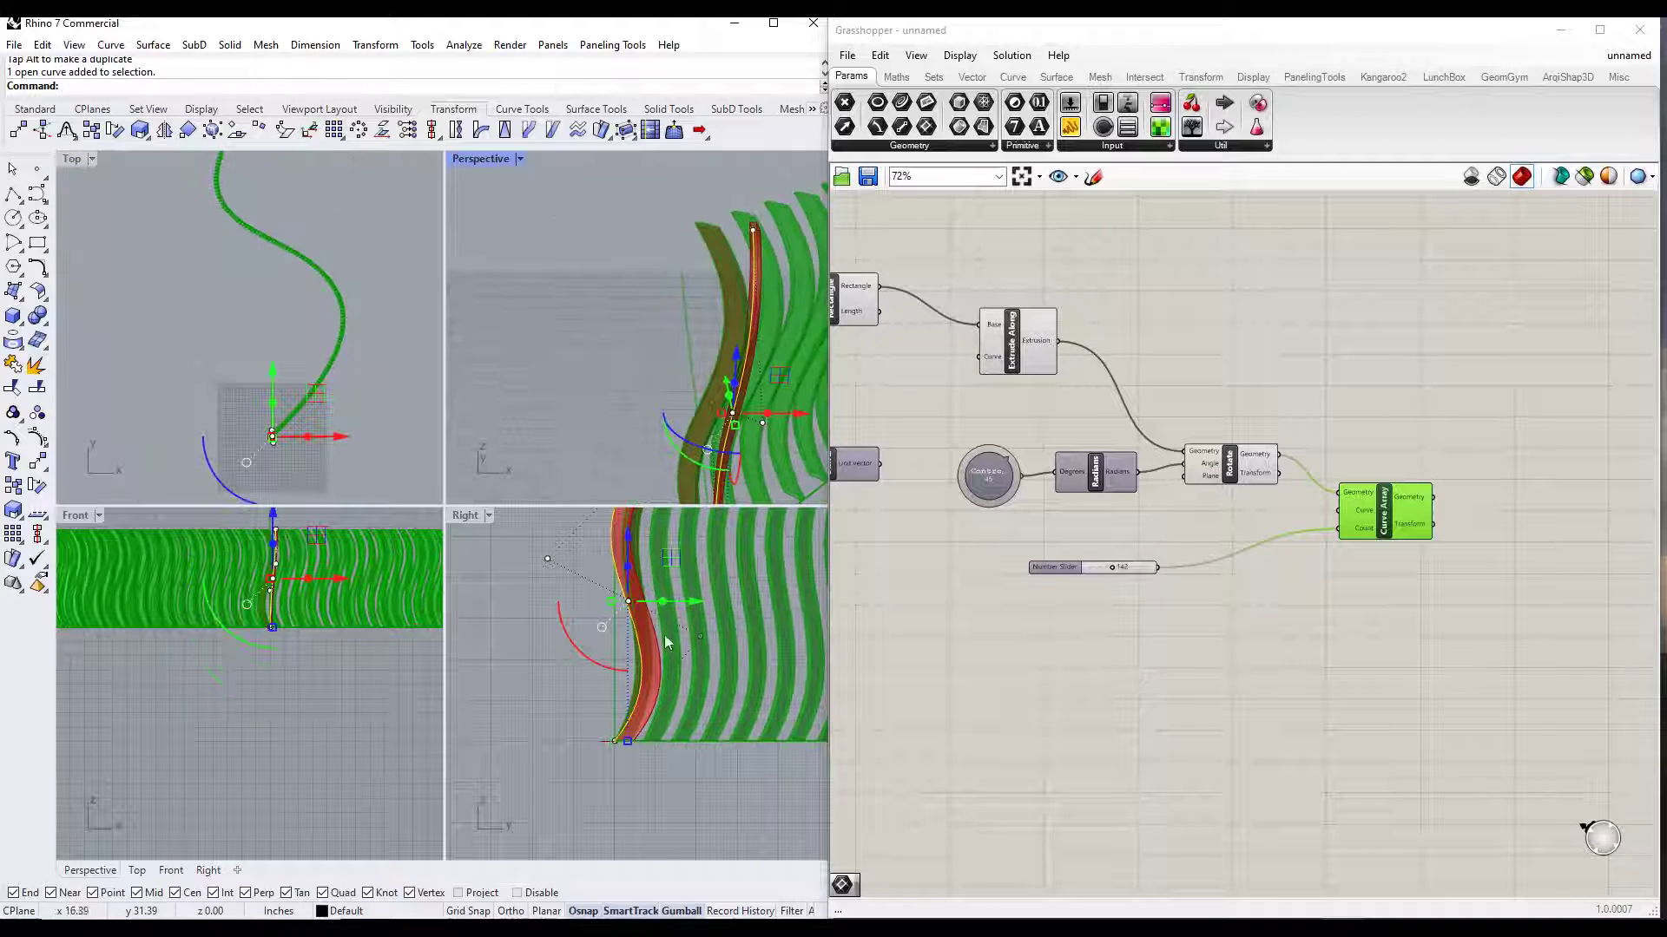
scroll(644, 638, "down", 8)
scroll(682, 580, "up", 6)
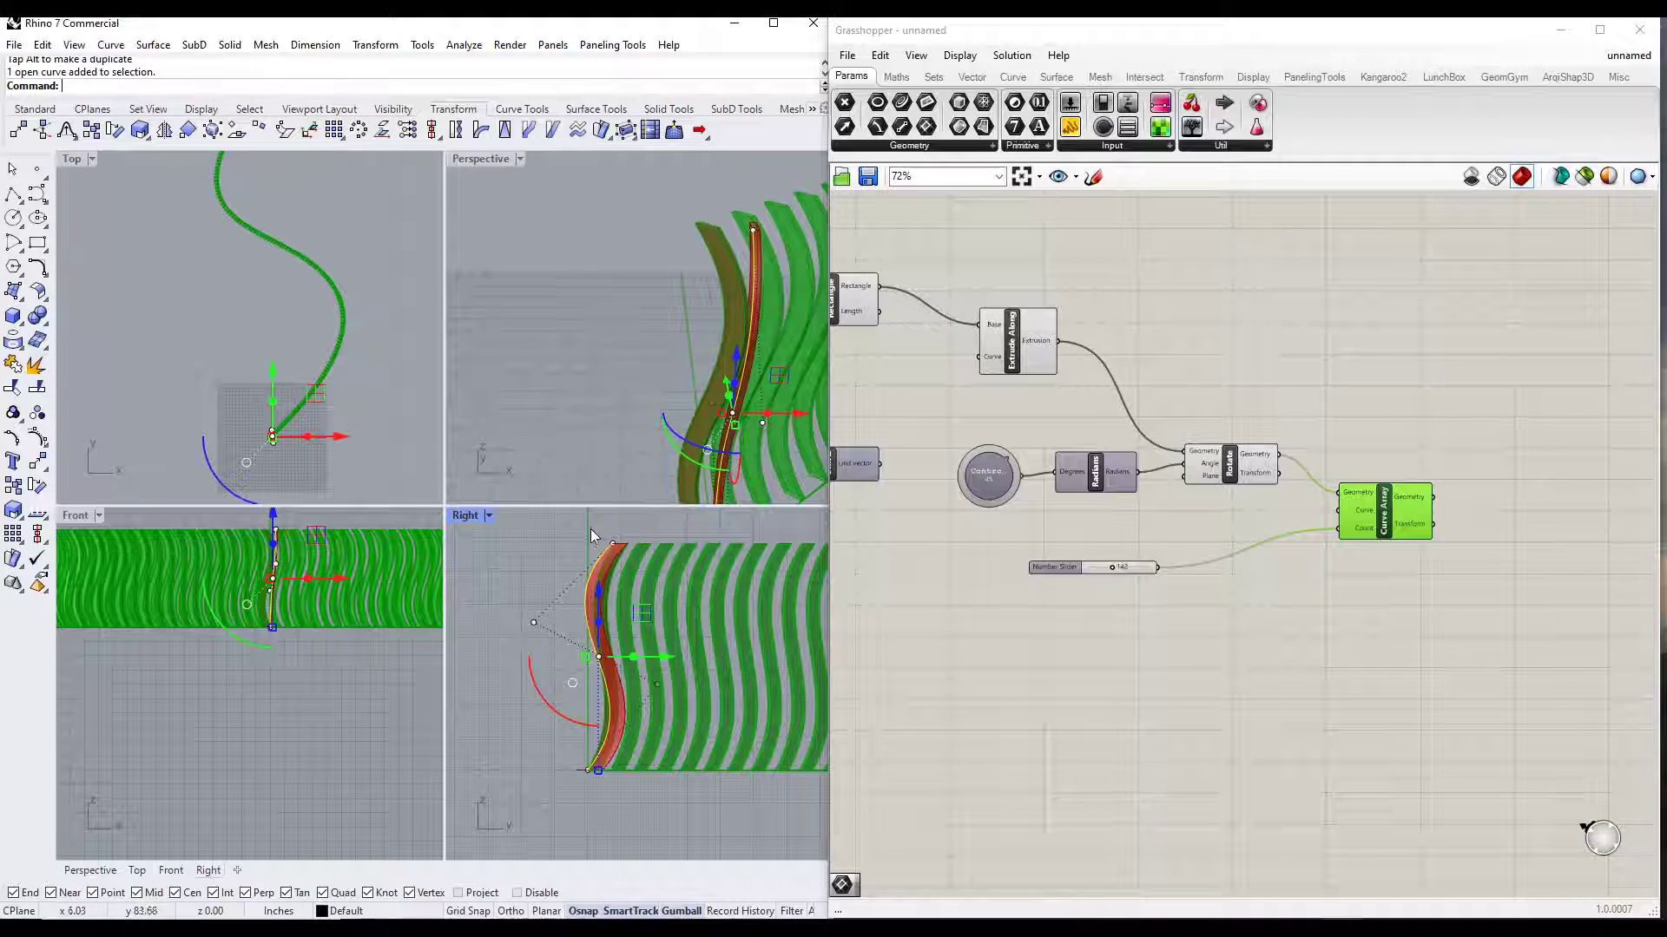
left_click_drag(590, 528, 636, 508)
scroll(585, 611, "down", 6)
scroll(540, 397, "down", 6)
scroll(540, 396, "down", 5)
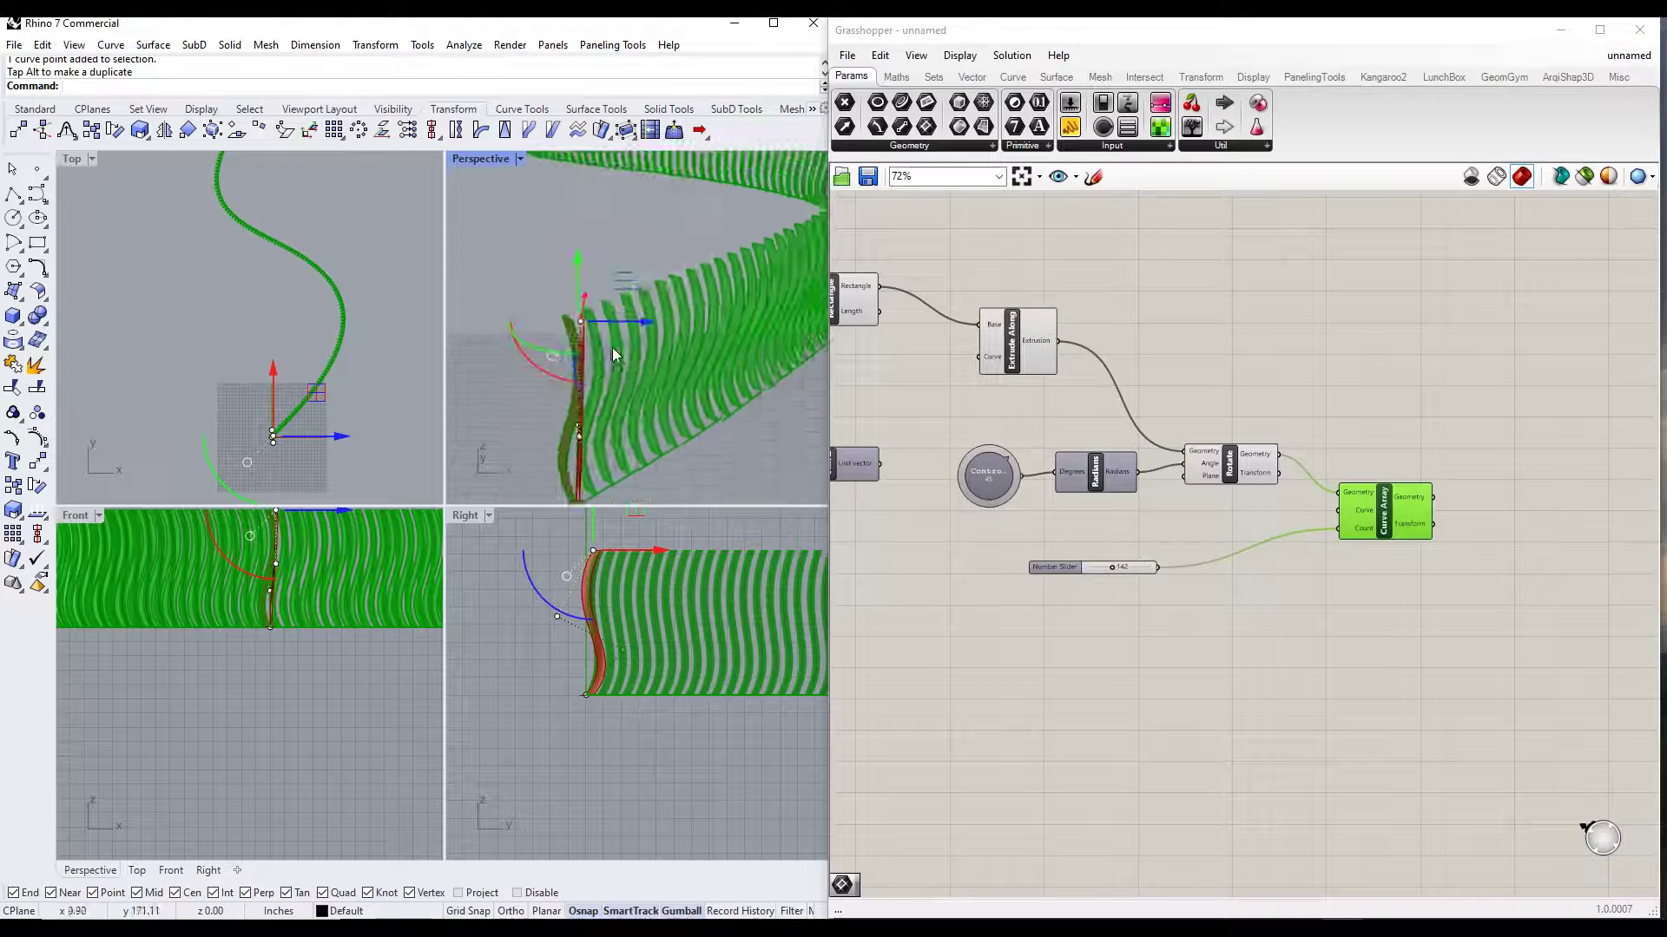
scroll(612, 346, "down", 6)
right_click_drag(623, 345, 678, 255)
scroll(665, 234, "down", 5)
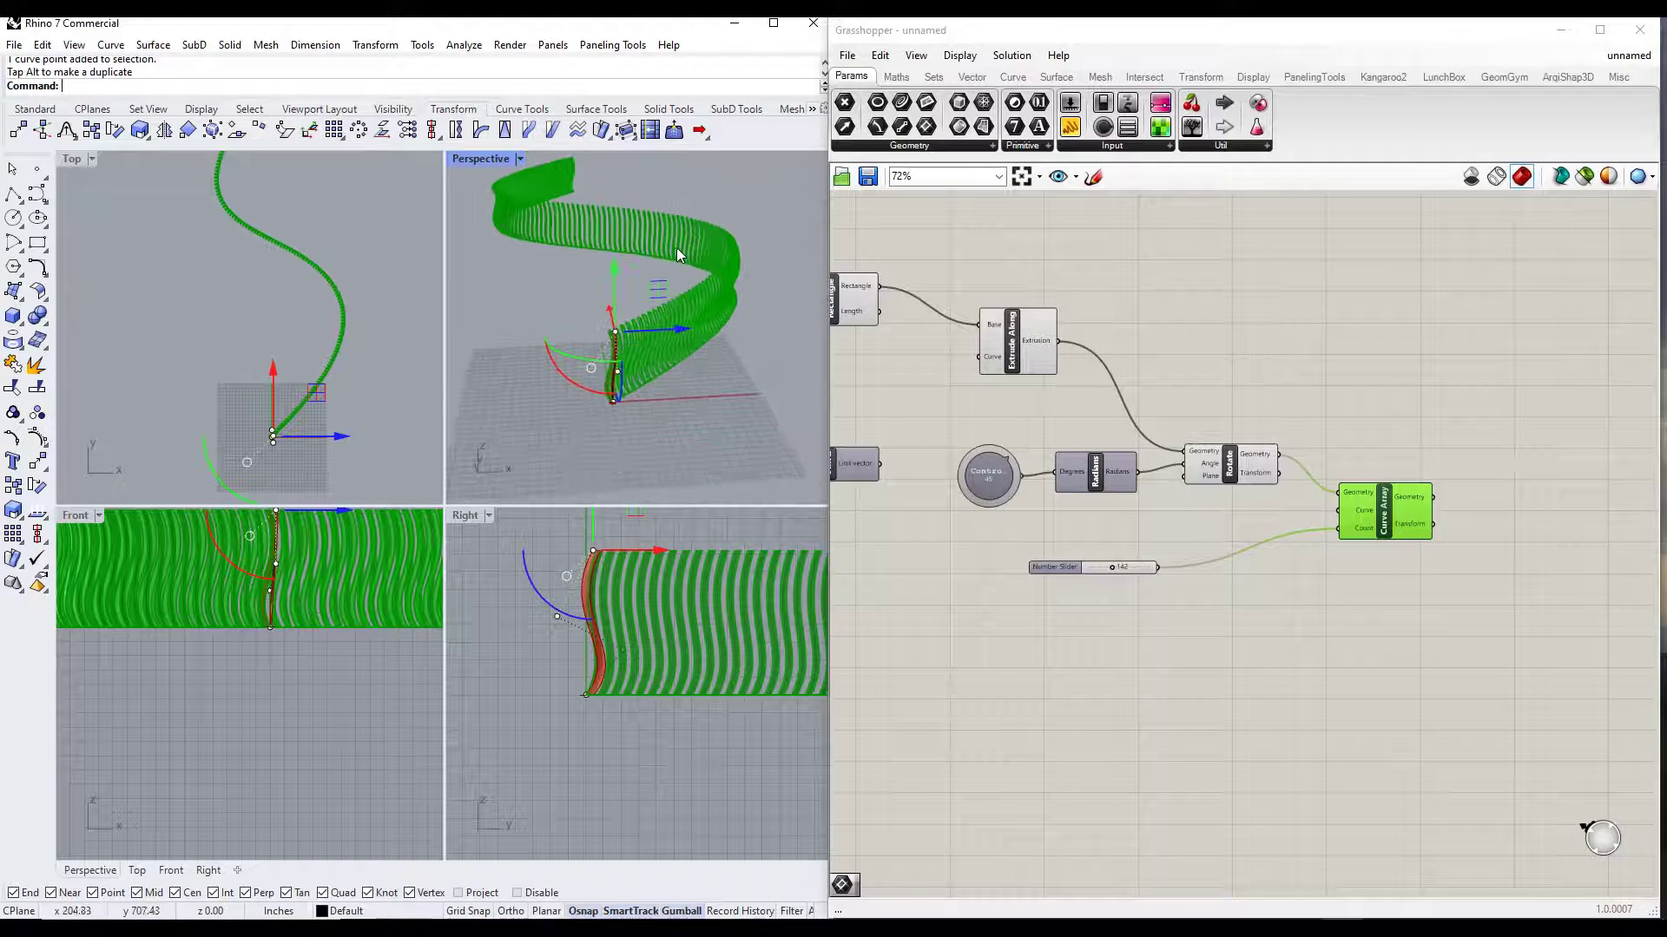